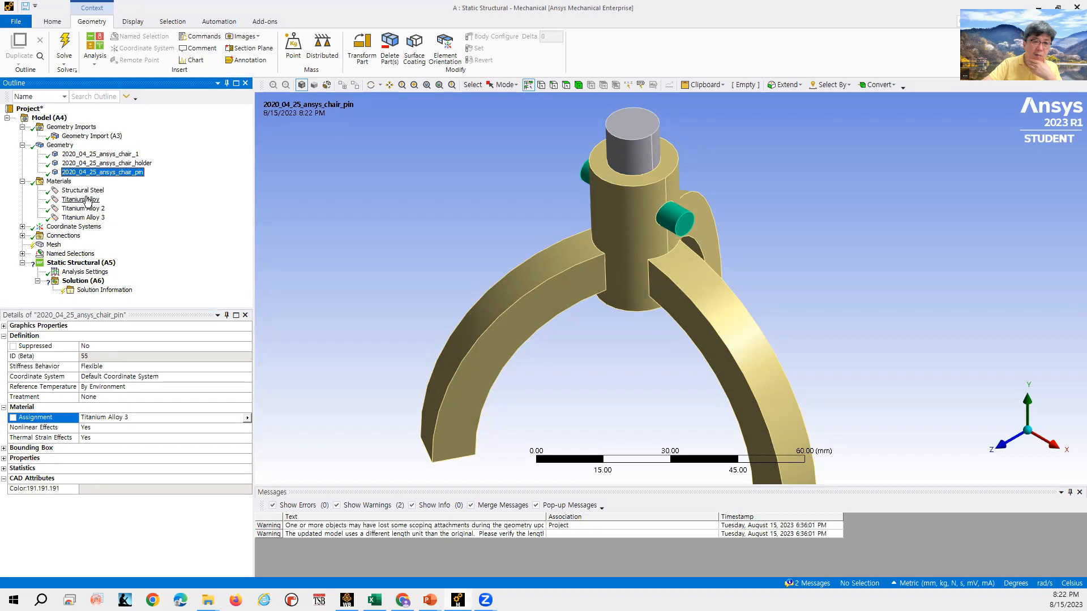
# - Review the material properties of Titanium Alloy, Titanium Alloy 2 and Titanium Alloy 3
pyautogui.click(94, 201)
pyautogui.click(95, 209)
pyautogui.click(95, 218)
pyautogui.click(93, 200)
pyautogui.click(94, 209)
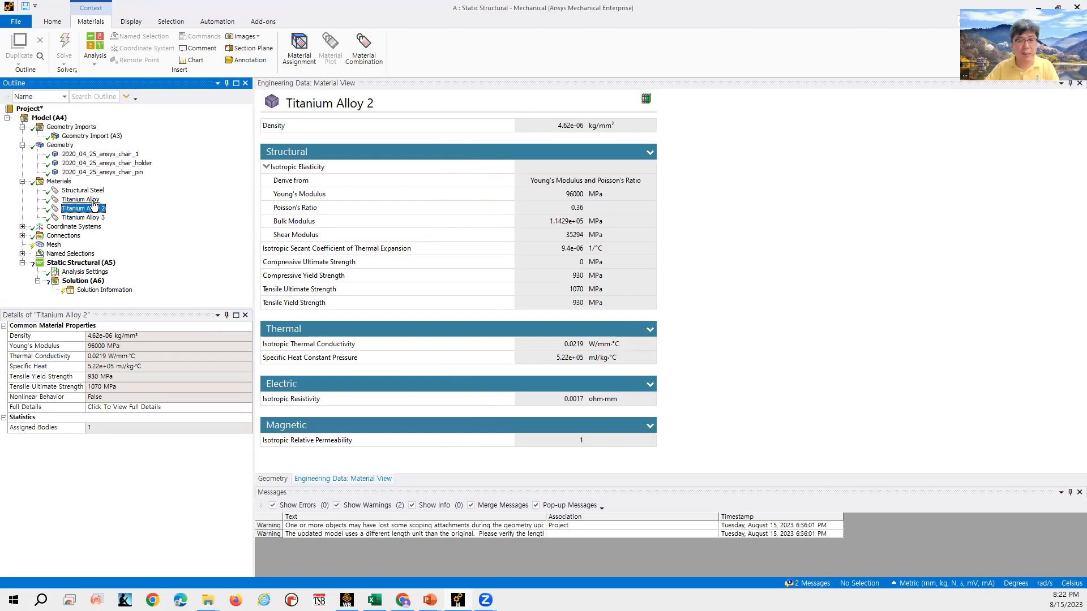
pyautogui.click(91, 200)
pyautogui.click(92, 209)
pyautogui.click(95, 218)
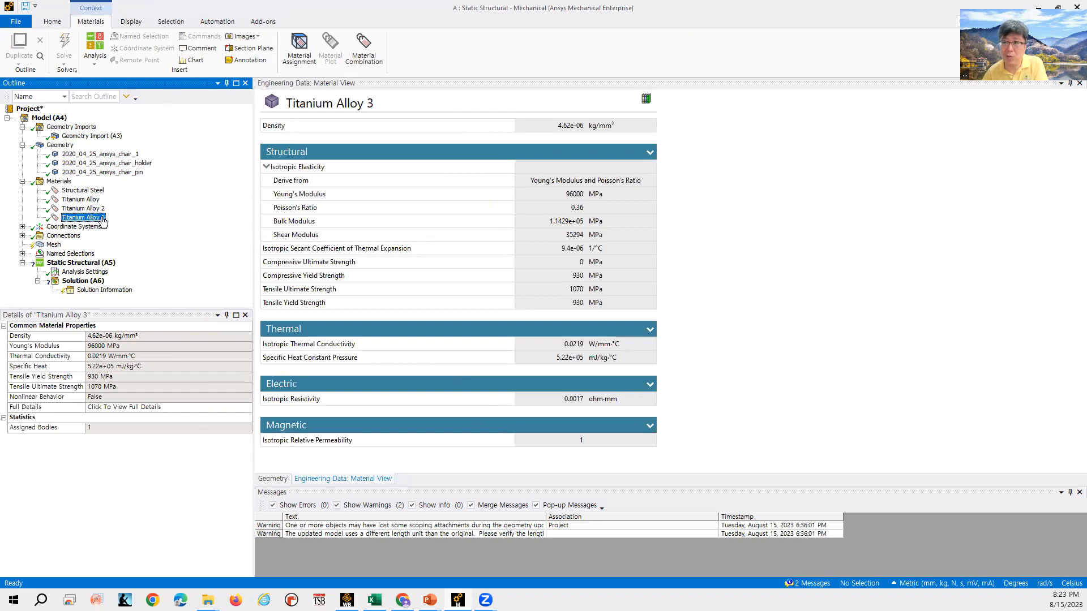
# - Browse the coordinate systems and the automatically generated contact regions under Connections
pyautogui.click(59, 181)
pyautogui.click(22, 182)
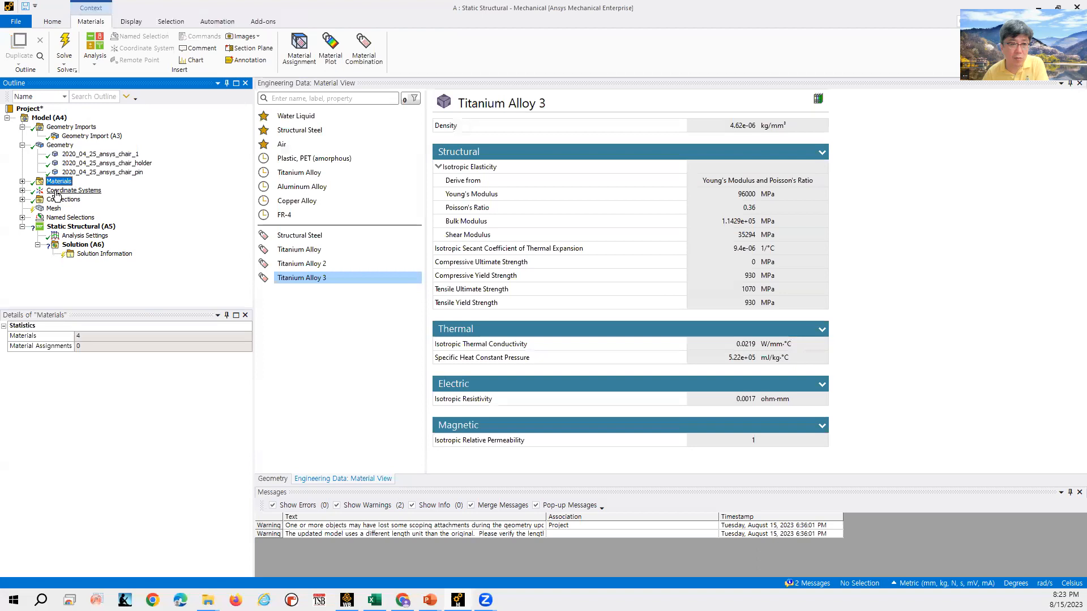
pyautogui.click(23, 190)
pyautogui.click(66, 199)
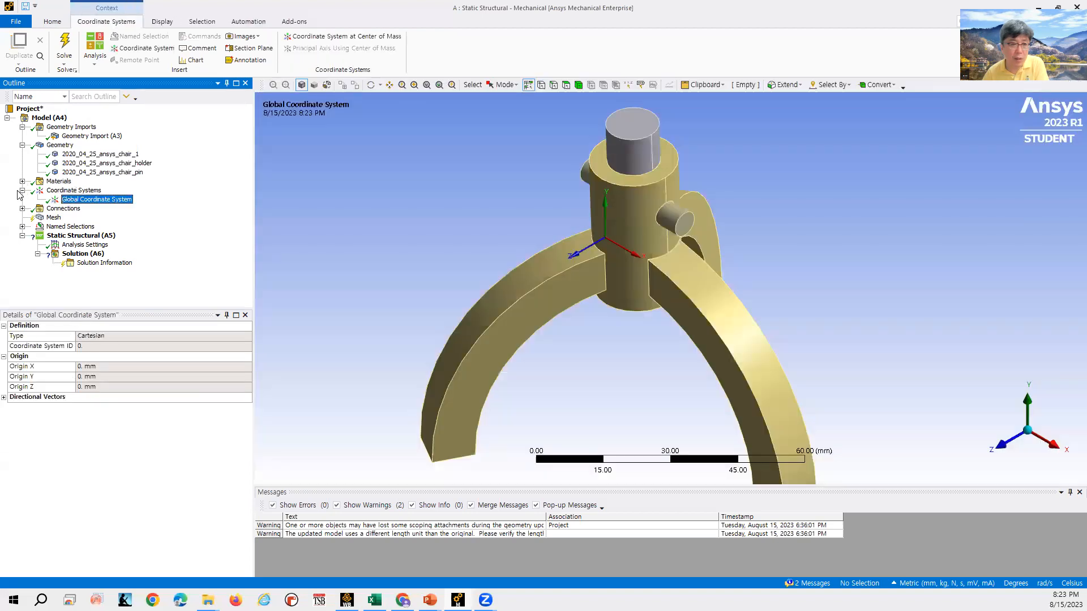
pyautogui.click(23, 191)
pyautogui.click(23, 200)
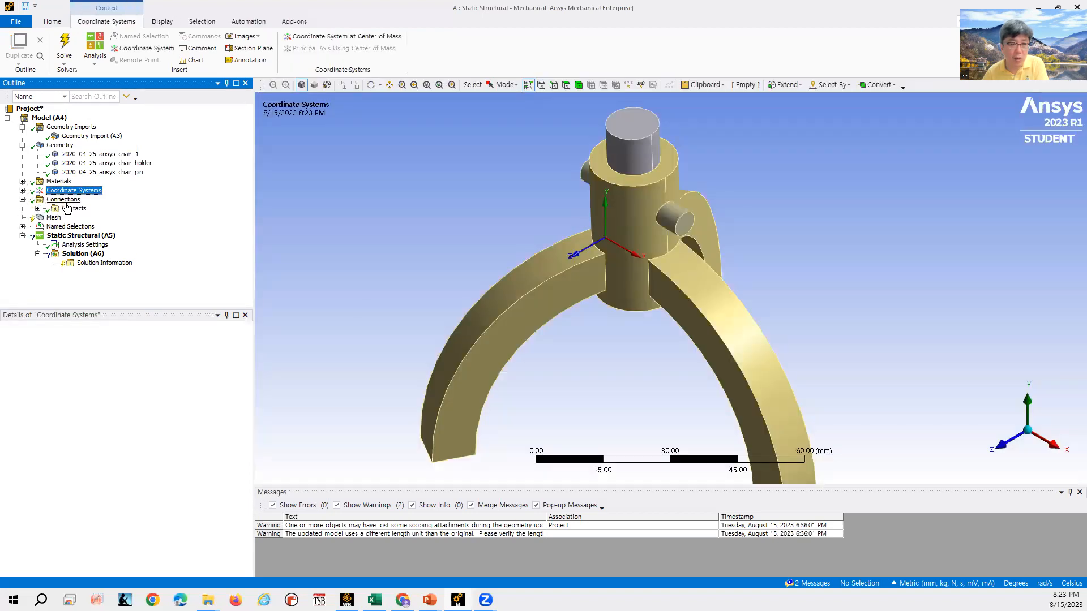
pyautogui.click(67, 209)
pyautogui.click(38, 209)
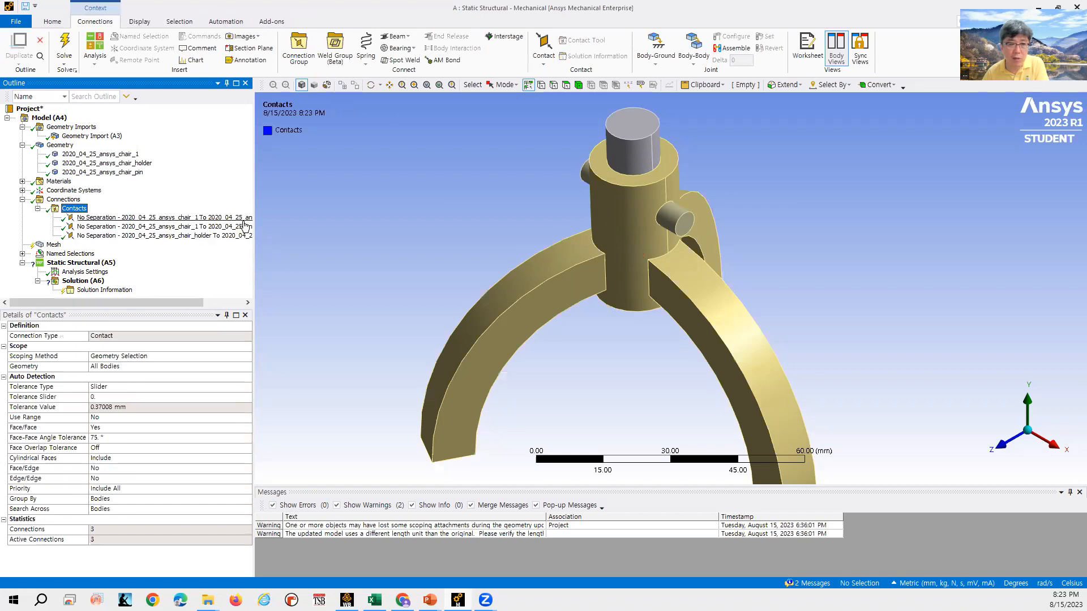
pyautogui.click(162, 226)
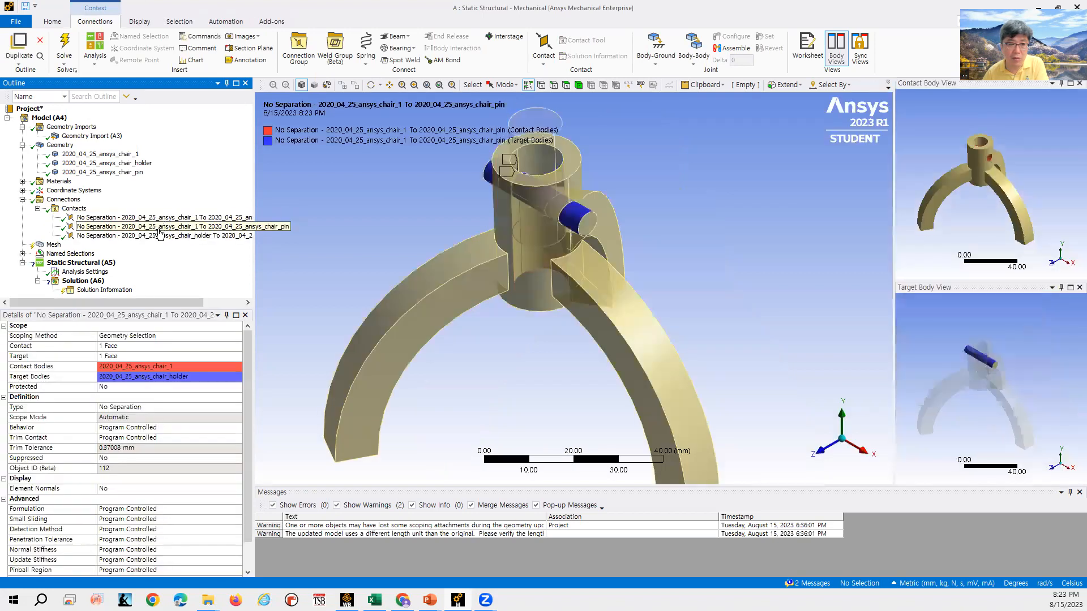
pyautogui.click(74, 209)
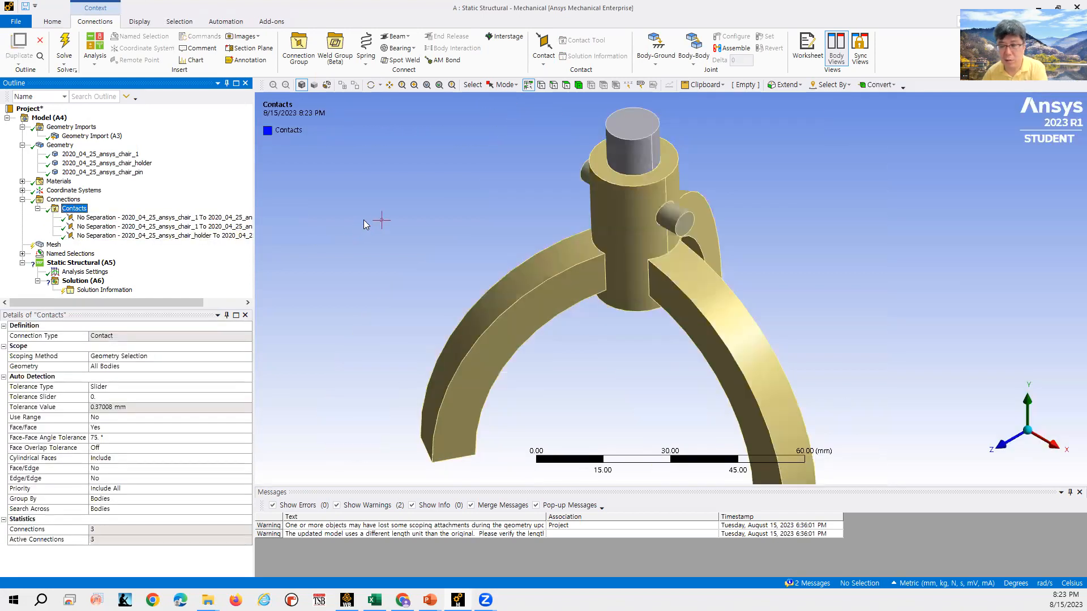
# - Delete the Contacts folder with all its automatically generated contacts
pyautogui.press('Delete')
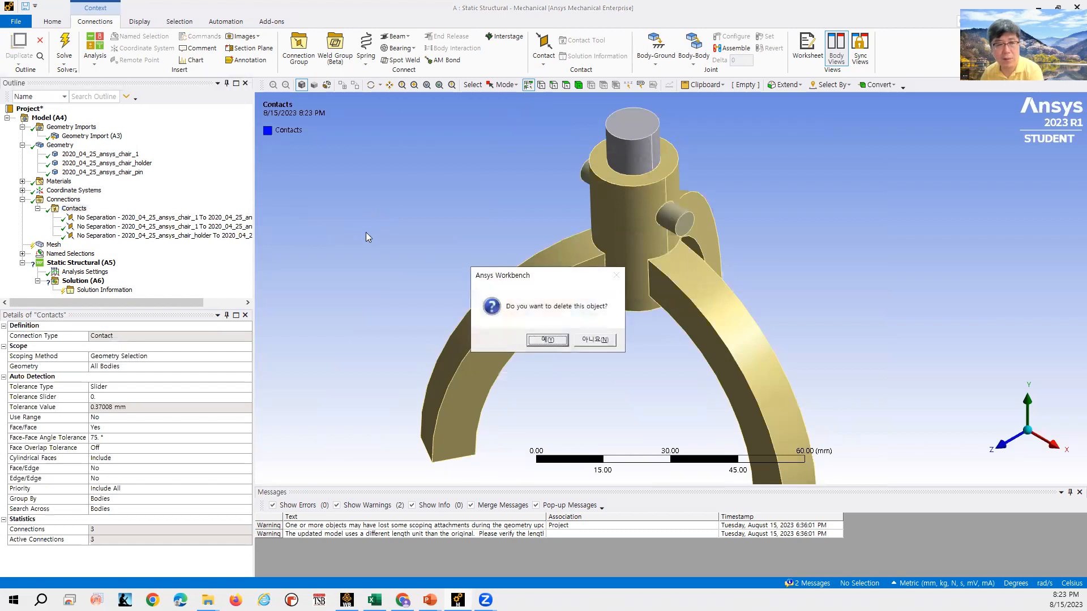
pyautogui.click(547, 341)
# - Insert a Bonded contact region under Connections
pyautogui.click(71, 201)
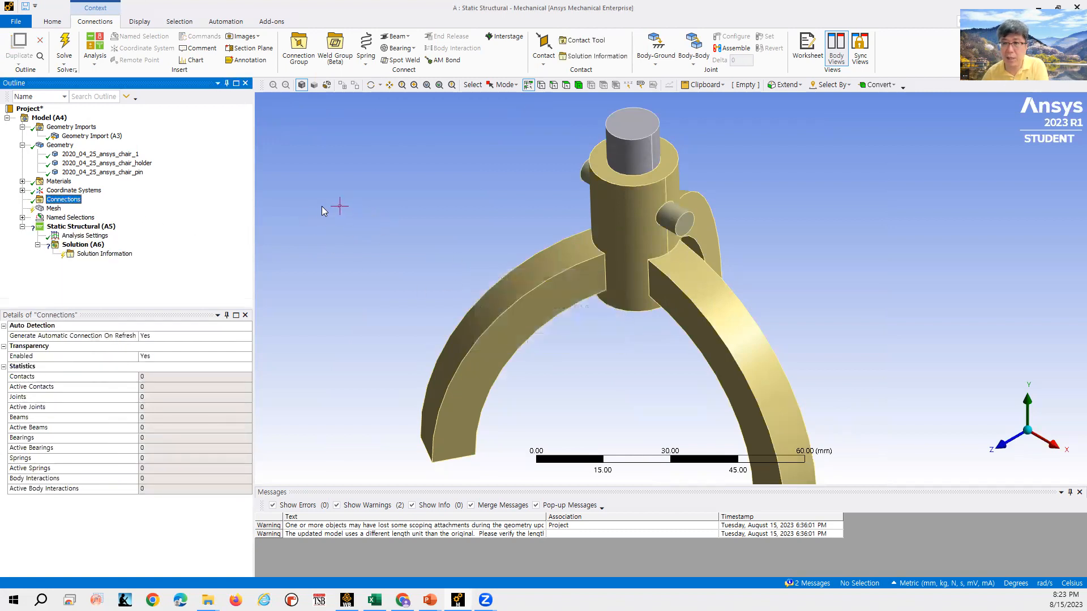
pyautogui.click(543, 61)
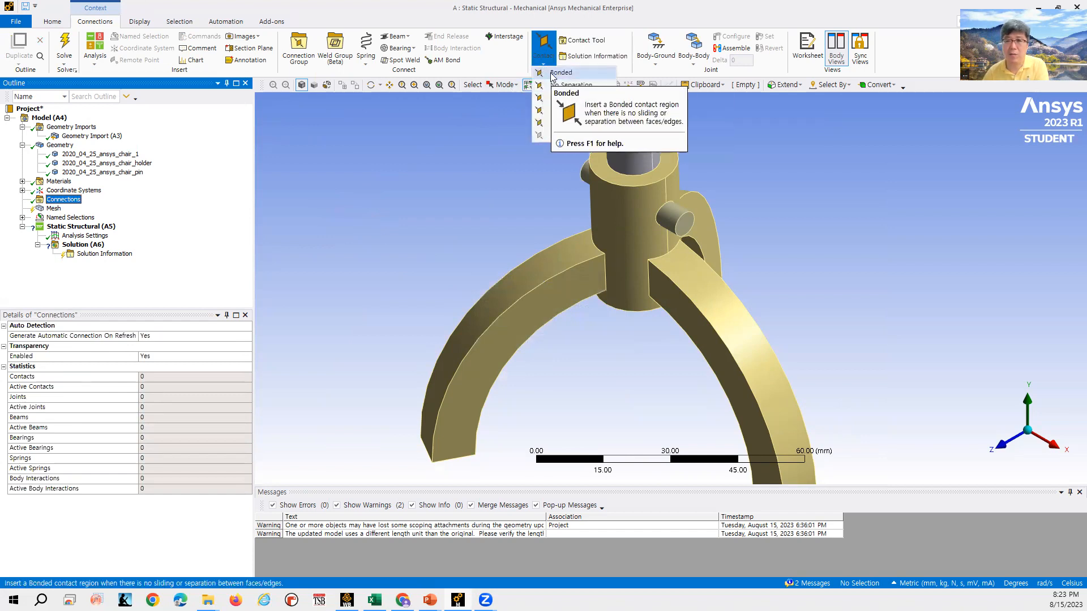
pyautogui.click(552, 72)
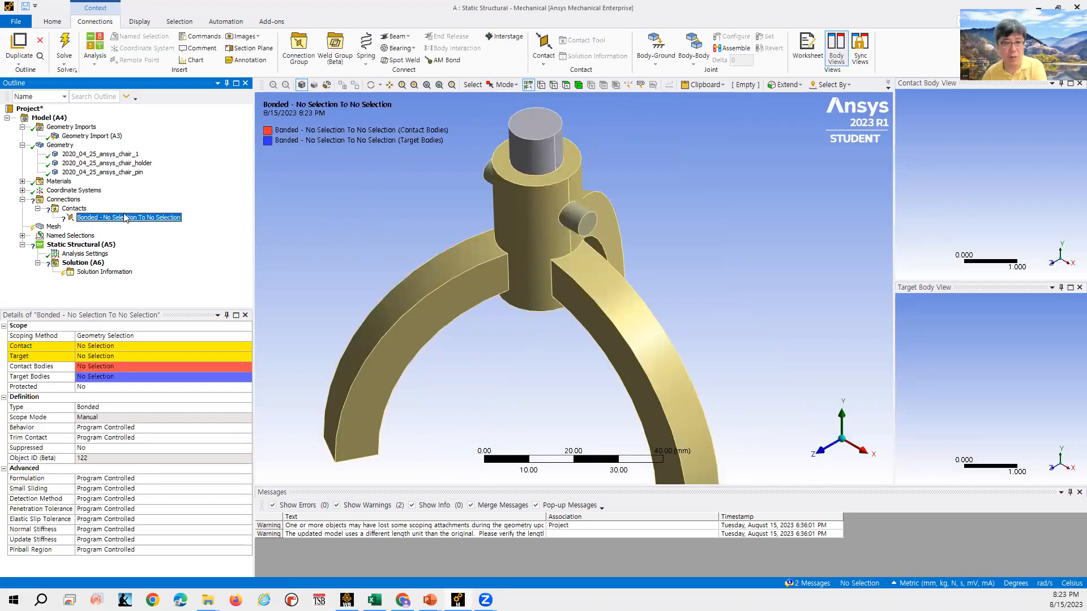
# - Delete the Contacts folder holding the new bonded contact
pyautogui.click(74, 208)
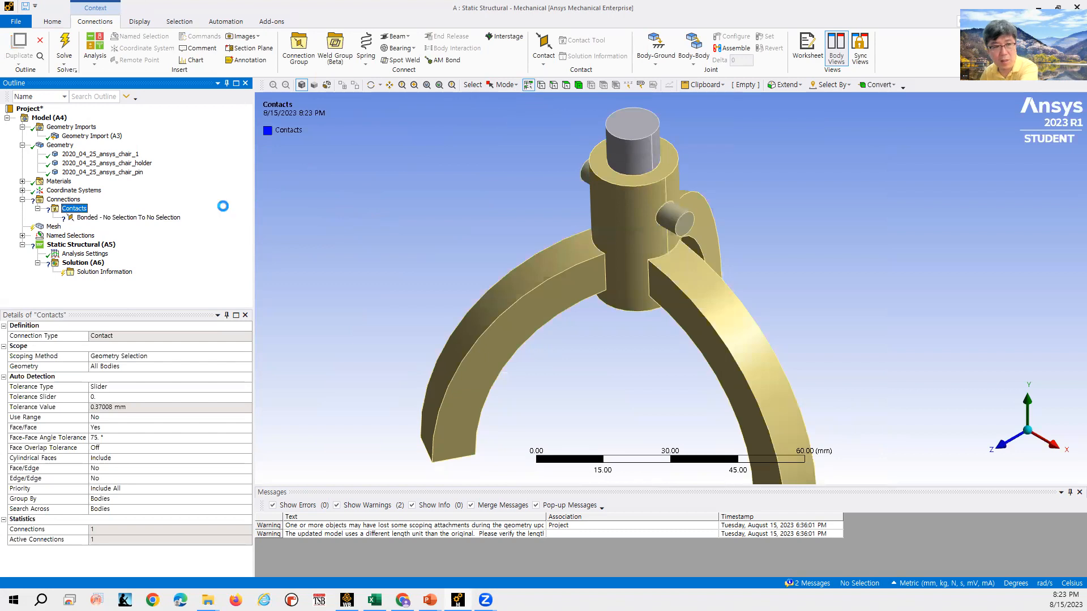
pyautogui.press('Delete')
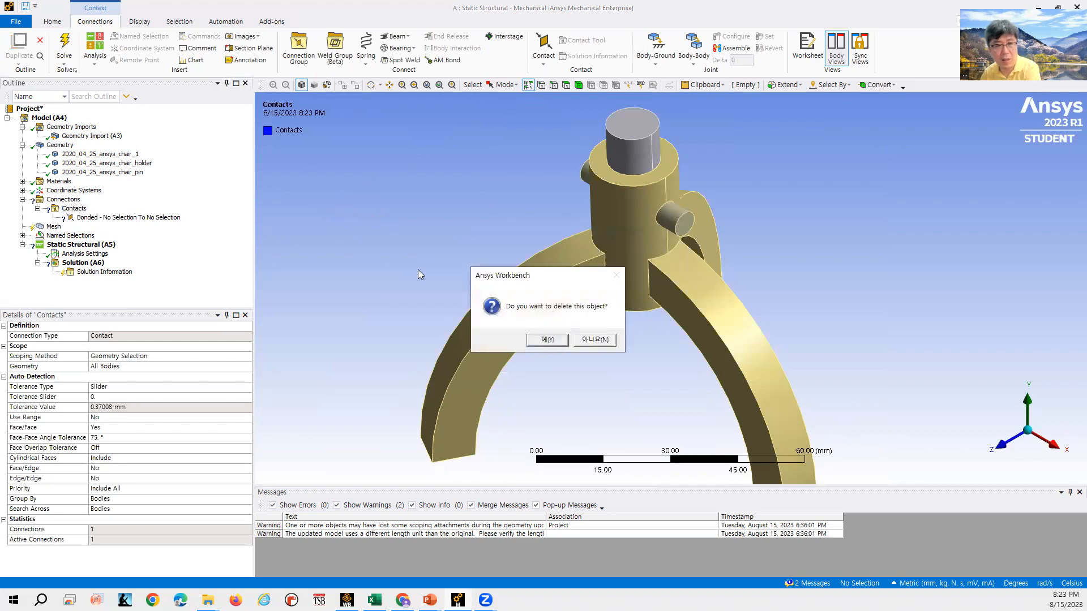
pyautogui.click(539, 339)
pyautogui.rightClick(76, 203)
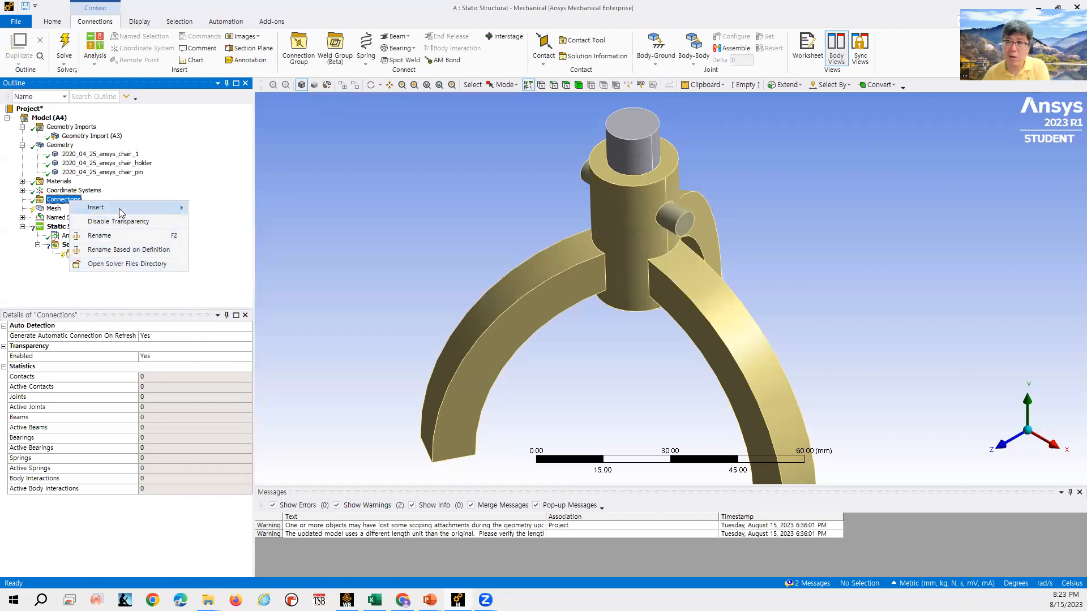
pyautogui.moveTo(121, 209)
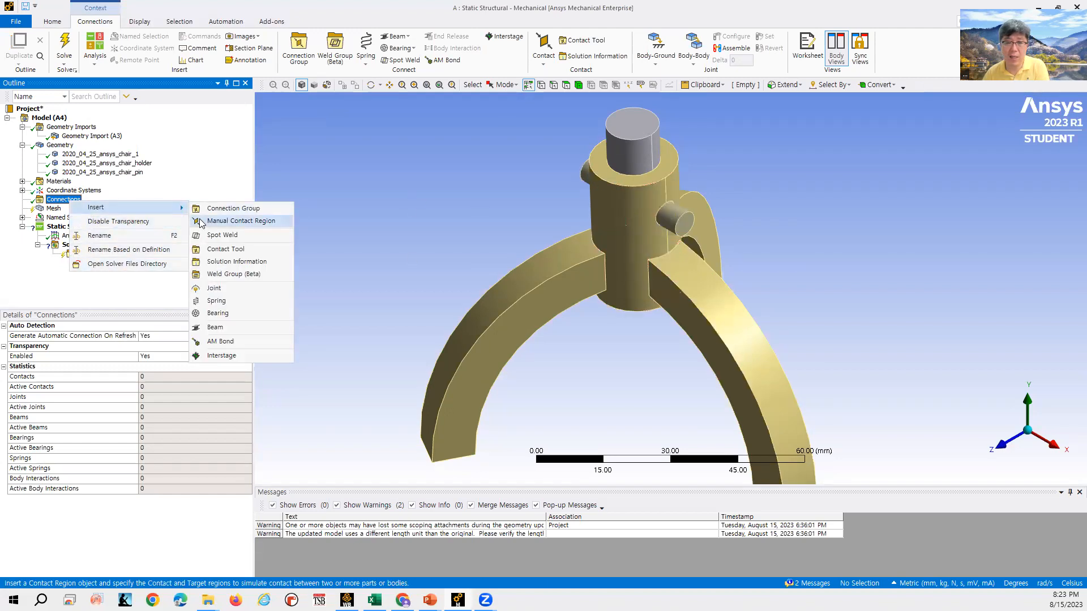
pyautogui.click(62, 200)
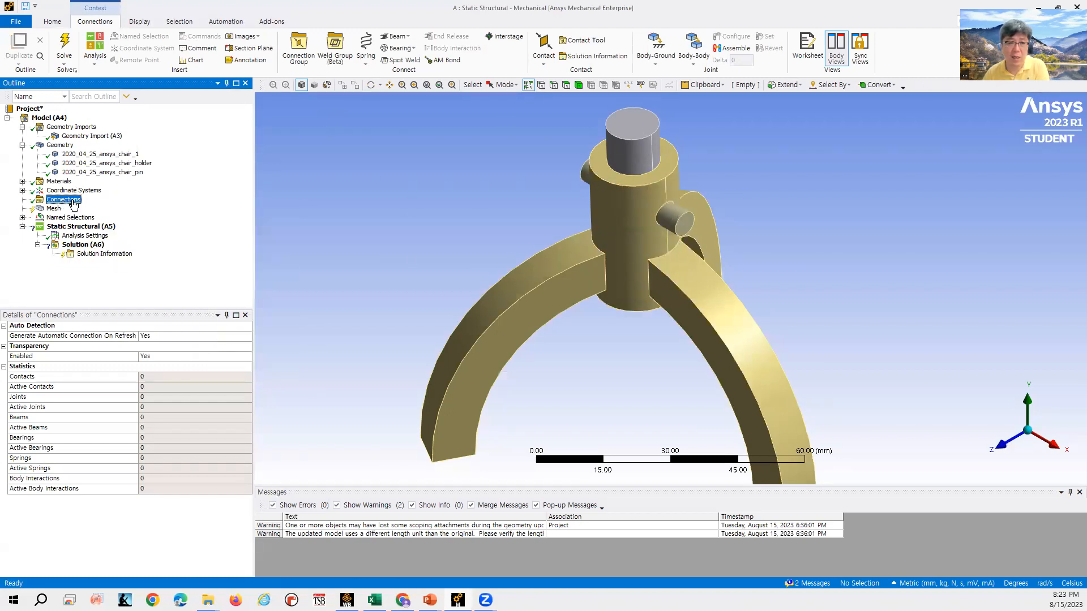
# - Insert a Bonded contact region and assign the pin's cylindrical face as its contact
pyautogui.click(543, 66)
pyautogui.click(548, 80)
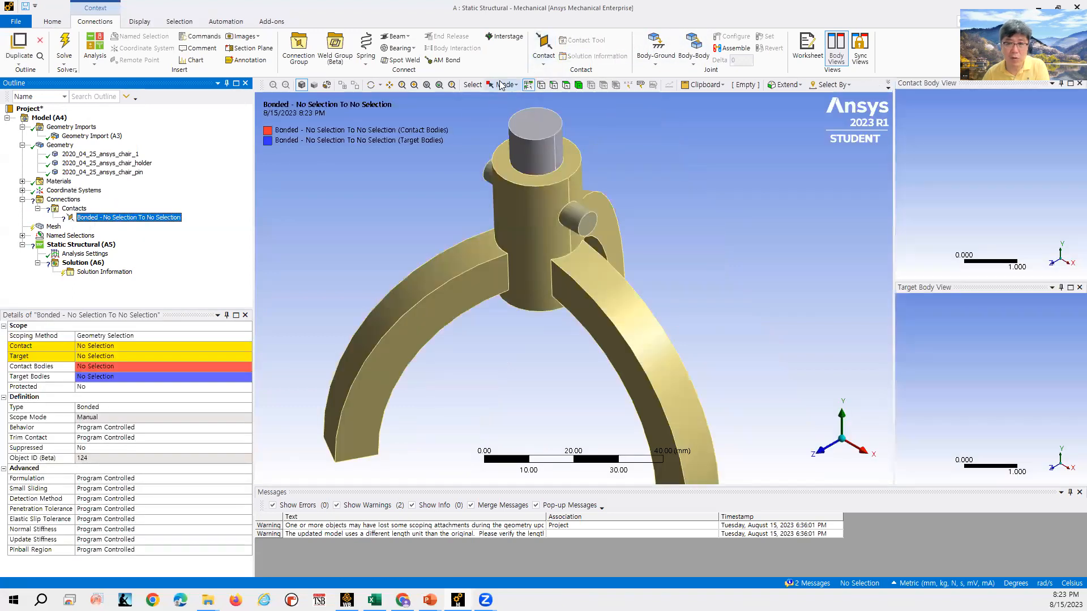
pyautogui.click(113, 346)
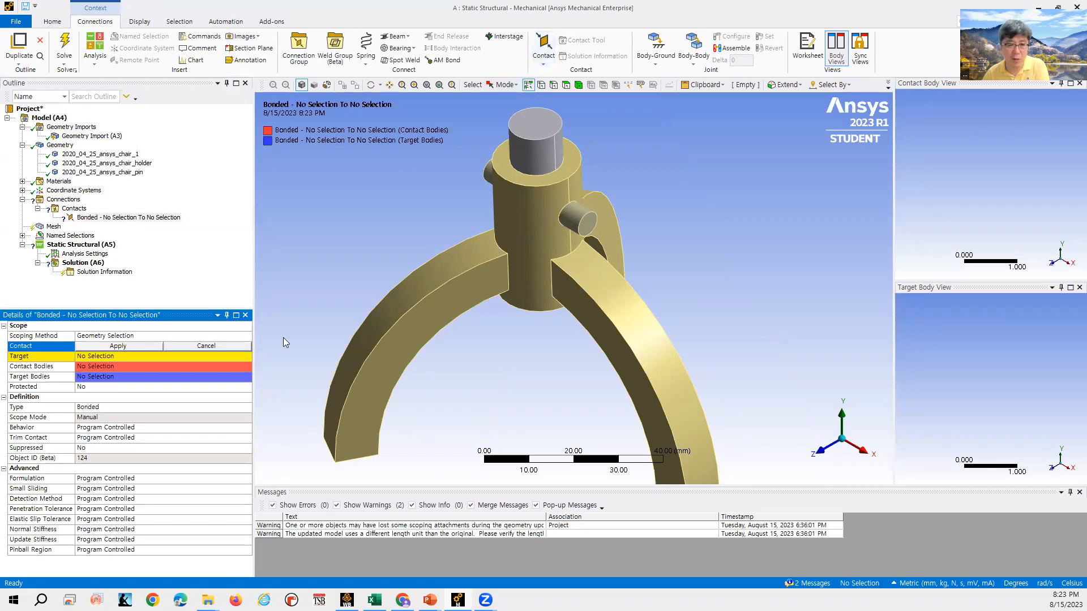
pyautogui.click(575, 218)
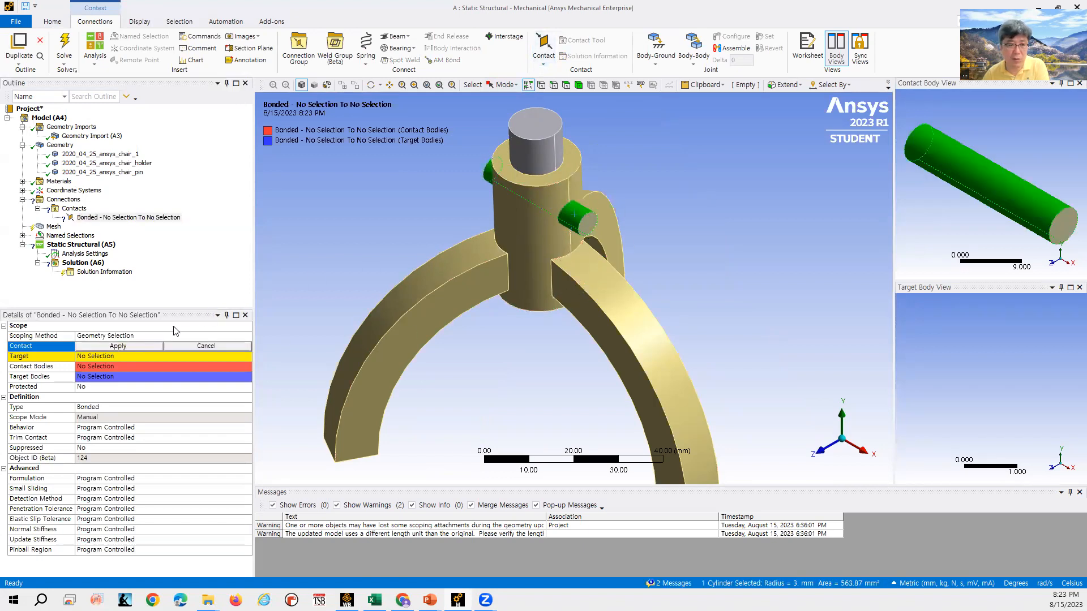
pyautogui.click(150, 348)
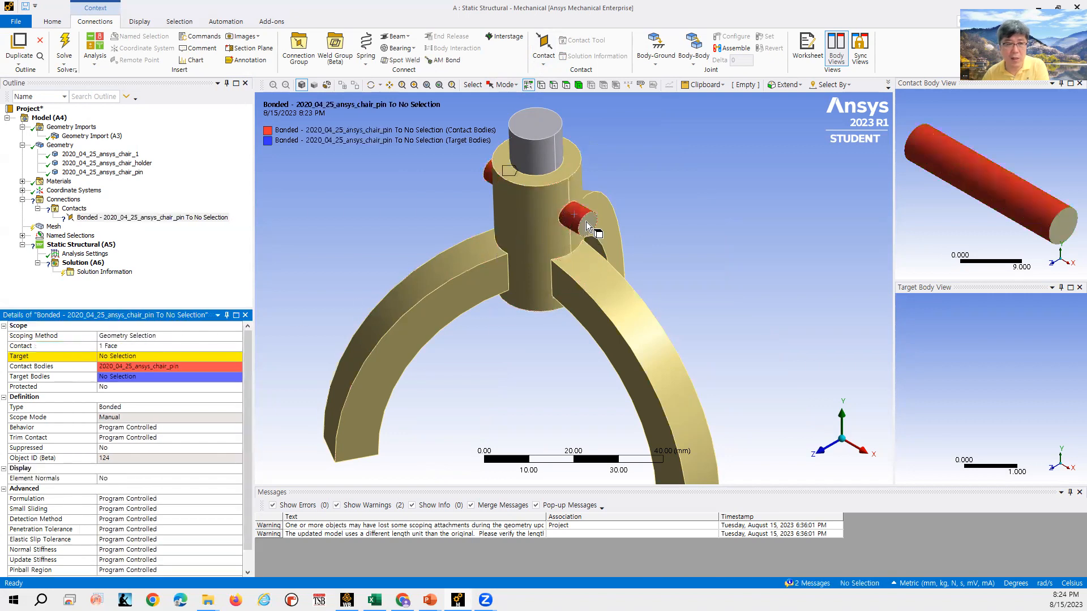
# - Hide the chair pin body
pyautogui.click(129, 172)
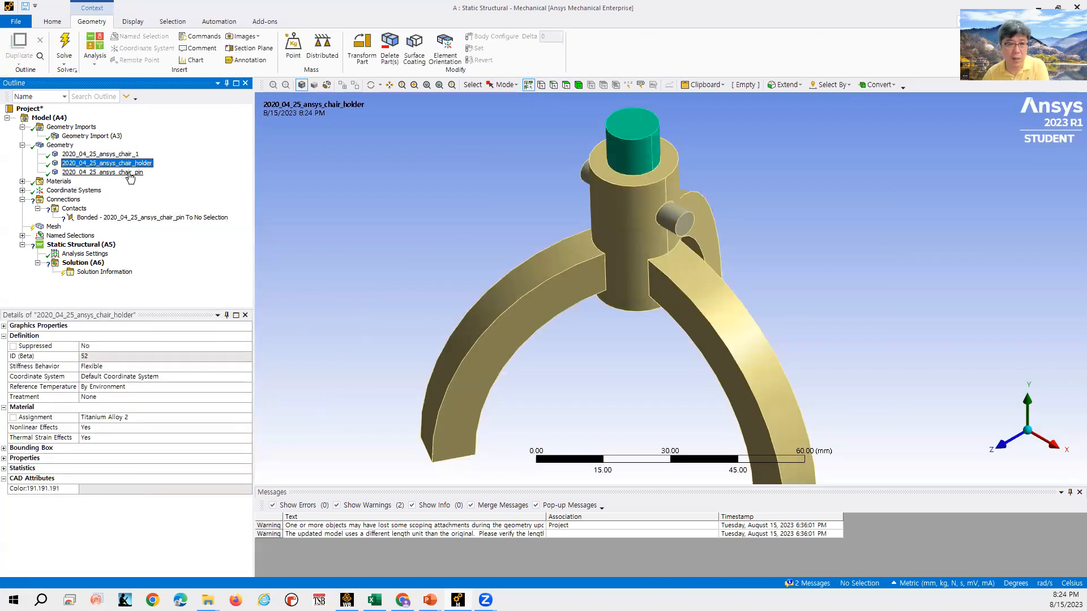
pyautogui.rightClick(129, 174)
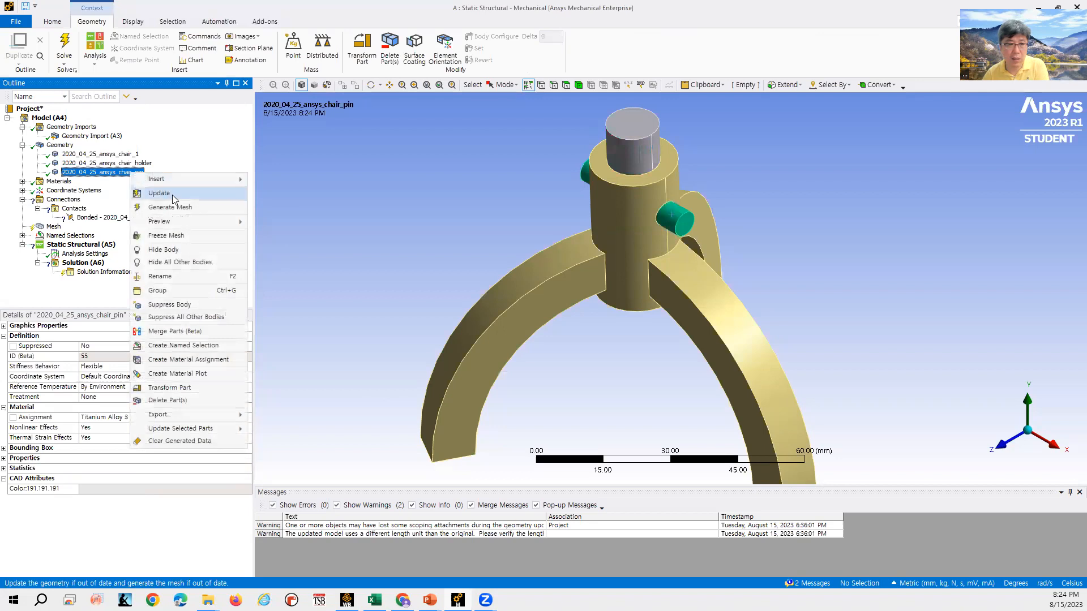
pyautogui.click(182, 248)
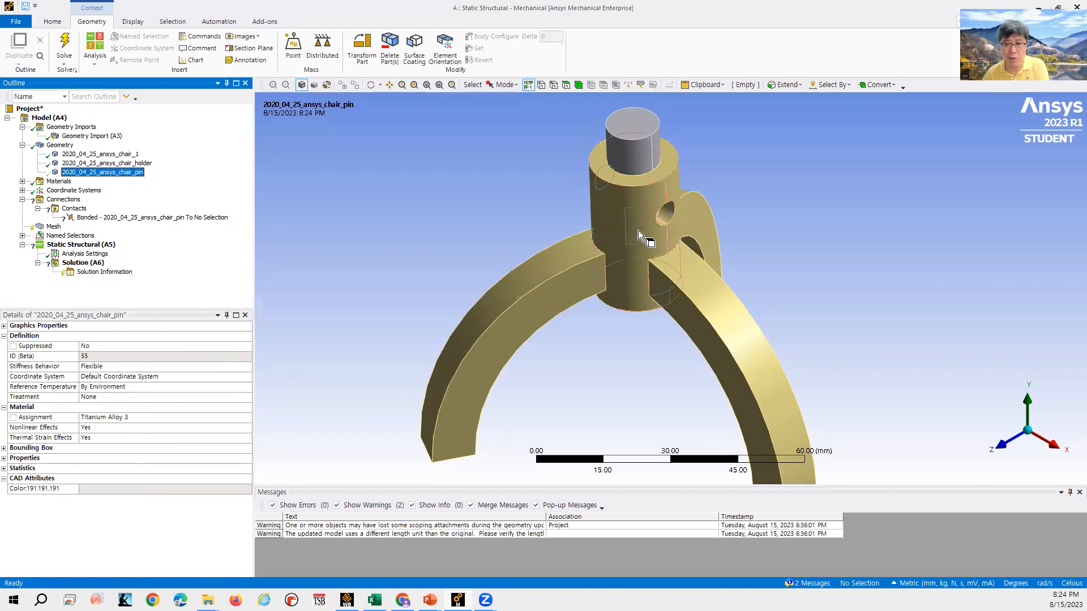
# - Assign the pin hole face in chair_1 as the bonded contact's target
pyautogui.click(671, 209)
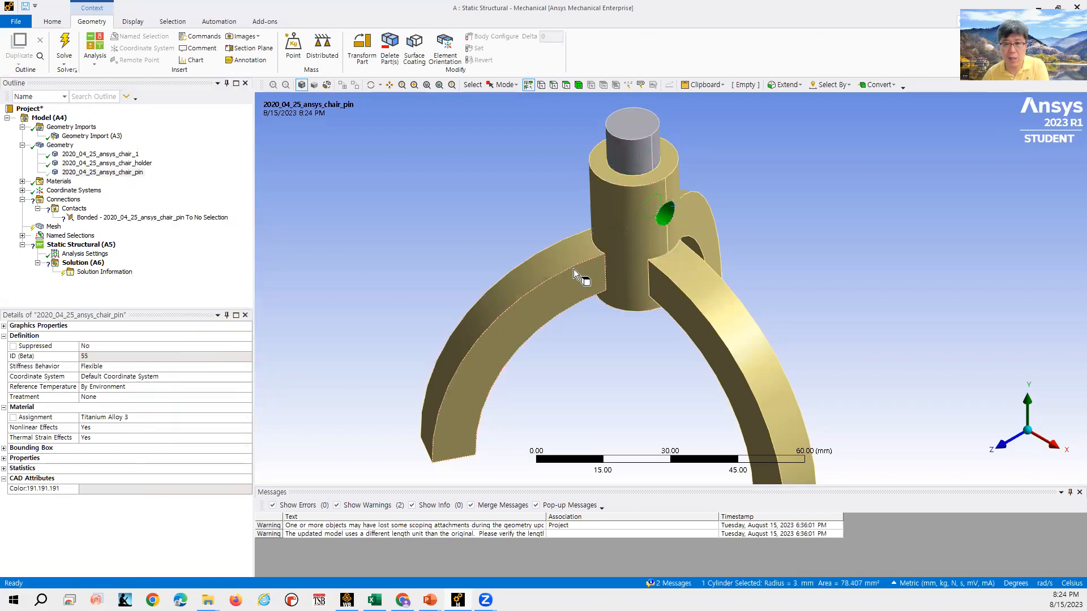
pyautogui.click(85, 217)
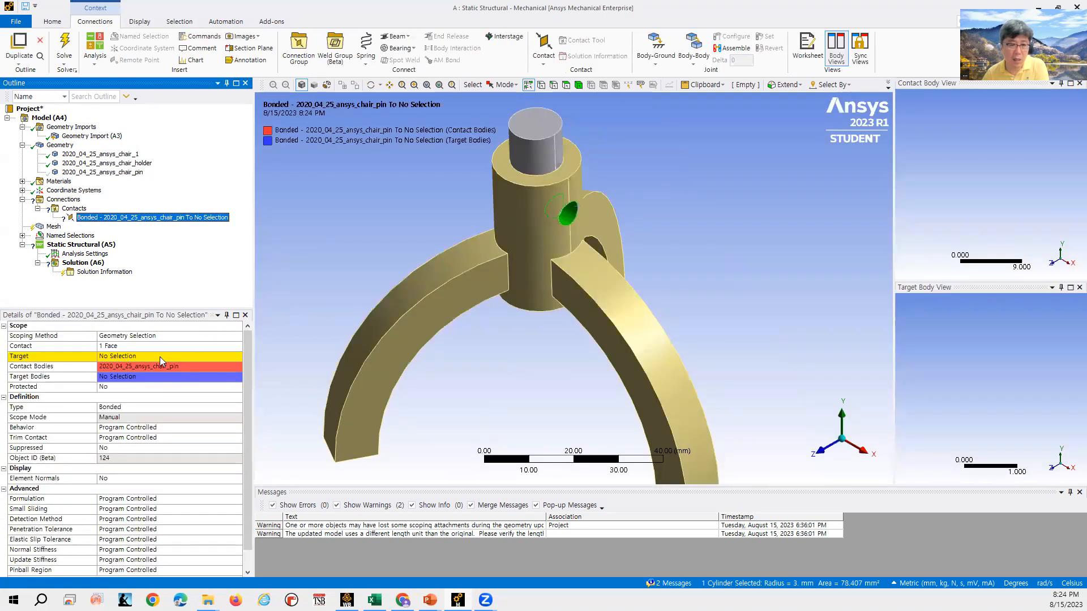
pyautogui.click(152, 359)
pyautogui.click(161, 361)
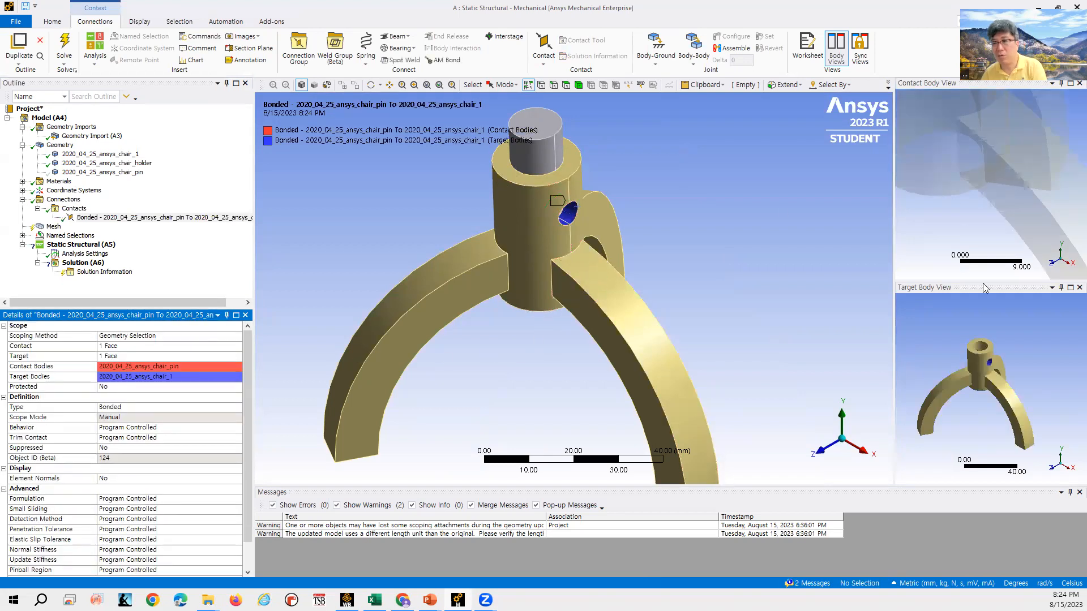
# - Show the hidden chair pin body again
pyautogui.scroll(-3, 992, 219)
pyautogui.scroll(-3, 992, 219)
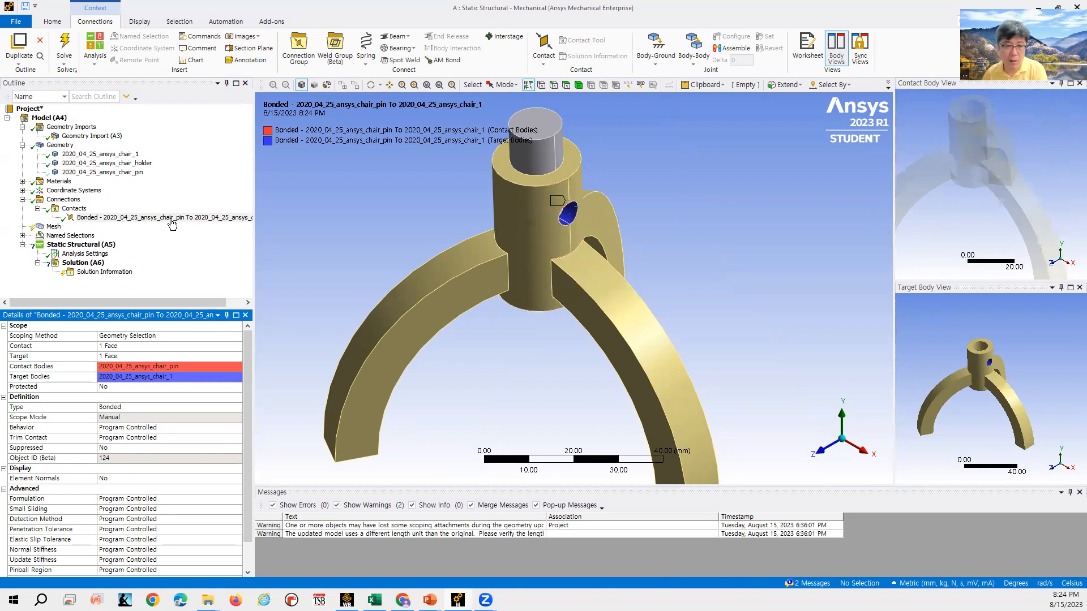
pyautogui.click(72, 172)
pyautogui.rightClick(70, 172)
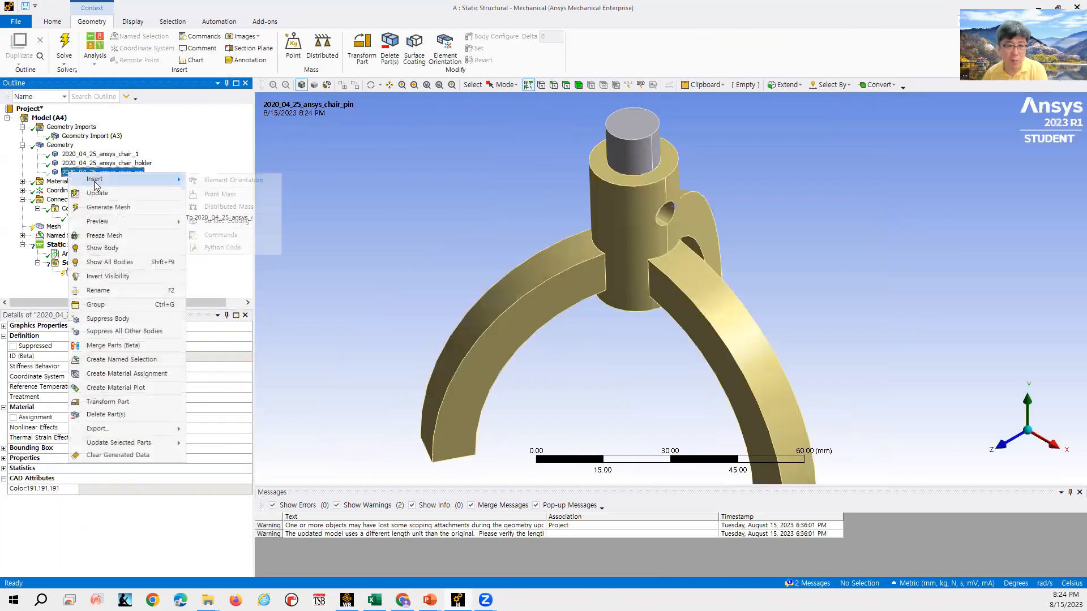
pyautogui.click(115, 251)
# - Delete the pin-to-chair_1 bonded contact
pyautogui.click(100, 218)
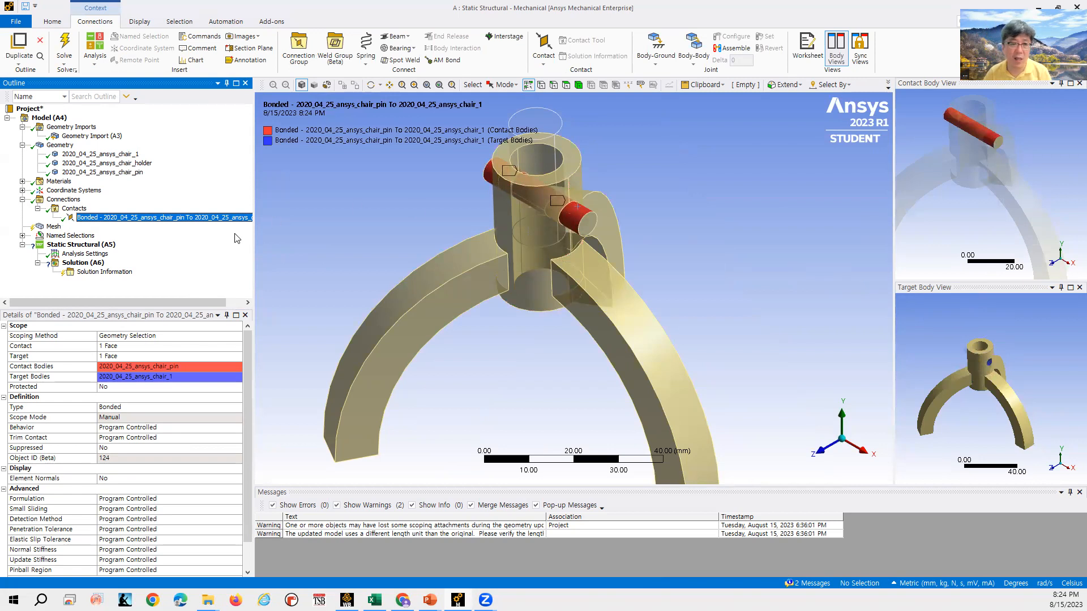
pyautogui.rightClick(71, 201)
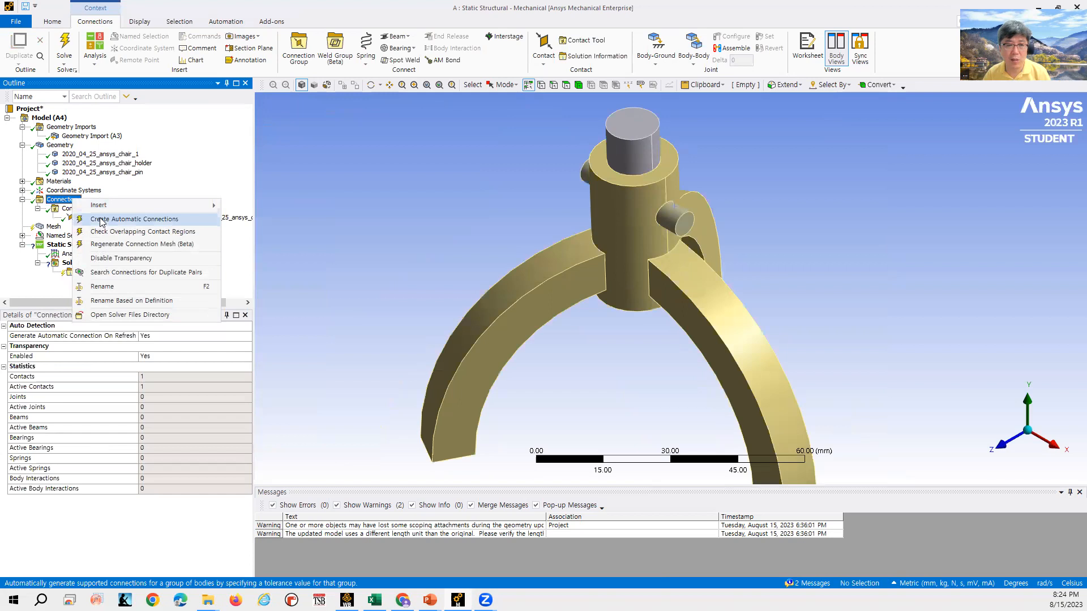
pyautogui.click(165, 189)
pyautogui.click(148, 216)
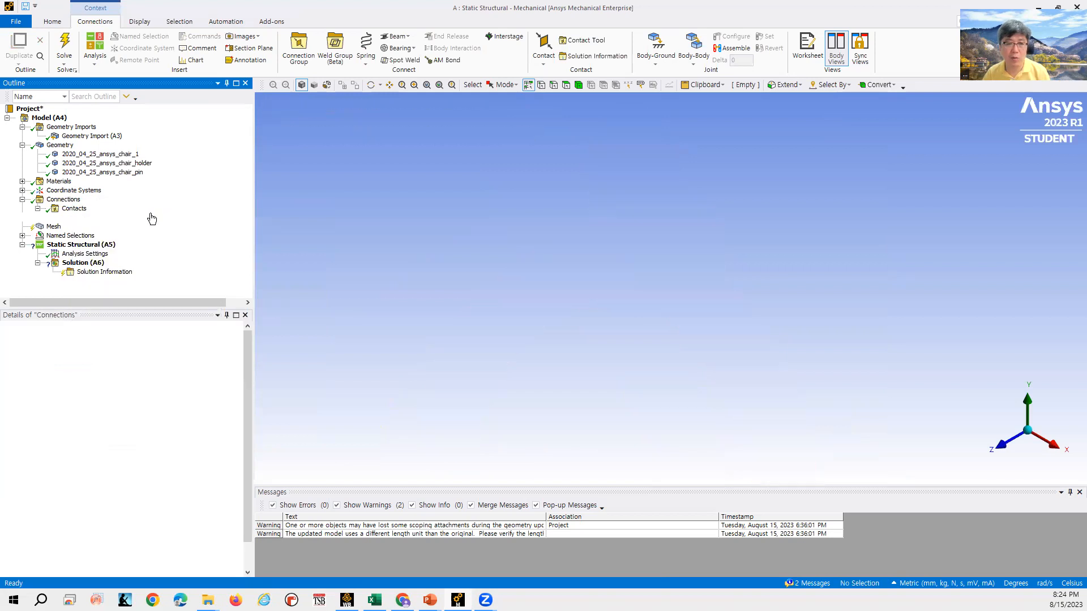
pyautogui.press('Delete')
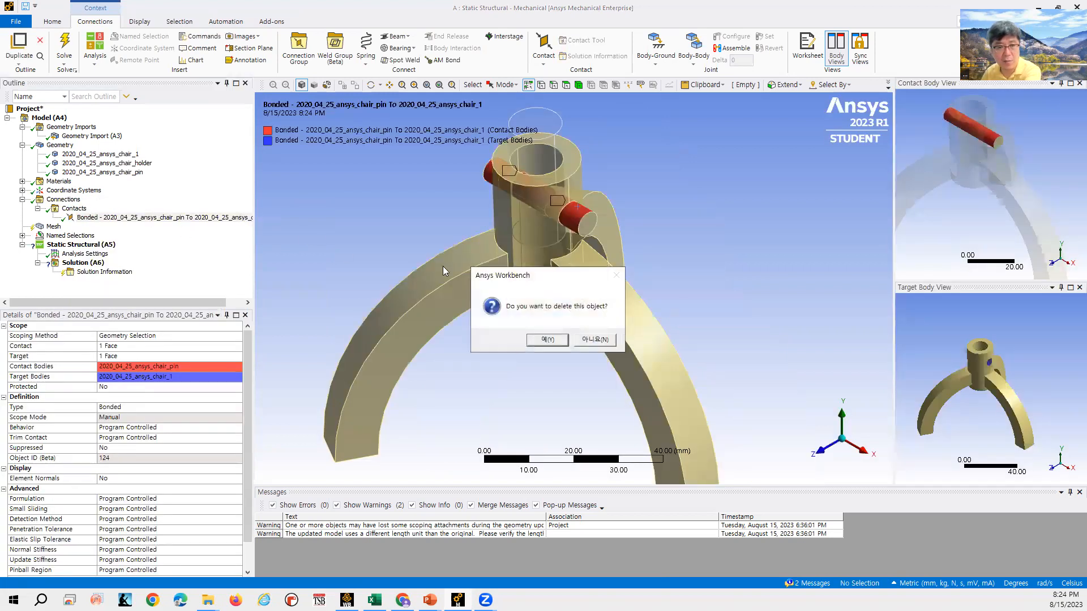
pyautogui.click(546, 339)
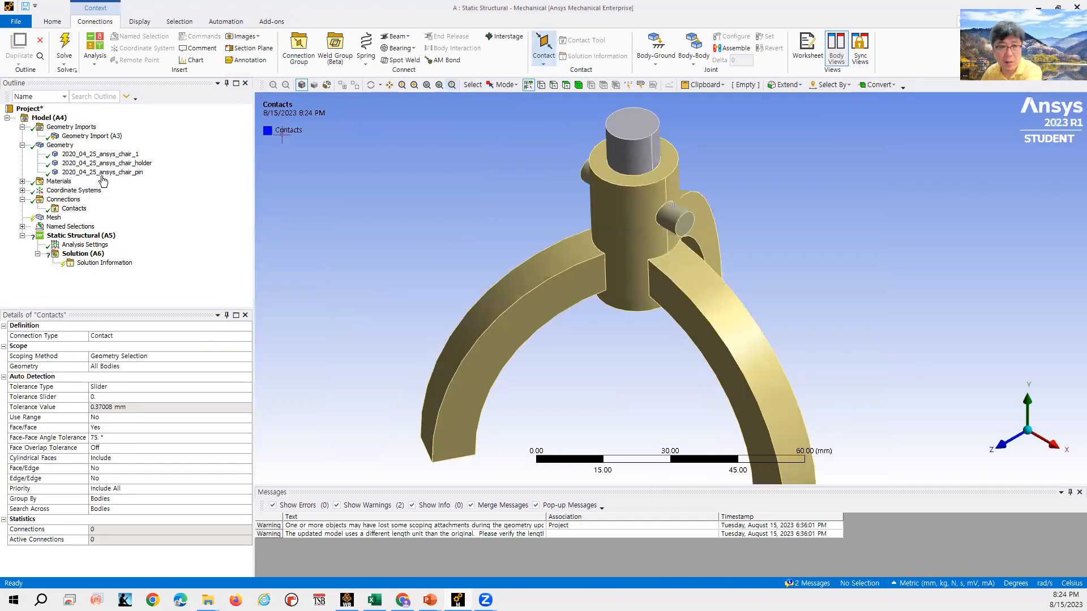
# - Insert a new bonded contact under the Contacts folder
pyautogui.click(74, 209)
pyautogui.click(544, 48)
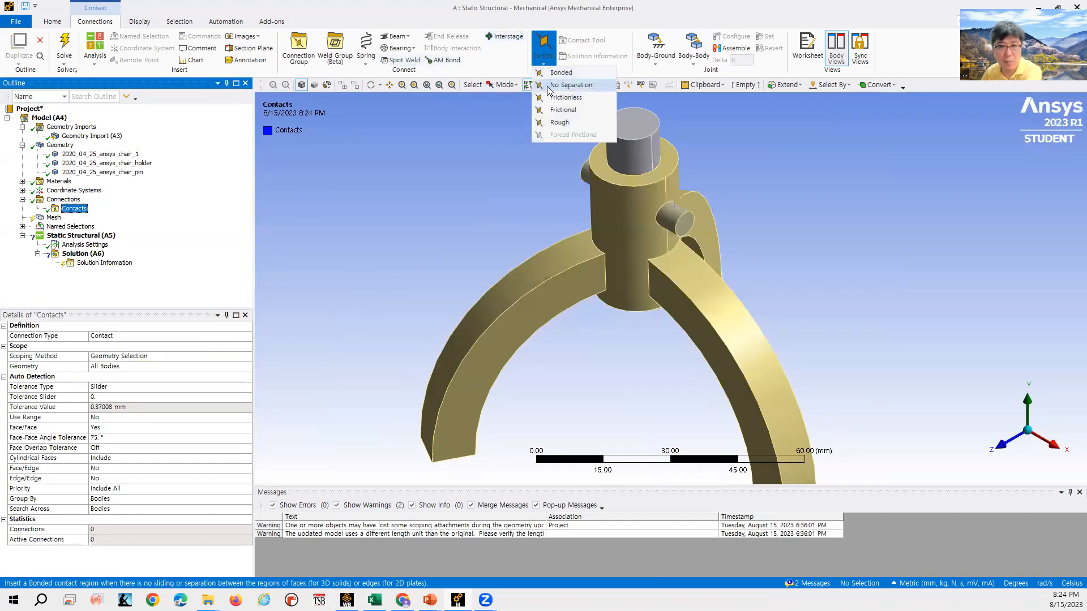
pyautogui.click(561, 73)
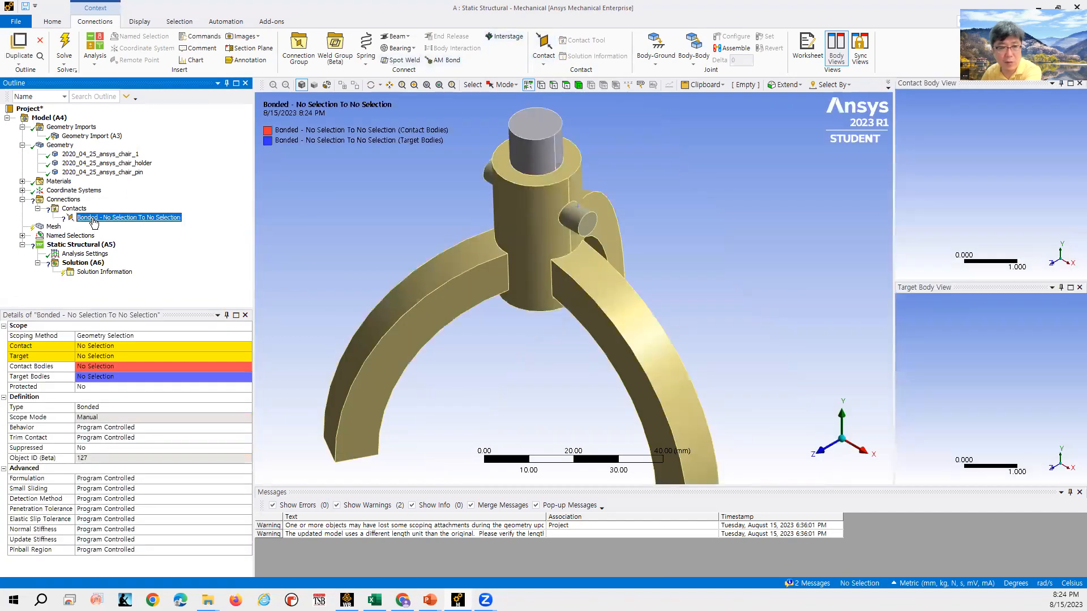
# - Create automatic connections for all bodies and inspect each generated contact region
pyautogui.click(61, 201)
pyautogui.rightClick(59, 200)
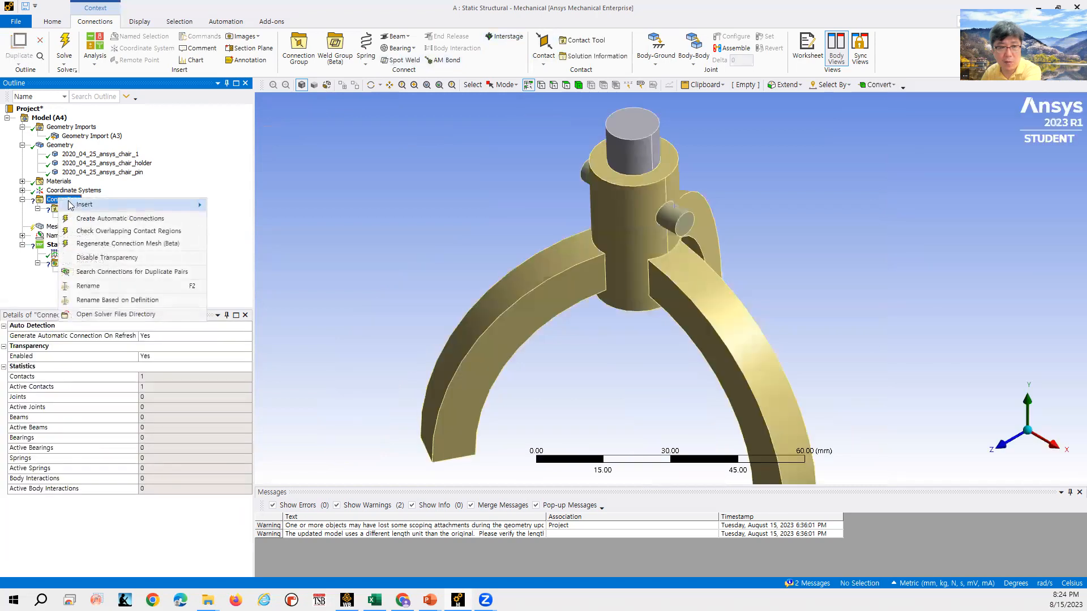
pyautogui.click(150, 221)
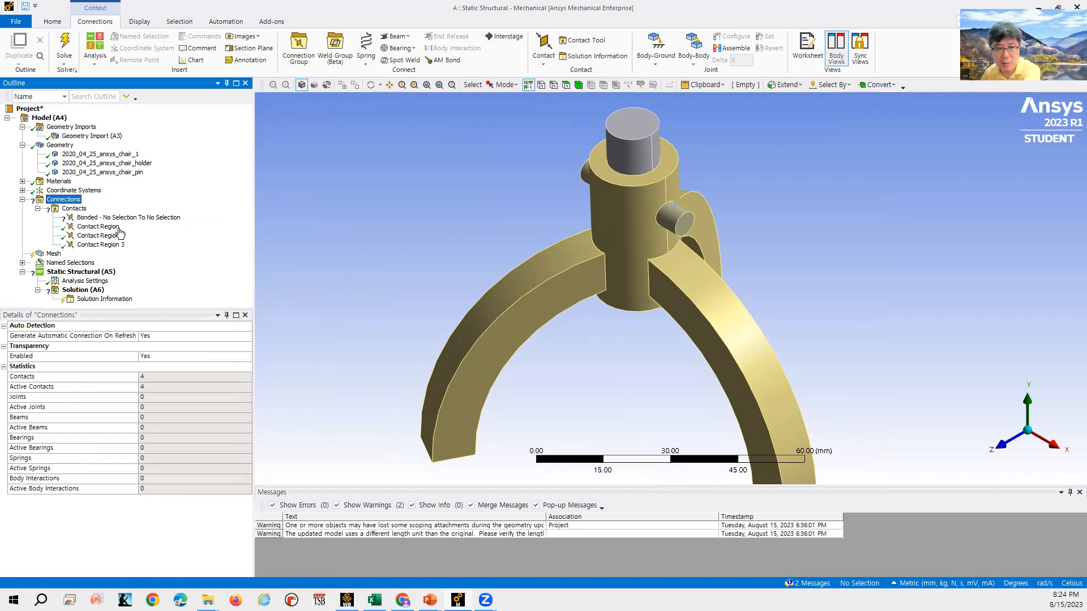
pyautogui.click(123, 235)
pyautogui.click(113, 244)
pyautogui.click(111, 227)
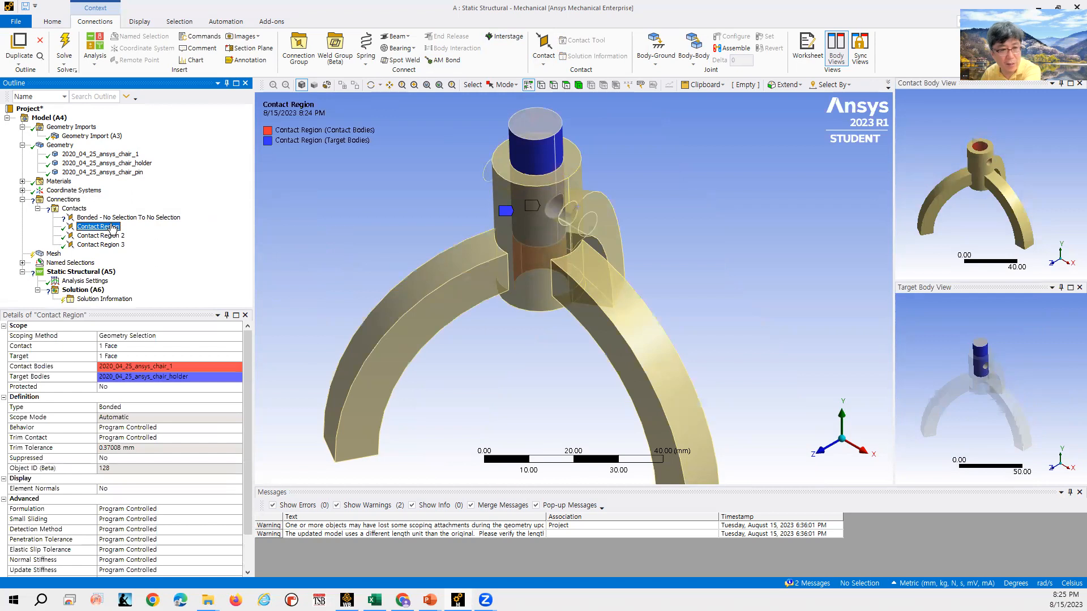
pyautogui.click(116, 218)
pyautogui.press('Delete')
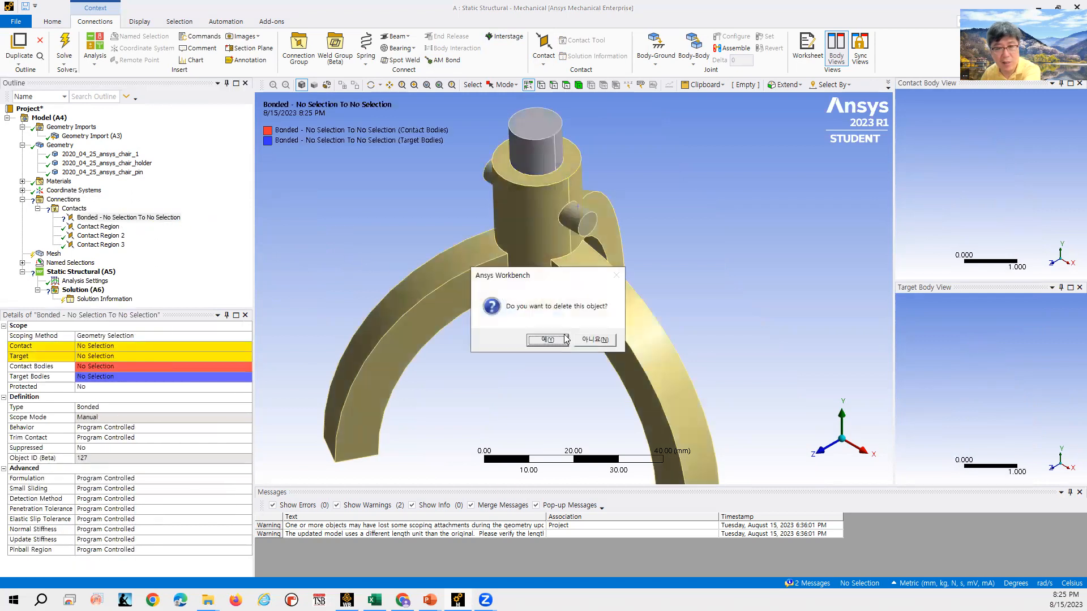
pyautogui.click(585, 339)
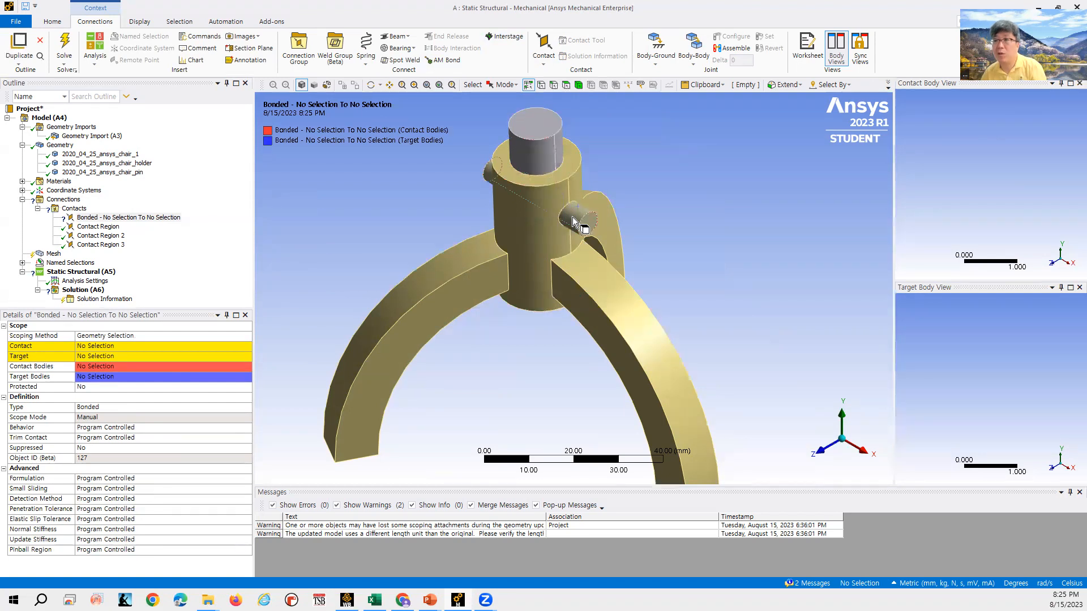
# - Delete the empty bonded contact with no selection
pyautogui.click(129, 217)
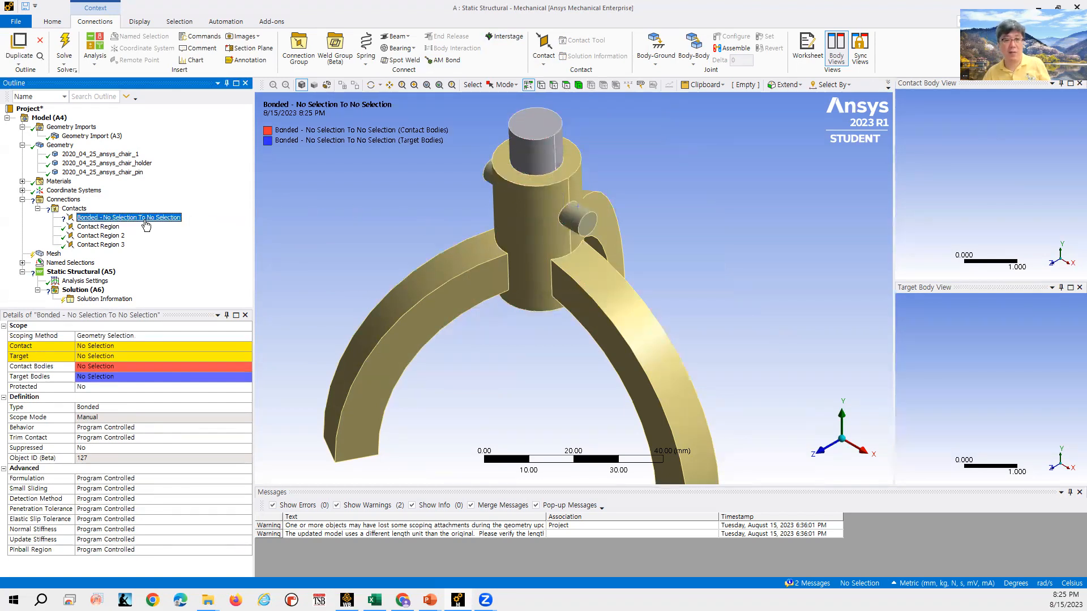
pyautogui.press('Delete')
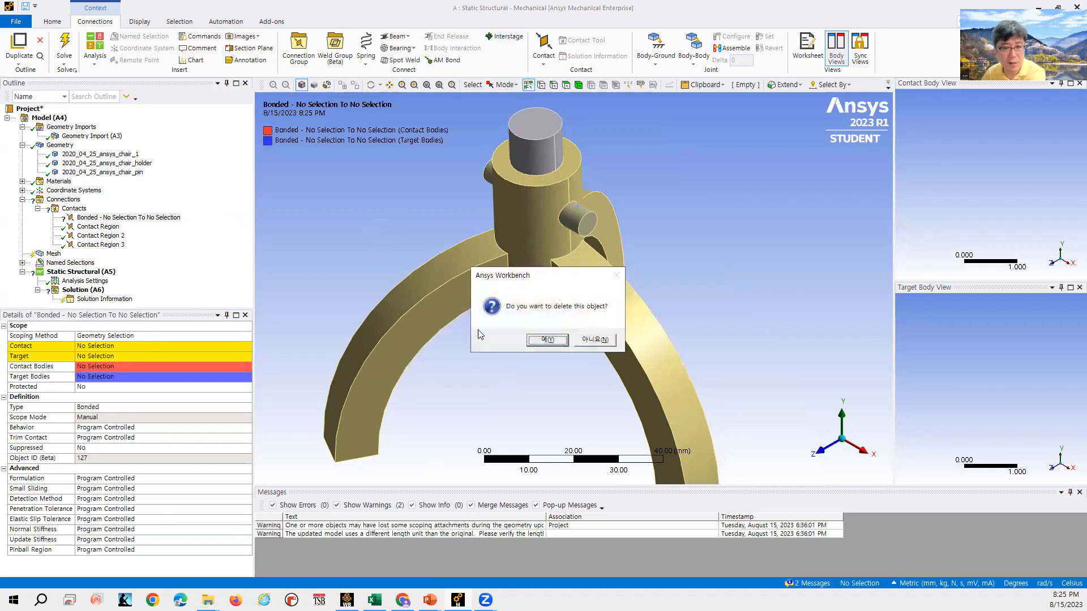
pyautogui.click(538, 340)
# - Set the chair_1-to-chair_holder contact region's type to No Separation
pyautogui.click(110, 226)
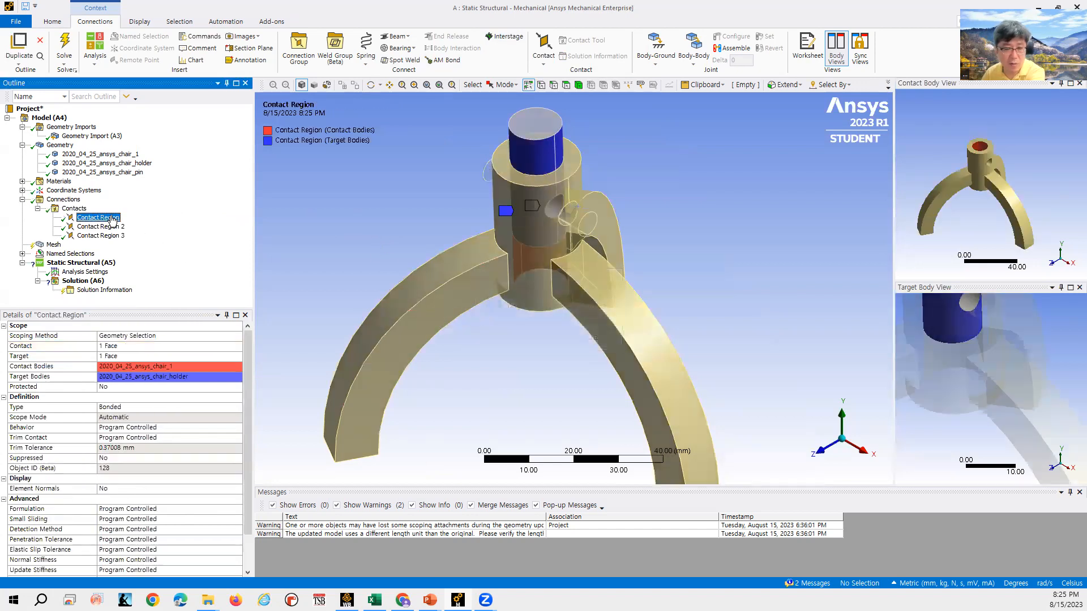
pyautogui.click(115, 236)
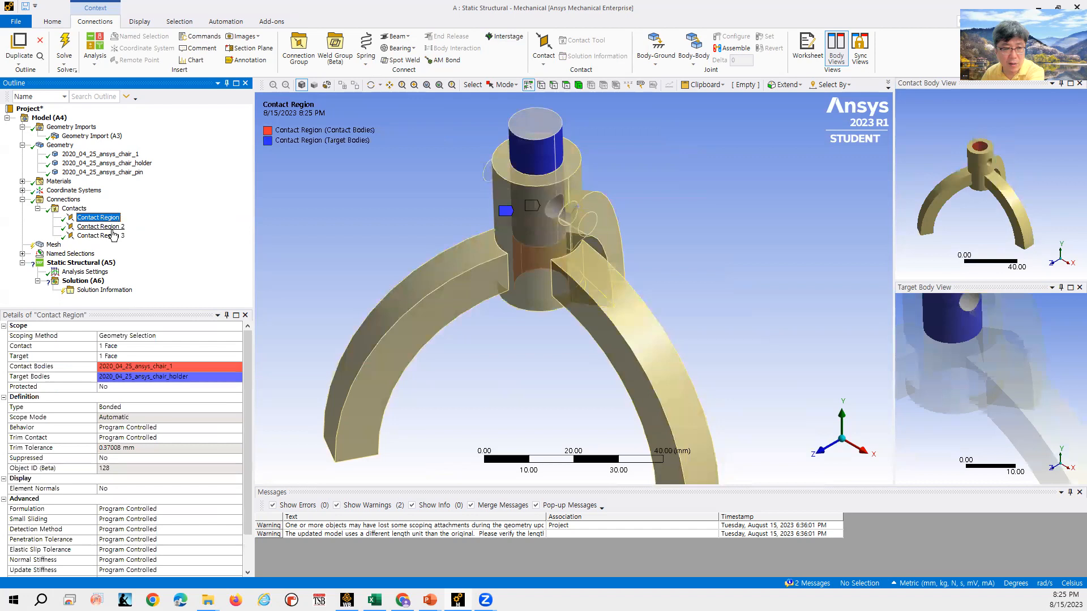
pyautogui.click(98, 218)
pyautogui.click(111, 229)
pyautogui.click(113, 235)
pyautogui.click(104, 218)
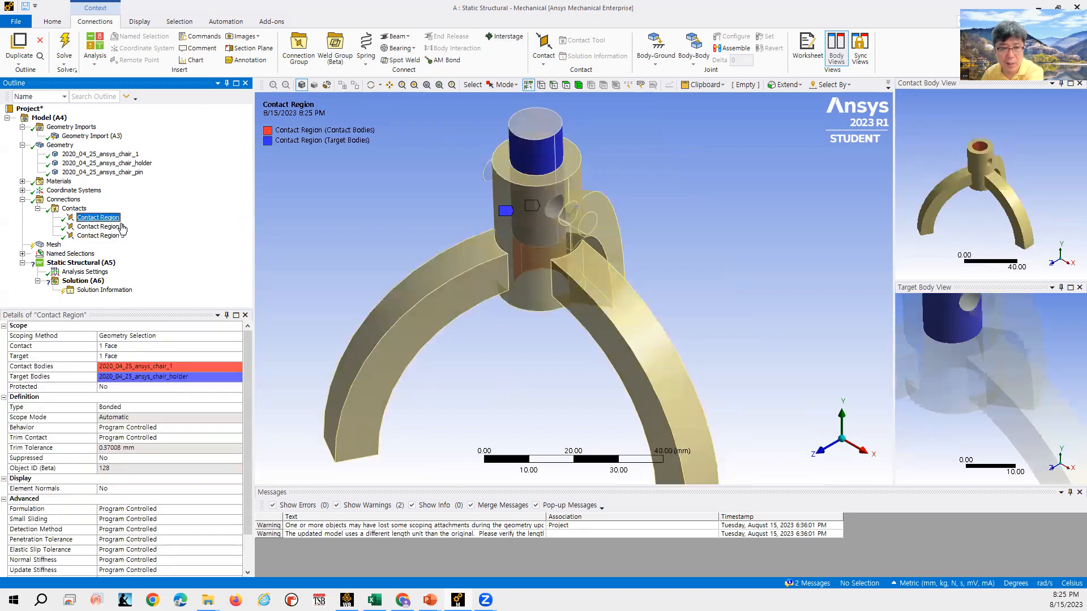
pyautogui.click(181, 409)
pyautogui.click(237, 409)
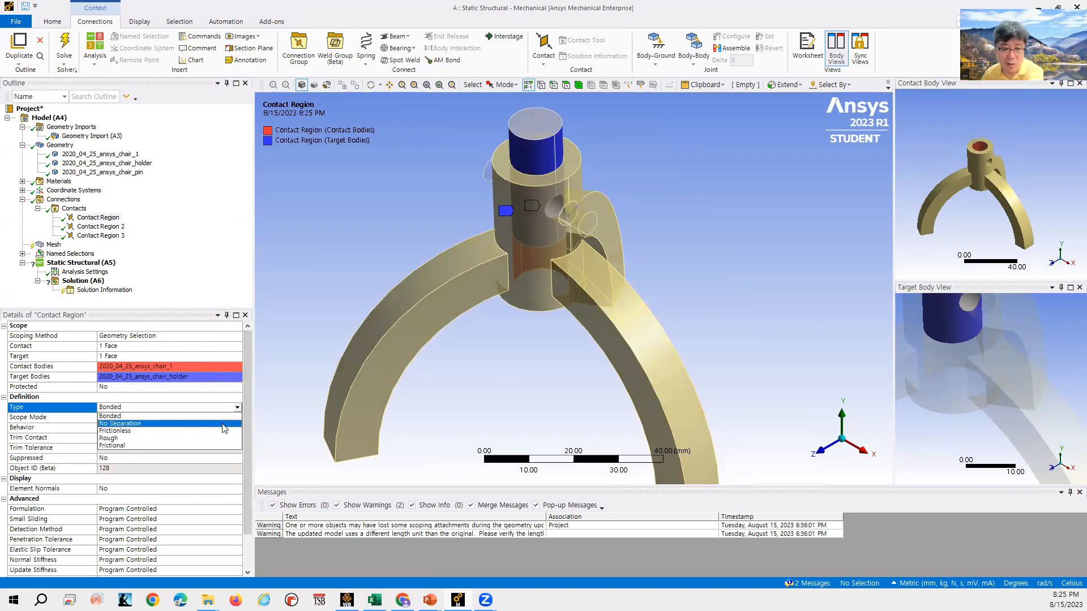
pyautogui.click(225, 423)
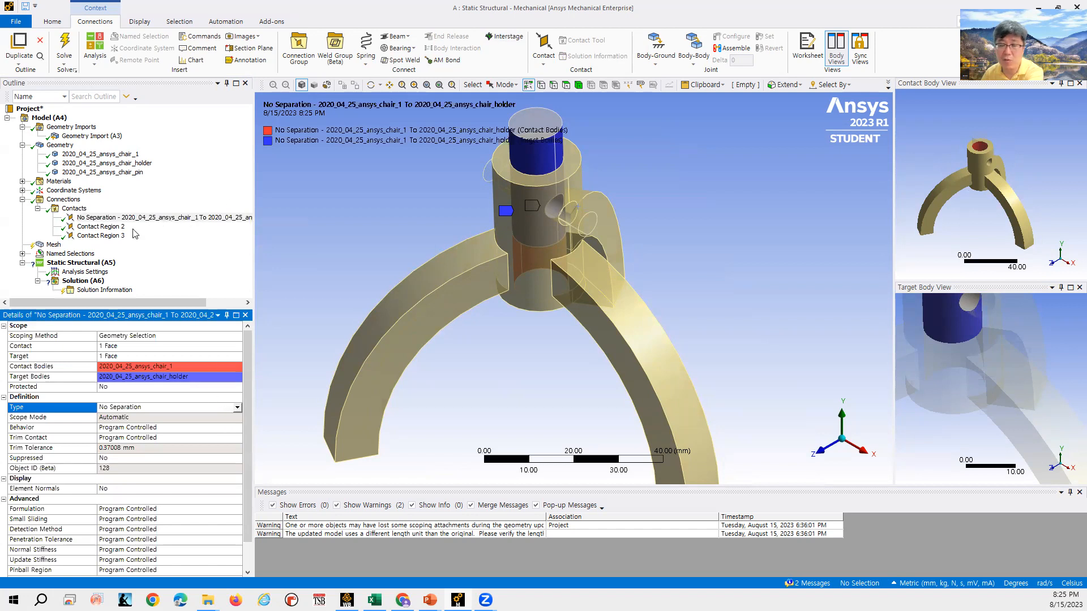
# - Set Contact Region 2, between chair_1 and chair_pin, to type No Separation
pyautogui.click(97, 227)
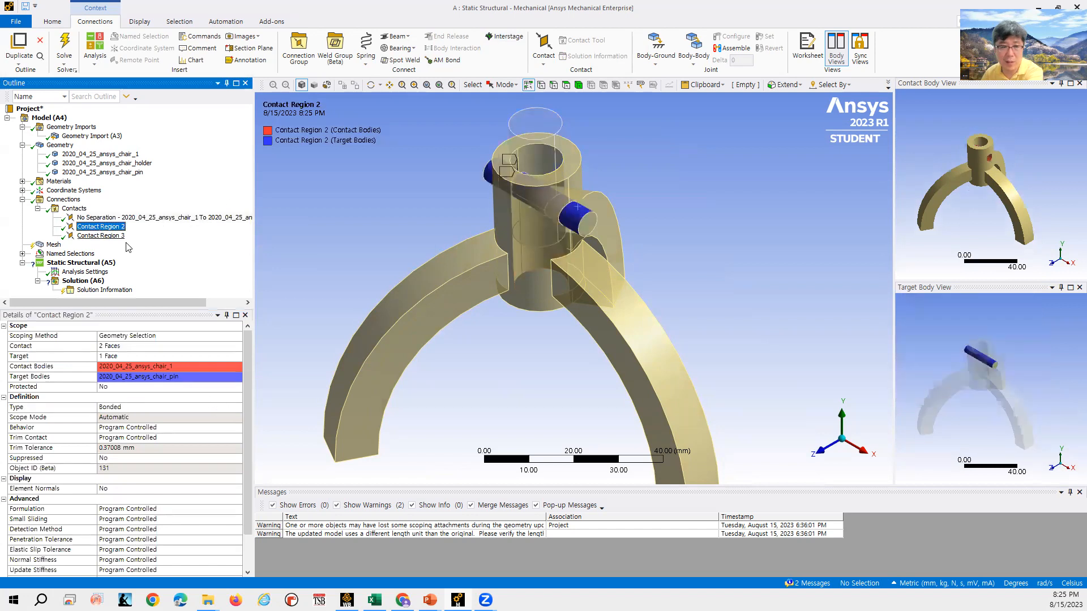
pyautogui.click(218, 407)
pyautogui.click(236, 408)
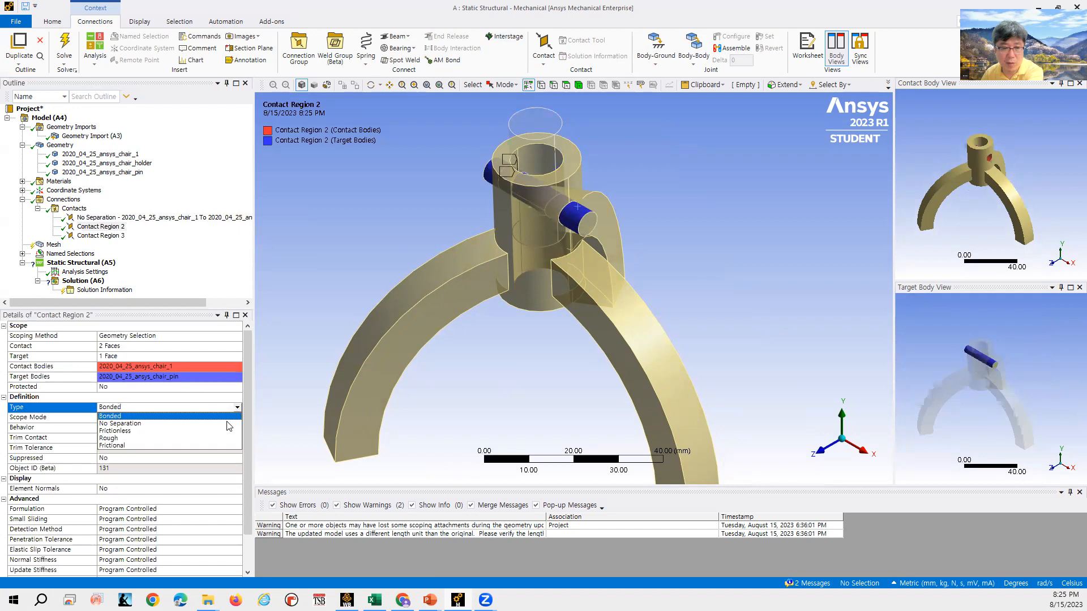
pyautogui.click(227, 427)
# - Set Contact Region 3, between chair_holder and chair_pin, to type No Separation
pyautogui.click(100, 235)
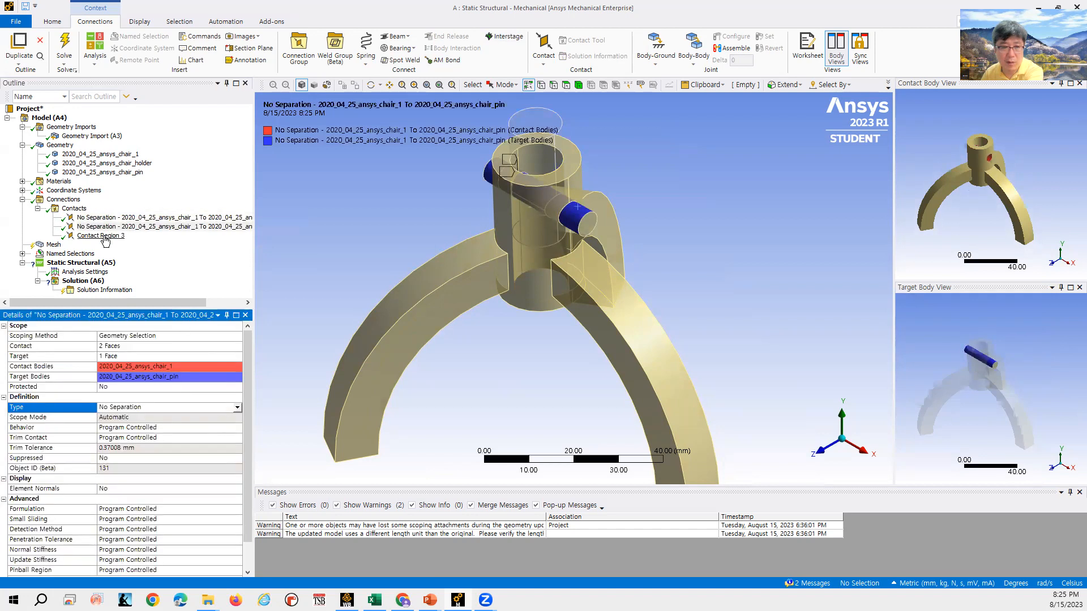
pyautogui.click(232, 407)
pyautogui.click(237, 408)
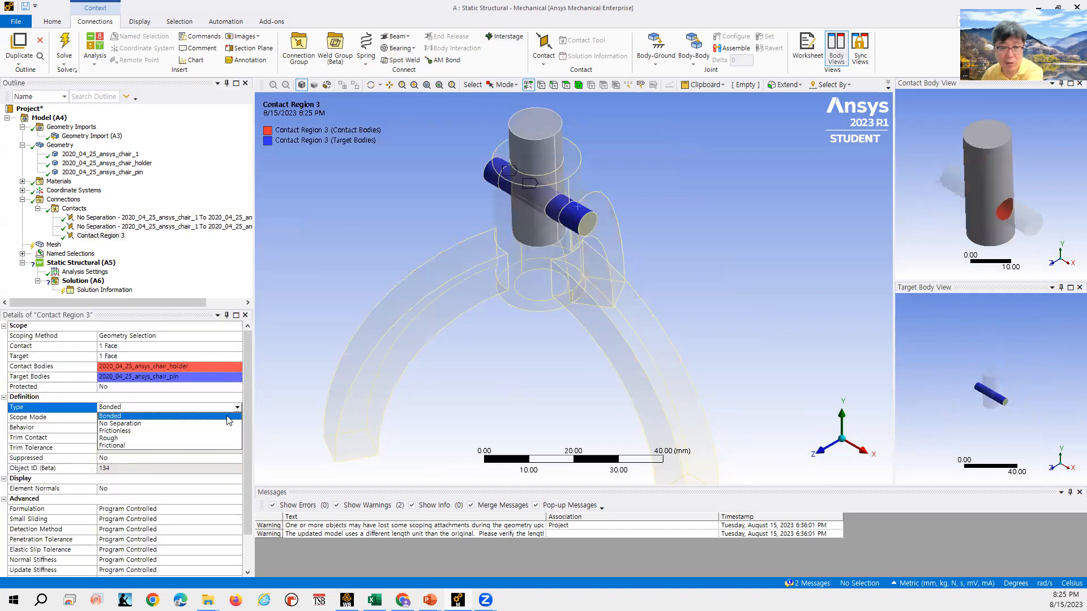
pyautogui.click(226, 424)
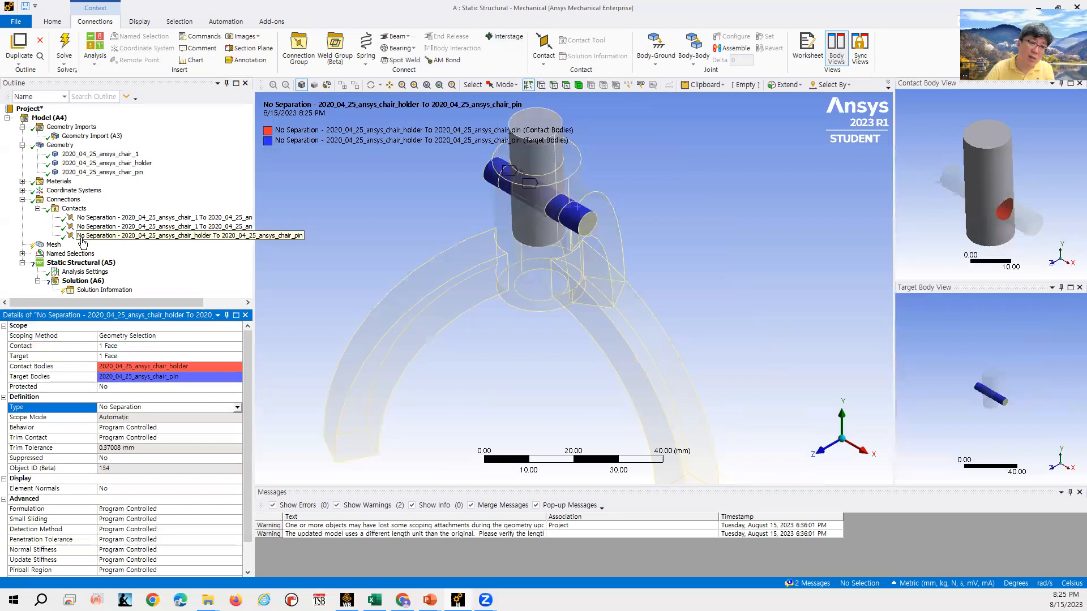
# - Generate the mesh for the model
pyautogui.click(53, 245)
pyautogui.rightClick(52, 247)
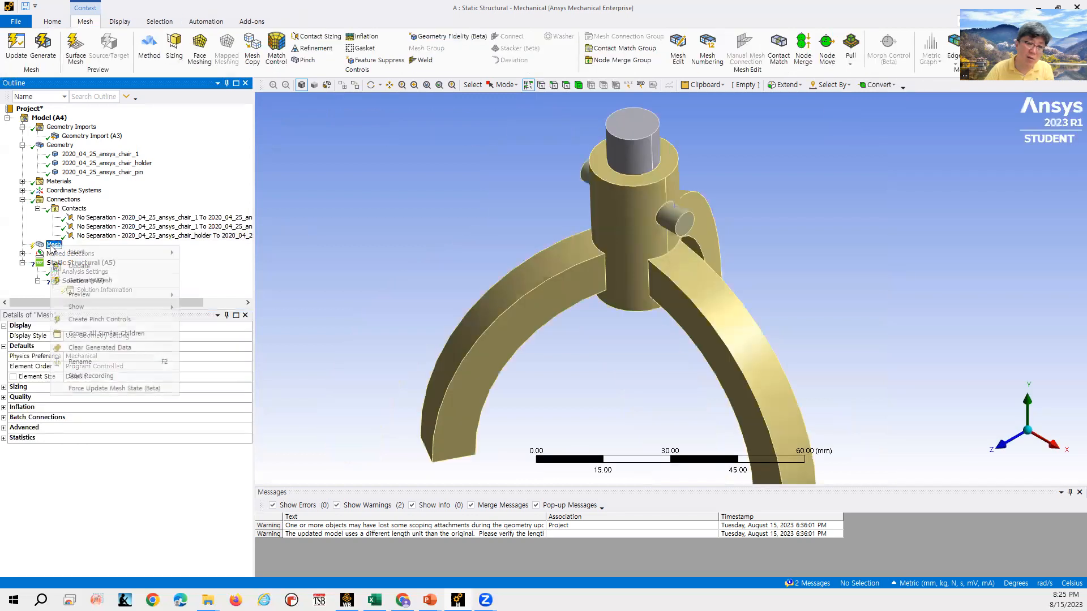
pyautogui.click(54, 53)
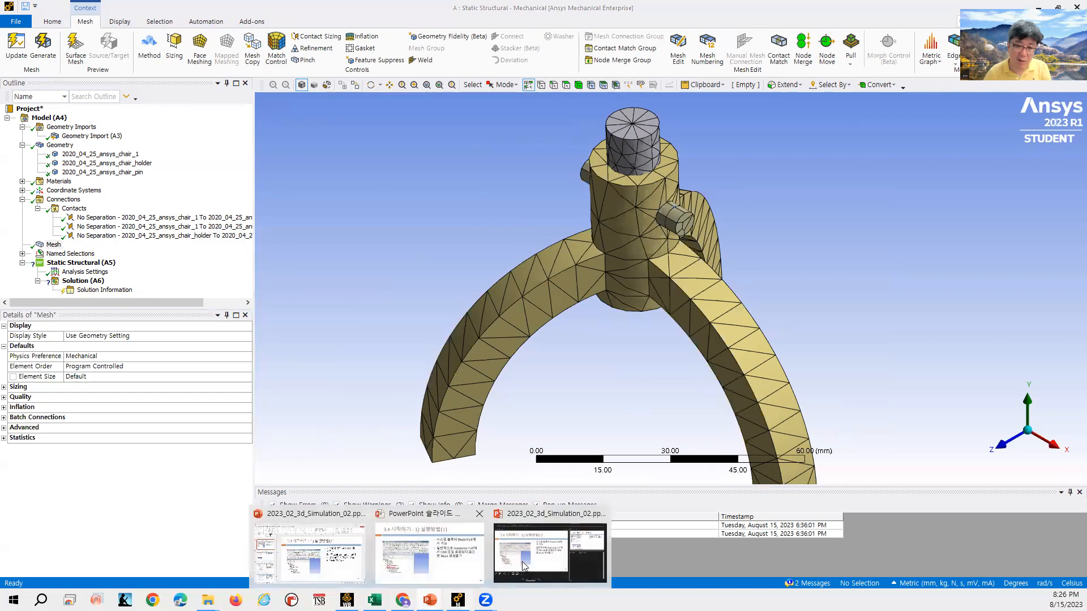
# - Switch to the lecture slides, read the meshing pages, and return to the Workbench project
pyautogui.click(555, 540)
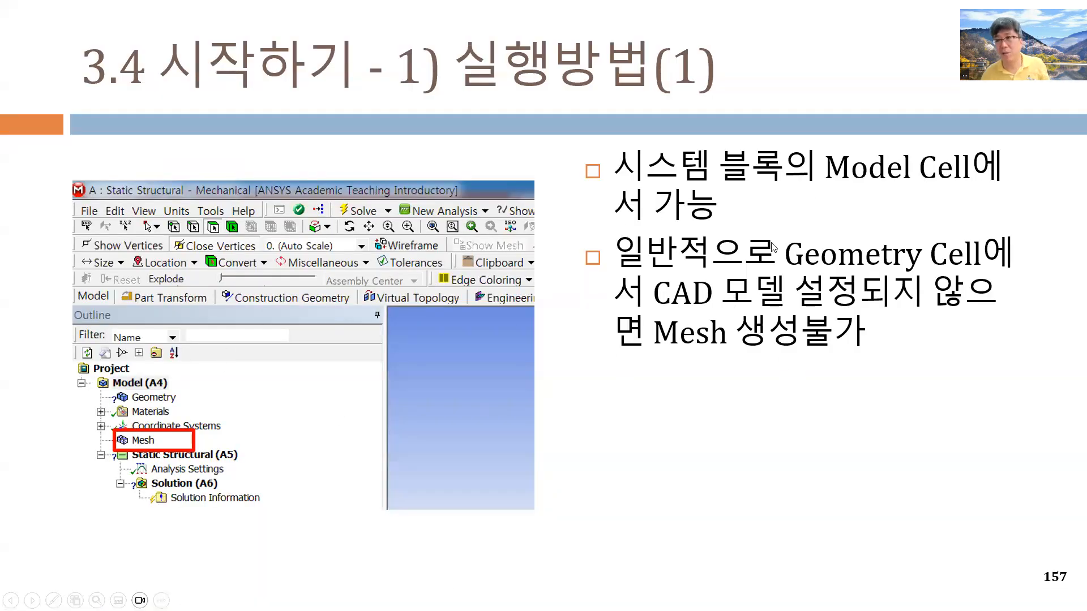
pyautogui.click(635, 268)
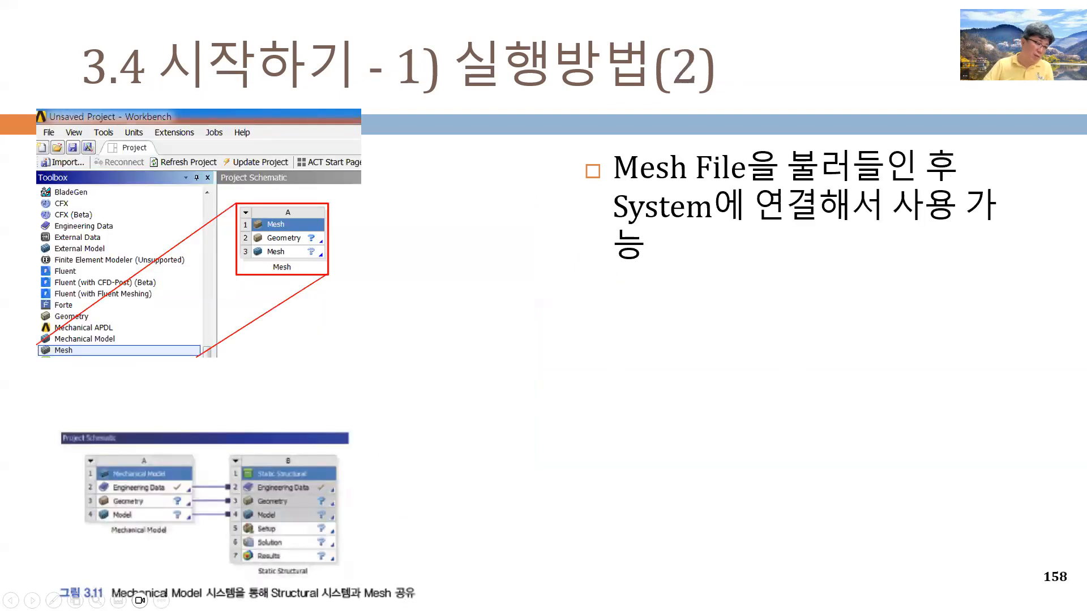
pyautogui.hotkey('alt', 'Tab')
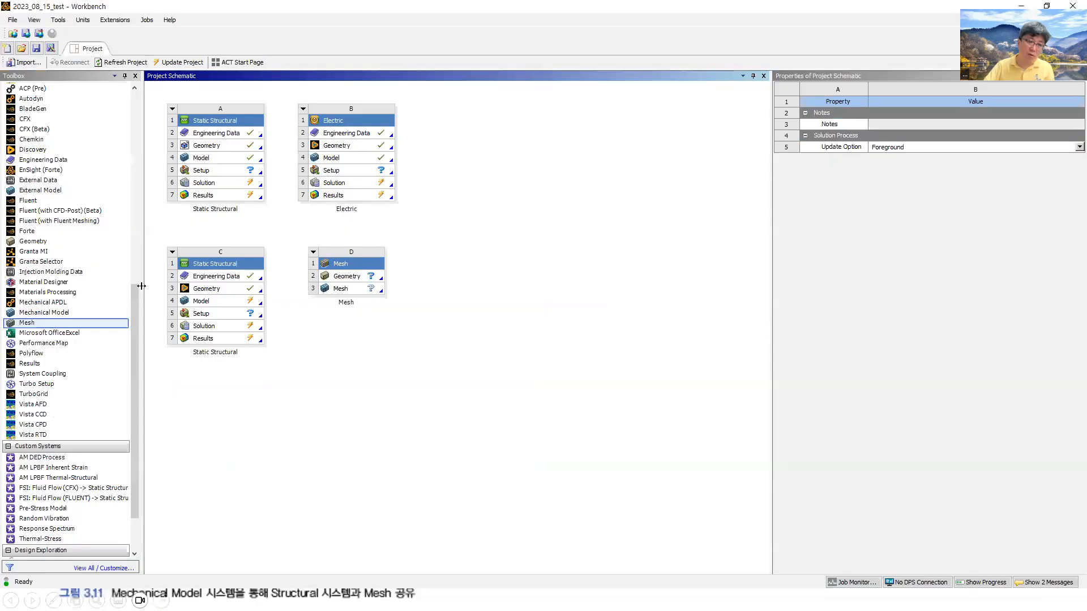
# - Delete the standalone Mesh system D from the project schematic
pyautogui.rightClick(315, 255)
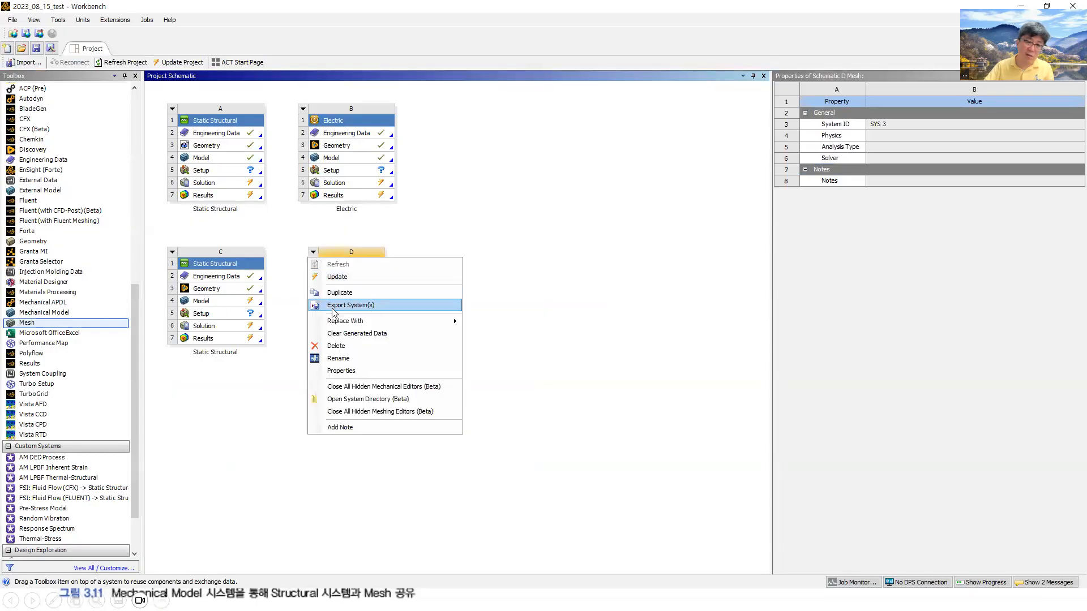
pyautogui.click(336, 346)
pyautogui.click(559, 321)
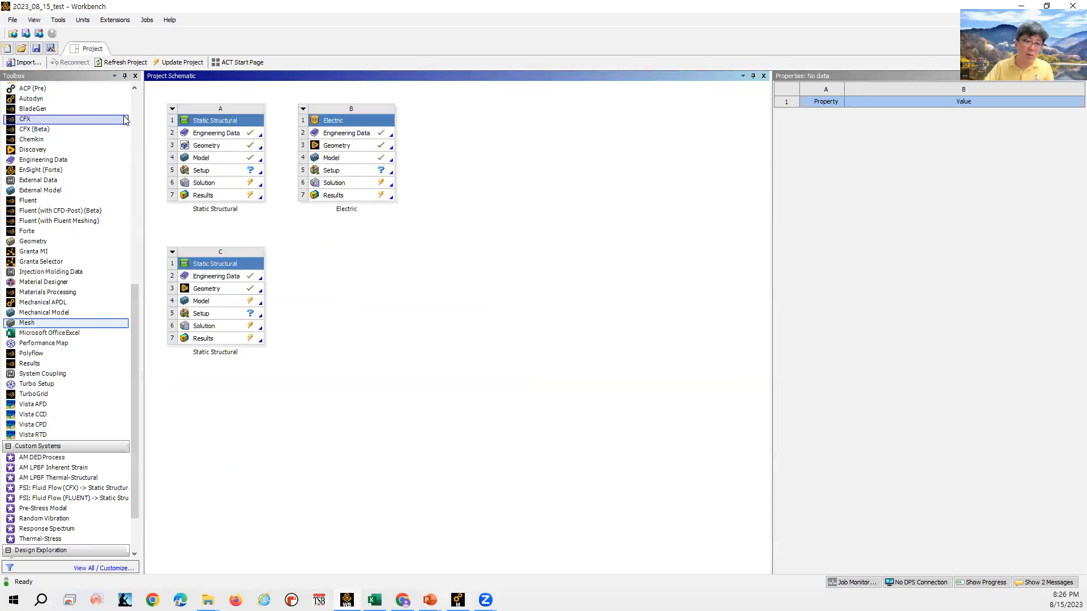
# - Add a Mesh component system to the project schematic from the toolbox
pyautogui.scroll(13, 27, 108)
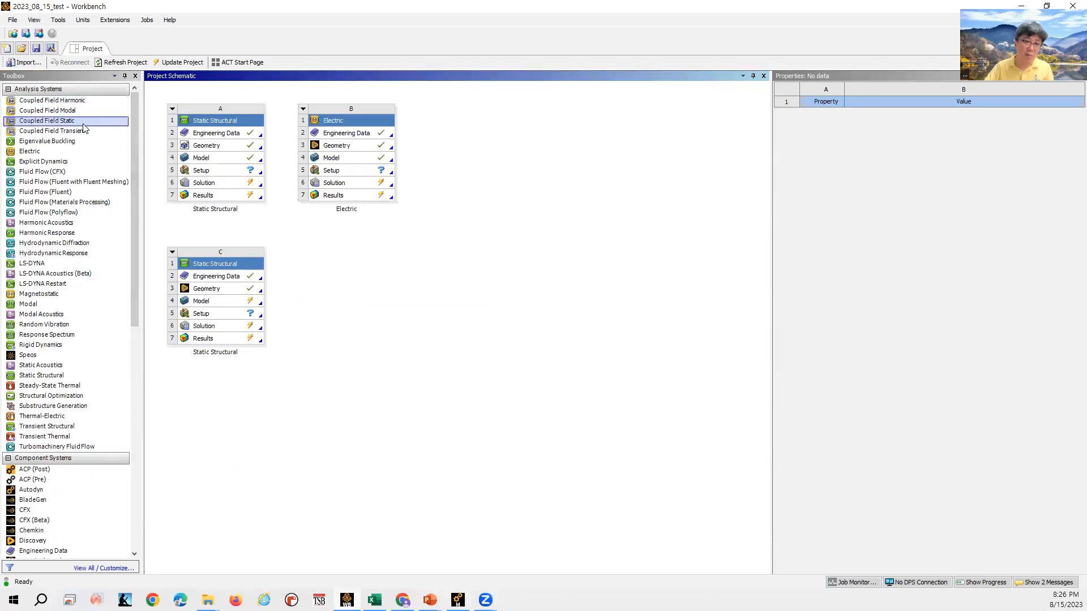
pyautogui.scroll(-3, 28, 164)
pyautogui.scroll(-8, 43, 368)
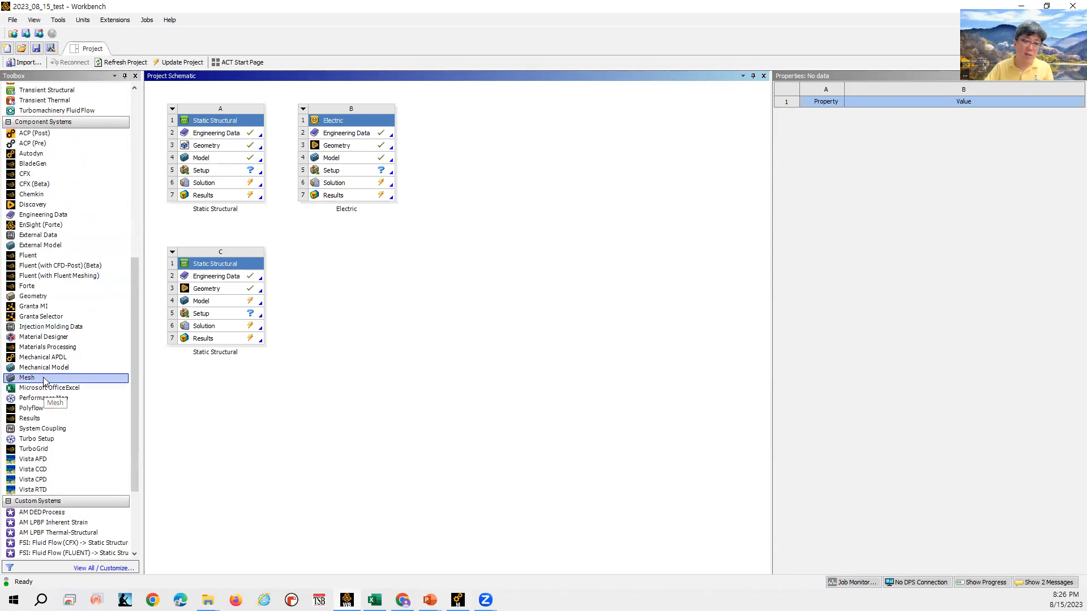
pyautogui.moveTo(44, 381); pyautogui.dragTo(342, 278)
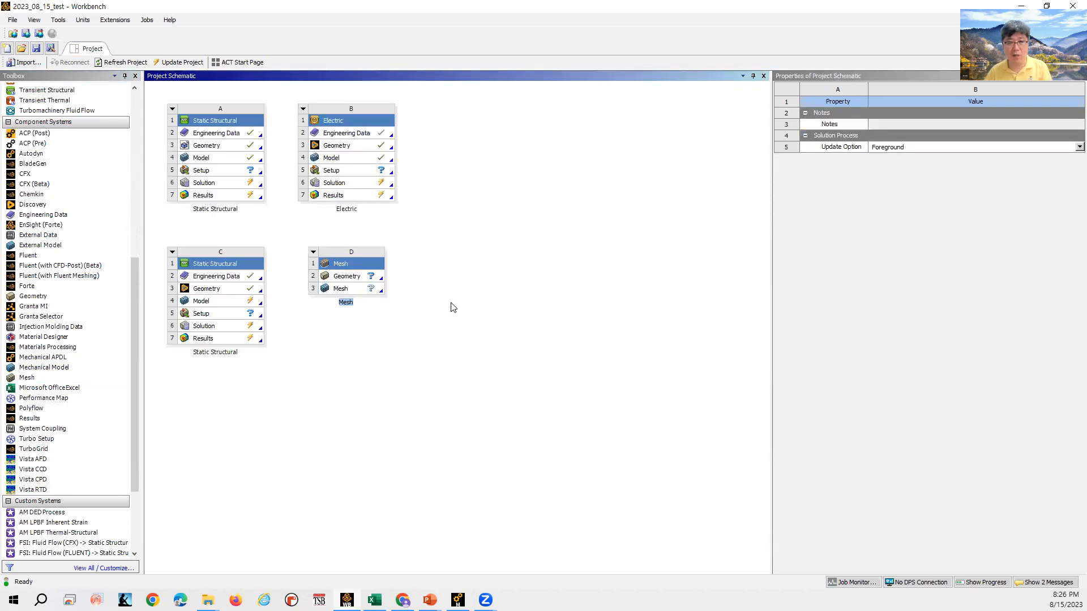
pyautogui.click(370, 289)
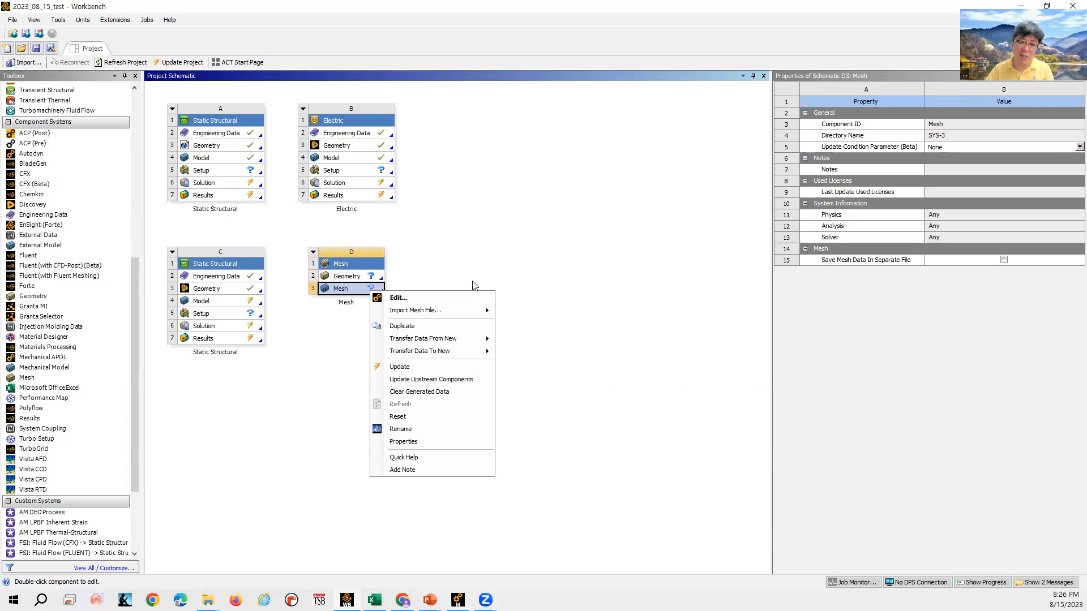
pyautogui.moveTo(462, 351)
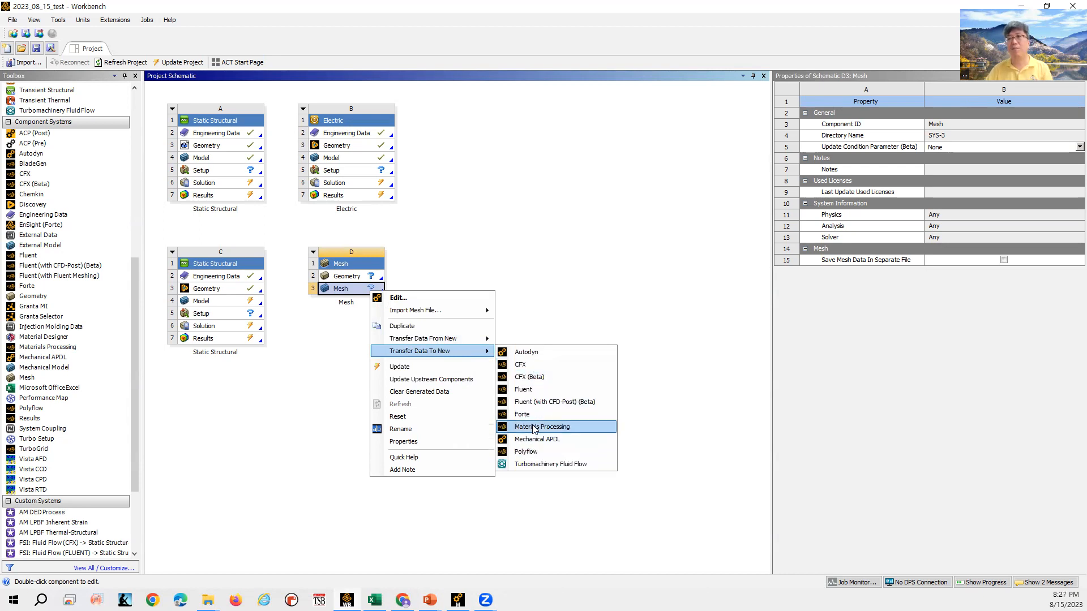
pyautogui.click(569, 240)
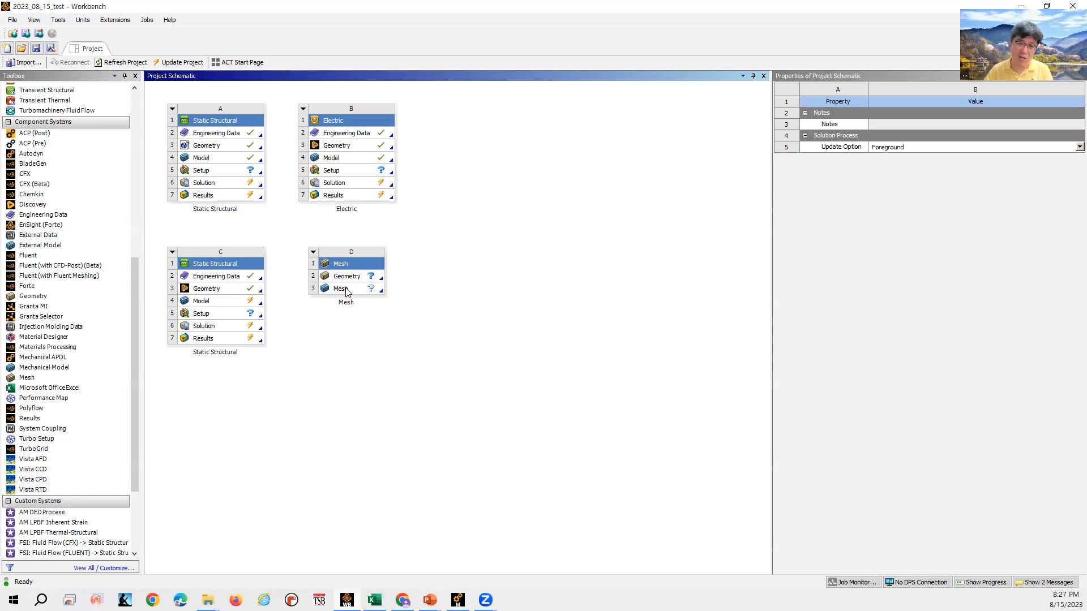
pyautogui.click(313, 253)
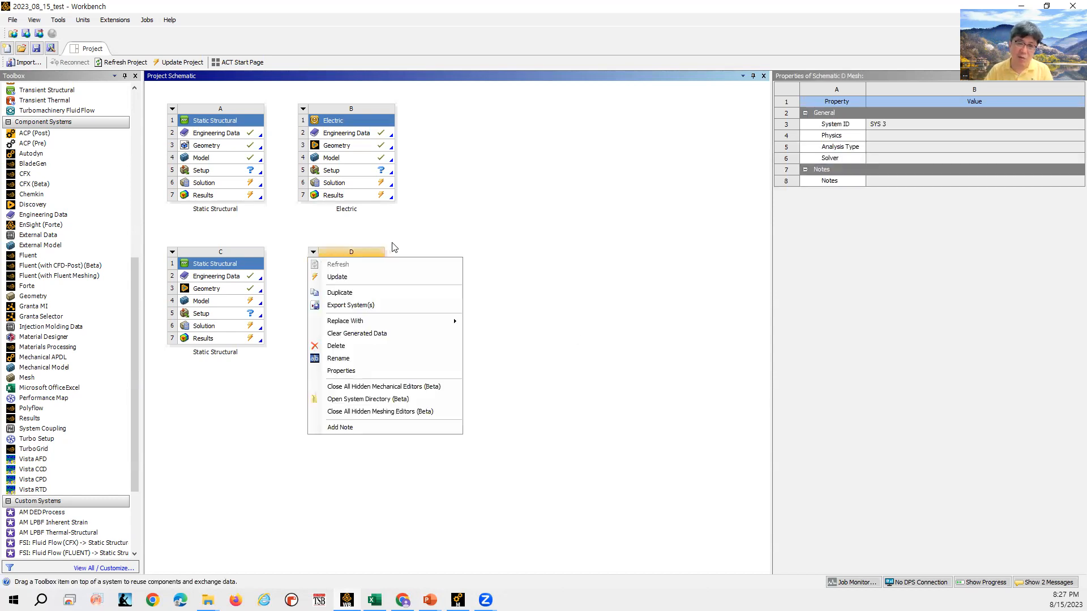
pyautogui.click(599, 243)
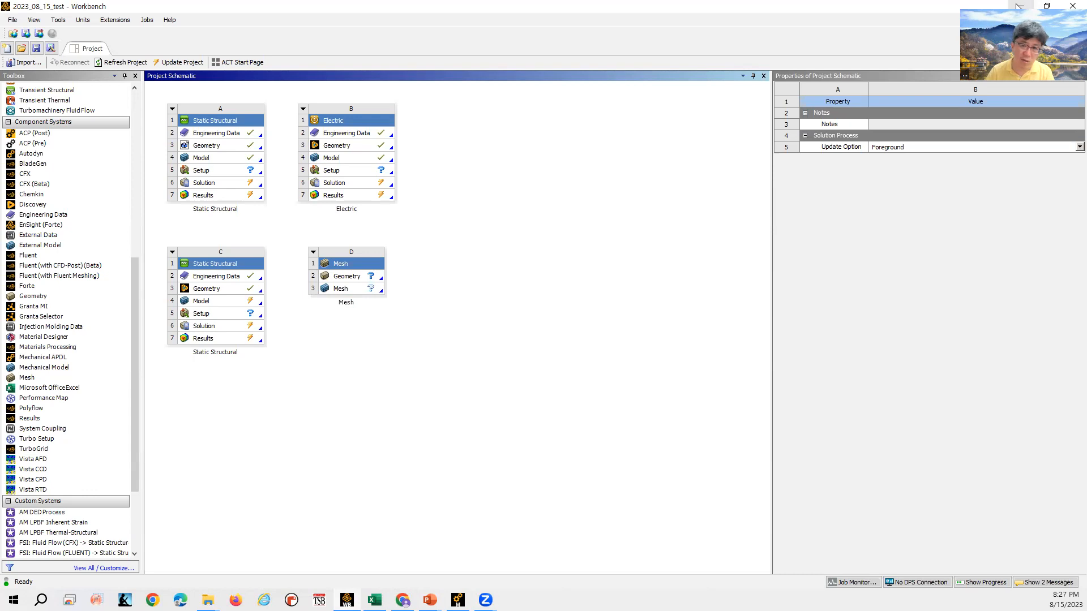
pyautogui.click(1020, 6)
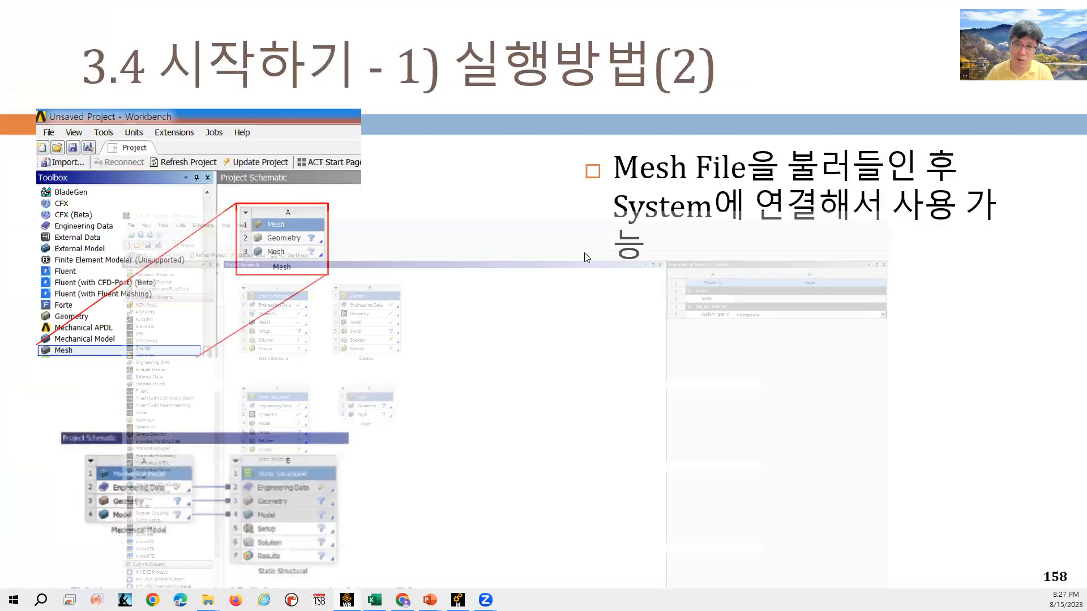
# - Advance the lecture slide, switch back to Mechanical, and examine the Mesh object's context menu and Preview options
pyautogui.click(658, 293)
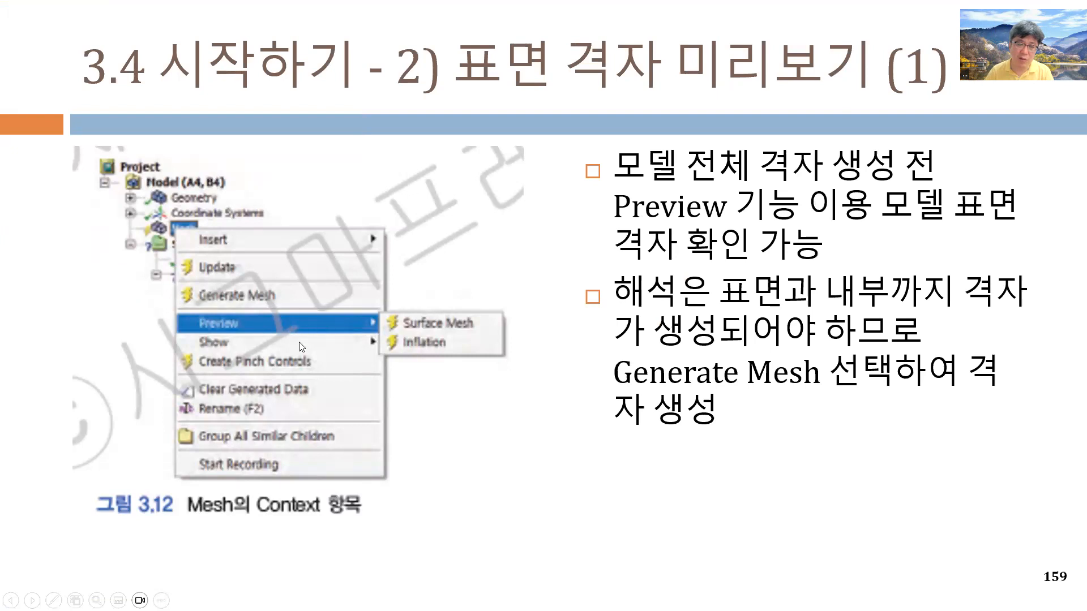
pyautogui.hotkey('alt', 'Tab')
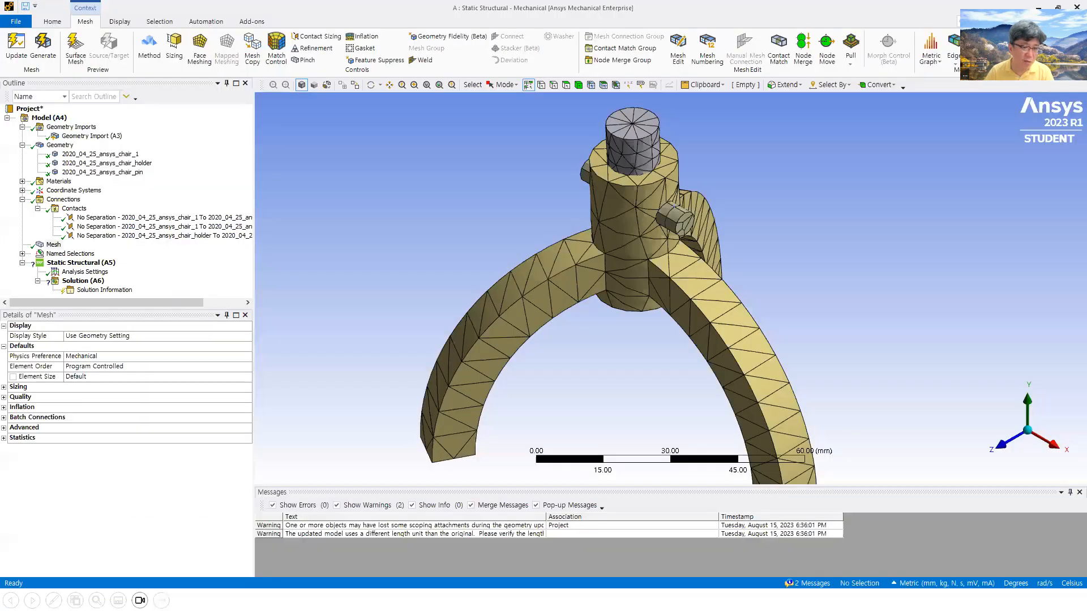
pyautogui.click(52, 245)
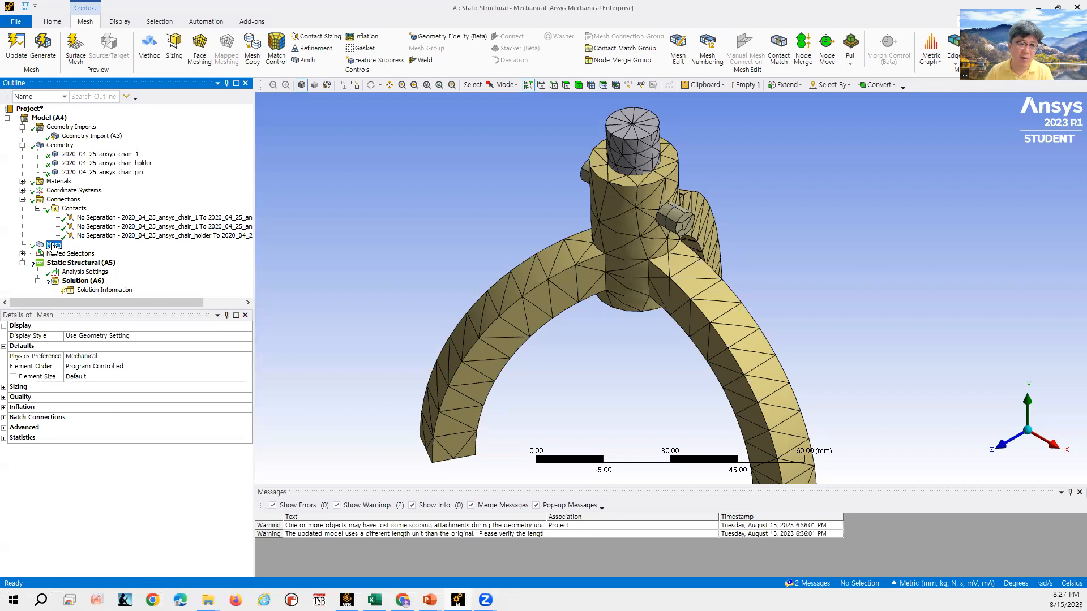
pyautogui.rightClick(53, 247)
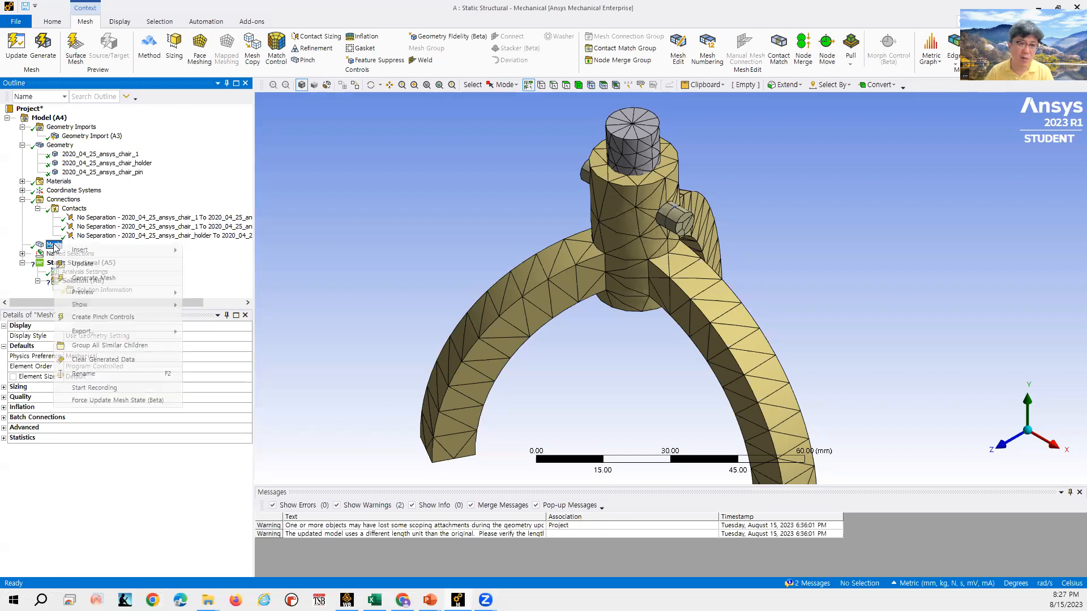
pyautogui.moveTo(115, 299)
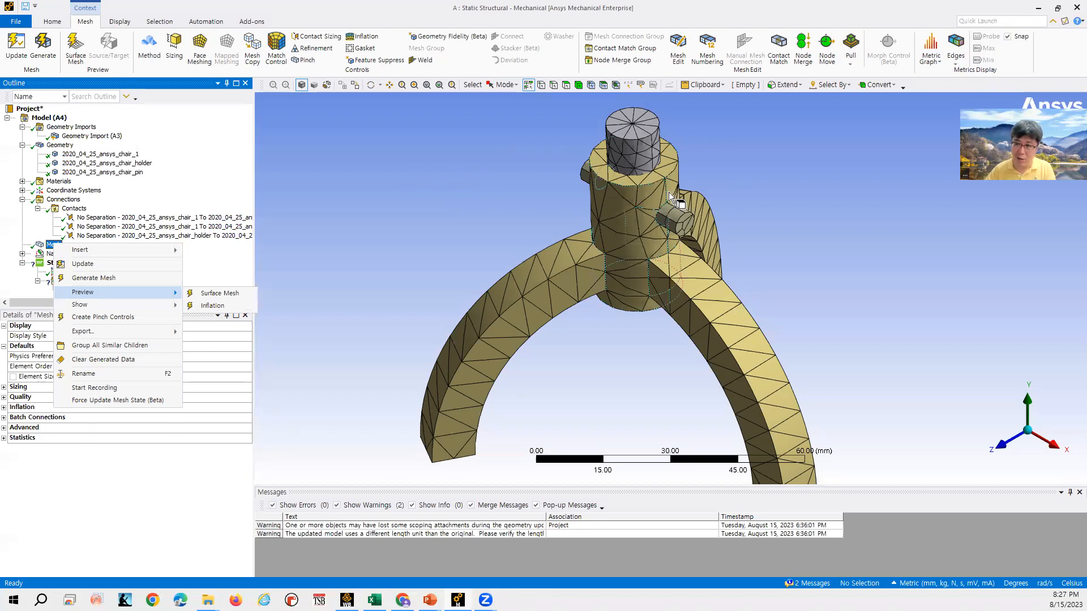
pyautogui.click(456, 207)
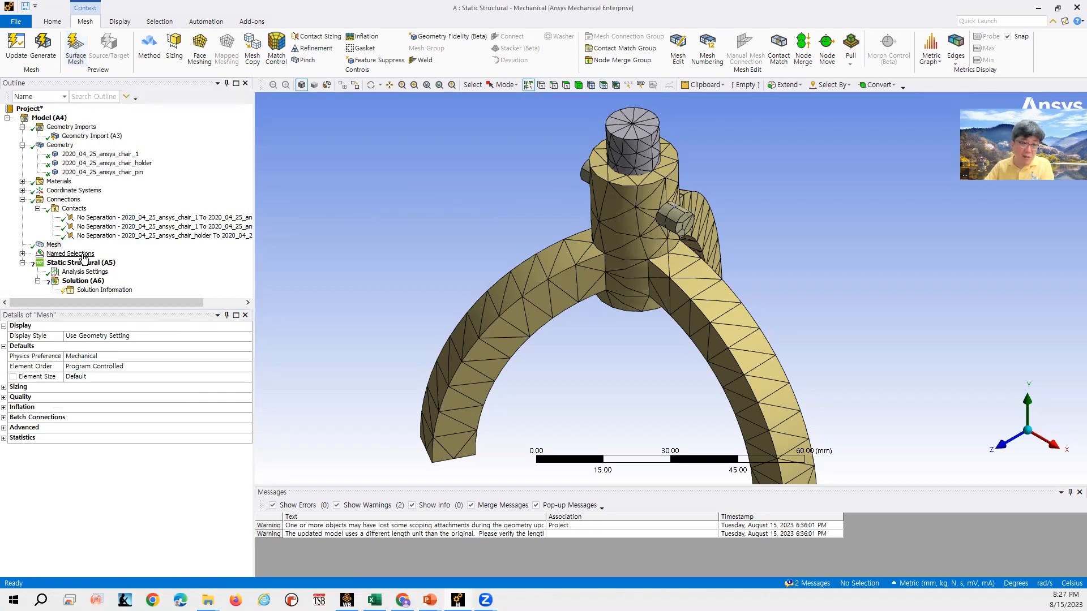
# - Clear the generated mesh data from the model, confirming the prompt
pyautogui.click(54, 244)
pyautogui.rightClick(56, 245)
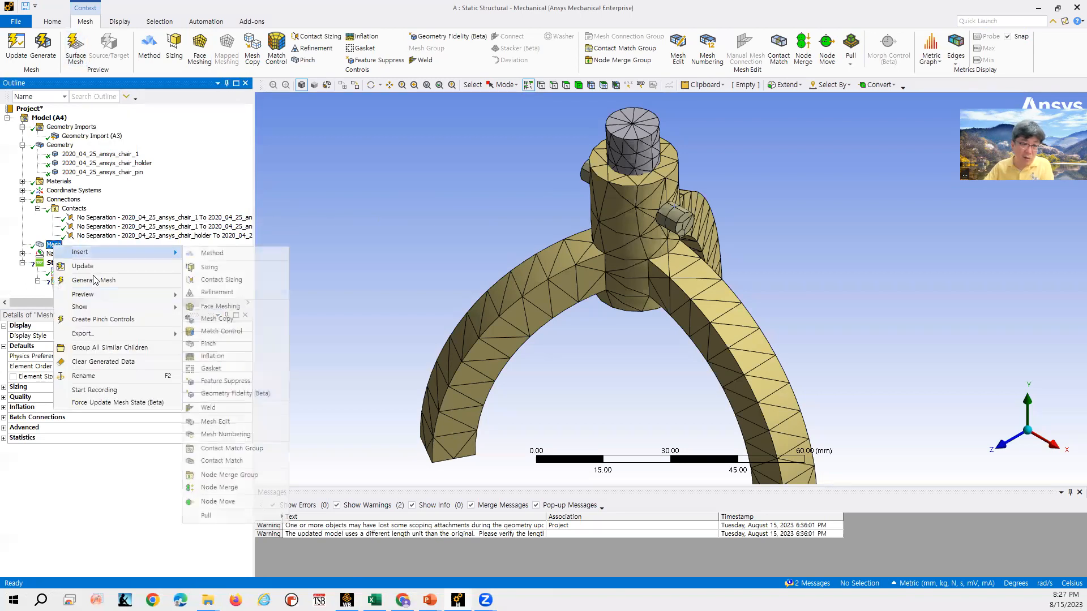
pyautogui.click(215, 295)
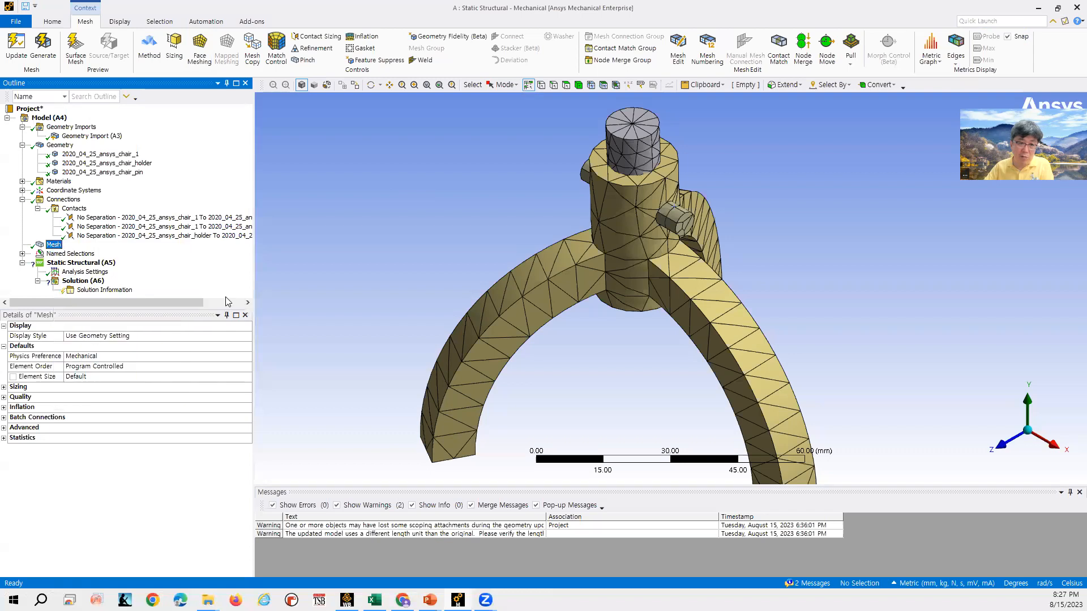
pyautogui.rightClick(59, 245)
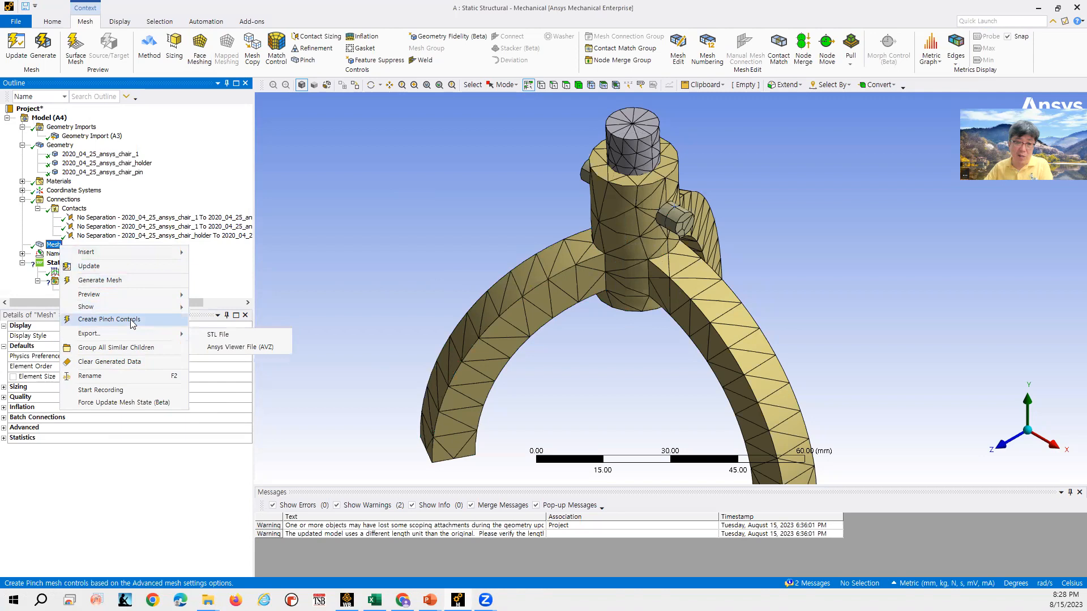
pyautogui.click(131, 362)
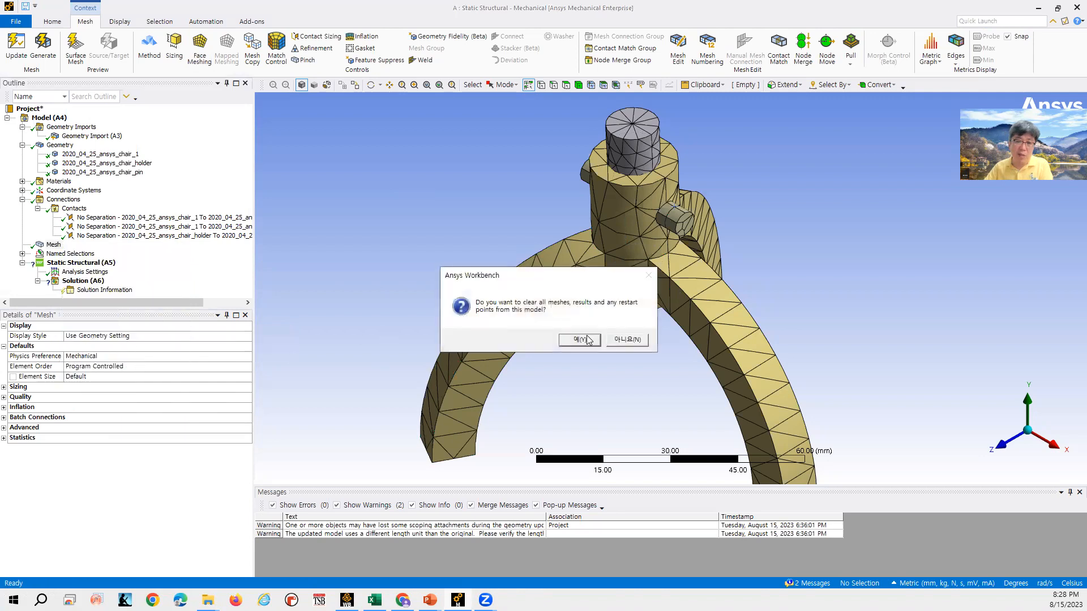
pyautogui.click(588, 340)
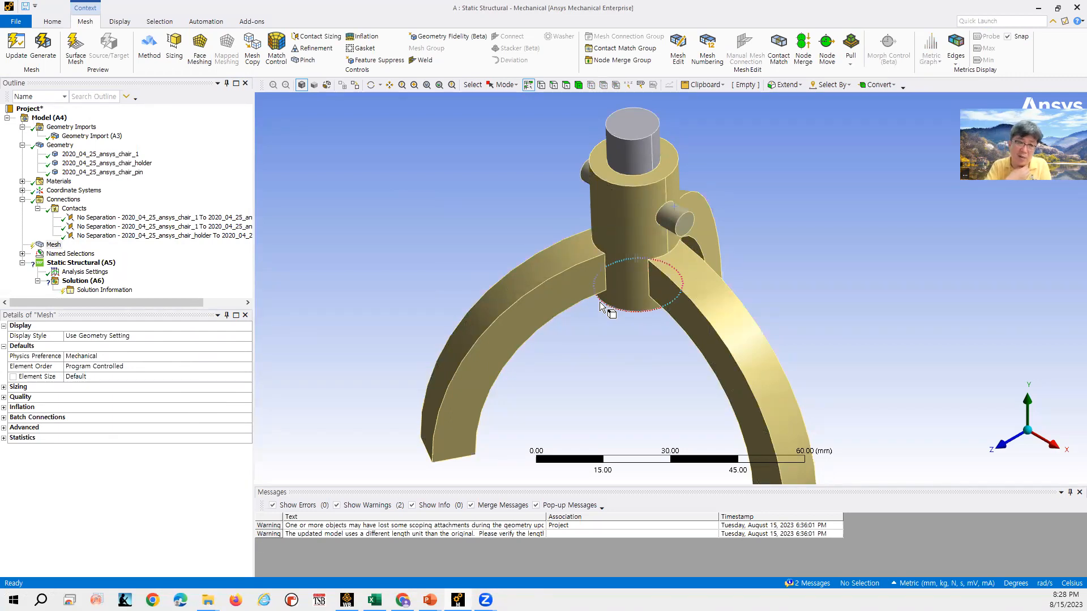
# - Preview the inflation mesh for the model from the Mesh object's Preview options
pyautogui.rightClick(54, 245)
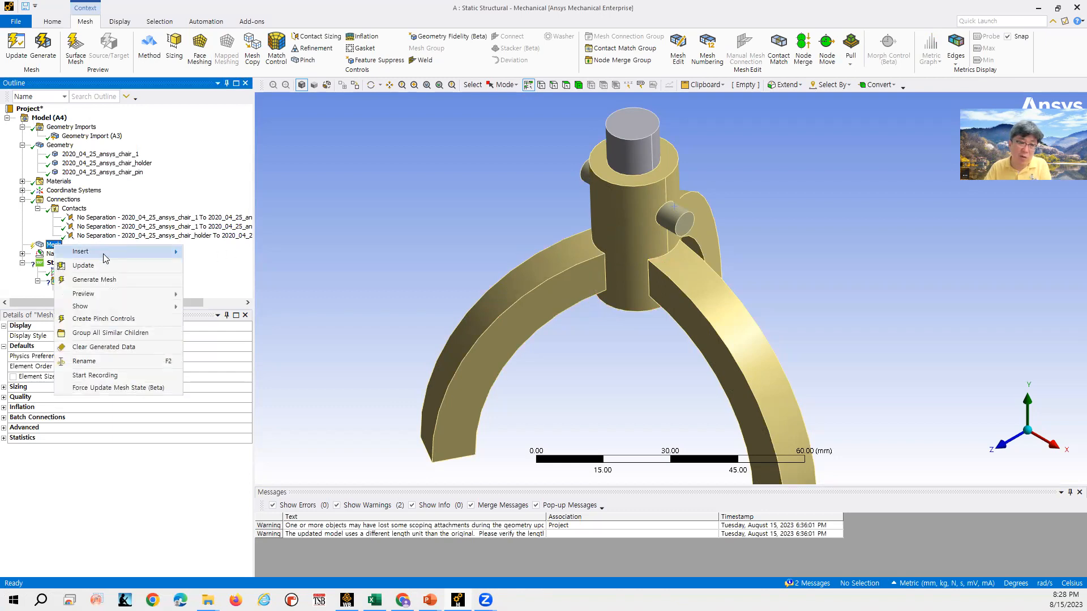
pyautogui.moveTo(131, 298)
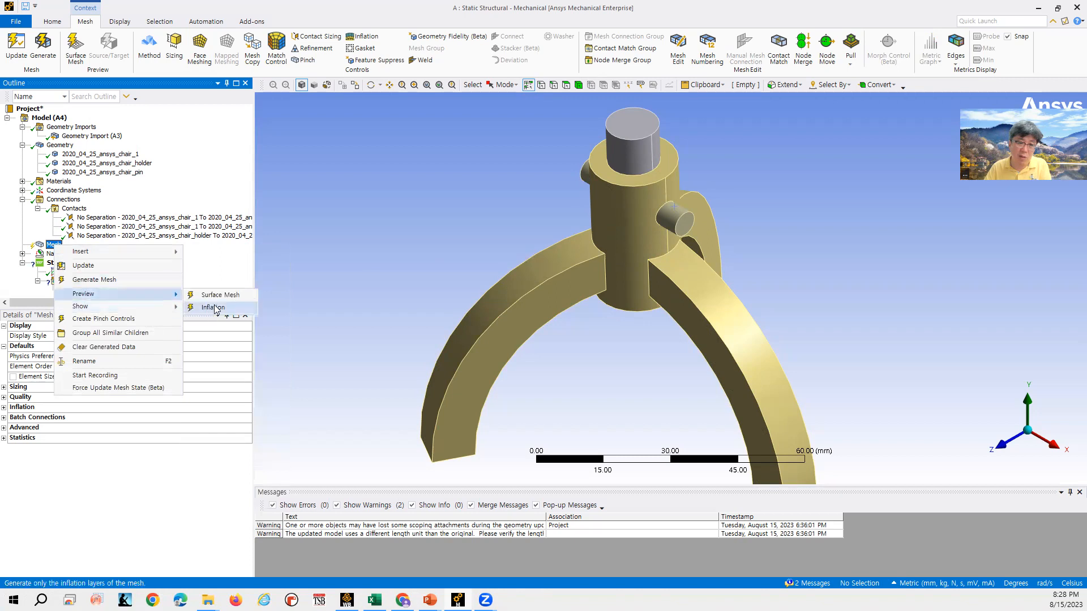
pyautogui.click(375, 320)
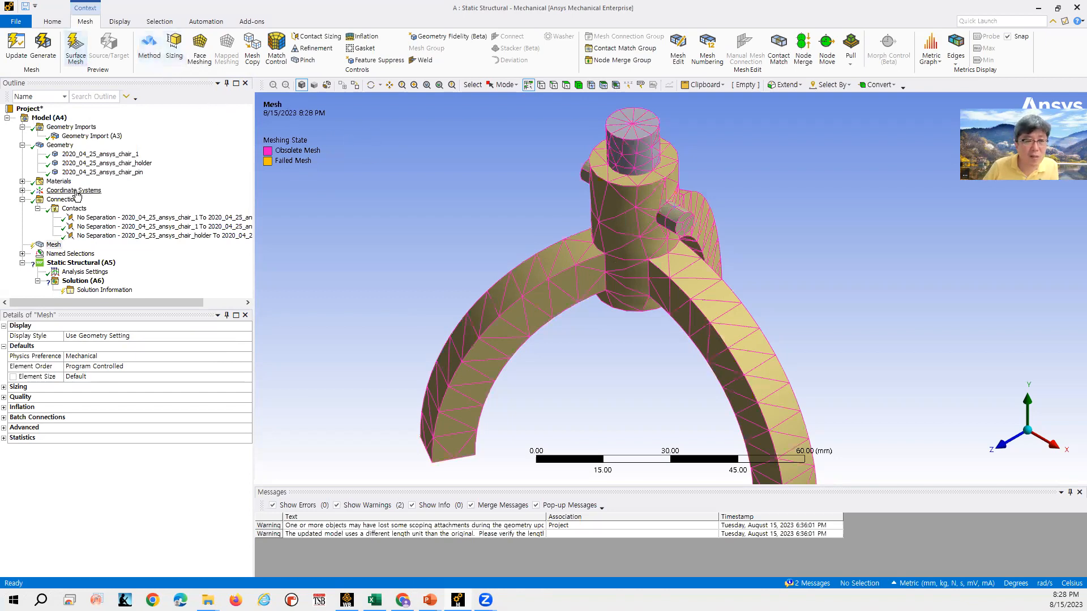
# - Switch to the lecture slides, advance to the mesh context options page, and return to Mechanical
pyautogui.click(54, 245)
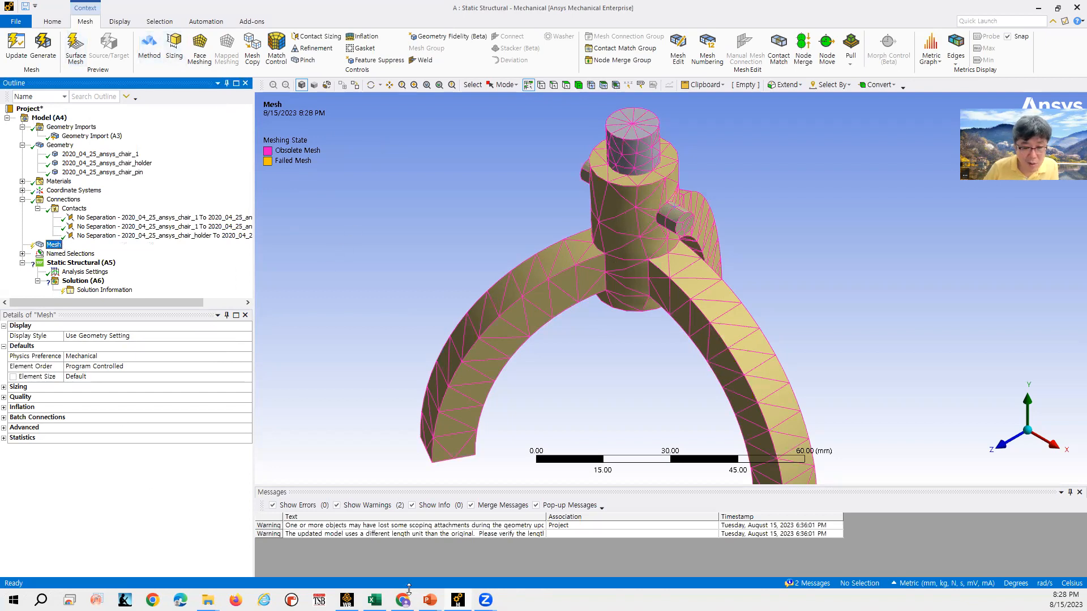
pyautogui.click(430, 600)
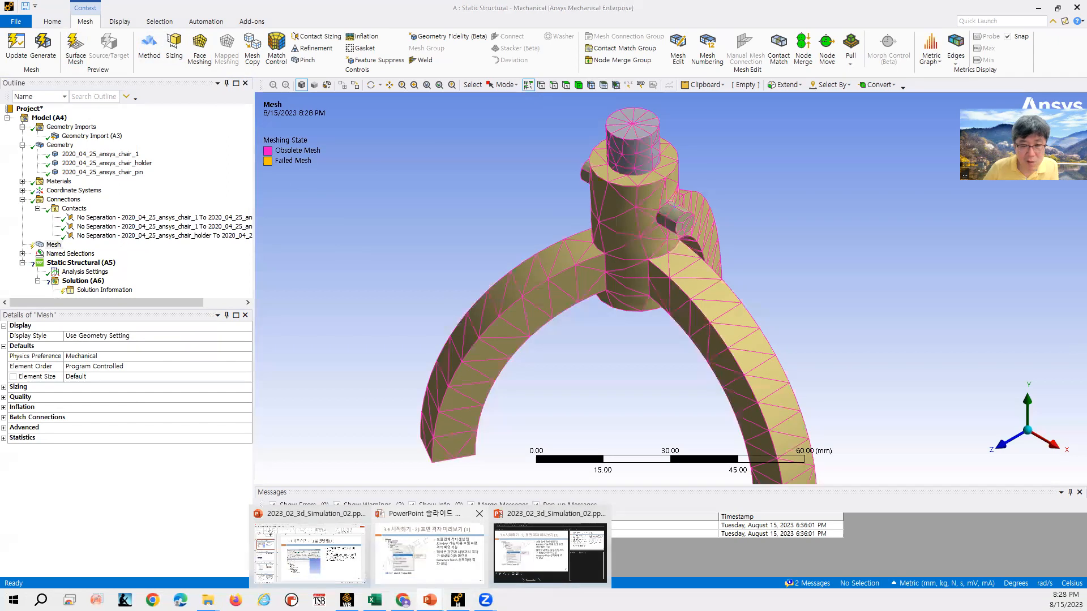
pyautogui.click(429, 552)
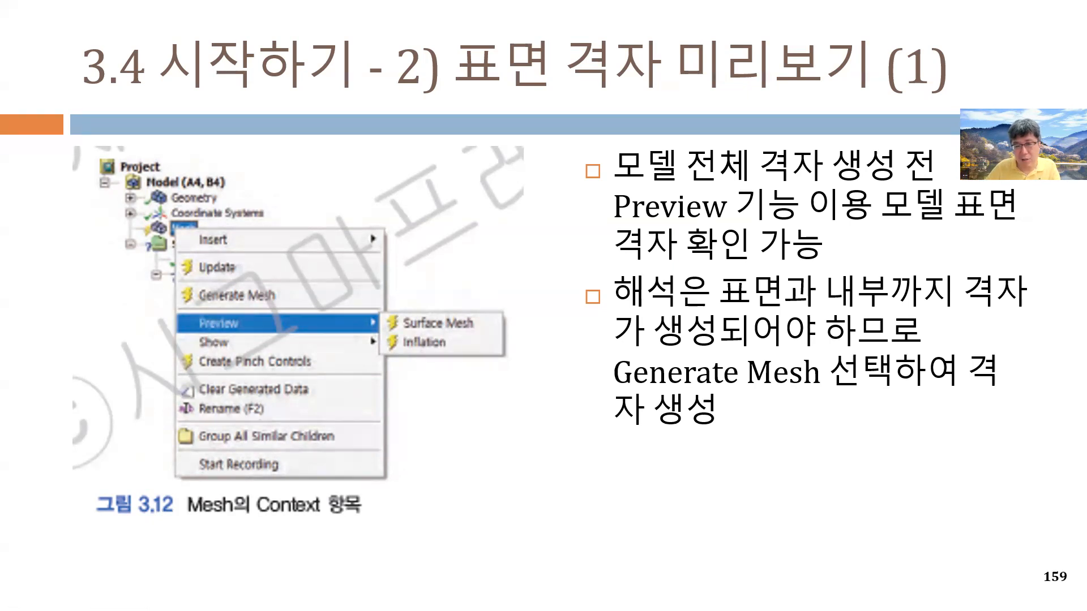
pyautogui.click(454, 343)
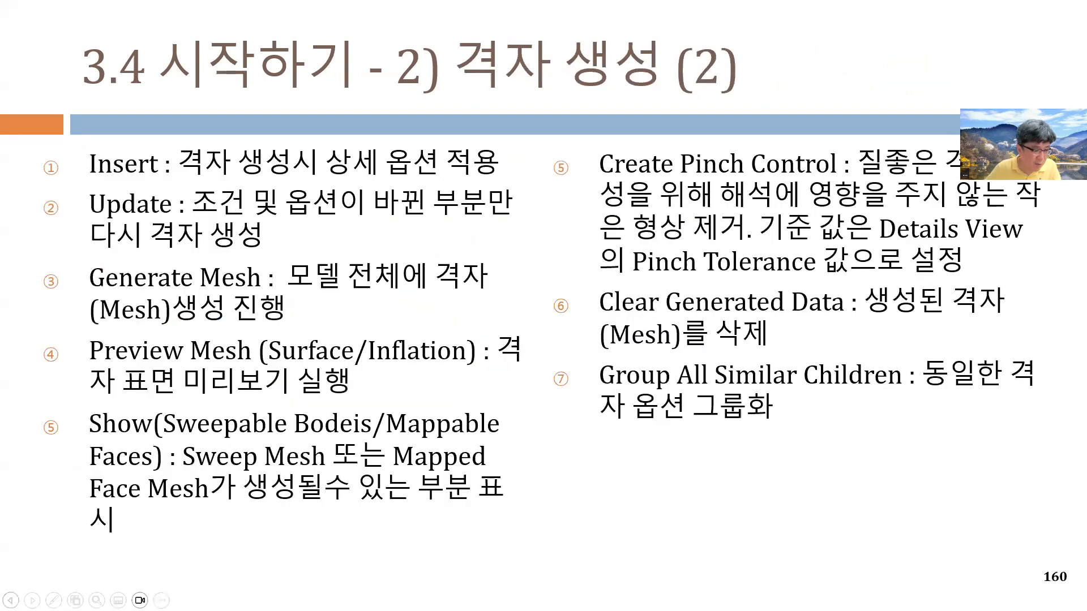
pyautogui.hotkey('alt', 'Tab')
# - Clear the generated mesh data again and confirm the prompt
pyautogui.rightClick(52, 245)
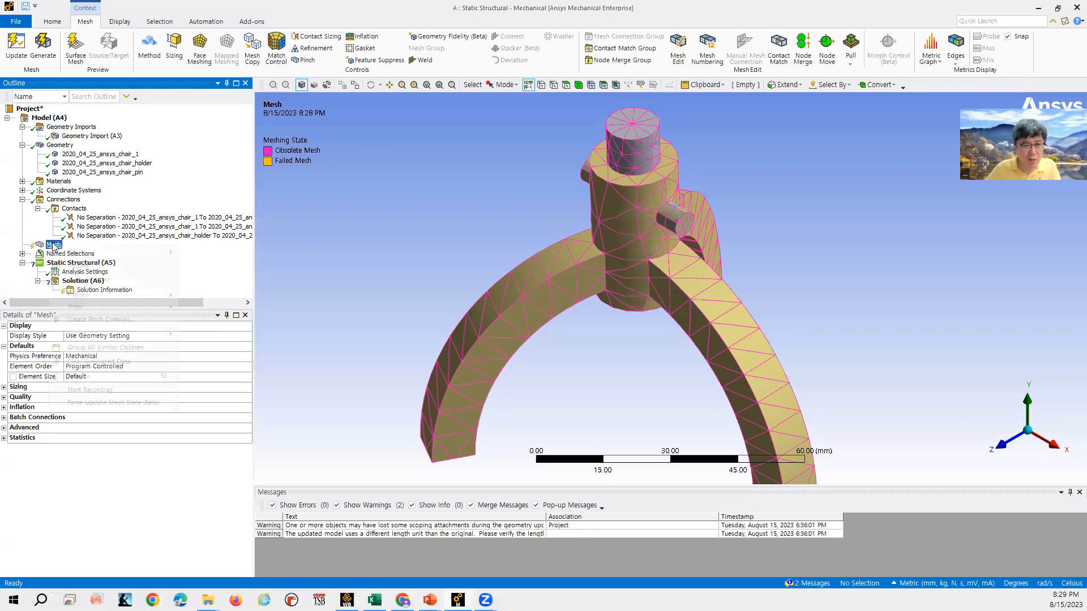
pyautogui.moveTo(84, 251)
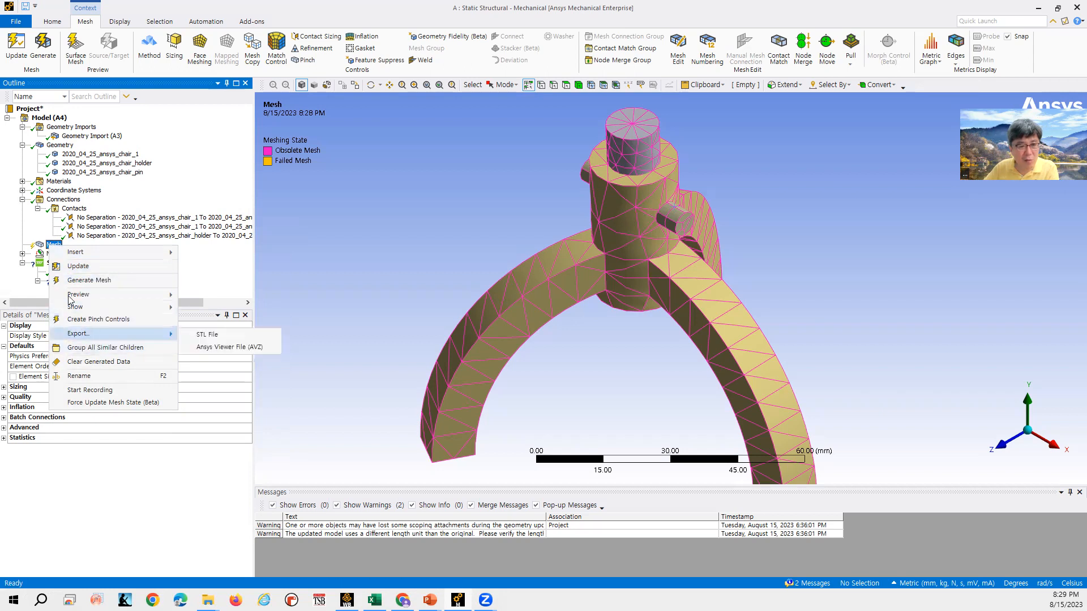
pyautogui.click(102, 367)
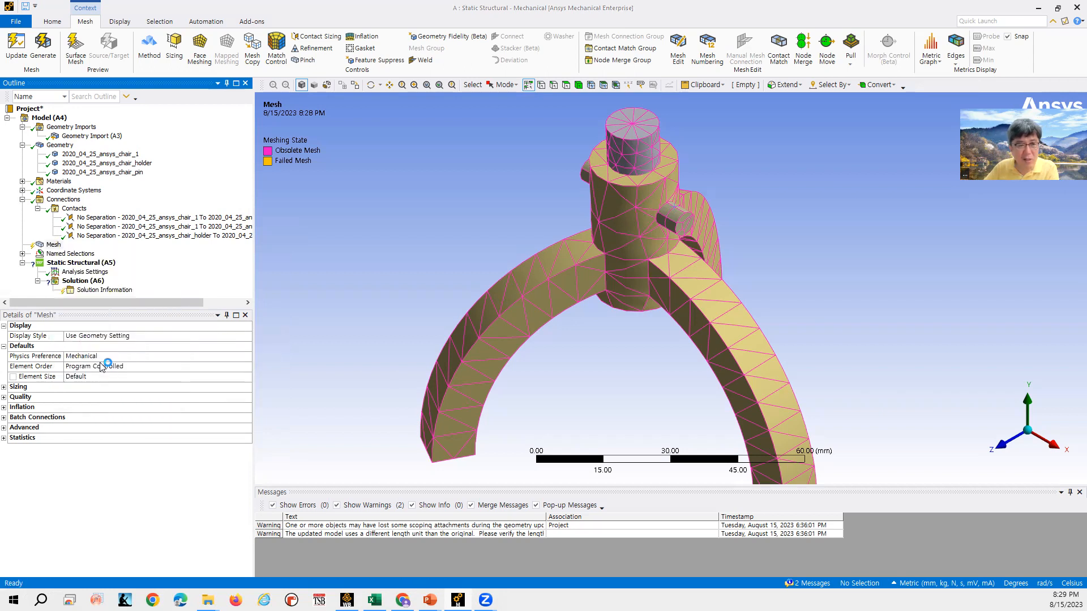
pyautogui.click(579, 339)
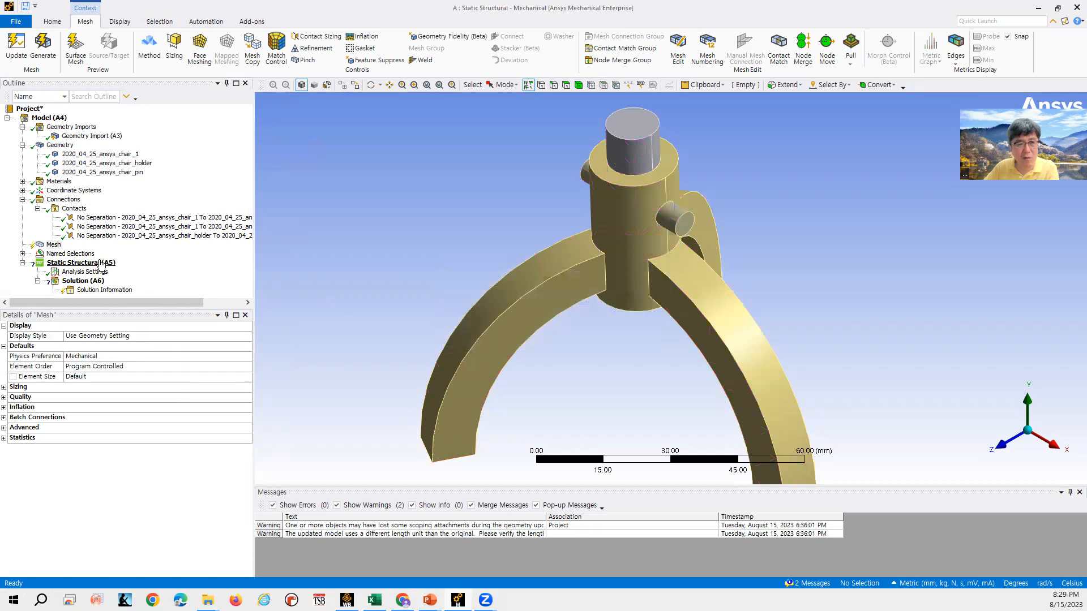
# - Generate the mesh for the whole model from the Mesh object
pyautogui.click(51, 245)
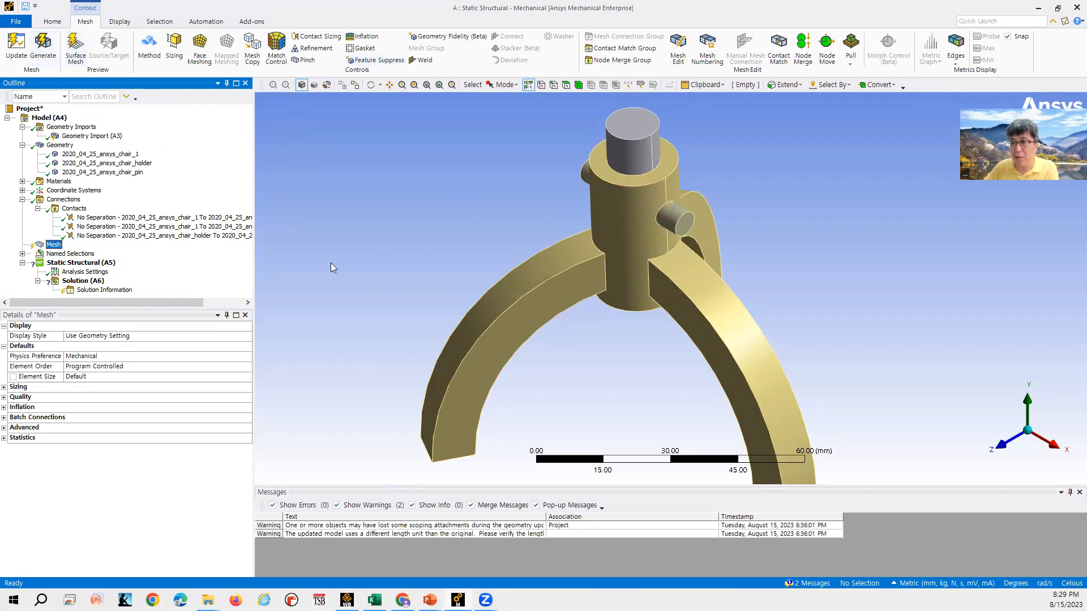
pyautogui.rightClick(56, 245)
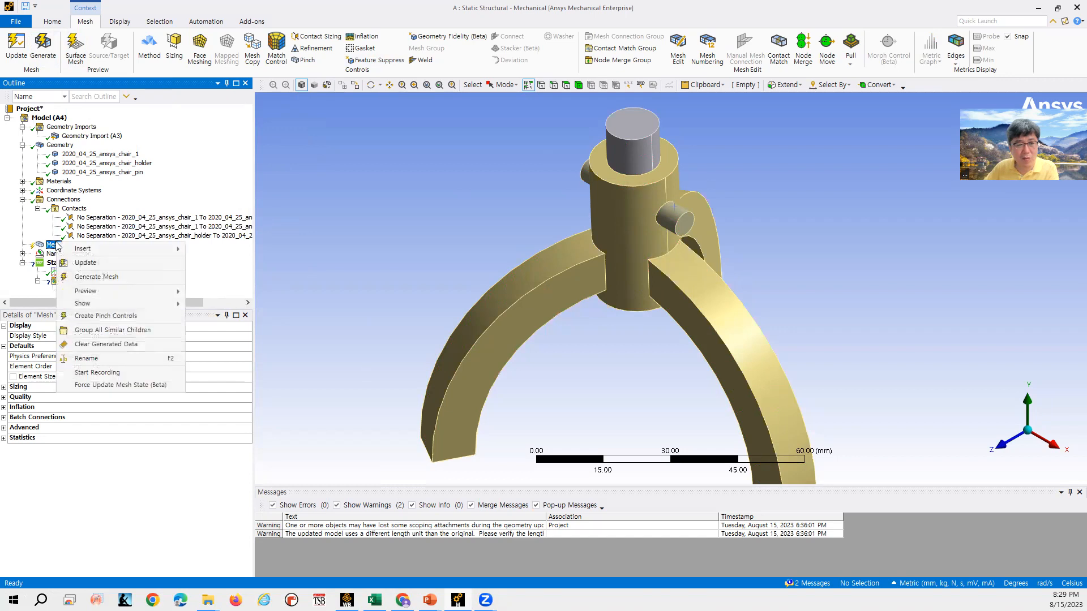
pyautogui.click(96, 277)
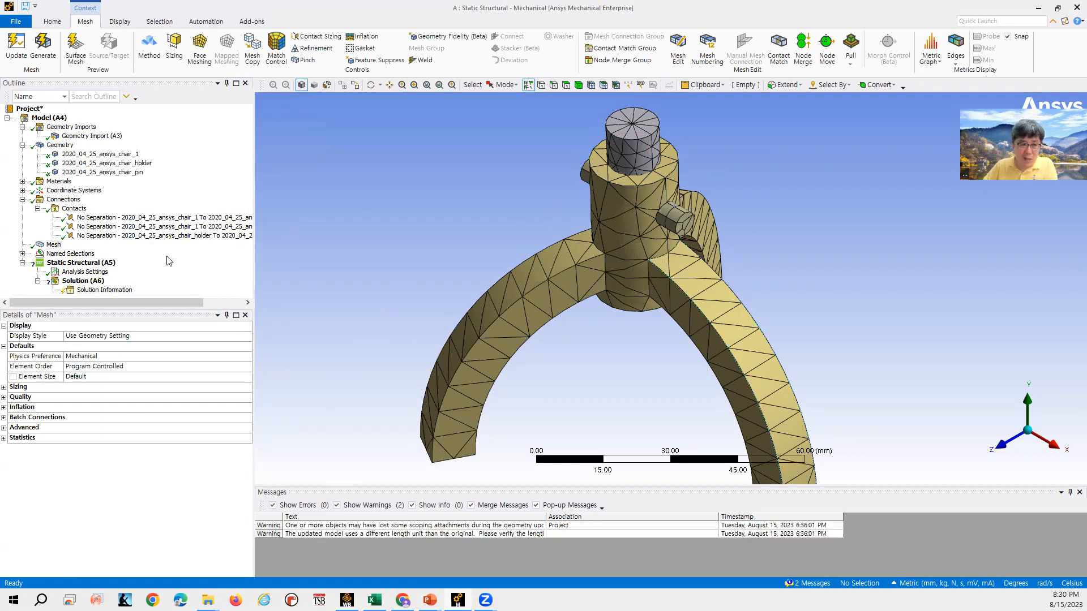
# - Explore the Mesh object's Preview and Show options, open help for Protected Vertices, and move the help window aside
pyautogui.rightClick(57, 244)
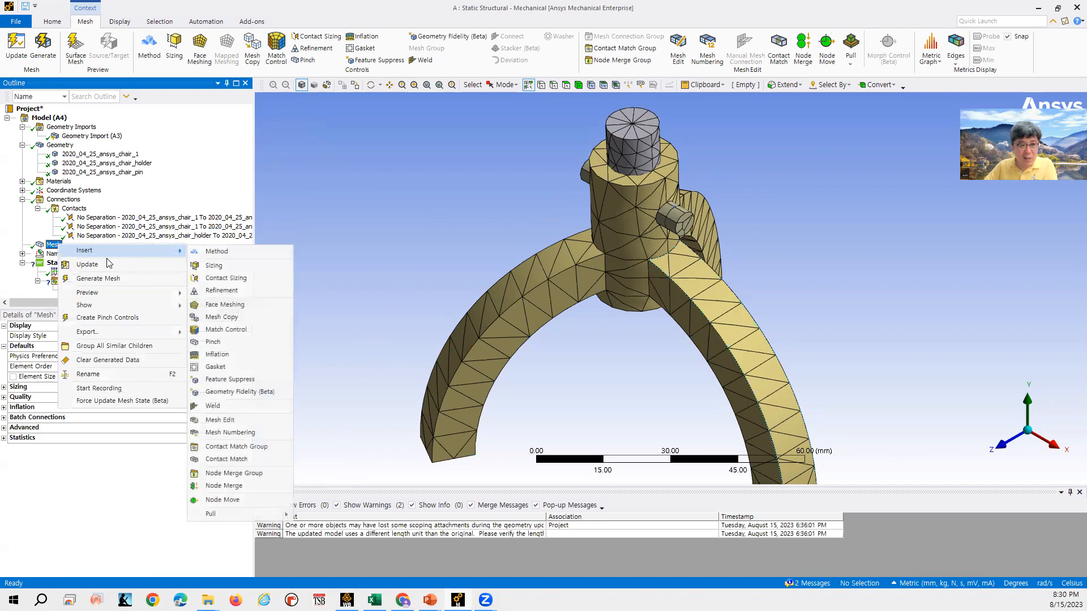
pyautogui.moveTo(113, 298)
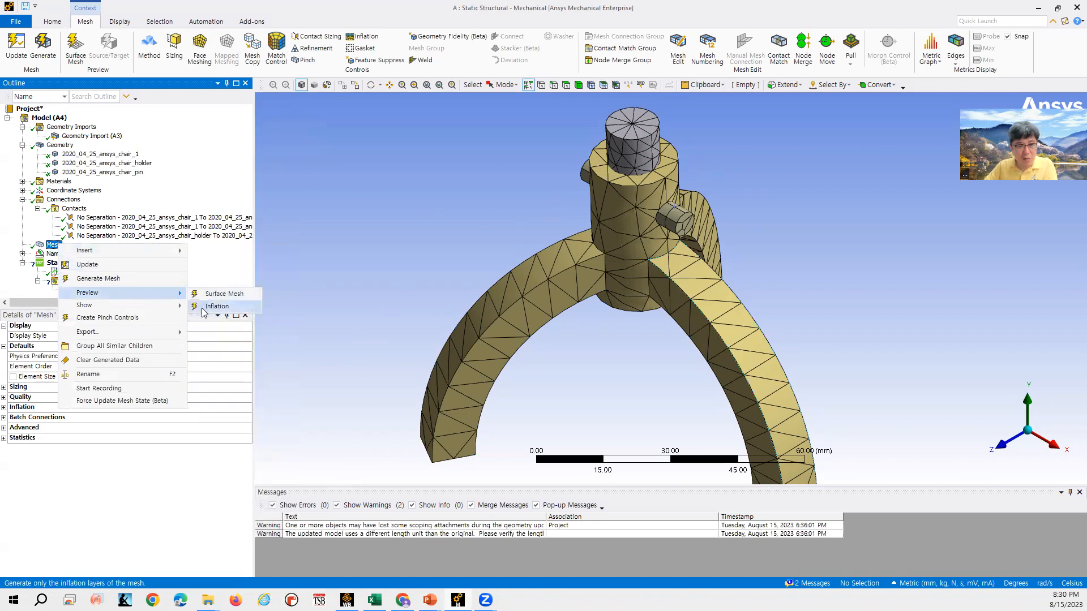
pyautogui.moveTo(165, 311)
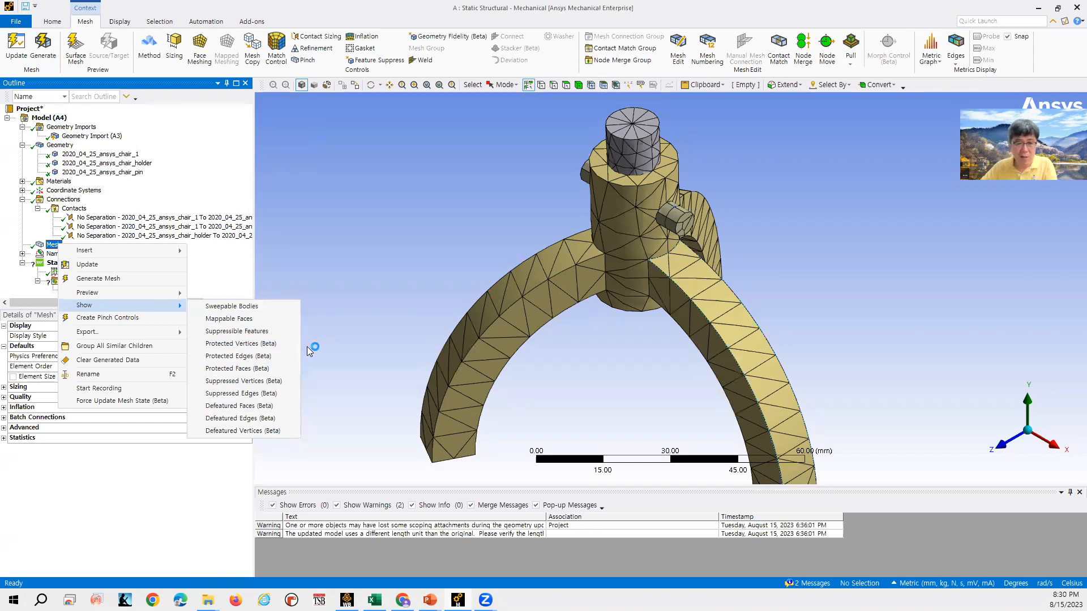
pyautogui.click(262, 344)
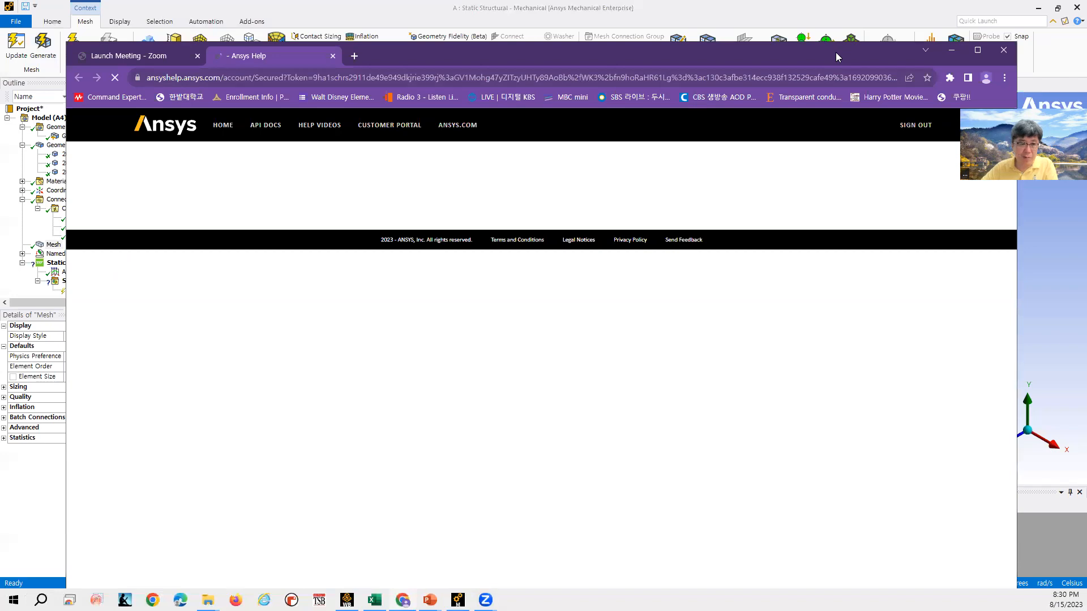
pyautogui.moveTo(838, 57); pyautogui.dragTo(1086, 57)
# - Collapse the Connections and Geometry branches, review the Mesh context menu, and switch to the lecture slides
pyautogui.click(22, 198)
pyautogui.click(22, 199)
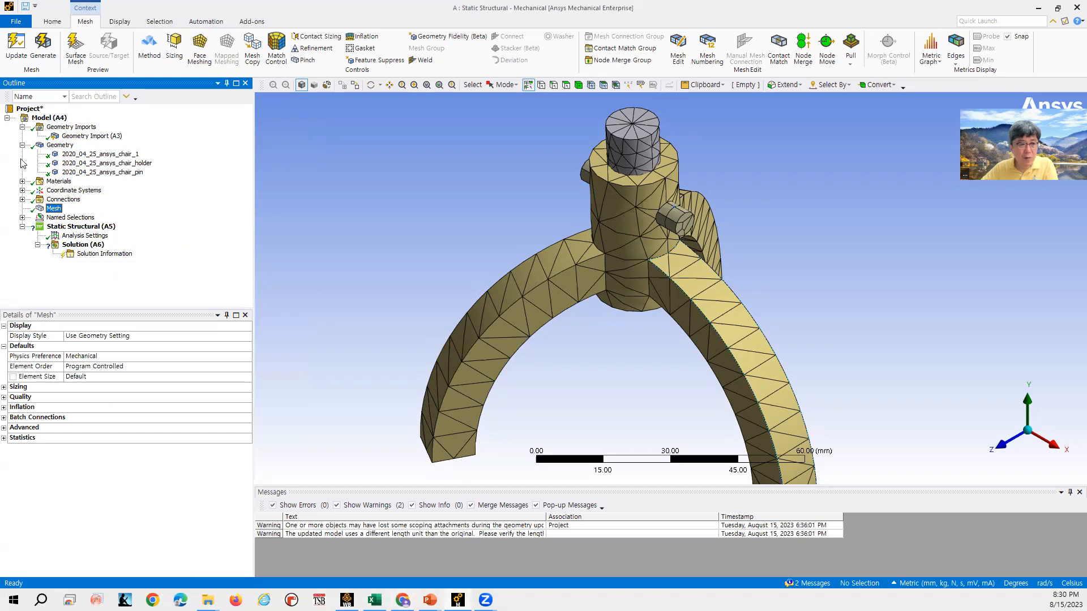
pyautogui.click(22, 145)
pyautogui.rightClick(55, 182)
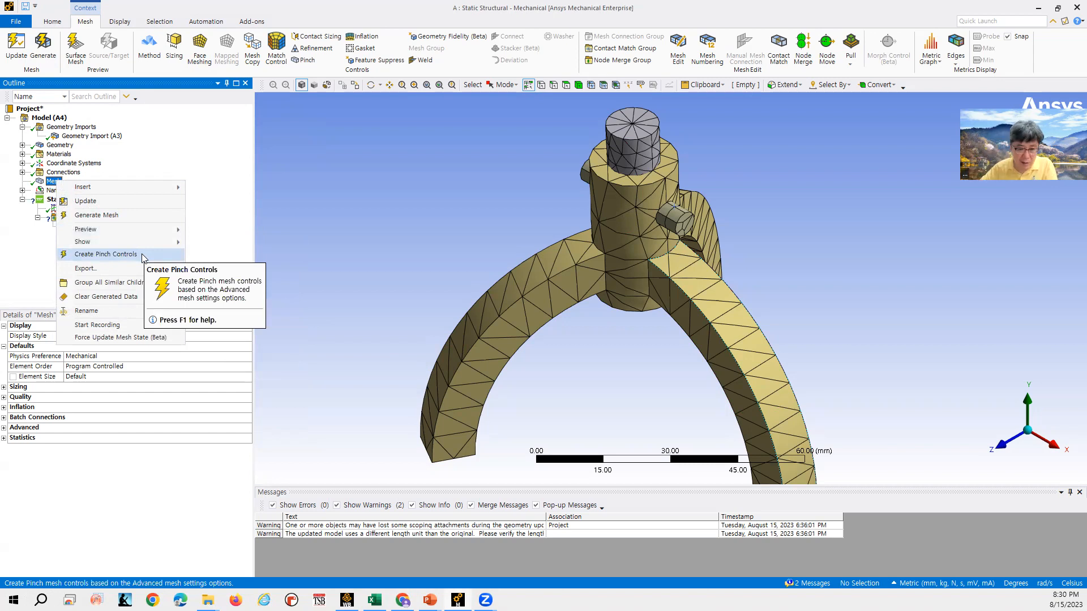
pyautogui.click(430, 600)
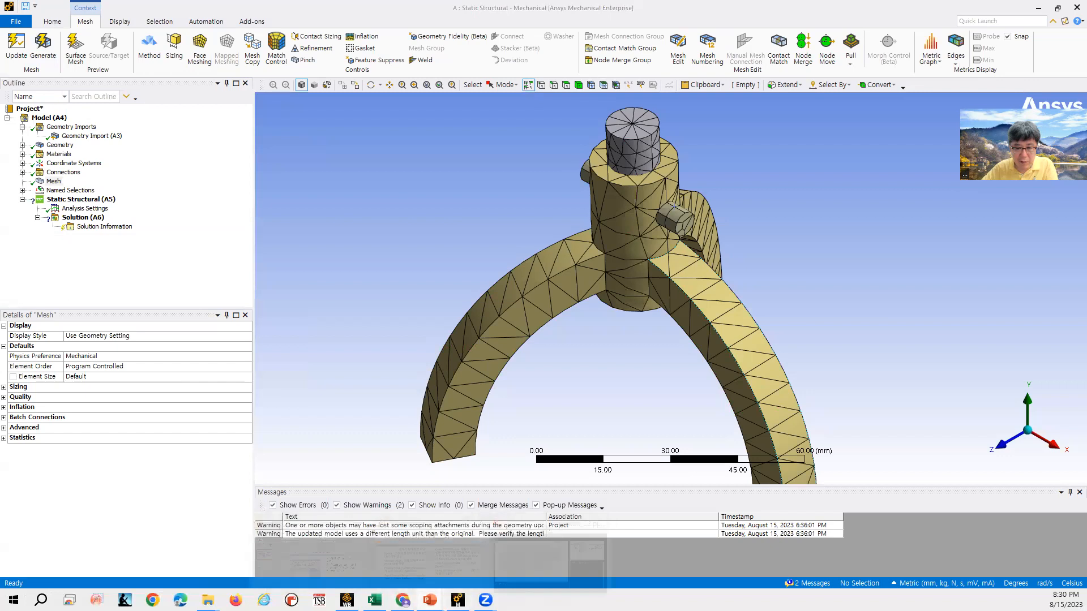
pyautogui.click(429, 552)
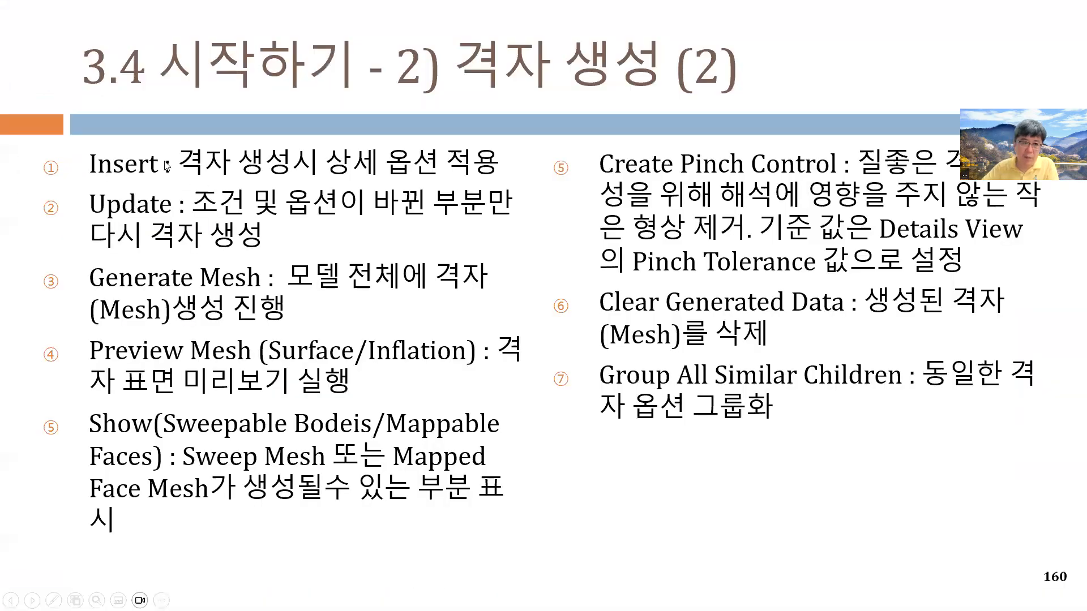
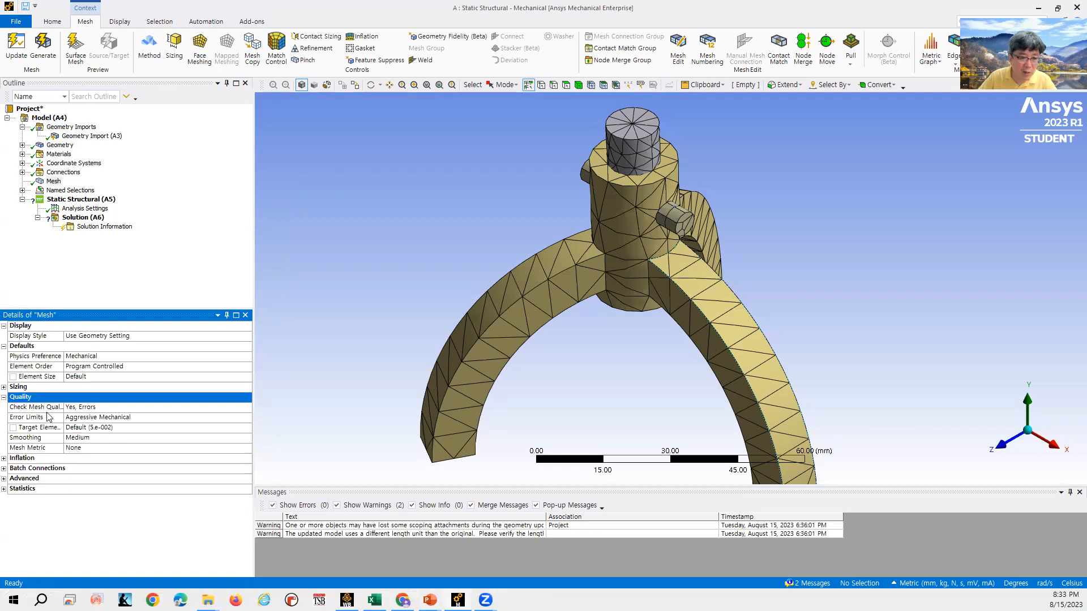
# - Display the mesh's Element Quality metric graph, enlarge its panel for review, then close it
pyautogui.click(4, 396)
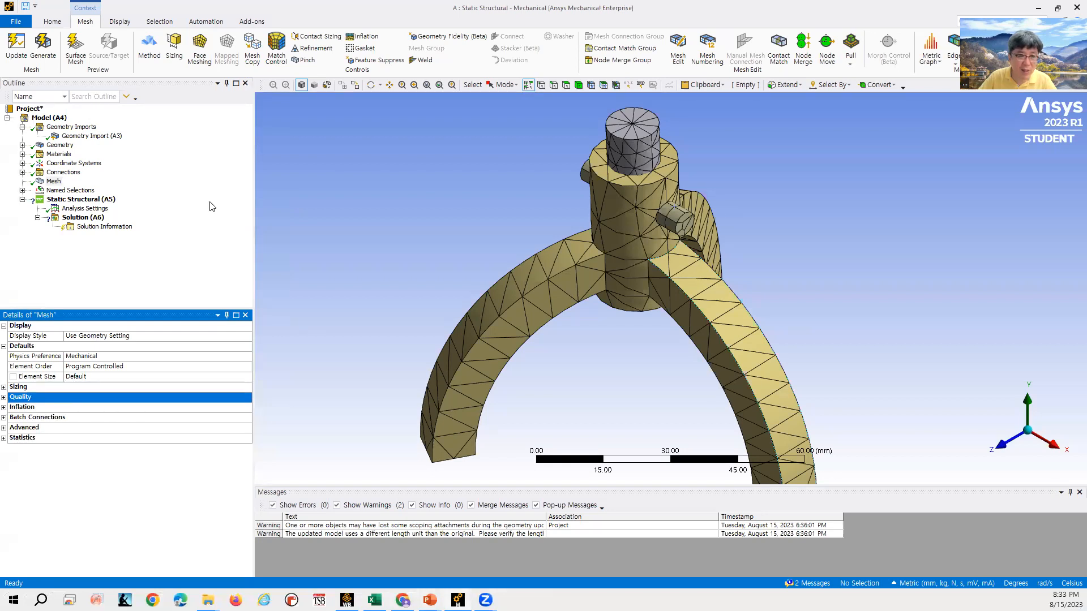
pyautogui.click(58, 182)
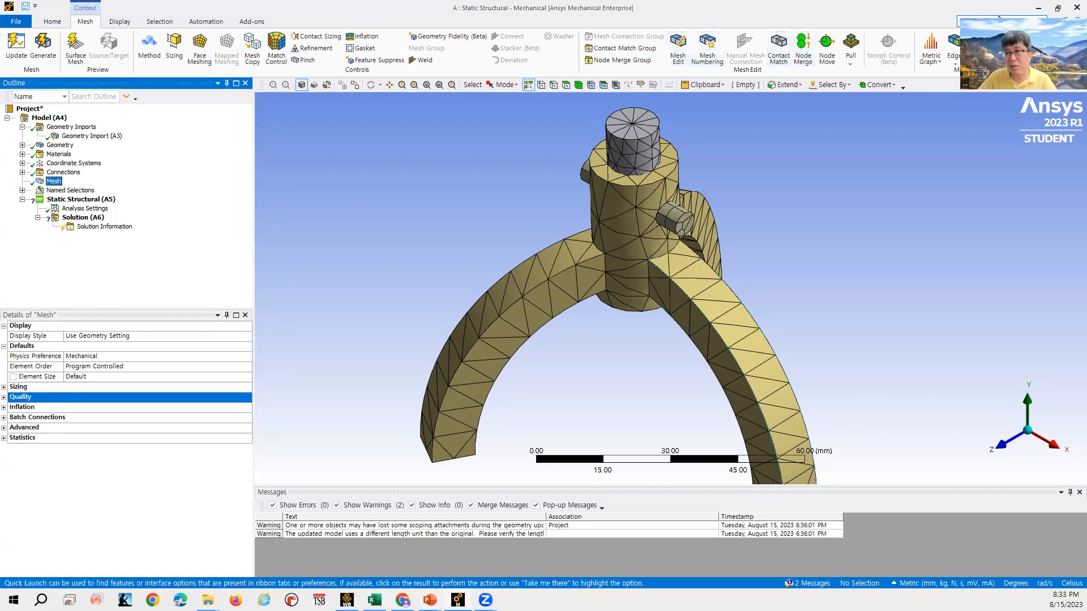
pyautogui.click(934, 65)
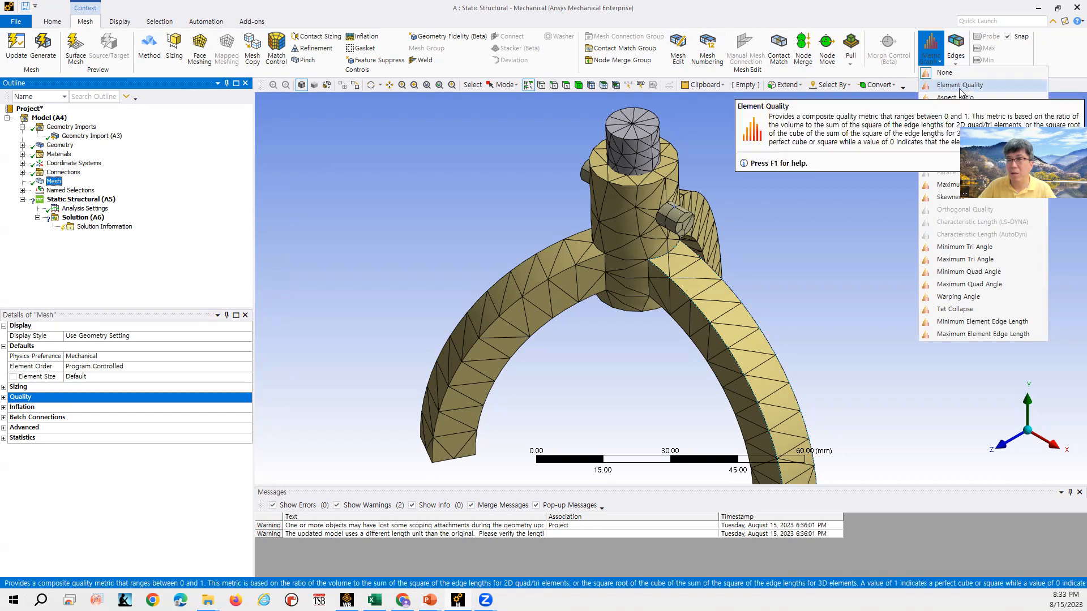
pyautogui.click(961, 86)
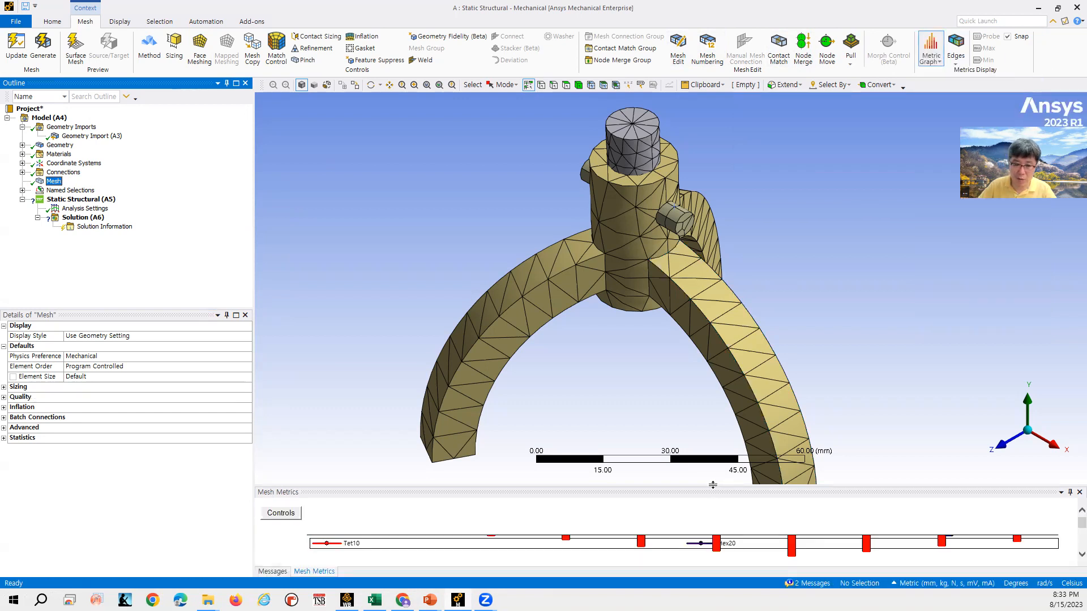
pyautogui.moveTo(712, 485); pyautogui.dragTo(731, 306)
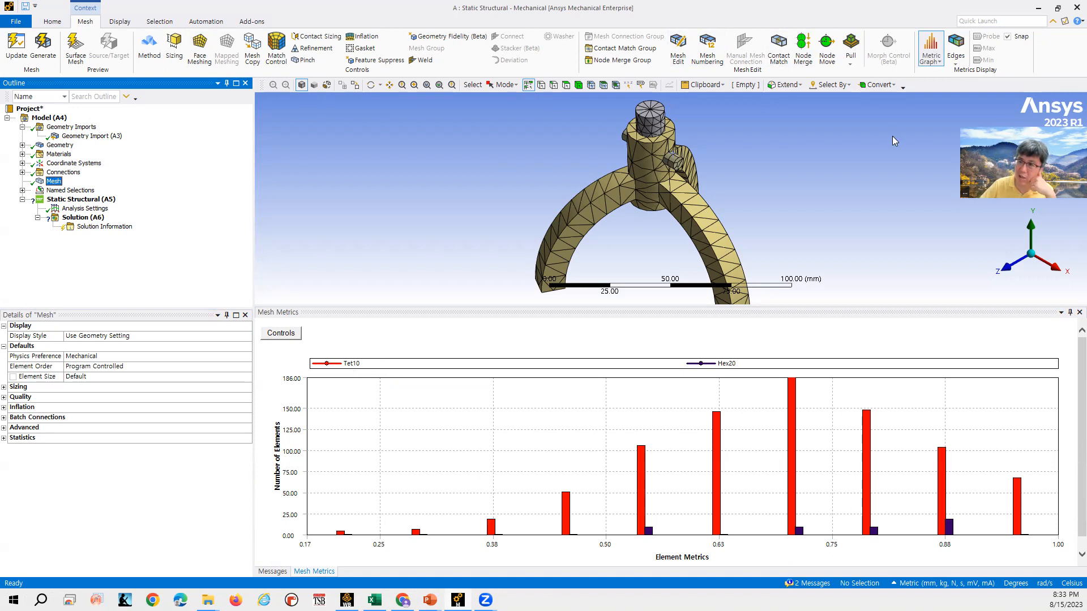
pyautogui.click(930, 56)
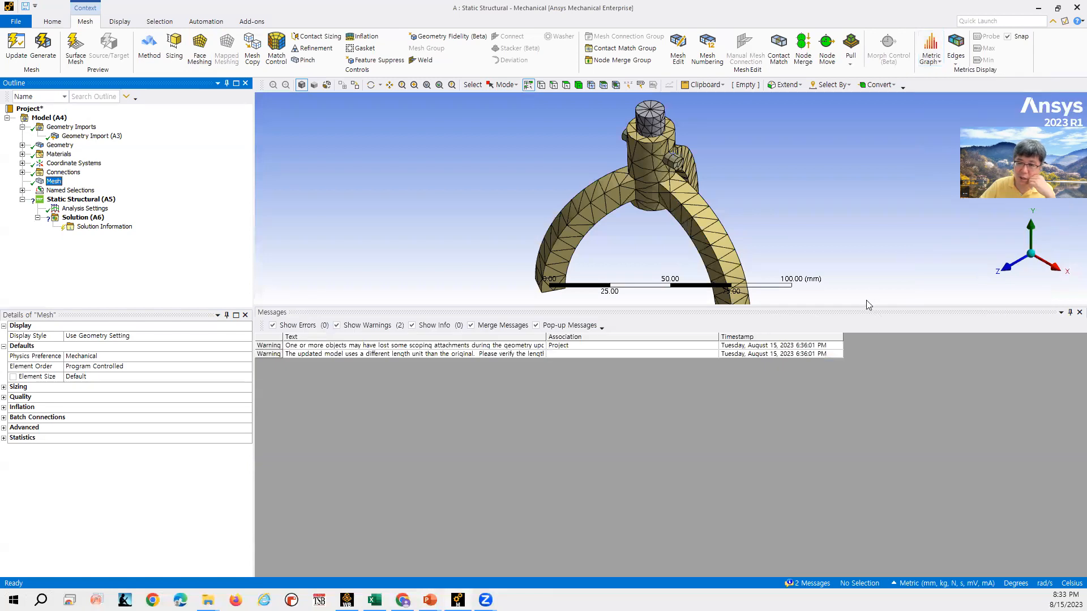
pyautogui.moveTo(866, 304); pyautogui.dragTo(862, 455)
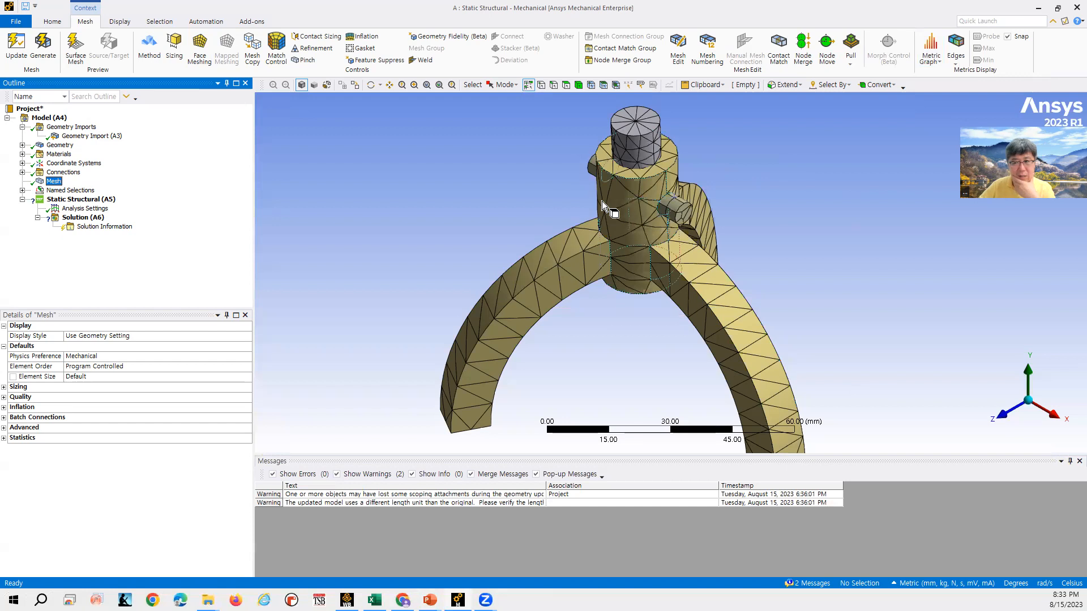
pyautogui.rightClick(54, 182)
pyautogui.moveTo(113, 185)
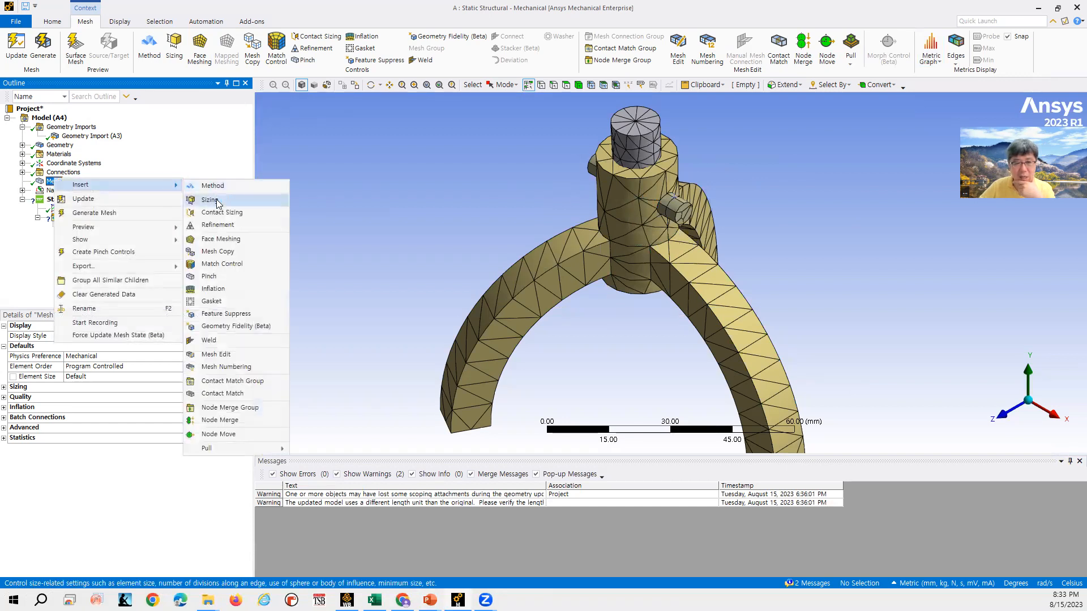
pyautogui.click(376, 231)
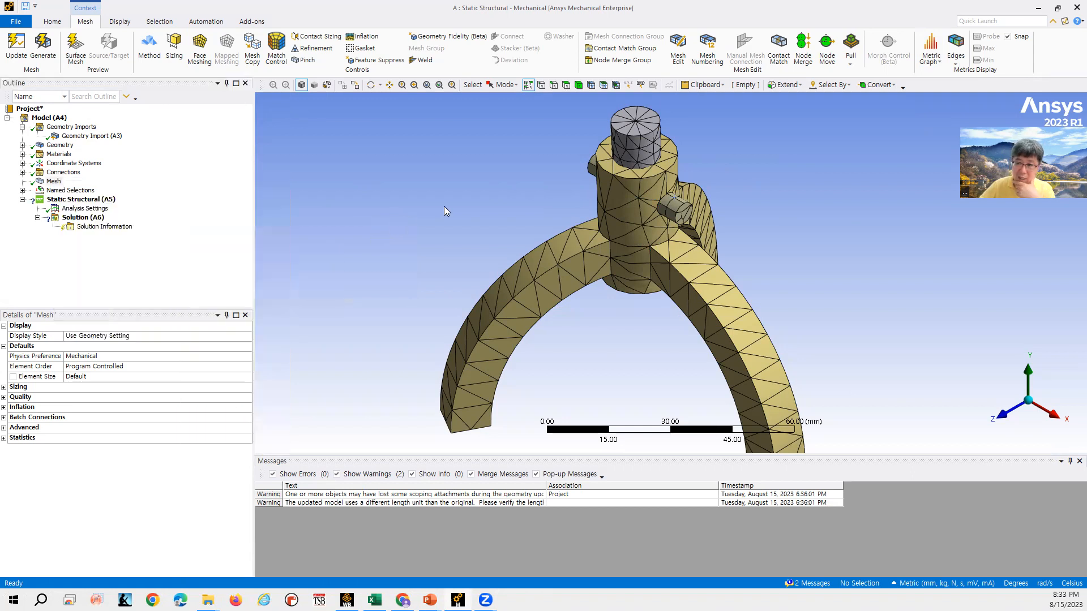
# - Review the Global Mesh lecture slide and return to Mechanical
pyautogui.moveTo(430, 600)
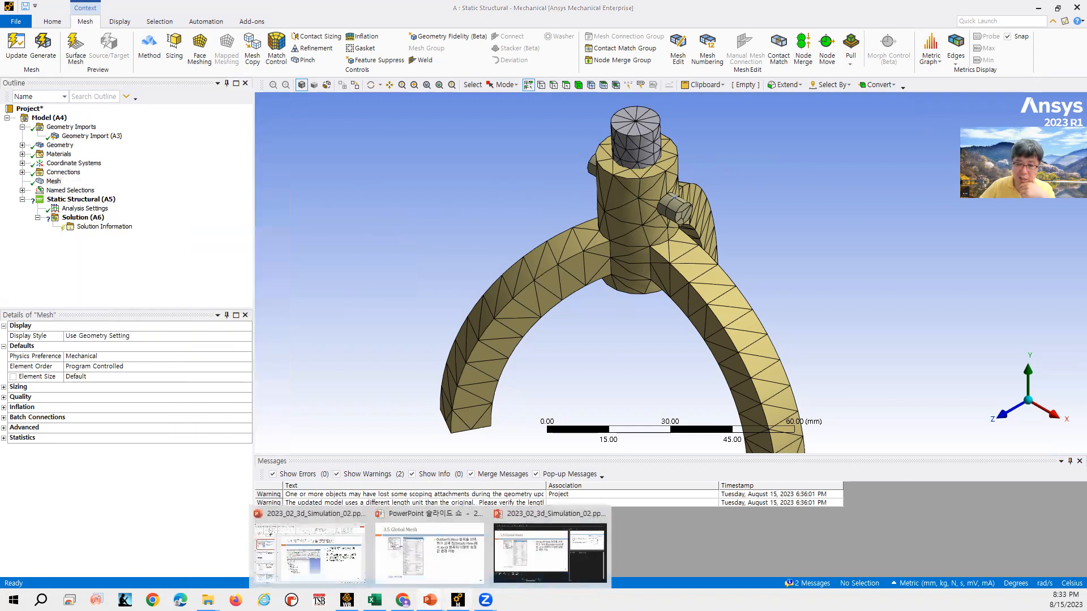
pyautogui.click(552, 546)
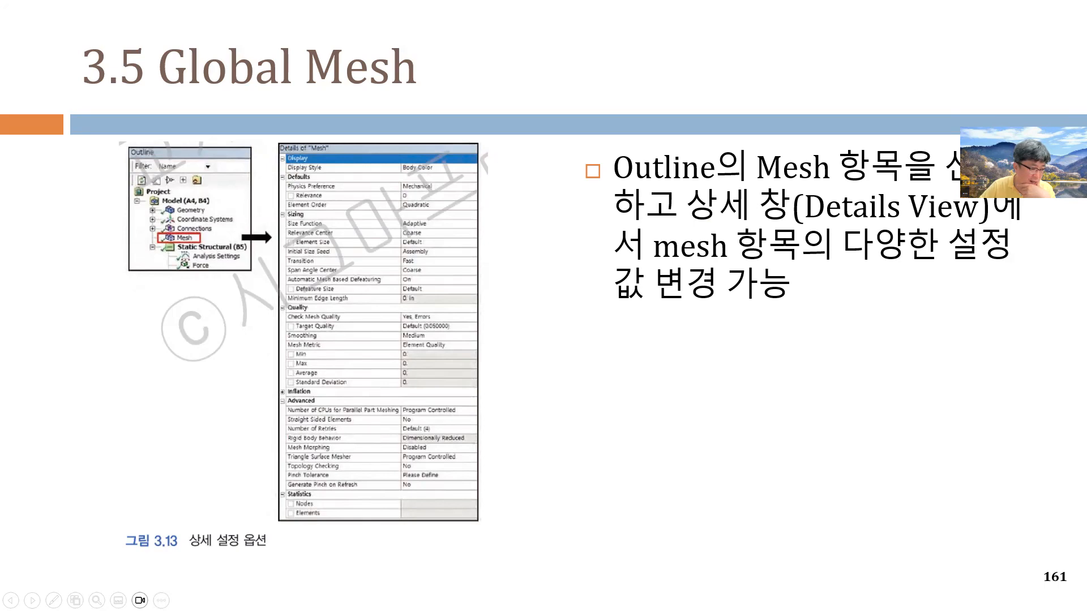
pyautogui.hotkey('alt', 'Tab')
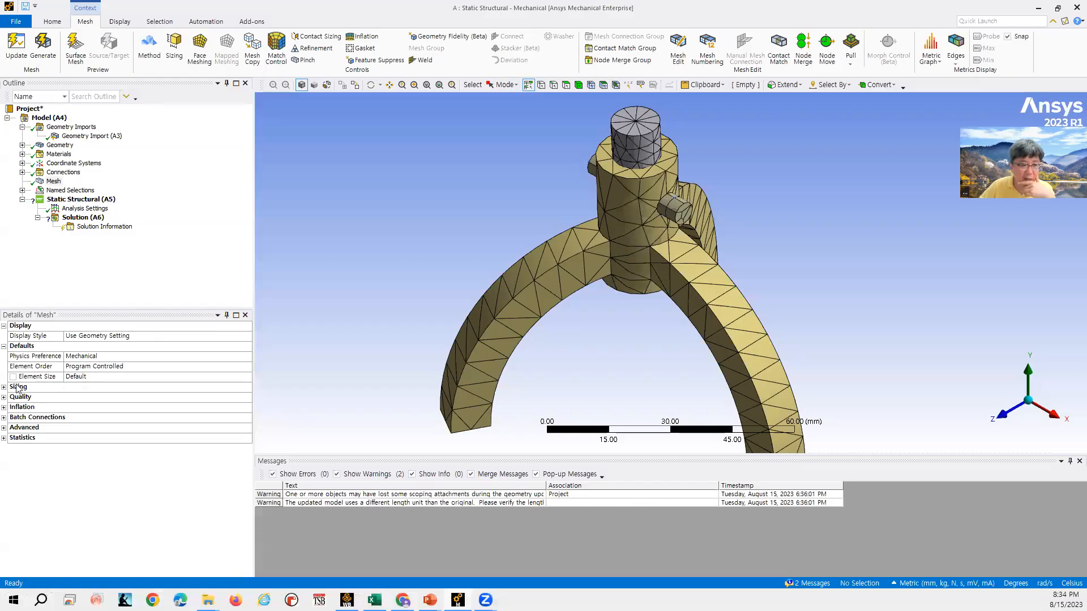
# - Inspect the Sizing and Statistics groups in the Mesh details
pyautogui.click(4, 388)
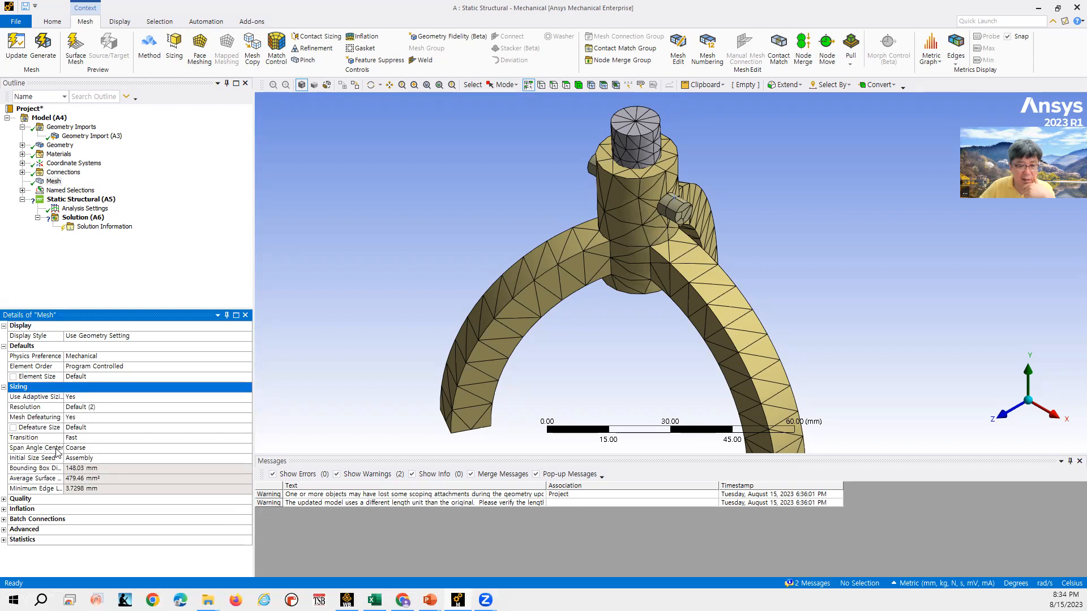
pyautogui.click(5, 388)
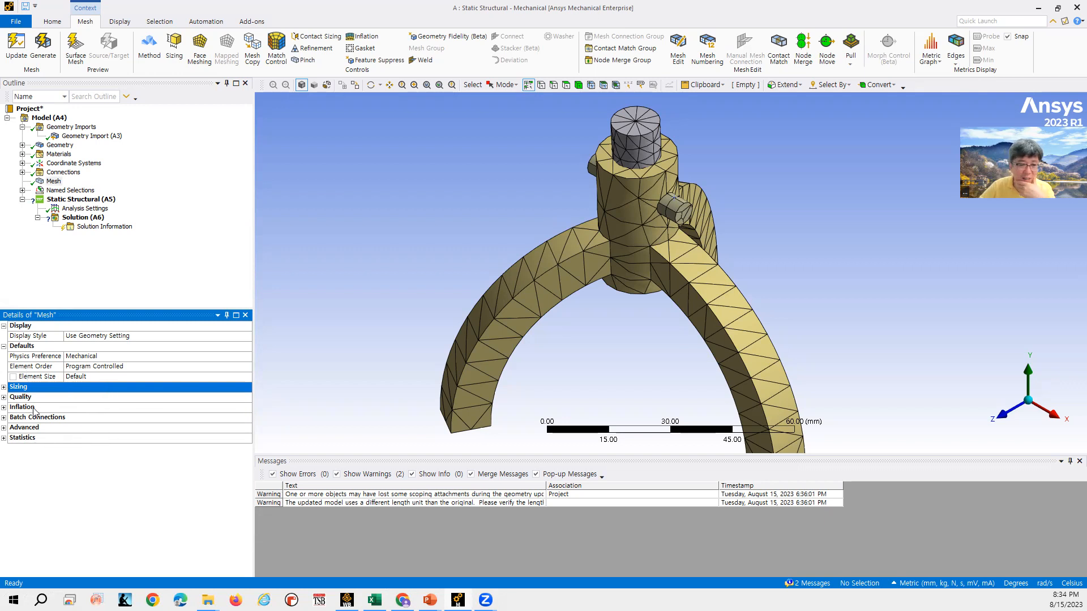
pyautogui.click(4, 439)
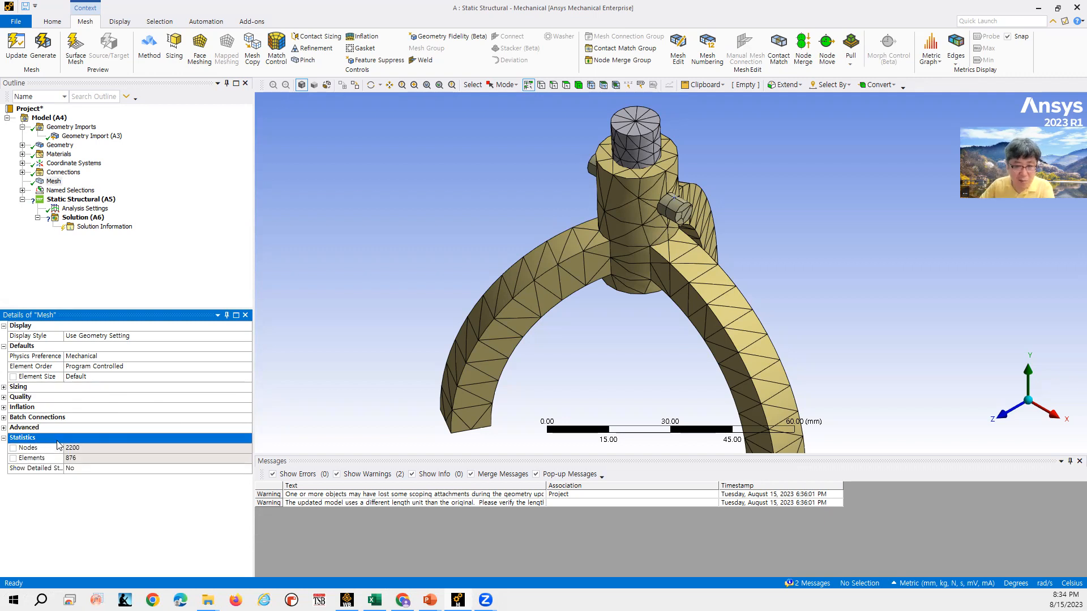
# - Pick individual mesh nodes and then a single element on the chair arm to examine the mesh
pyautogui.click(591, 85)
pyautogui.click(571, 258)
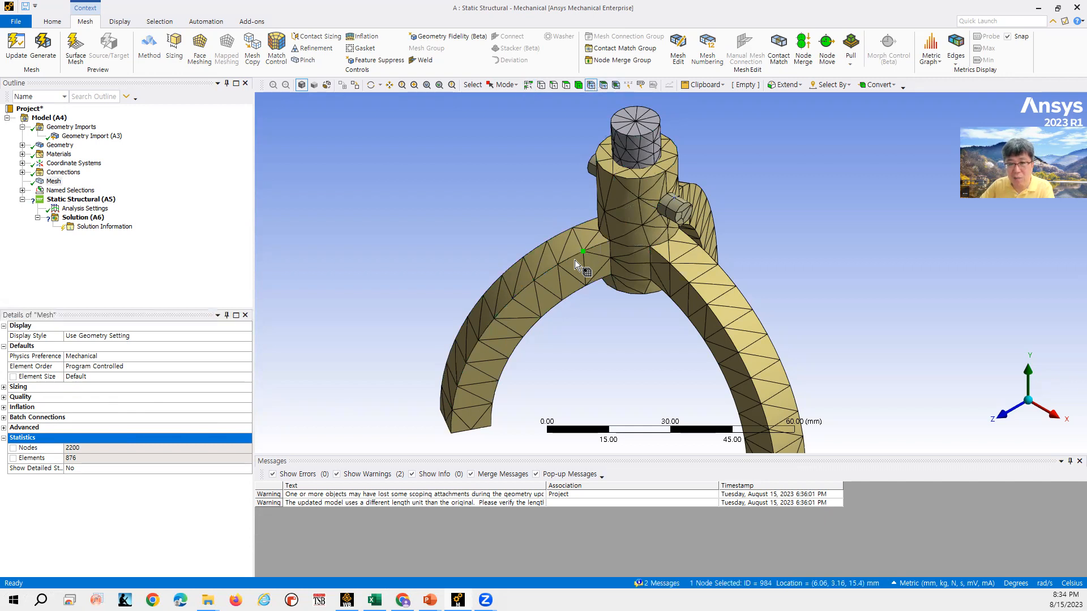
pyautogui.keyDown('ctrl'); pyautogui.click(558, 265); pyautogui.keyUp('ctrl')
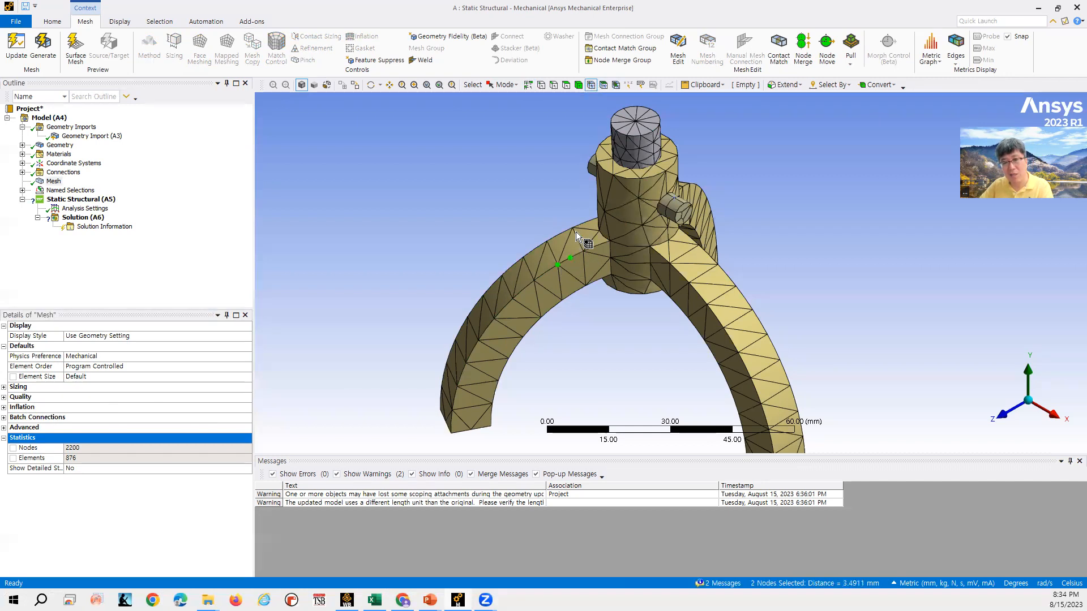
pyautogui.keyDown('ctrl'); pyautogui.click(564, 245); pyautogui.keyUp('ctrl')
pyautogui.keyDown('ctrl'); pyautogui.click(573, 230); pyautogui.keyUp('ctrl')
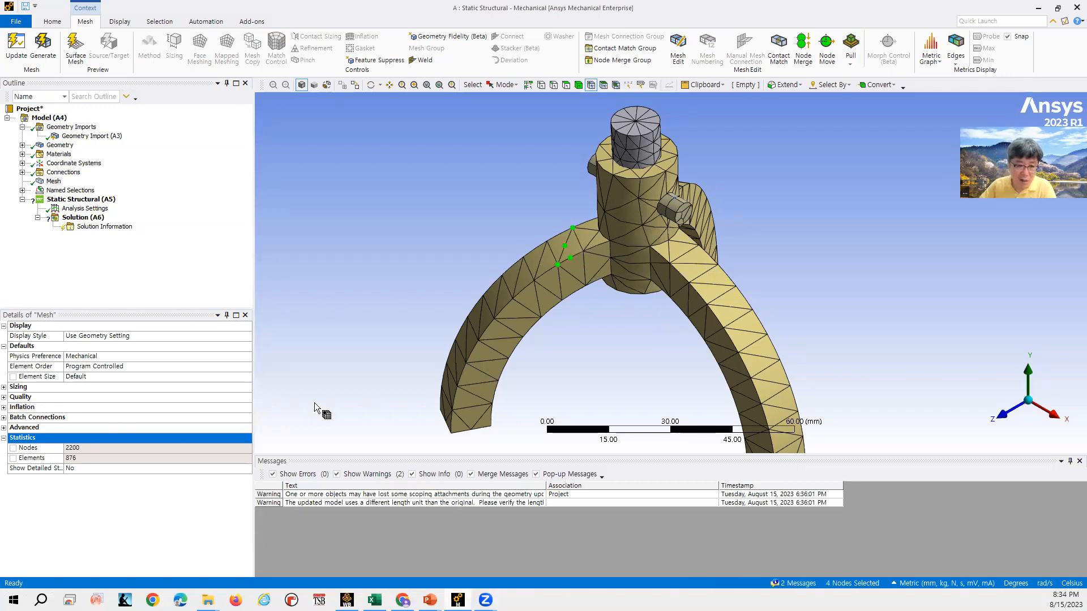
pyautogui.click(611, 61)
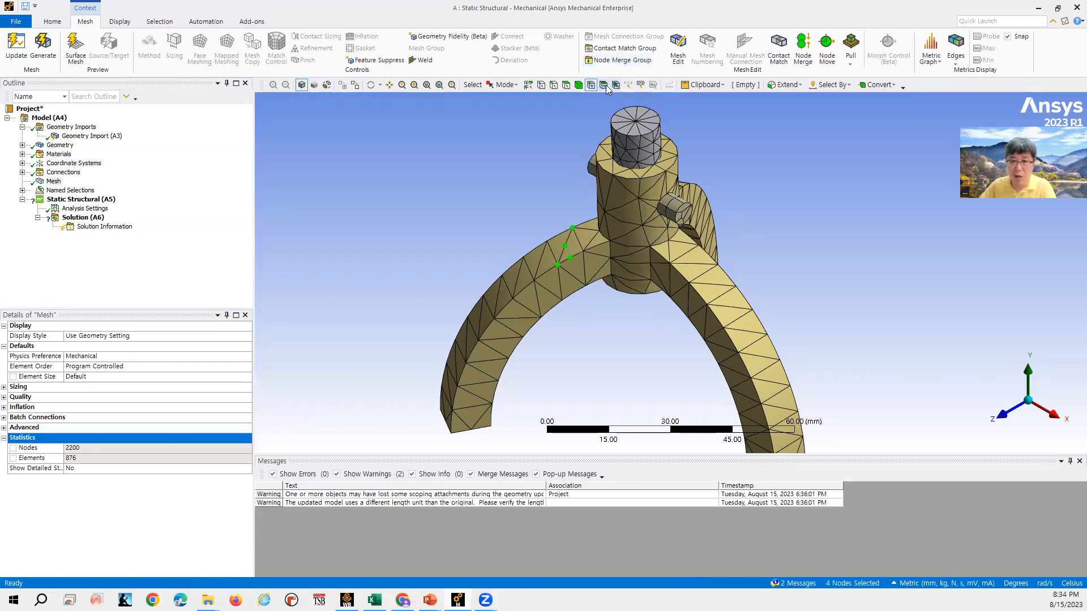
pyautogui.click(575, 253)
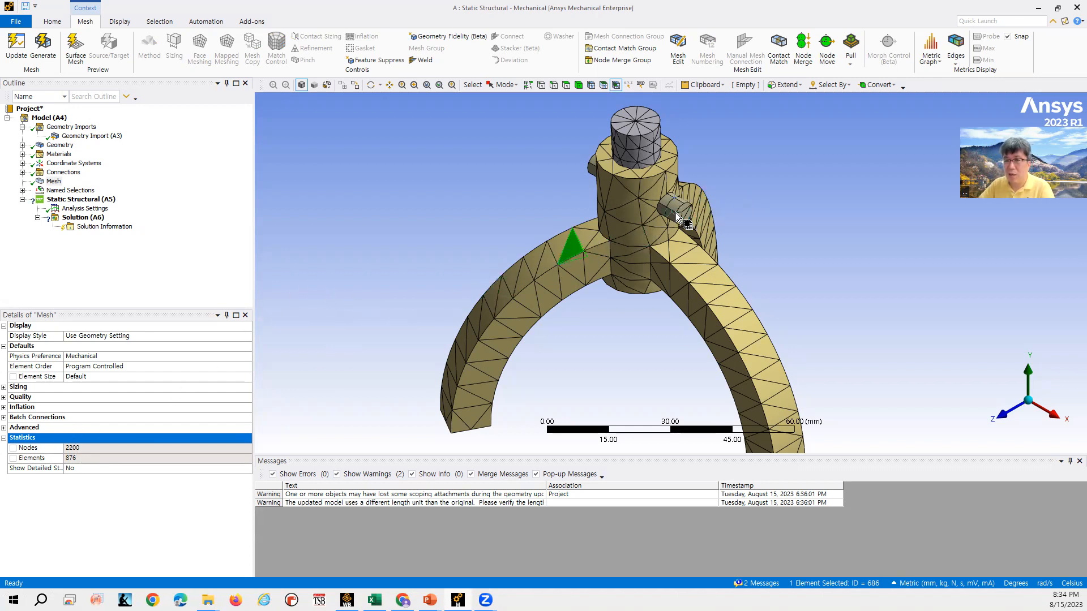
# - Advance the lecture slides to the Element Order page and return to Mechanical
pyautogui.click(1038, 7)
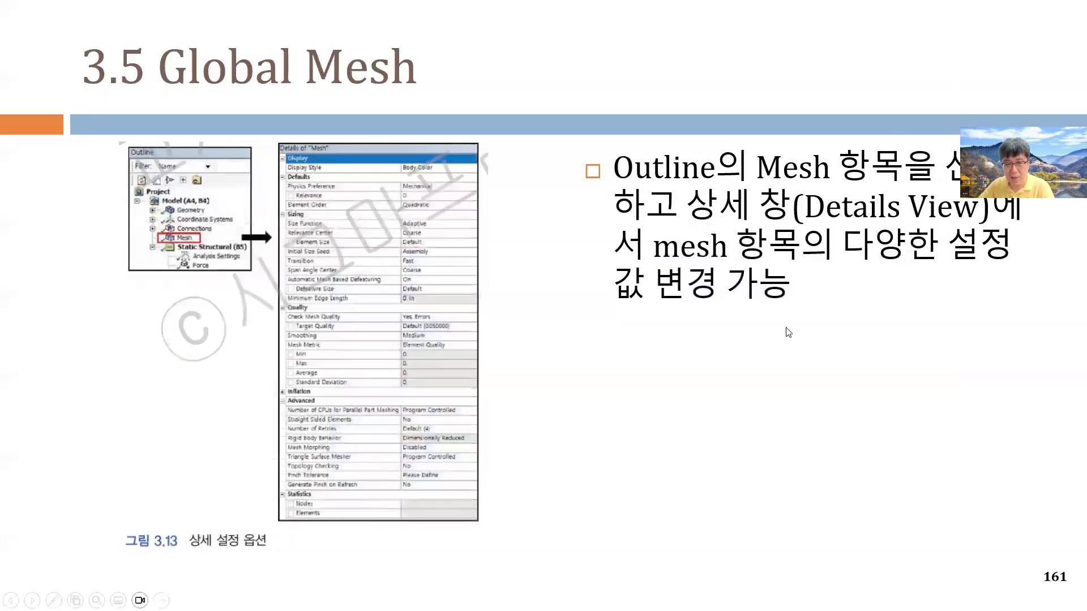
pyautogui.click(789, 332)
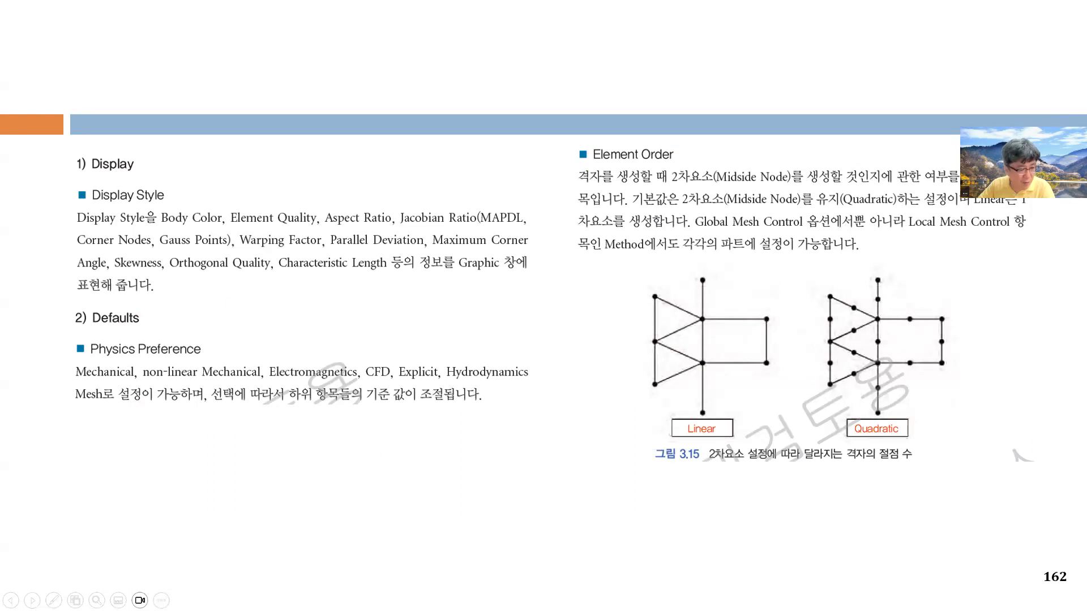
pyautogui.hotkey('alt', 'Tab')
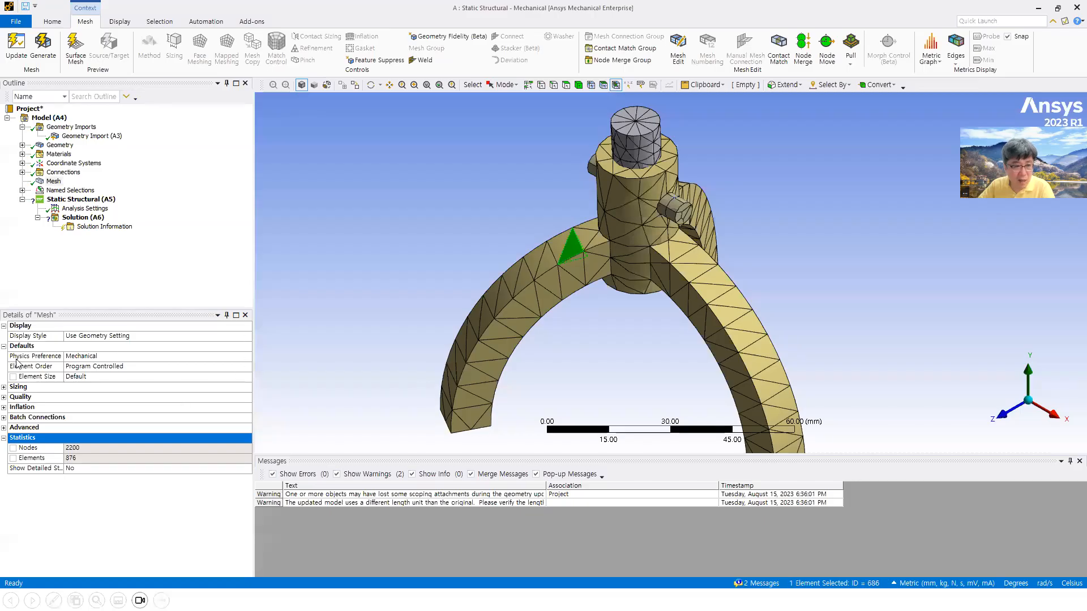
# - Examine the Element Order options and Element Size field while picking nodes along the arm's mesh edges
pyautogui.click(115, 365)
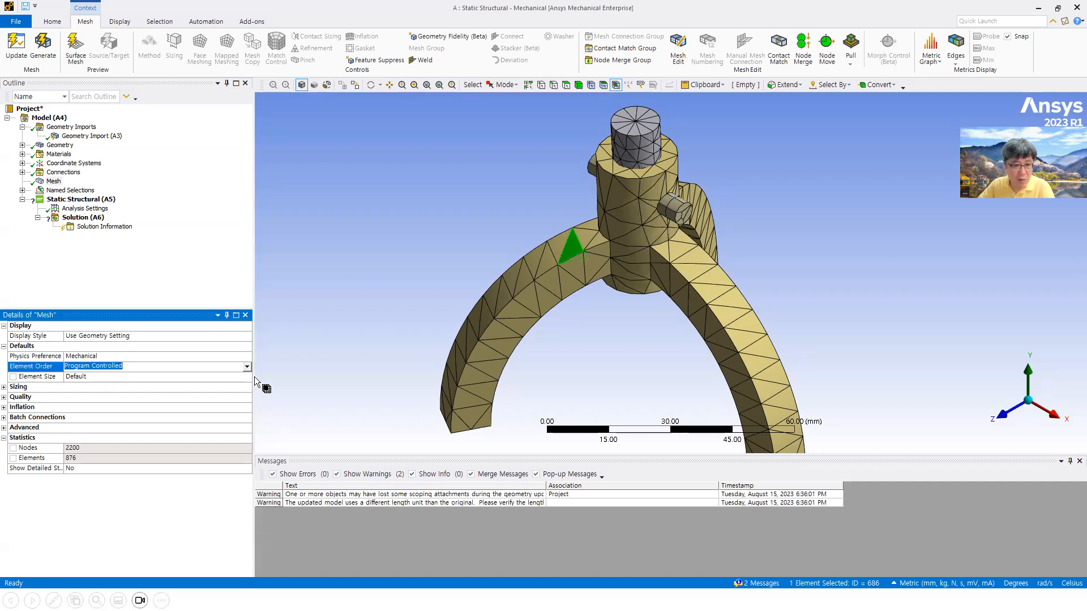
pyautogui.click(236, 367)
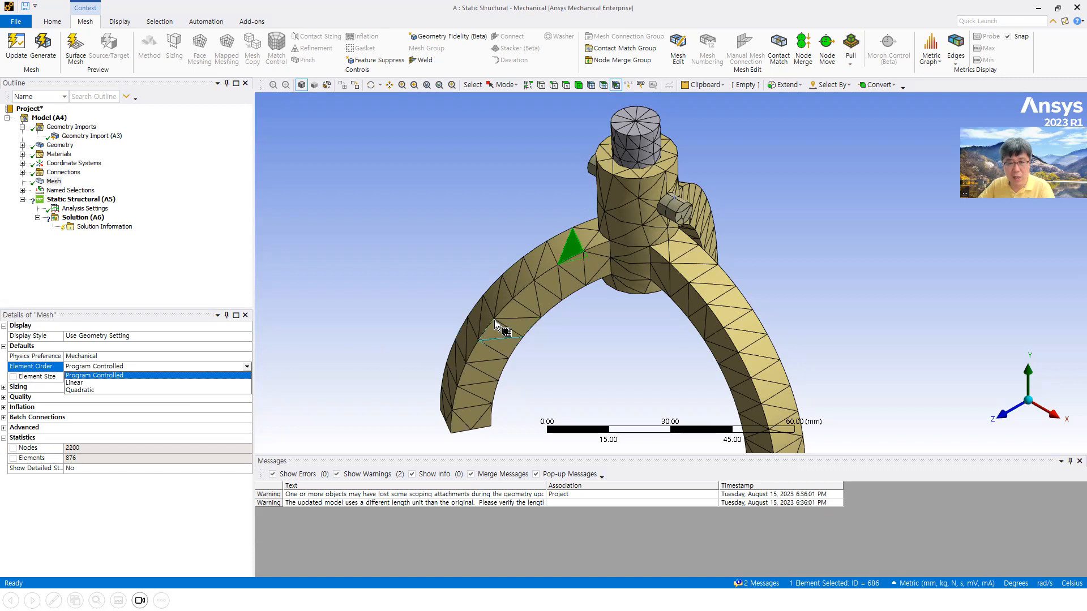
pyautogui.click(590, 84)
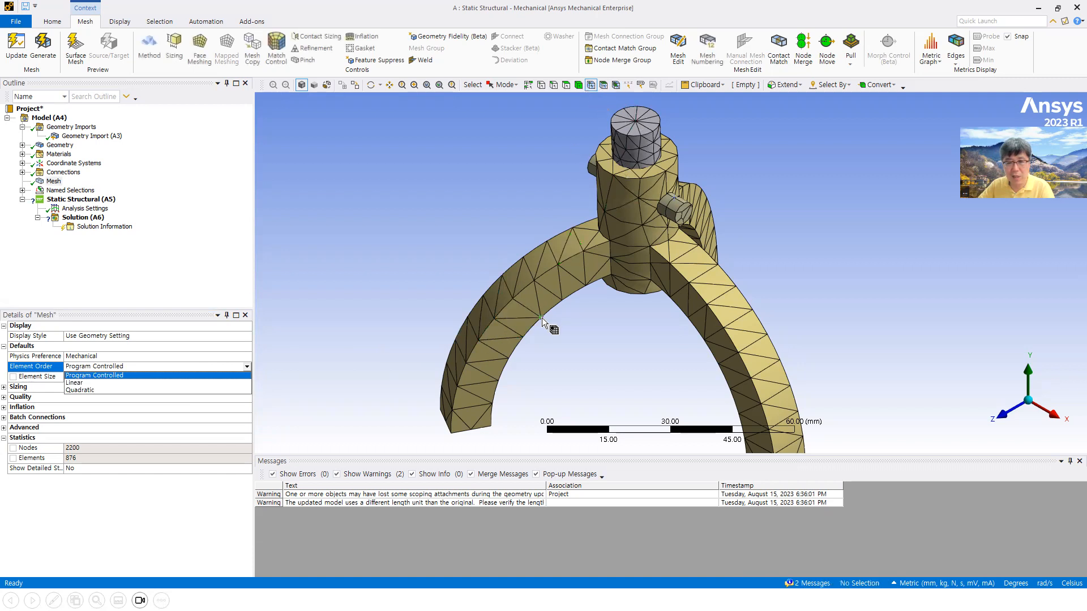
pyautogui.click(513, 298)
pyautogui.click(535, 280)
pyautogui.click(521, 288)
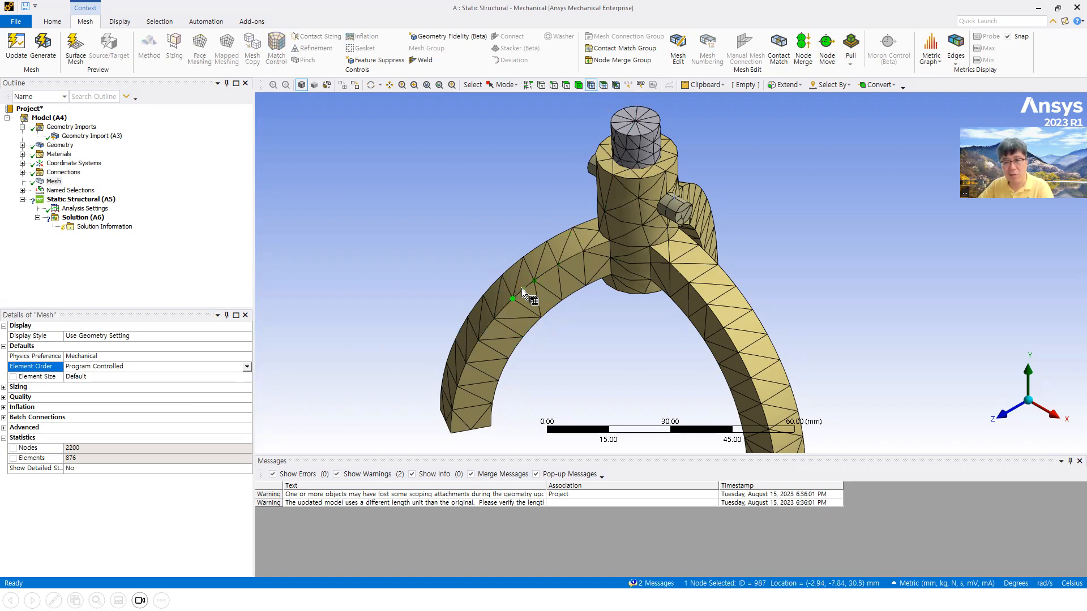
pyautogui.click(247, 367)
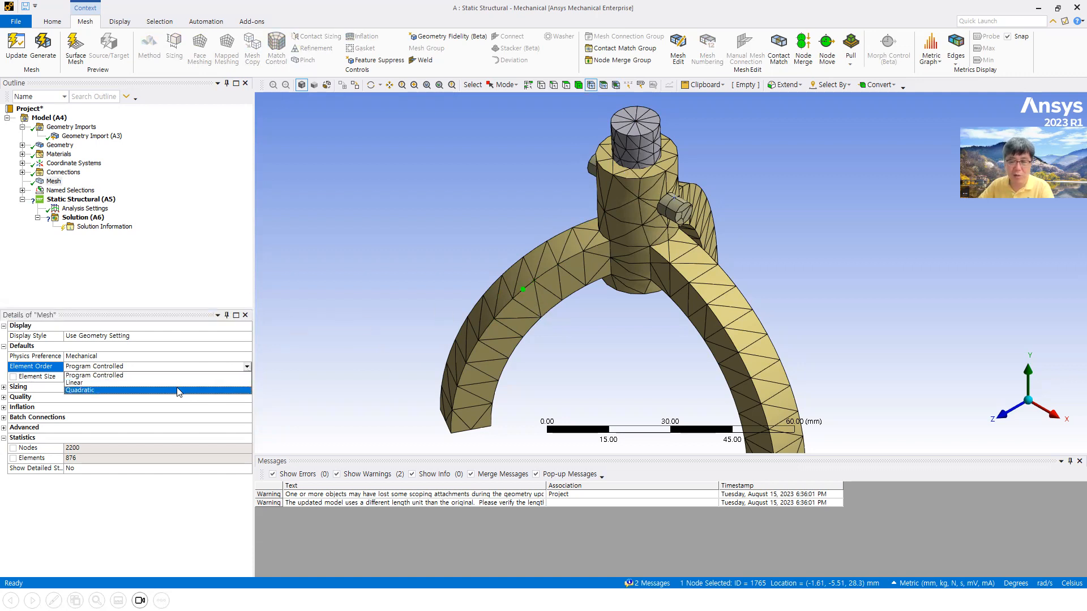
pyautogui.click(197, 366)
pyautogui.click(515, 297)
pyautogui.click(534, 281)
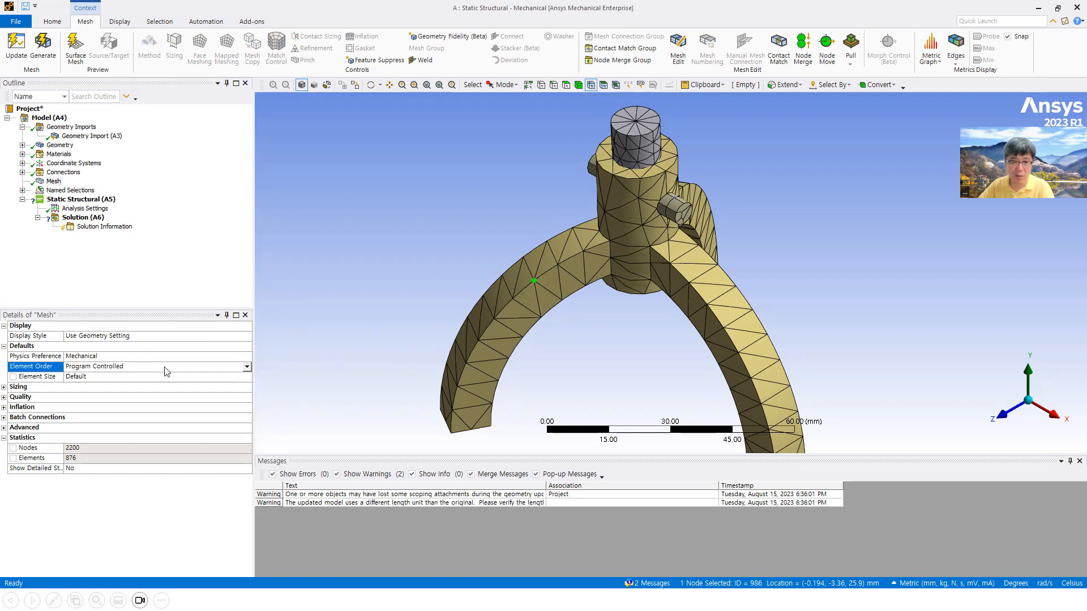
pyautogui.click(124, 376)
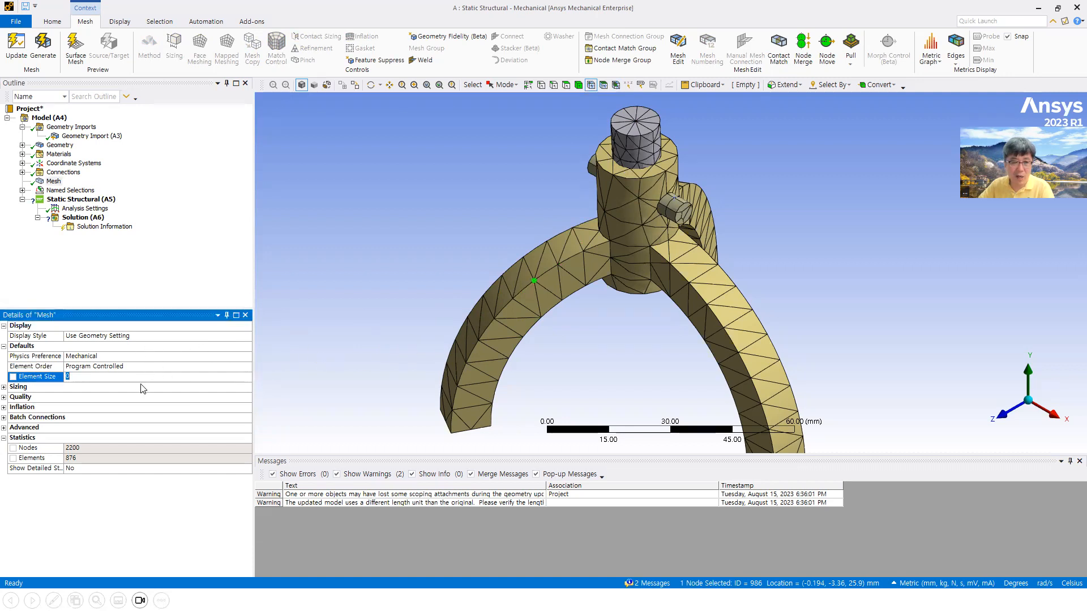
pyautogui.click(192, 278)
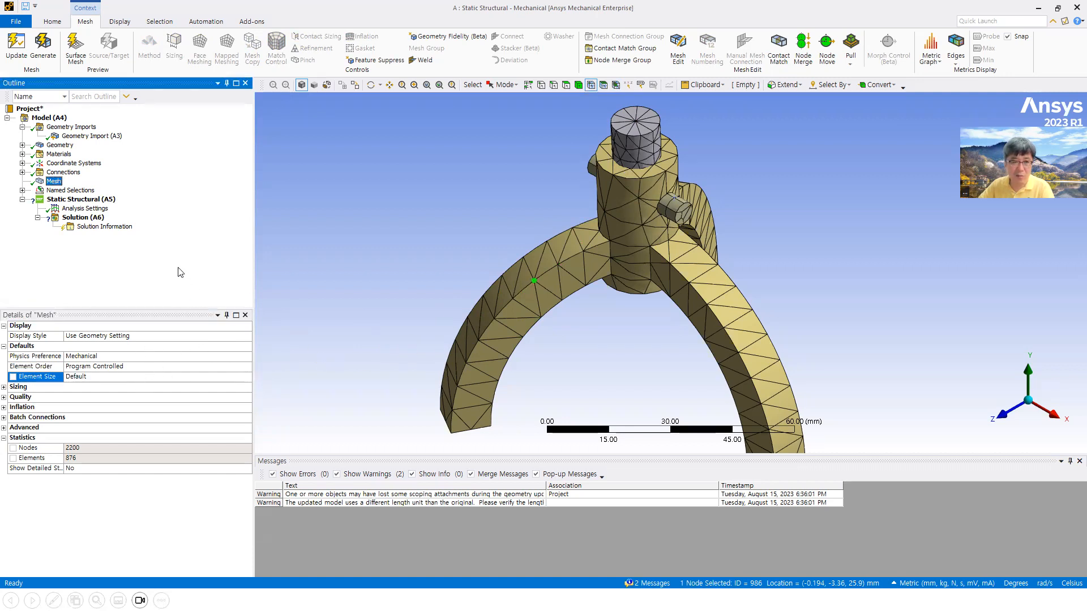
pyautogui.rightClick(53, 181)
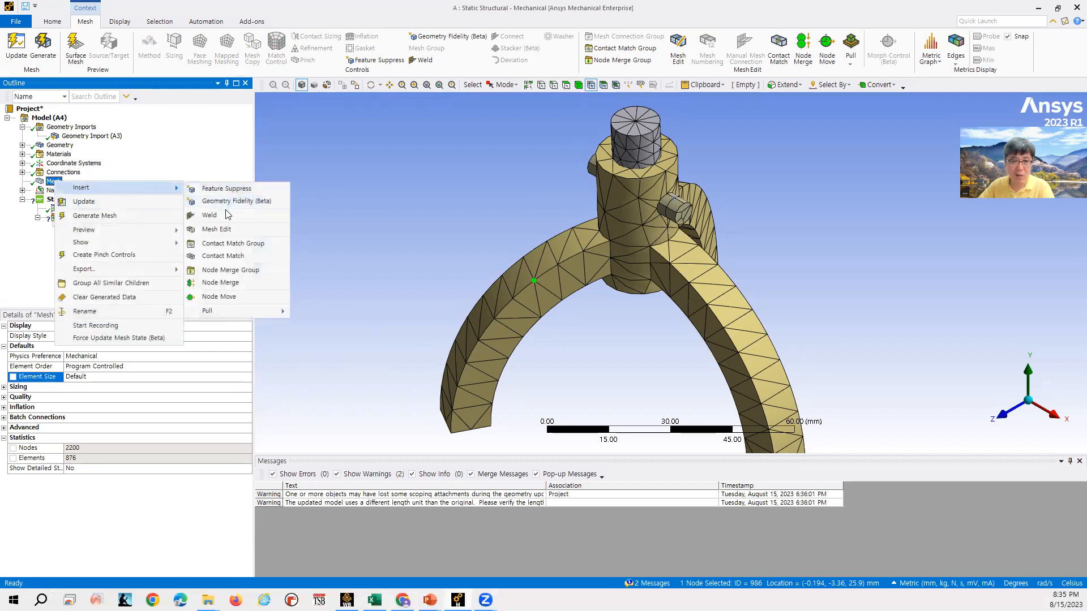
pyautogui.click(349, 176)
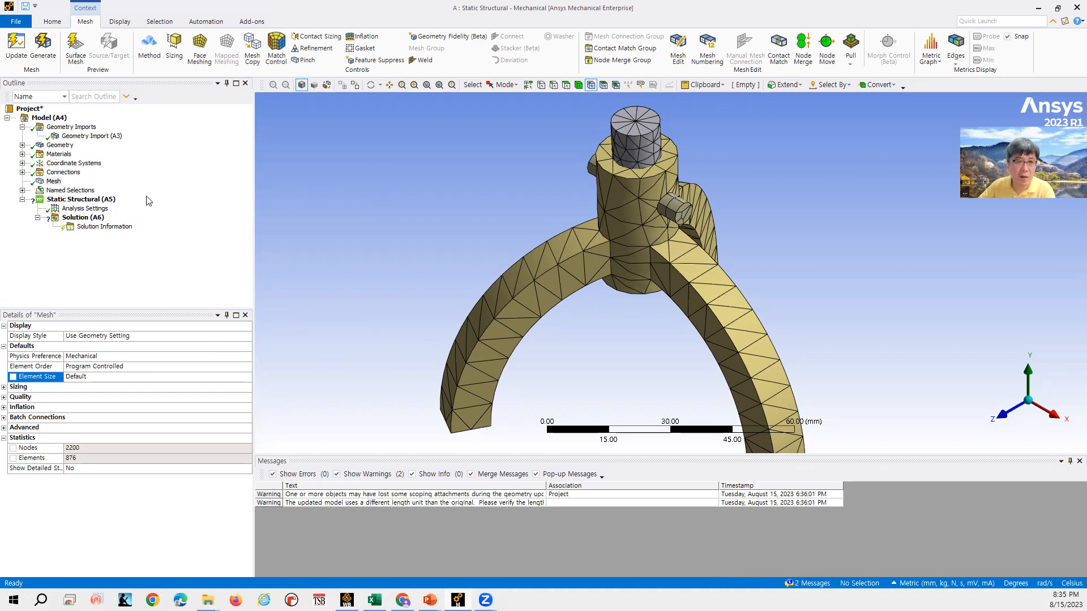
pyautogui.click(68, 191)
pyautogui.click(57, 182)
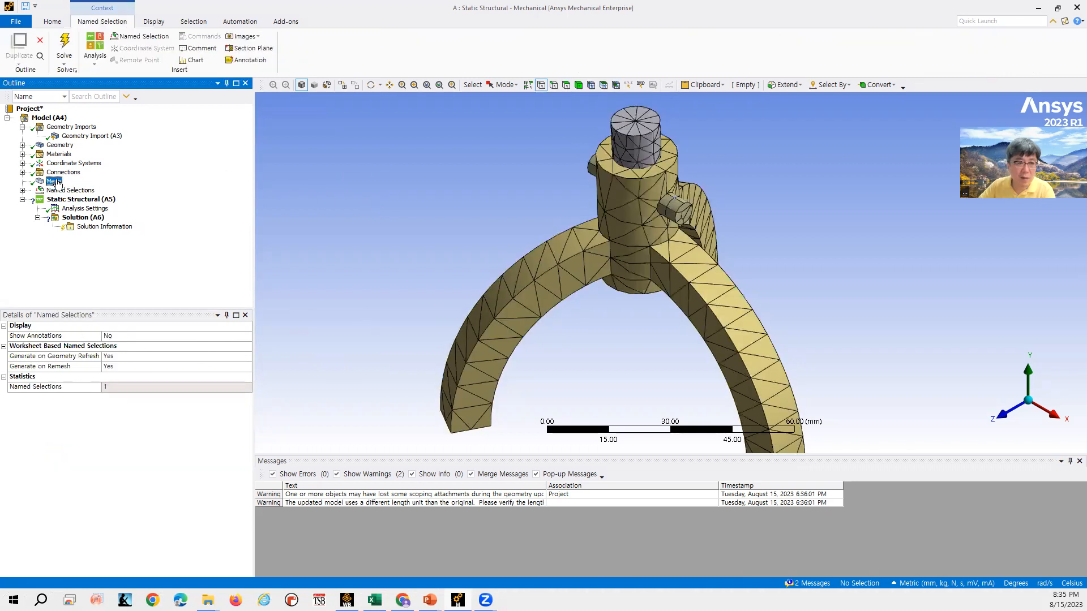
pyautogui.rightClick(59, 182)
pyautogui.moveTo(93, 187)
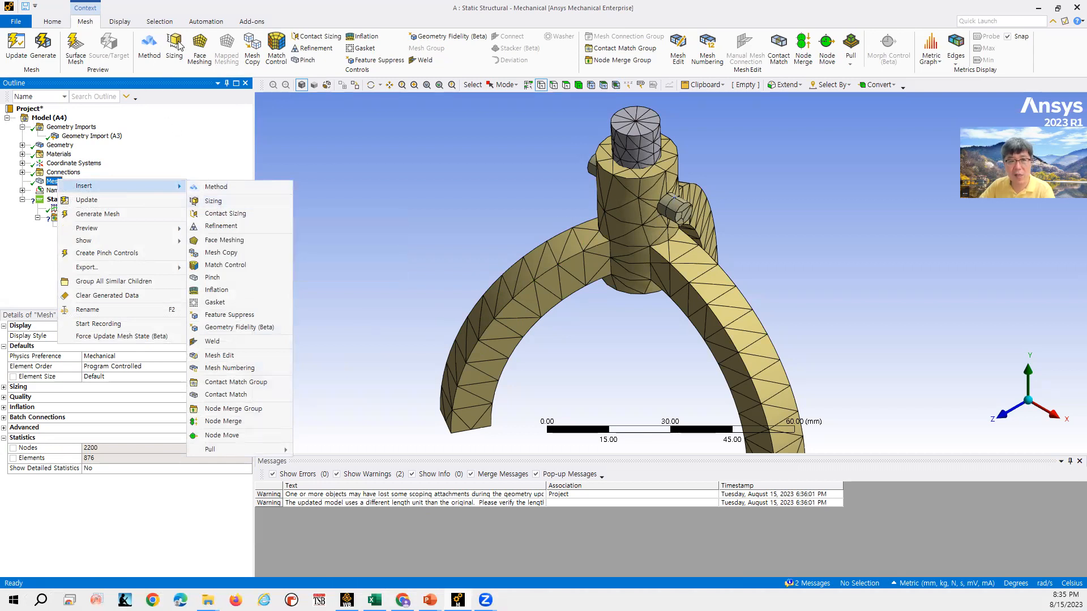
# - Advance the lecture slides to the Local Mesh – Method page and return to Mechanical
pyautogui.click(397, 168)
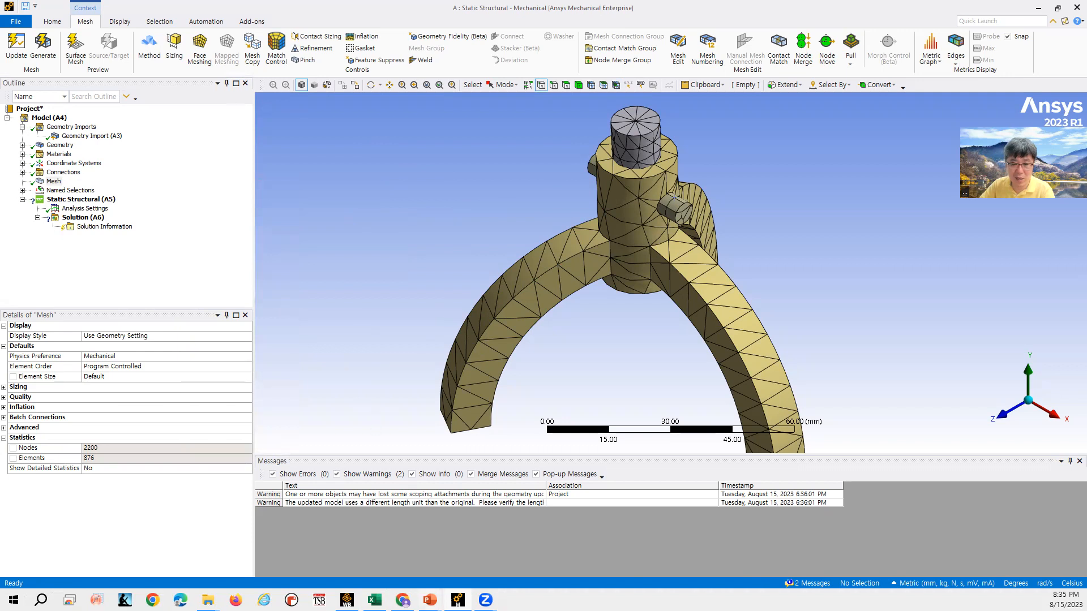
pyautogui.moveTo(431, 598)
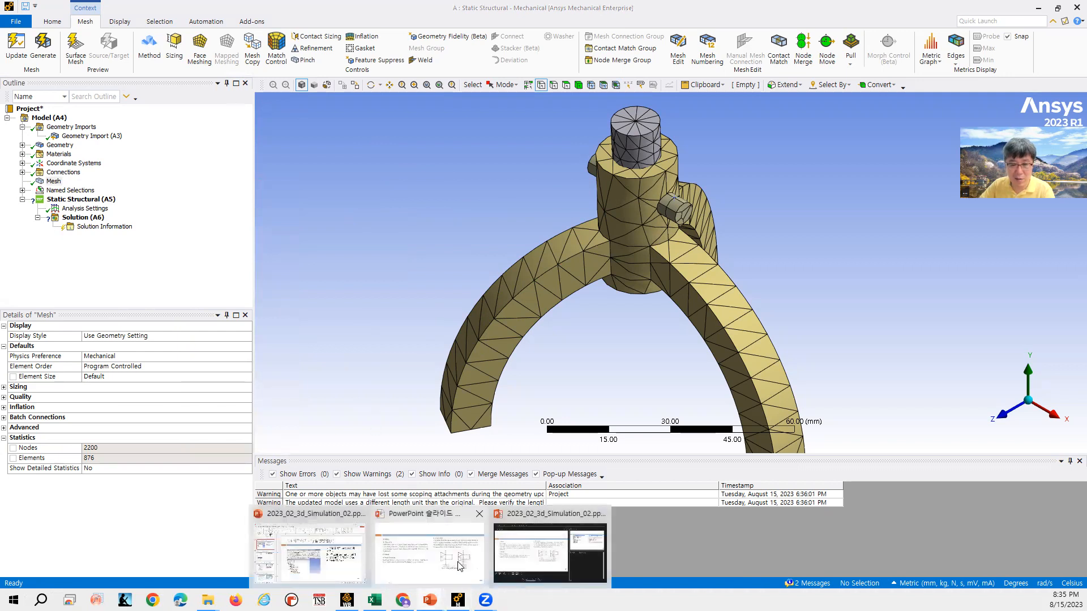
pyautogui.click(460, 560)
pyautogui.click(600, 292)
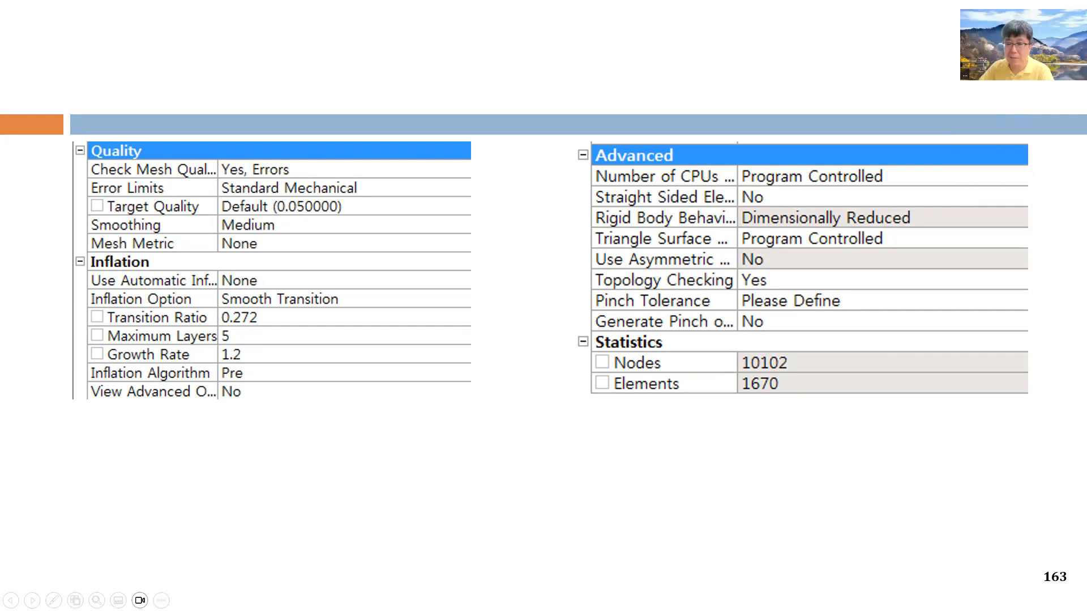
pyautogui.click(876, 215)
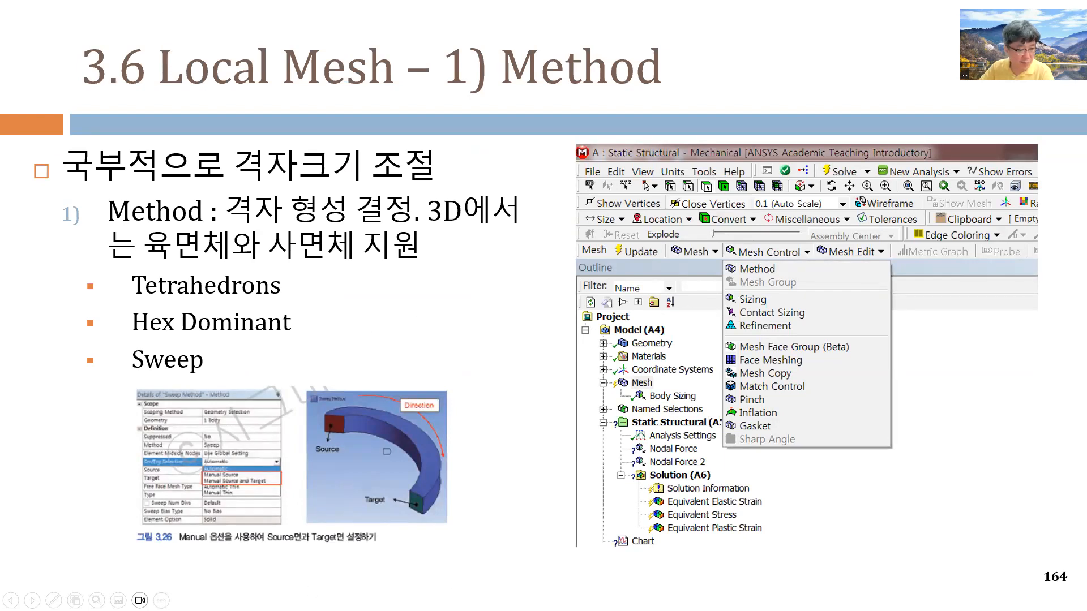
pyautogui.hotkey('alt', 'Tab')
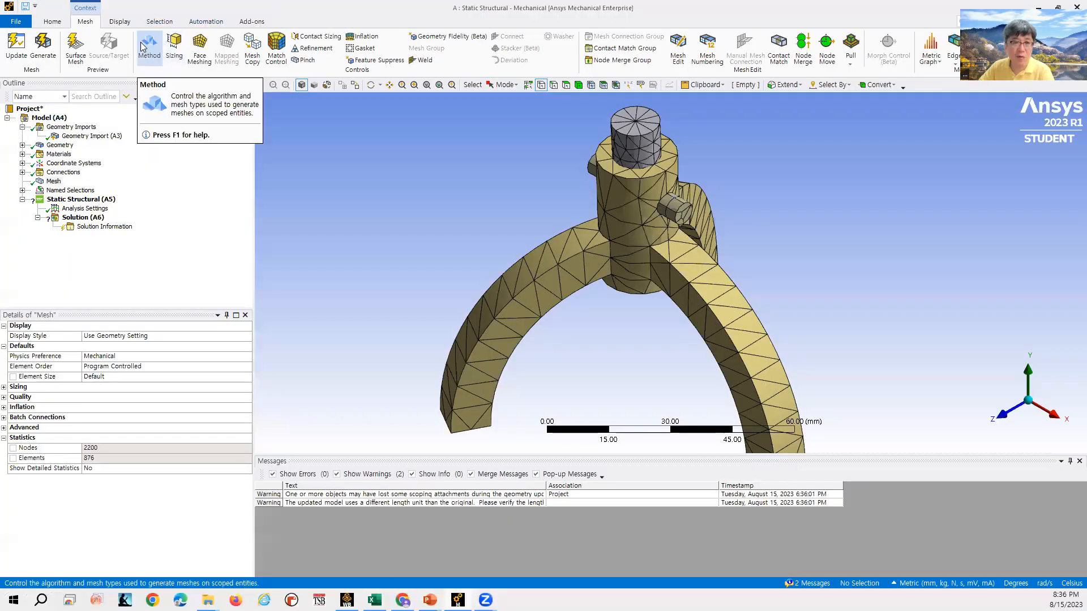
# - Insert a mesh Method control and scope it to the top pin body
pyautogui.rightClick(55, 181)
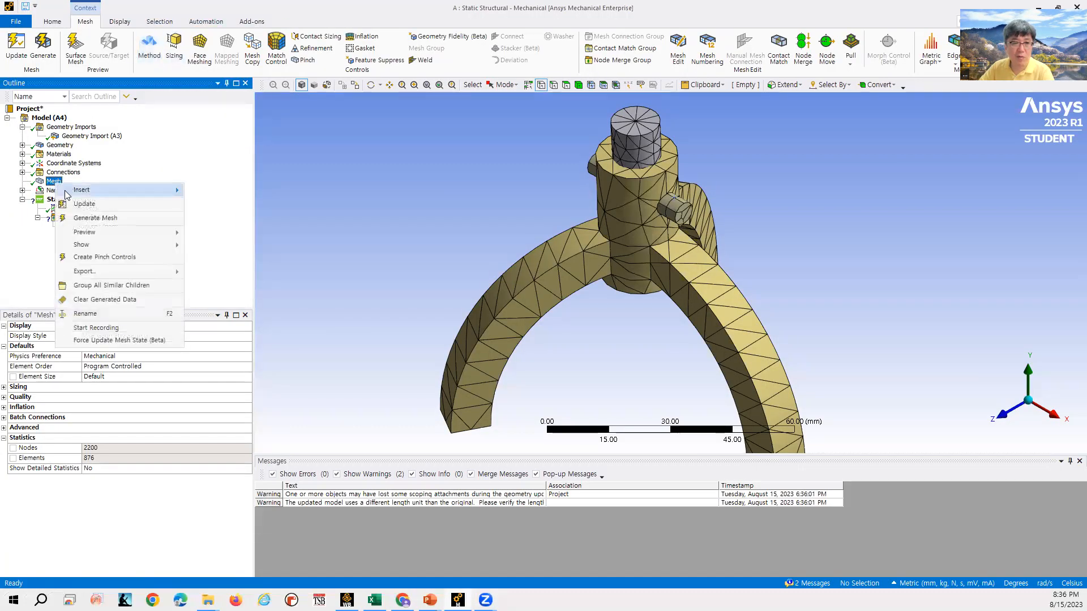
pyautogui.moveTo(128, 193)
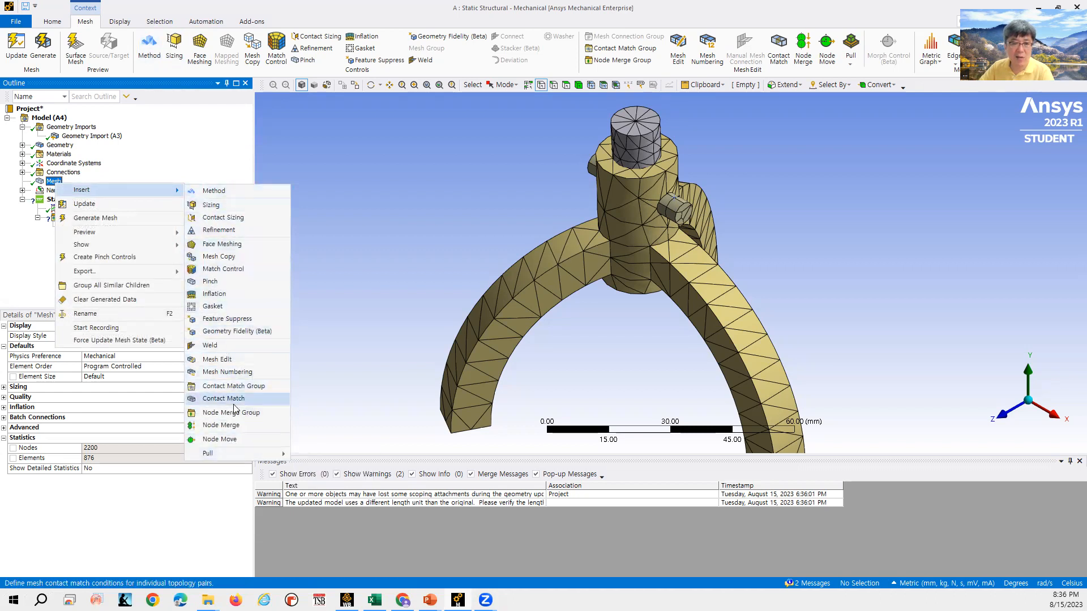
pyautogui.click(235, 190)
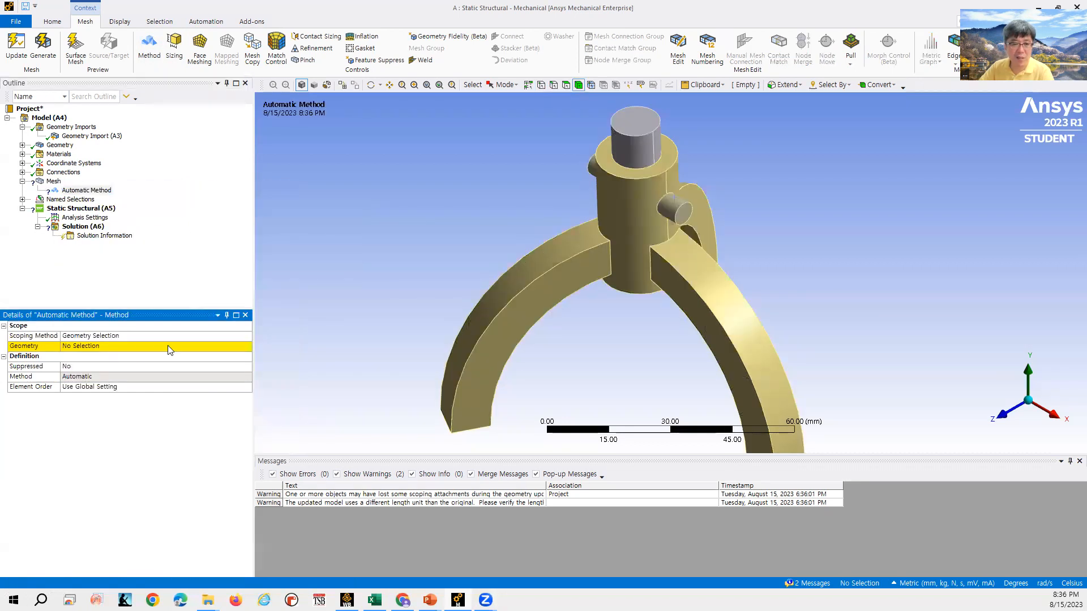
pyautogui.click(168, 345)
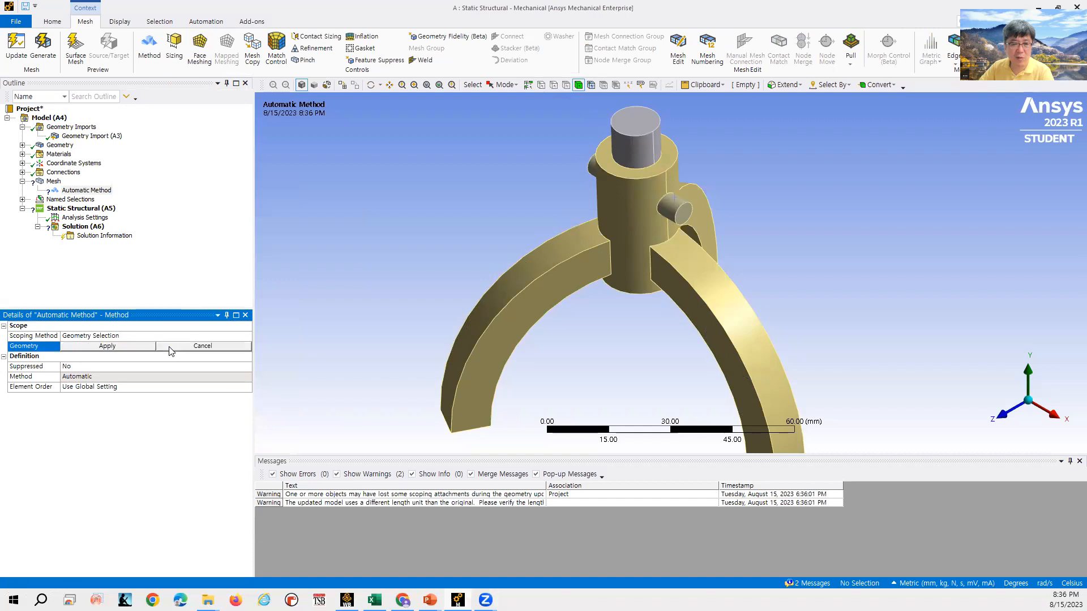
pyautogui.click(643, 138)
pyautogui.click(123, 348)
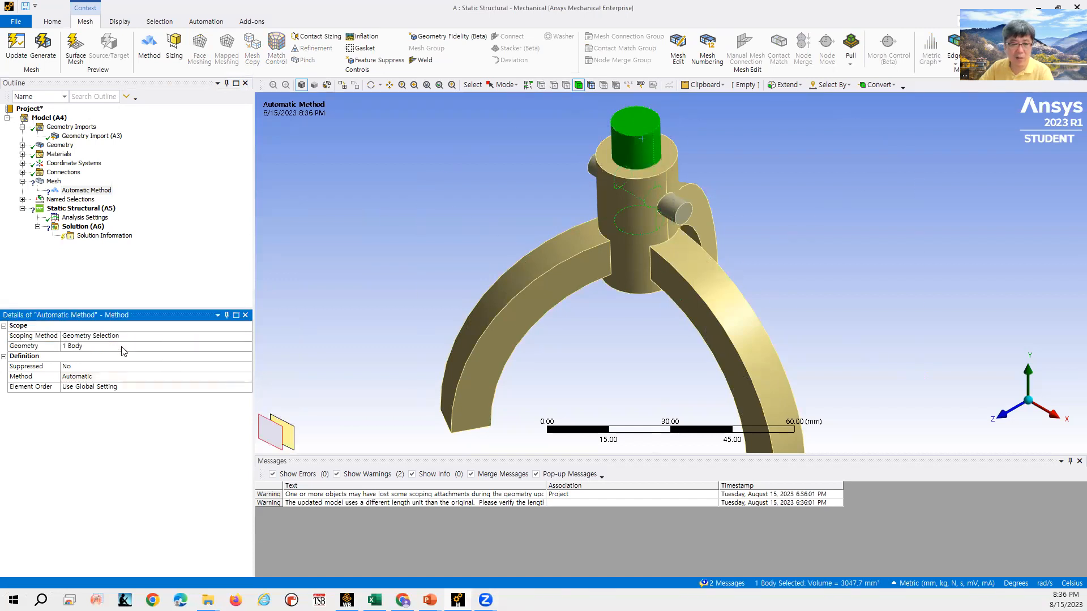
# - Examine the available options in the Method control's Method list
pyautogui.click(127, 377)
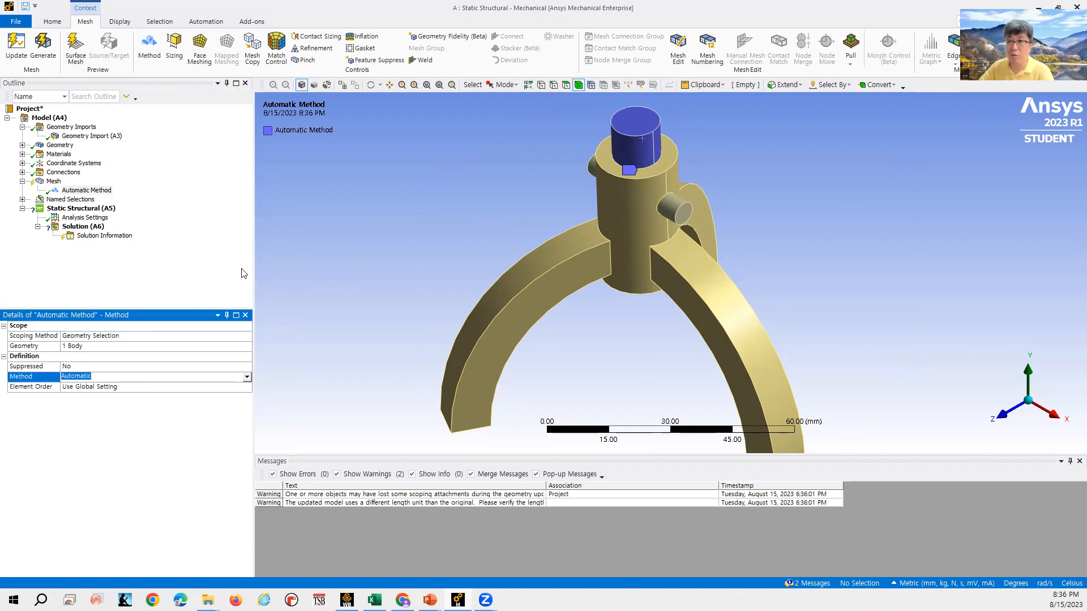
pyautogui.click(246, 377)
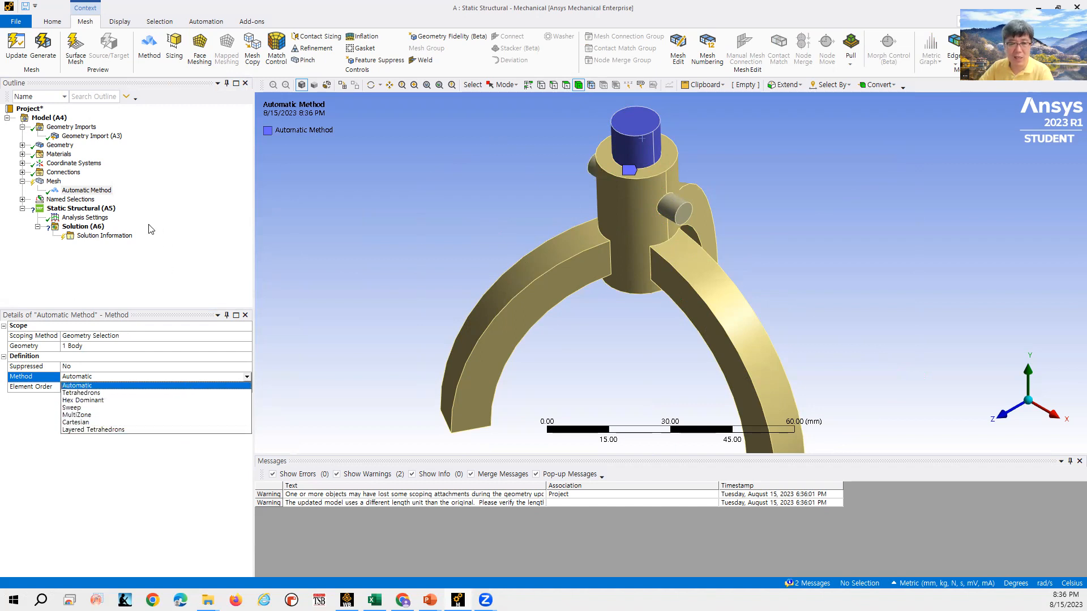
pyautogui.click(99, 191)
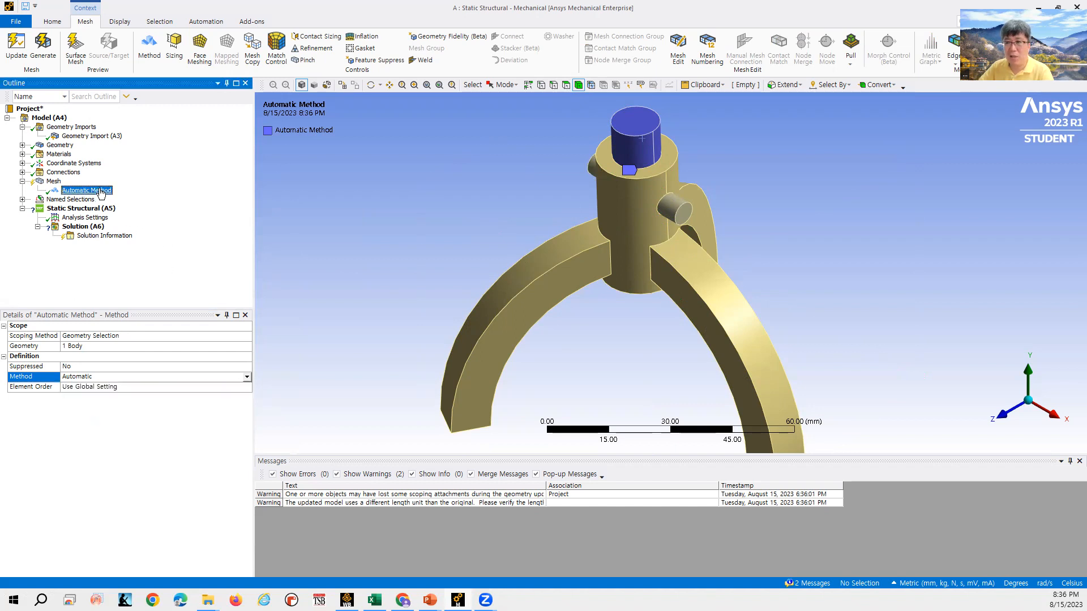
# - Delete the Automatic Method control
pyautogui.rightClick(101, 191)
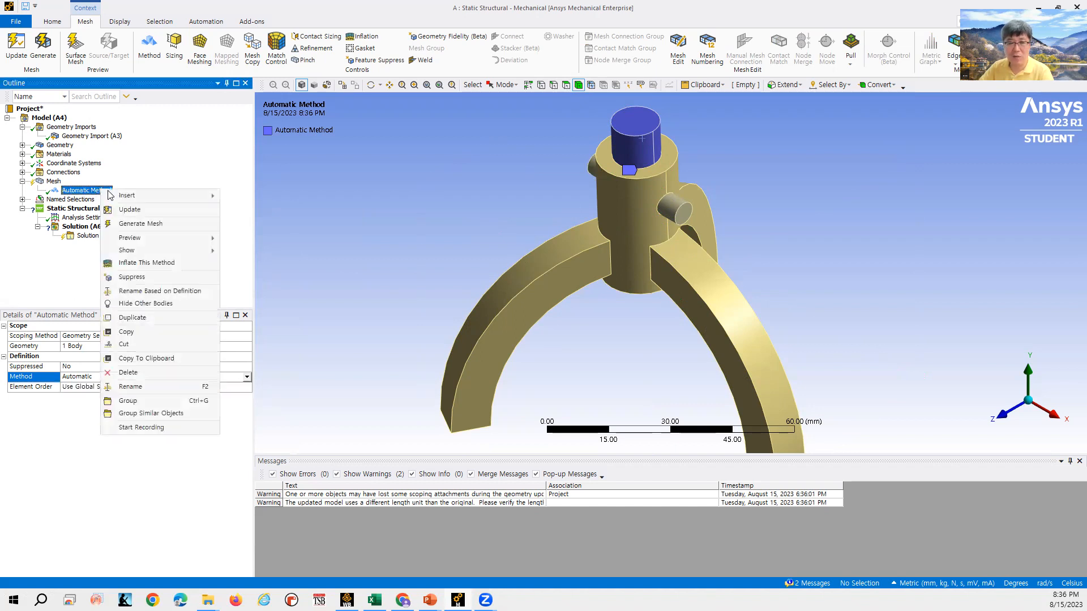
pyautogui.click(128, 373)
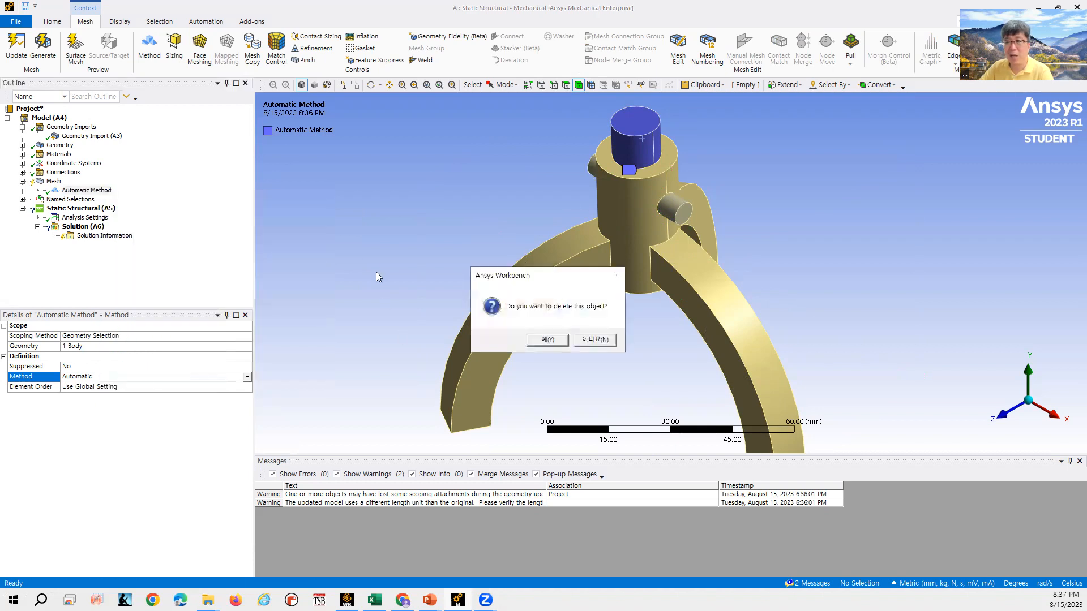
pyautogui.click(547, 340)
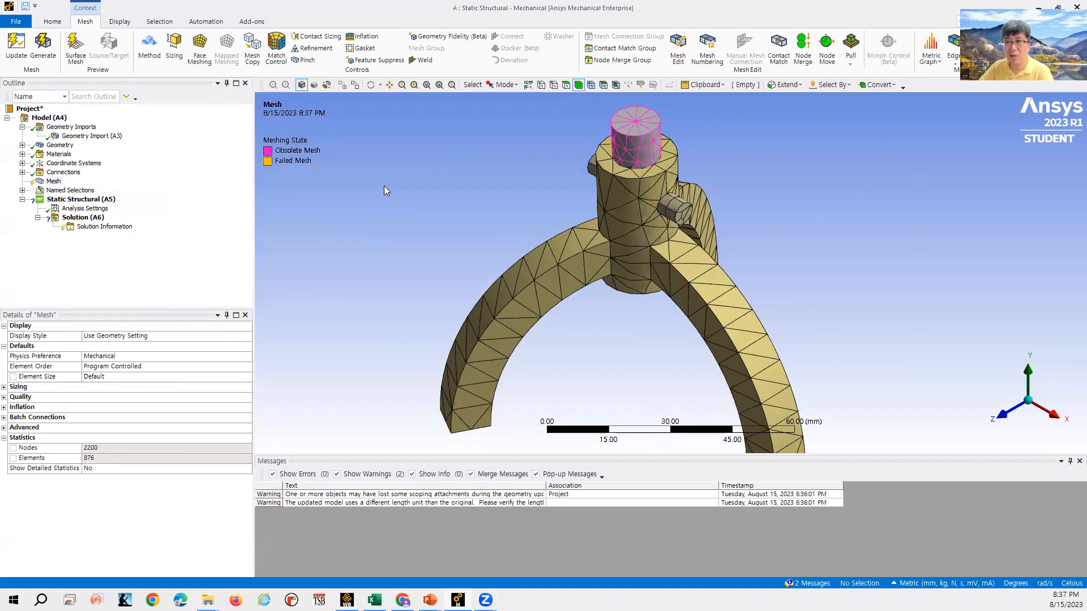
# - Insert a Sizing control under Mesh and scope it to all three bodies
pyautogui.click(174, 46)
pyautogui.click(71, 191)
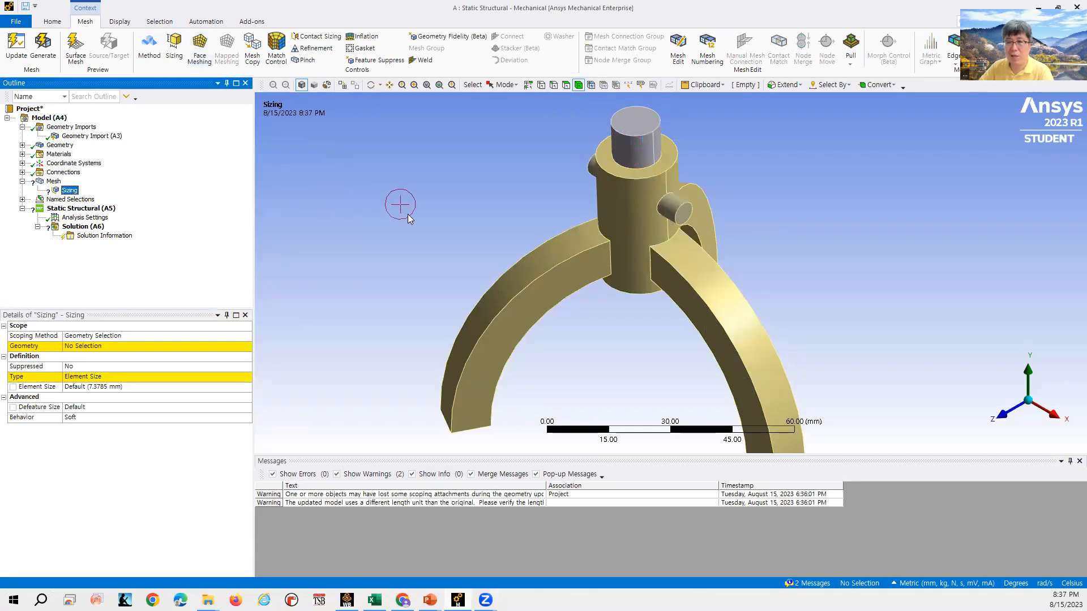
pyautogui.click(572, 260)
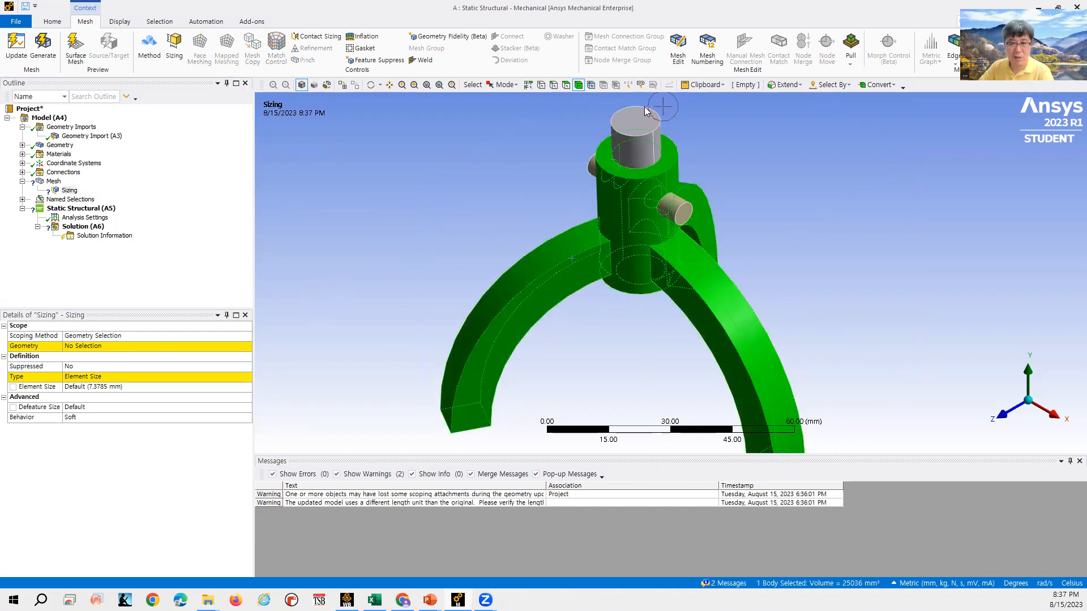
pyautogui.click(670, 198)
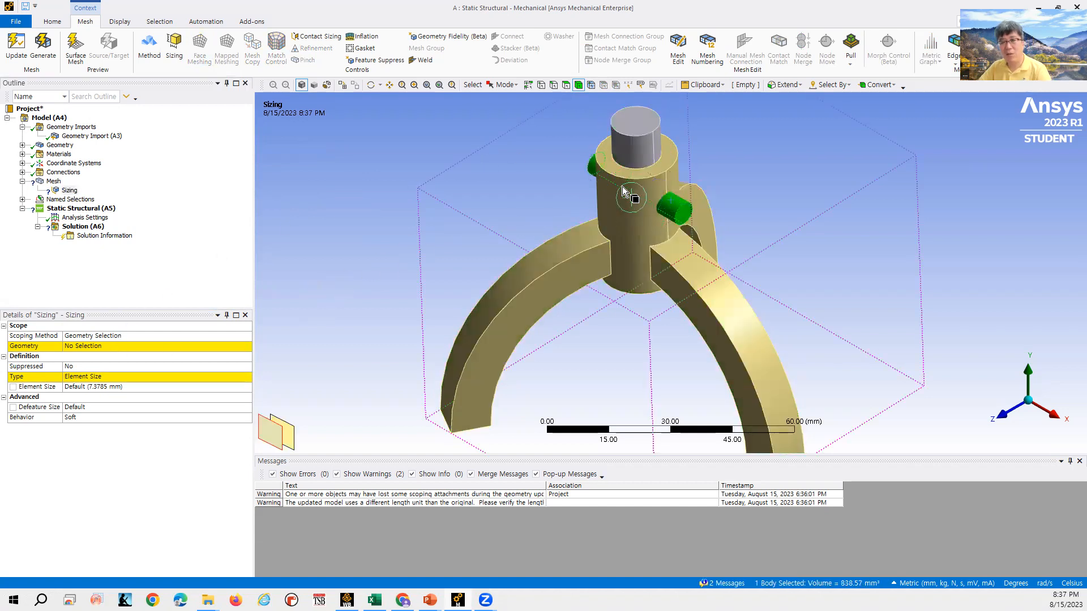
pyautogui.click(637, 133)
pyautogui.click(672, 198)
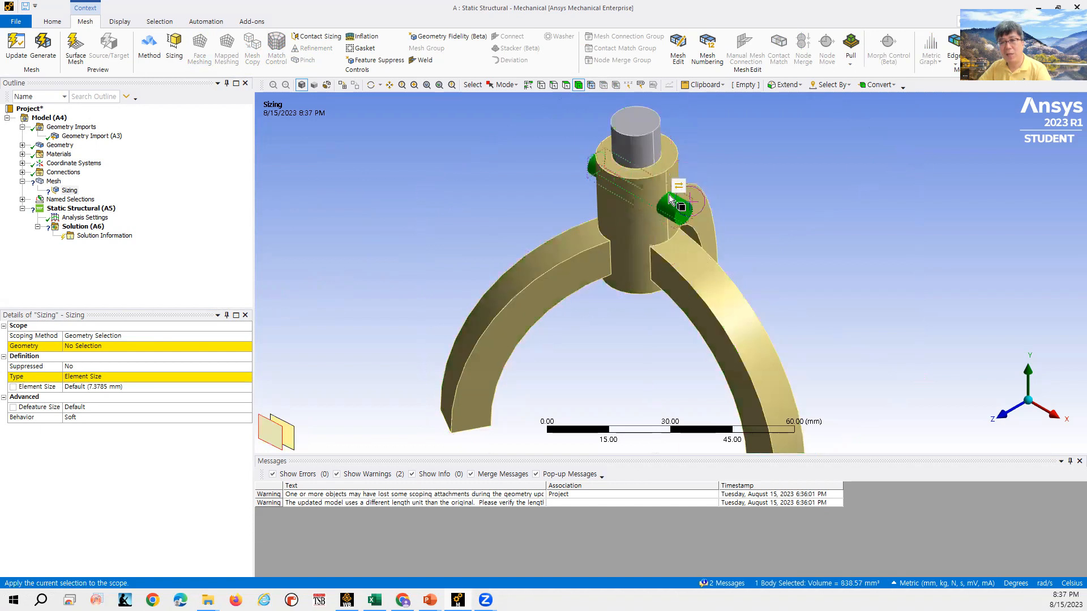
pyautogui.click(637, 135)
pyautogui.click(604, 195)
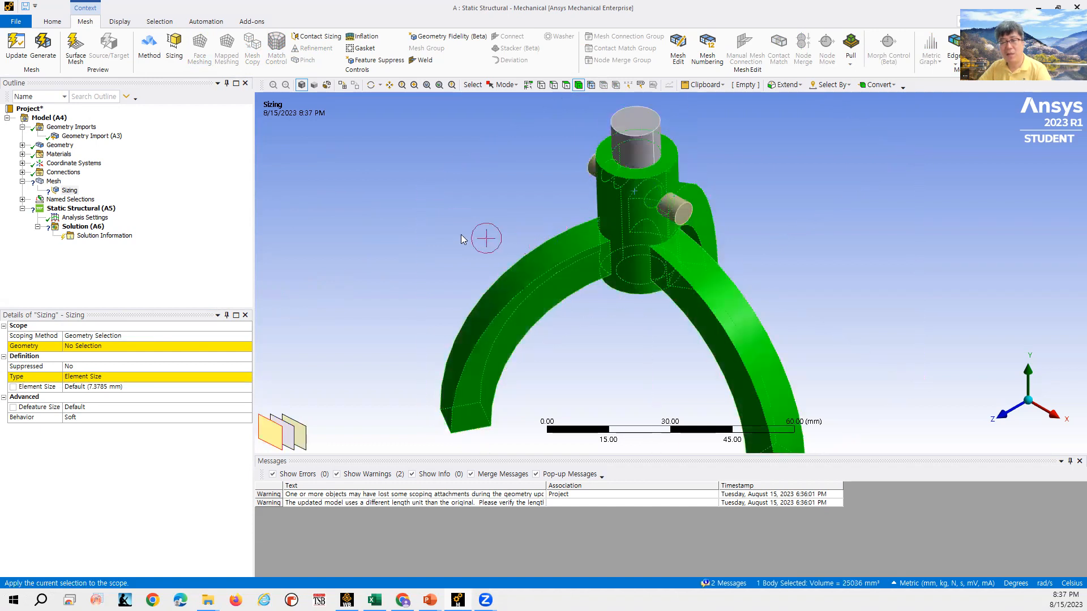
pyautogui.keyDown('ctrl'); pyautogui.click(666, 207); pyautogui.keyUp('ctrl')
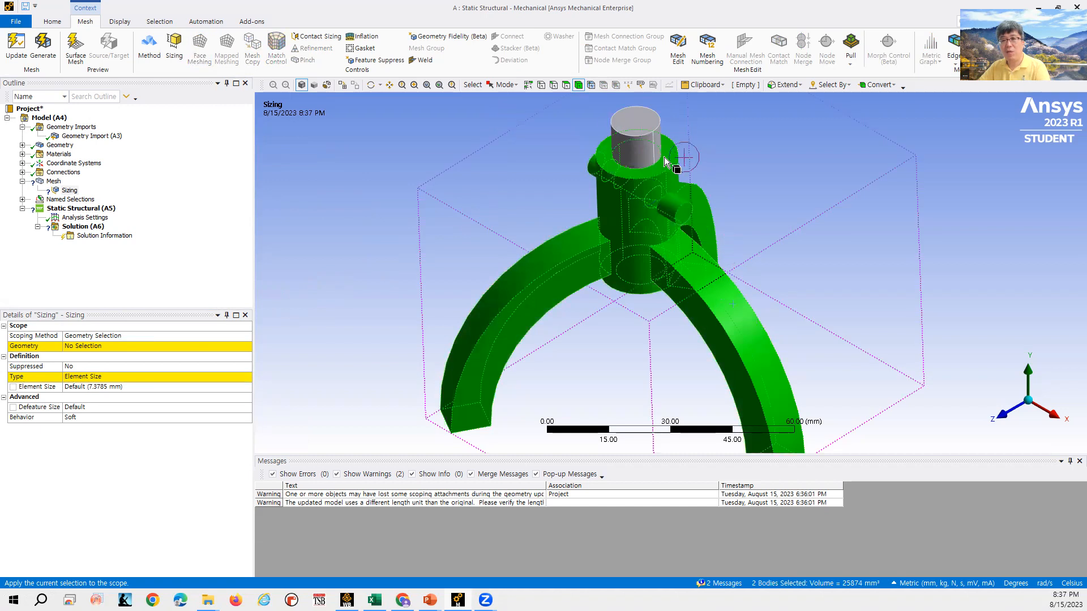
pyautogui.keyDown('ctrl'); pyautogui.click(646, 139); pyautogui.keyUp('ctrl')
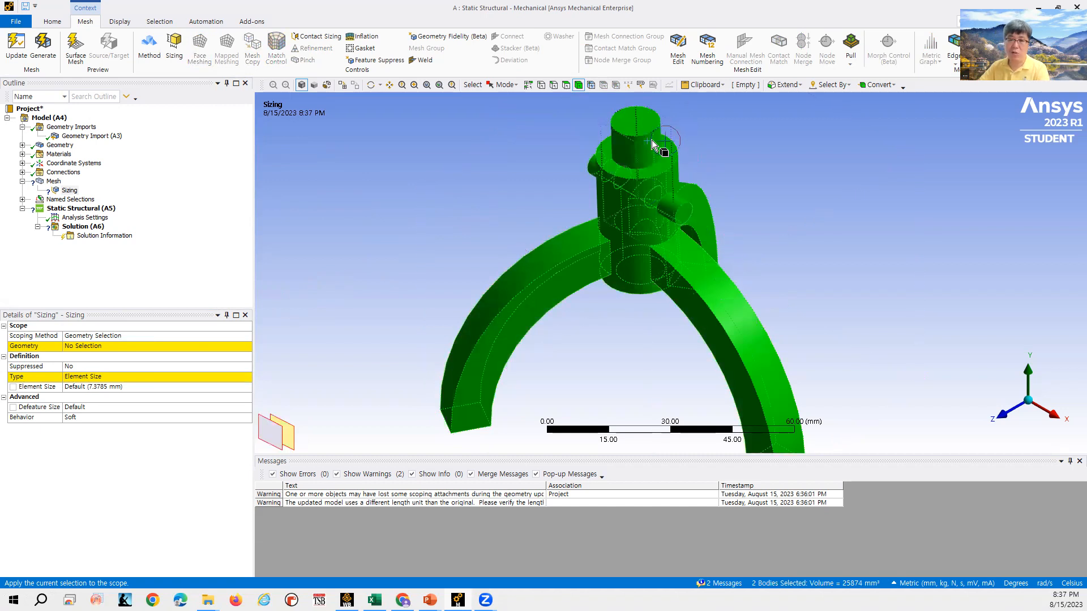
pyautogui.click(119, 346)
pyautogui.click(90, 346)
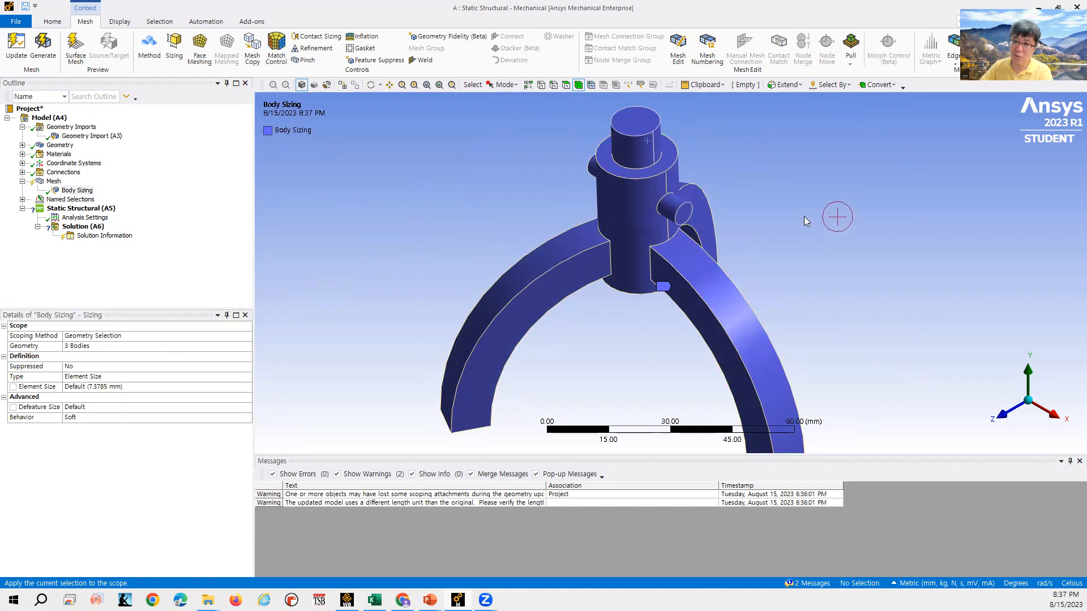
# - Rescope the Body Sizing to the chair body only and set its element size to 3.5 mm
pyautogui.click(142, 346)
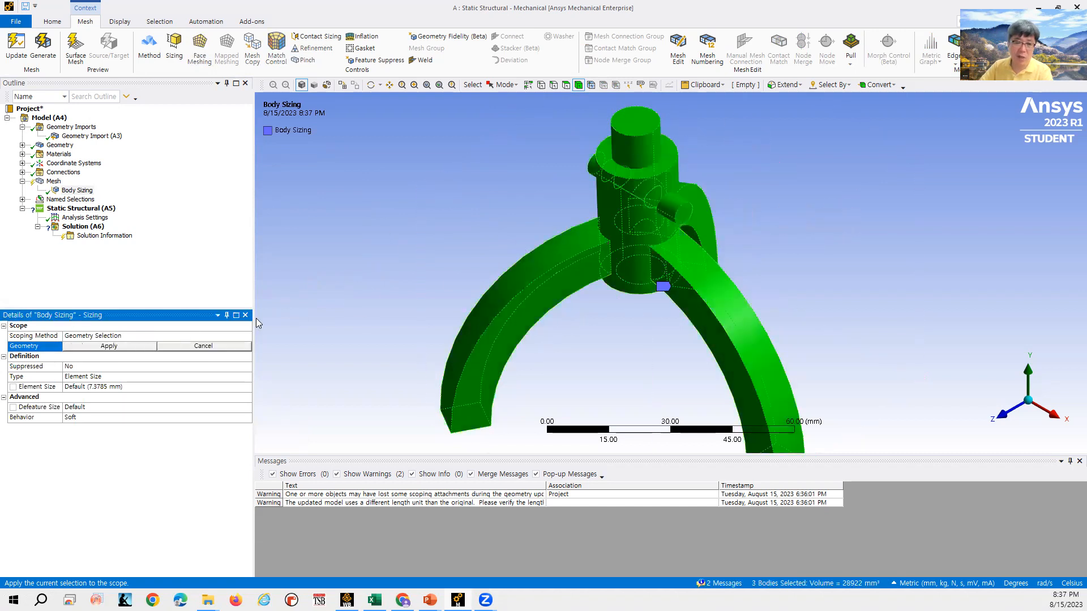
pyautogui.click(583, 249)
pyautogui.click(117, 349)
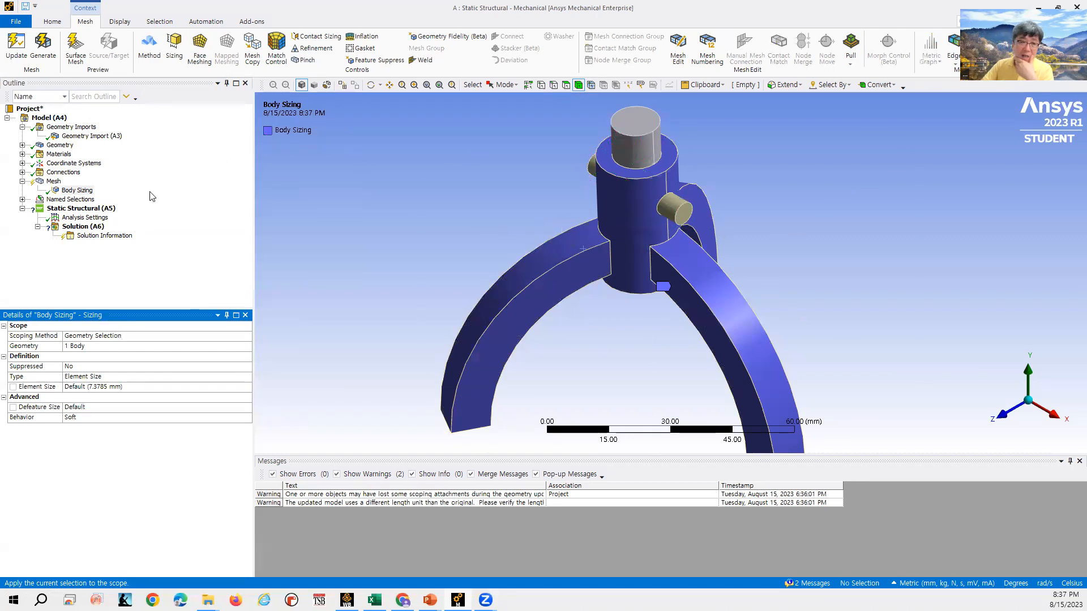
pyautogui.click(106, 387)
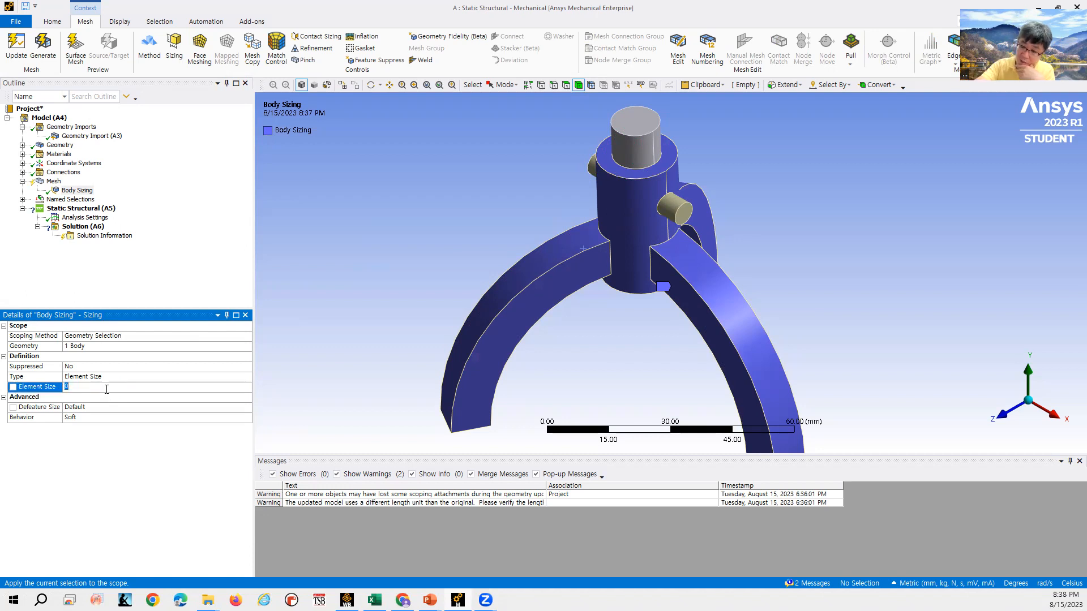
pyautogui.write('3.5')
pyautogui.press('Return')
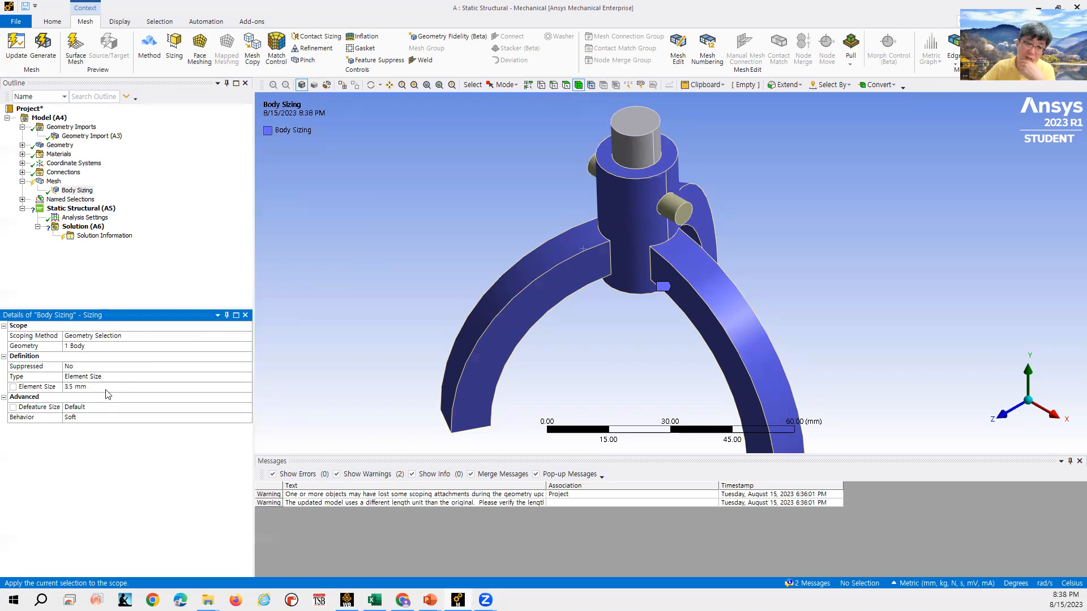
# - Insert a second Sizing control on the two pin bodies with an element size of 2 mm
pyautogui.click(53, 181)
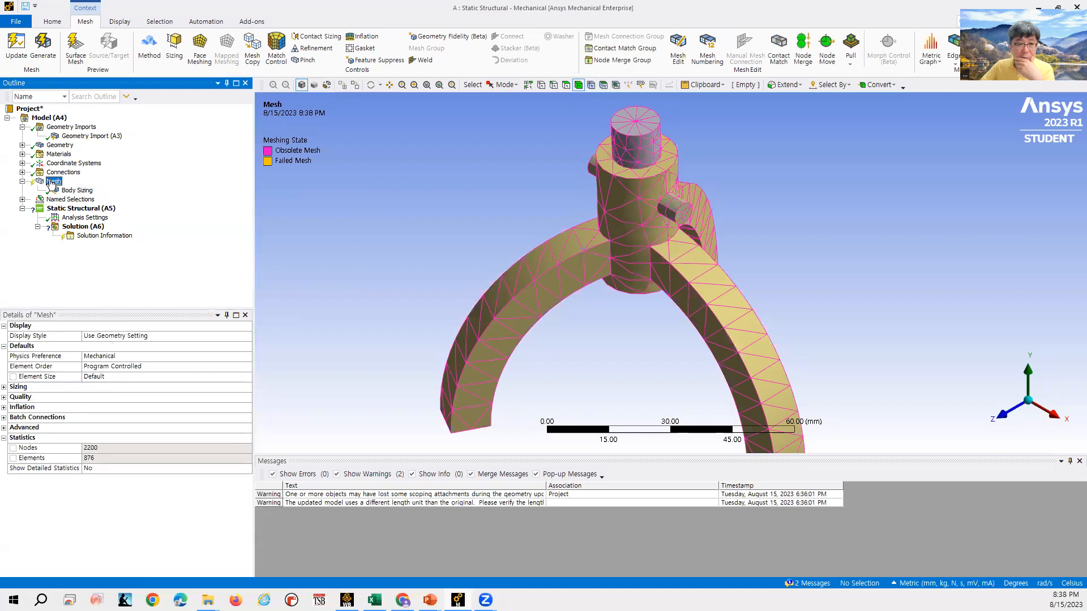
pyautogui.rightClick(53, 181)
pyautogui.moveTo(66, 187)
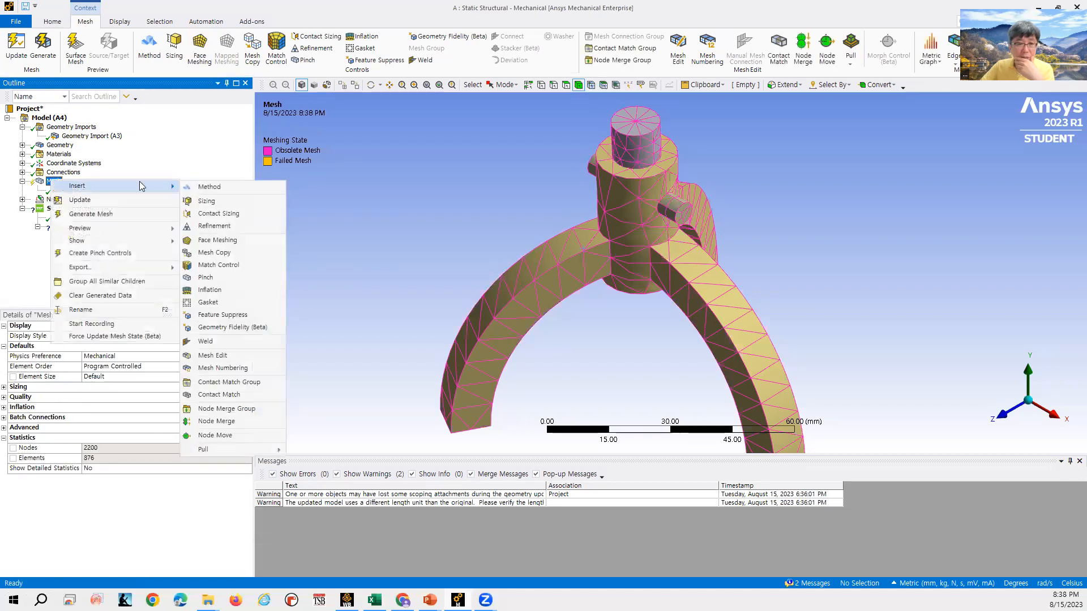
pyautogui.click(204, 202)
pyautogui.click(682, 212)
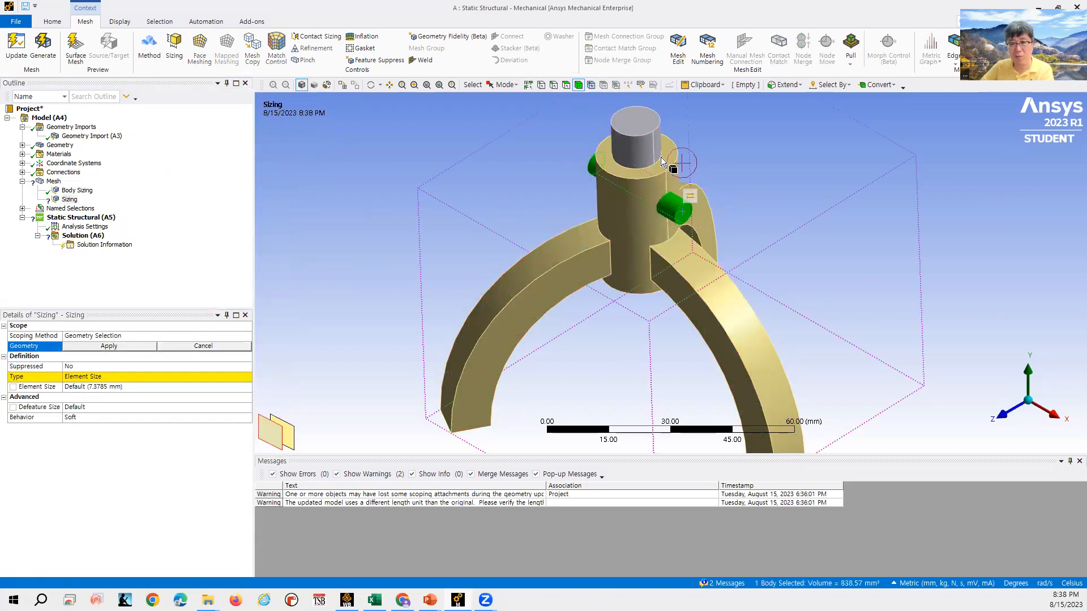
pyautogui.keyDown('ctrl'); pyautogui.click(648, 145); pyautogui.keyUp('ctrl')
pyautogui.click(109, 345)
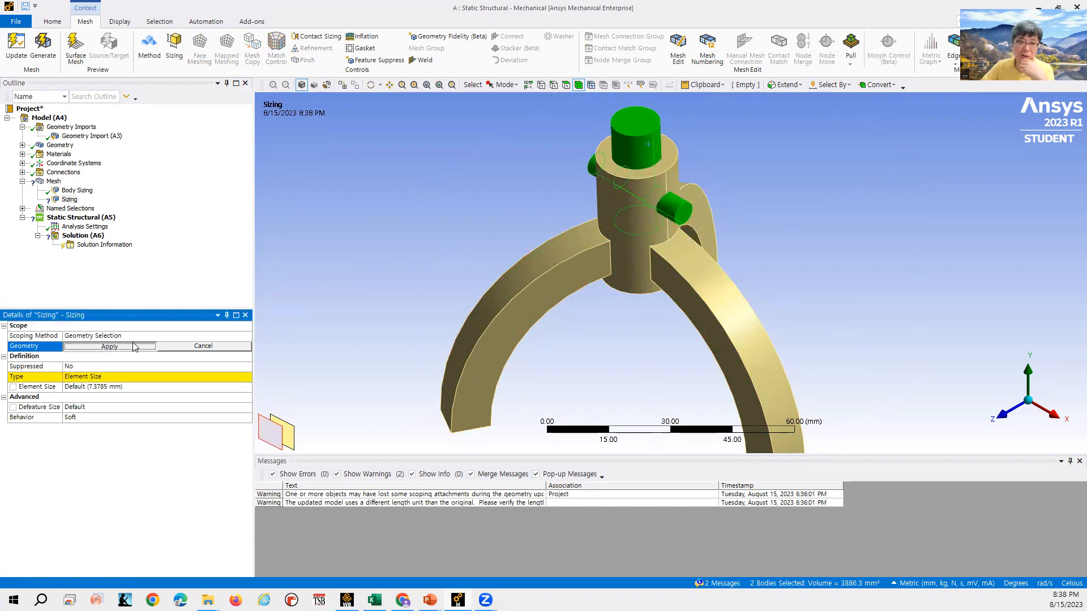
pyautogui.click(110, 387)
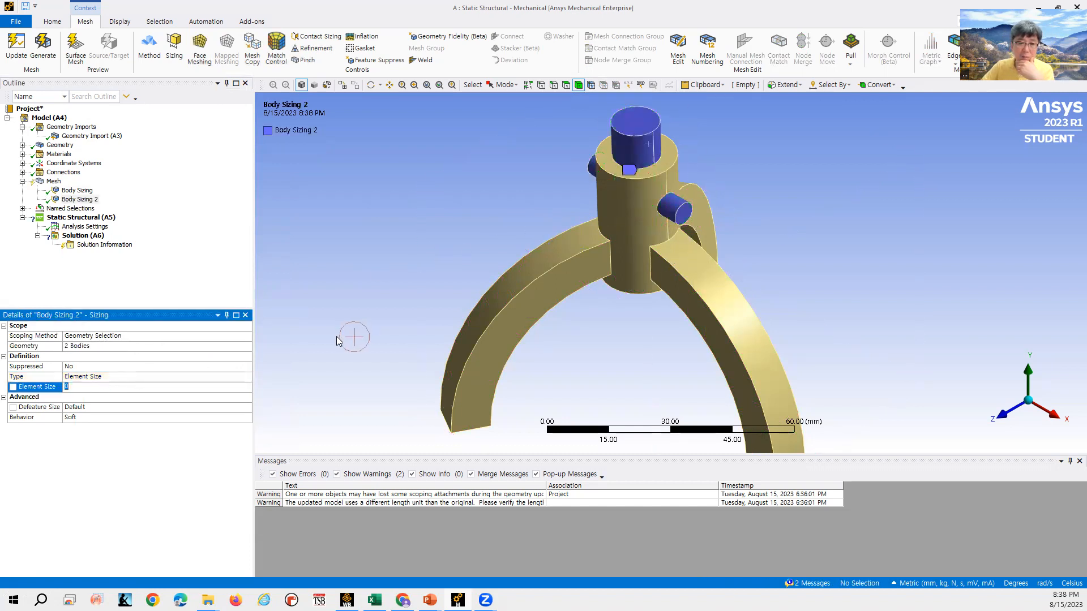
pyautogui.click(110, 387)
pyautogui.write('2')
pyautogui.press('Return')
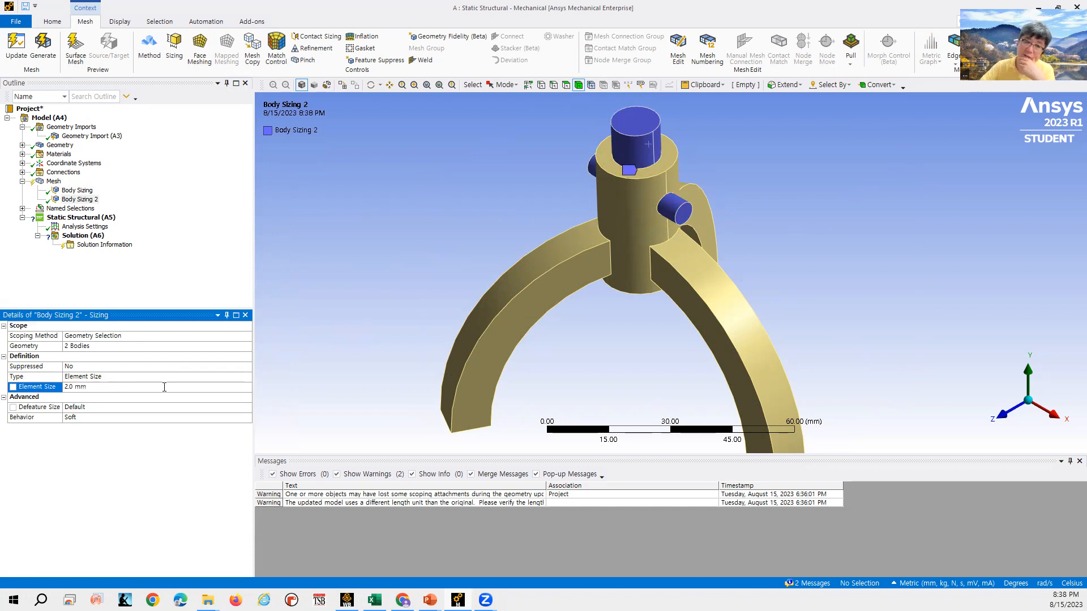
pyautogui.click(54, 181)
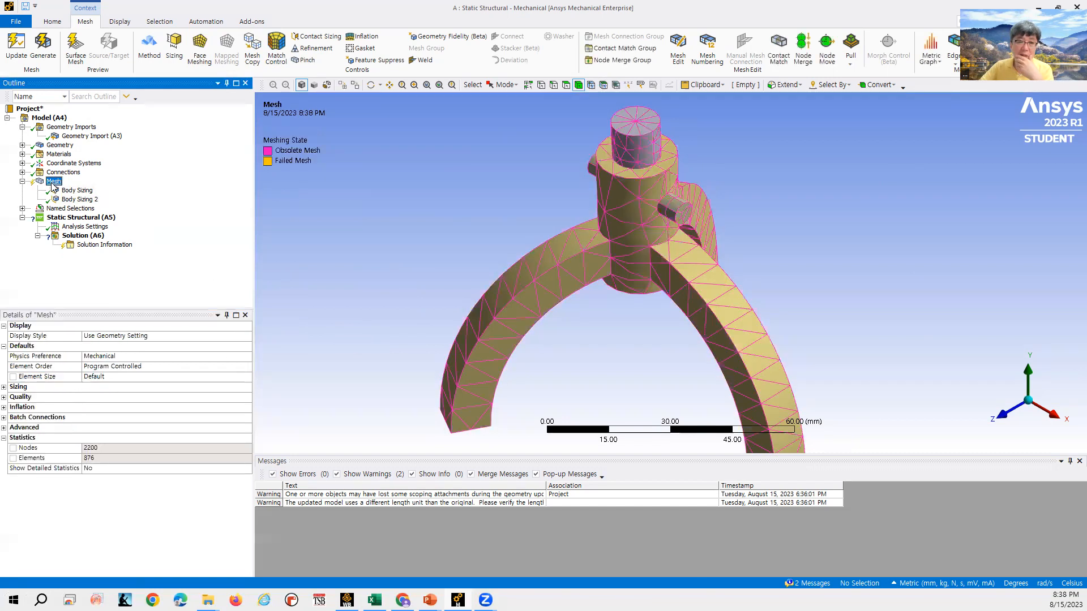
# - Generate the mesh with the two body sizing controls
pyautogui.rightClick(54, 181)
pyautogui.click(85, 219)
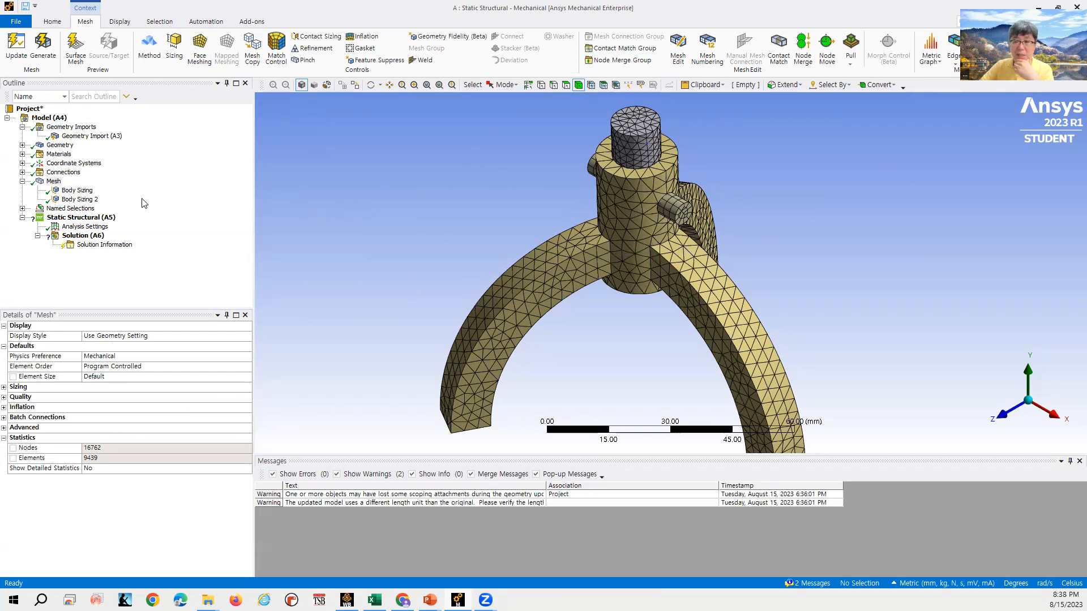
# - Insert a Contact Sizing control under Mesh, checking the contacts listed under Connections
pyautogui.rightClick(57, 183)
pyautogui.moveTo(114, 190)
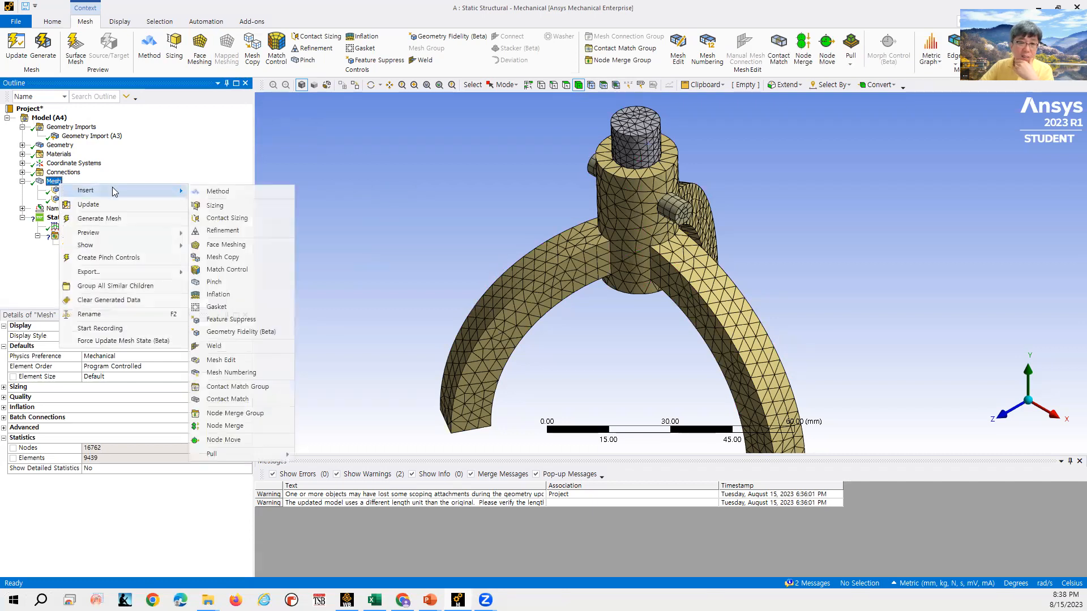
pyautogui.click(243, 220)
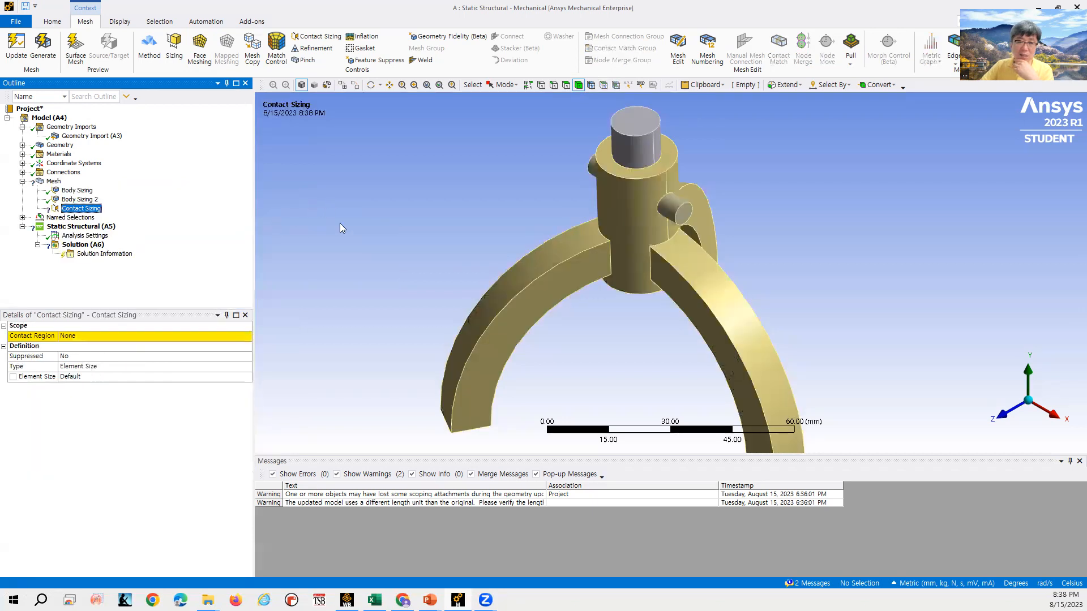
pyautogui.click(23, 172)
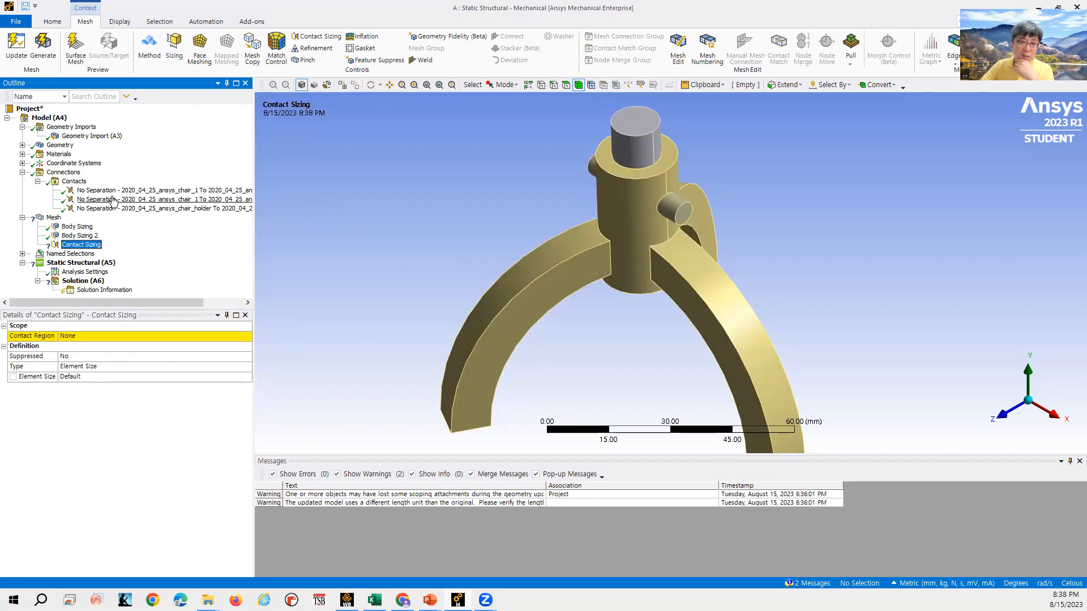
pyautogui.click(22, 173)
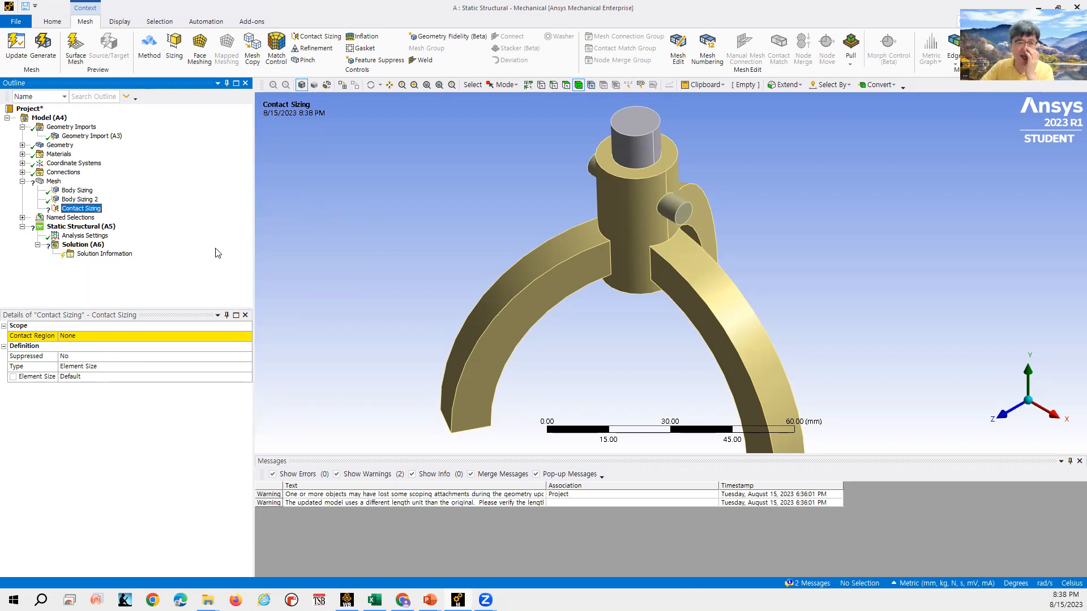
# - Scope the Contact Sizing to the chair_1 No Separation contact region and set its element size to 0.5 mm
pyautogui.click(204, 333)
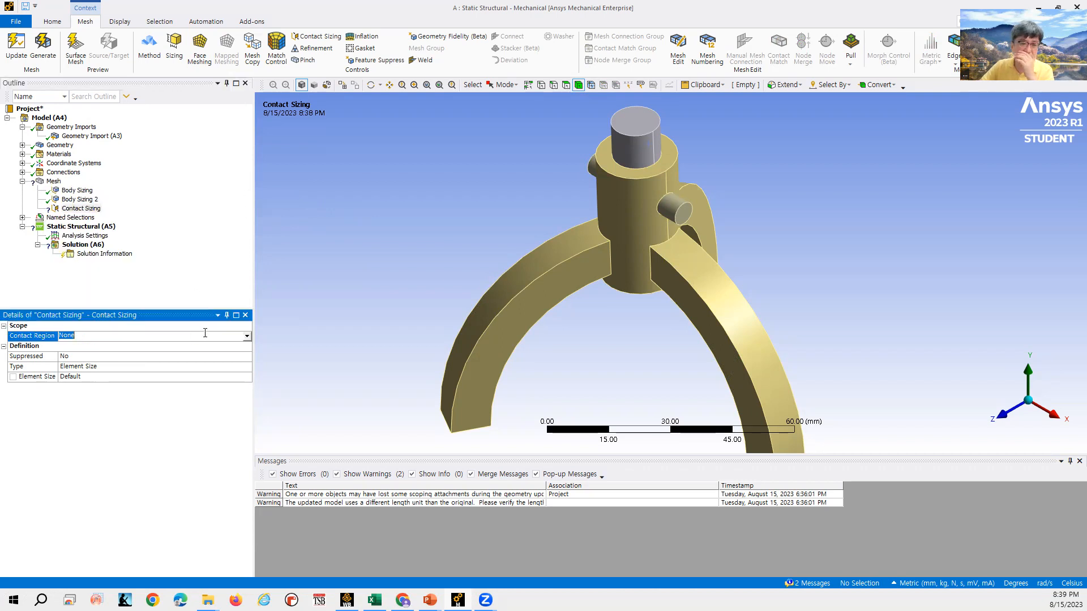
pyautogui.click(247, 336)
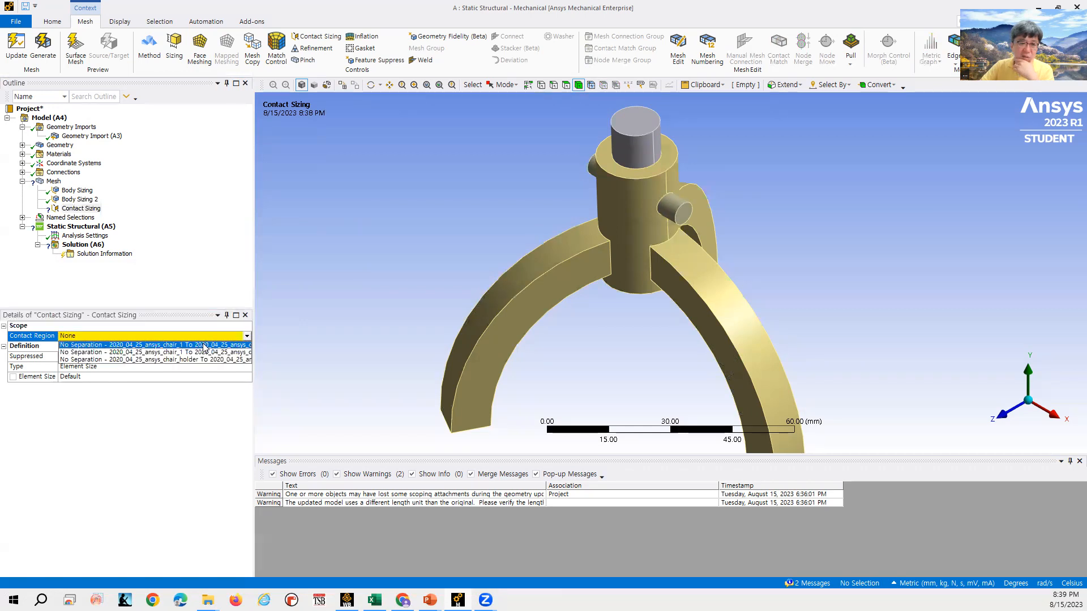
pyautogui.click(205, 345)
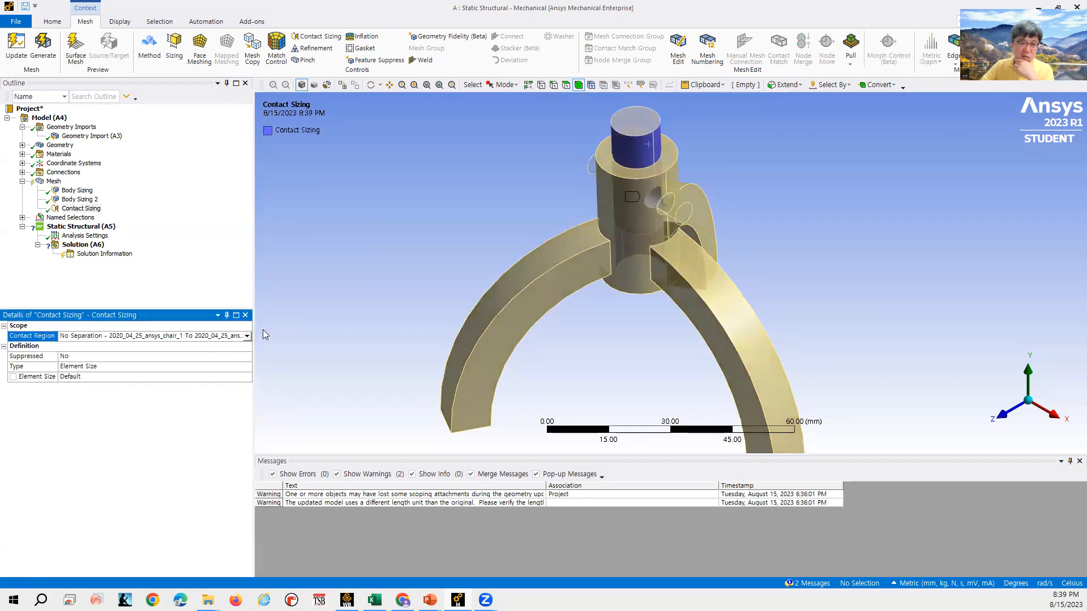
pyautogui.click(149, 369)
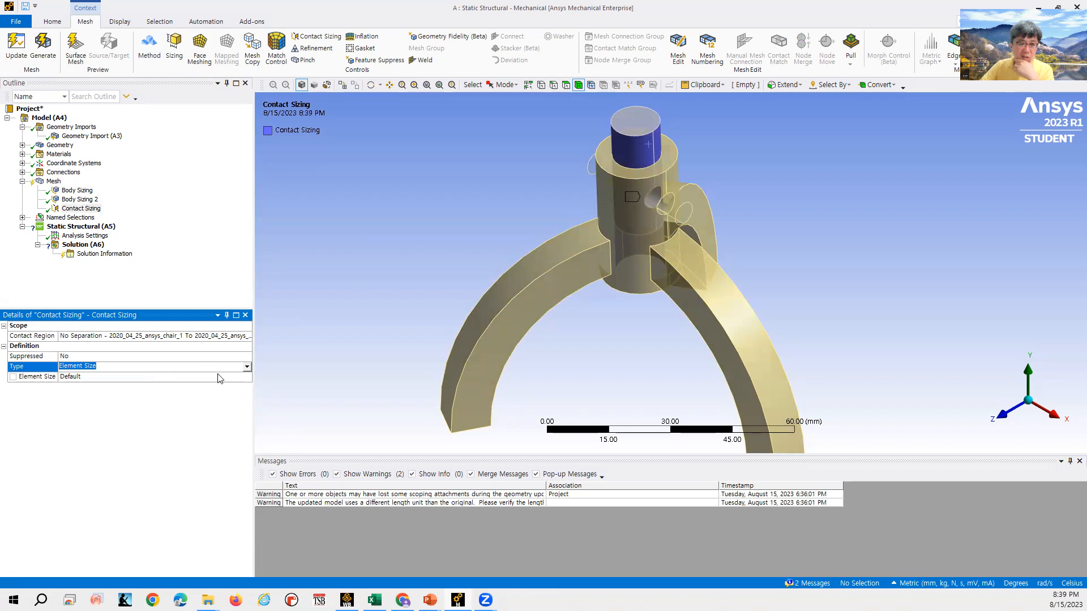
pyautogui.click(276, 335)
pyautogui.click(162, 377)
pyautogui.write('0')
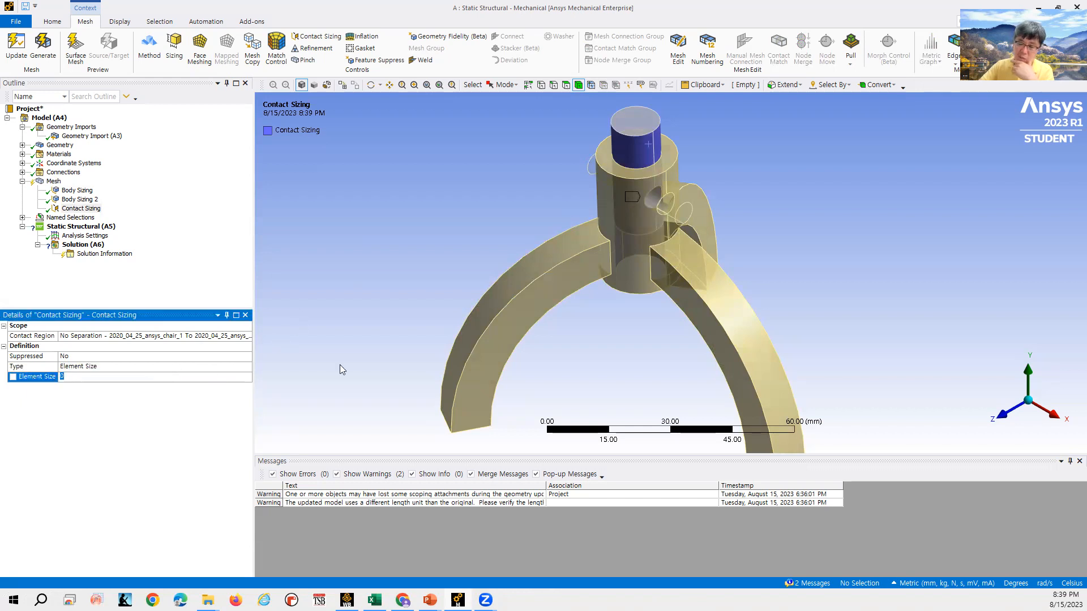
pyautogui.write('.5')
pyautogui.press('Return')
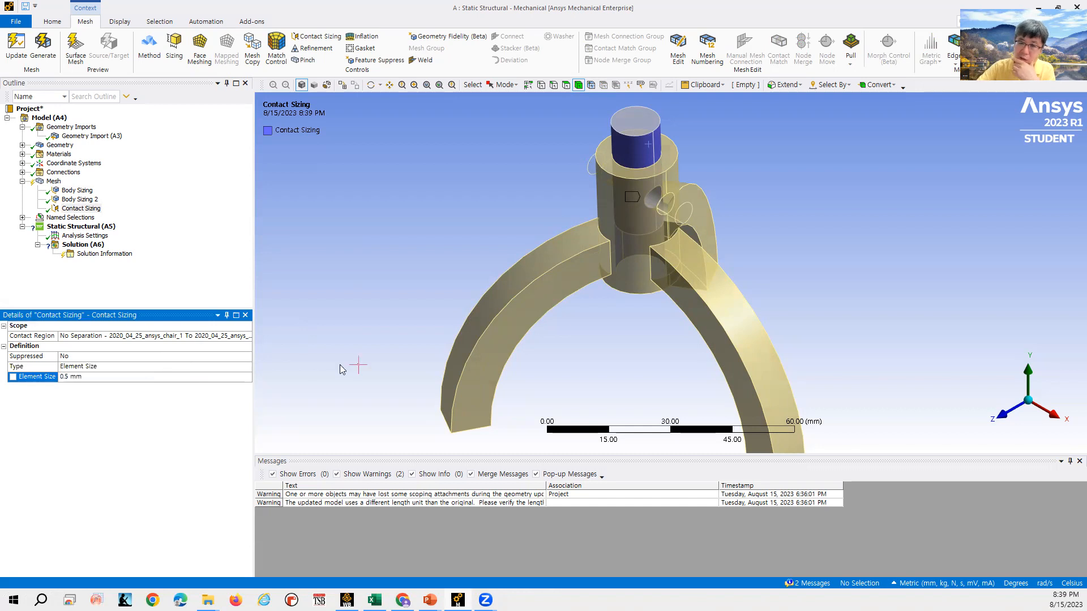
# - Generate the mesh with the contact sizing applied
pyautogui.rightClick(87, 208)
pyautogui.moveTo(90, 214)
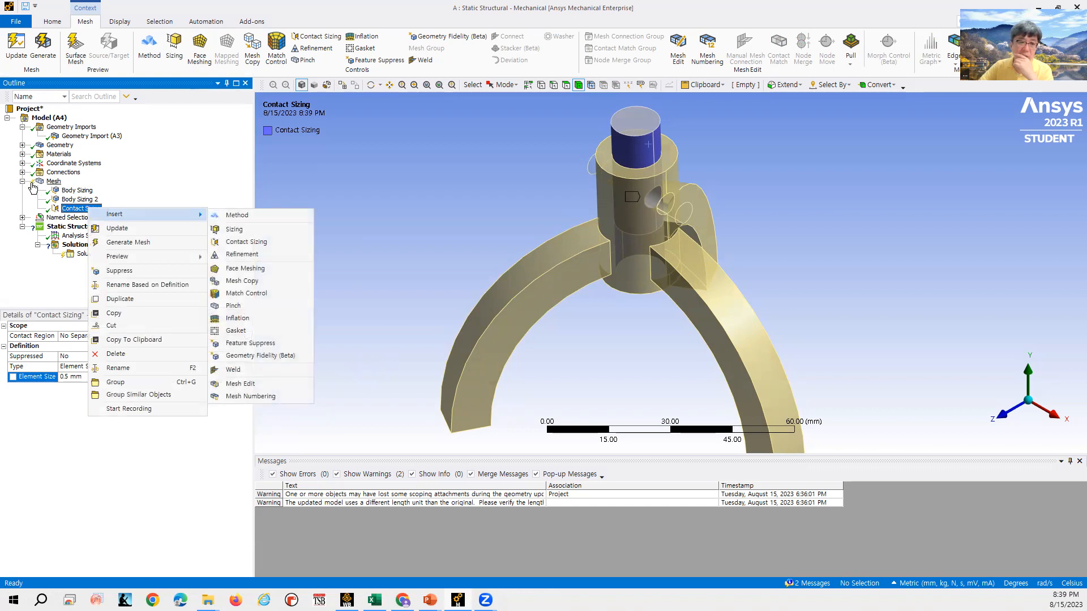
pyautogui.click(126, 230)
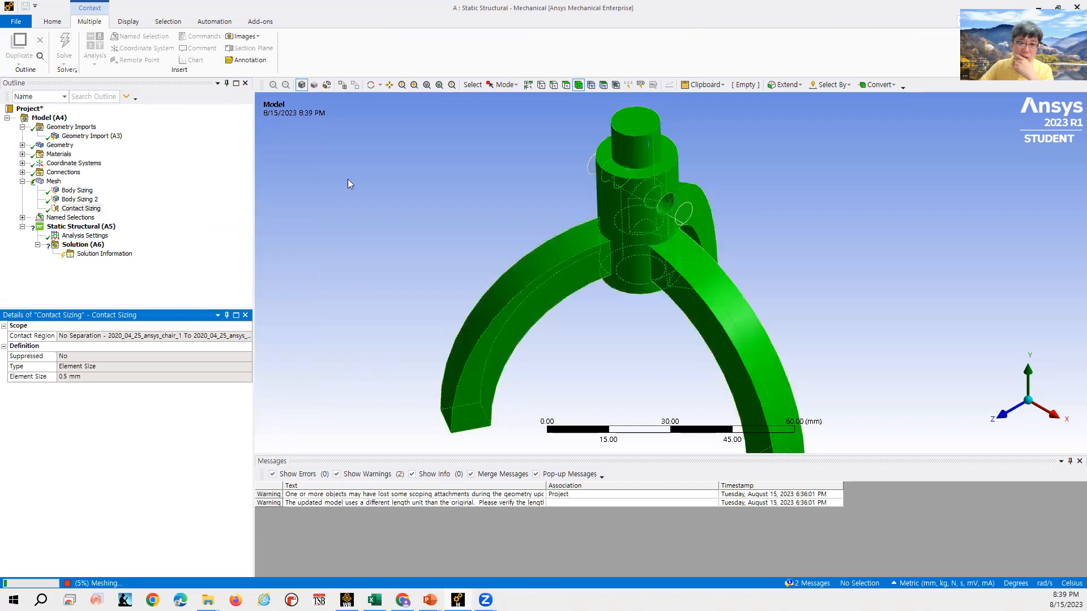
pyautogui.click(85, 209)
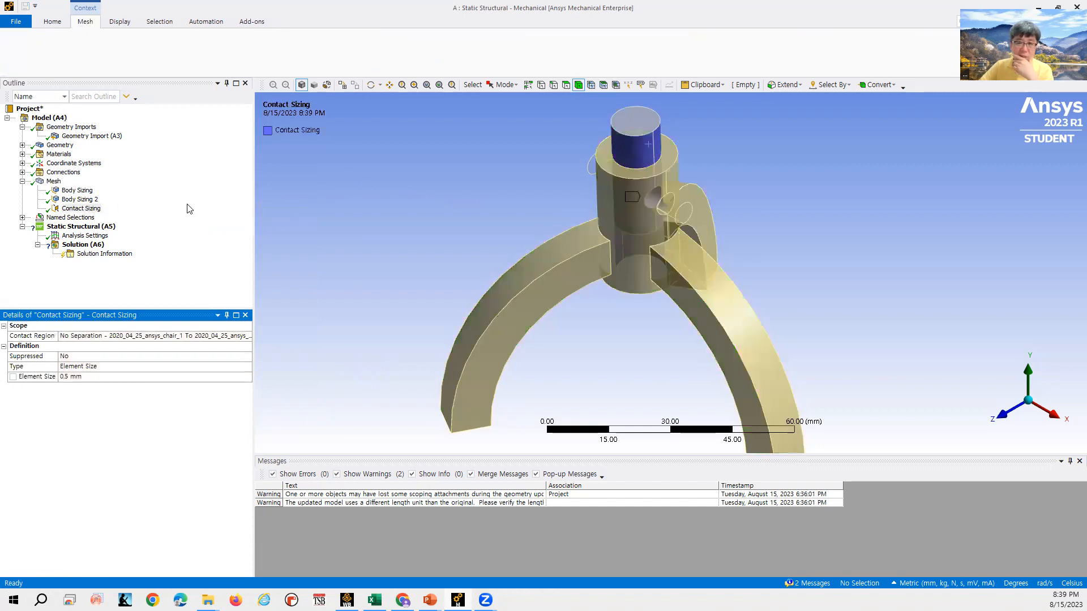
# - Zoom in to examine the mesh density where the pin meets the chair and holder
pyautogui.click(54, 182)
pyautogui.scroll(4, 651, 147)
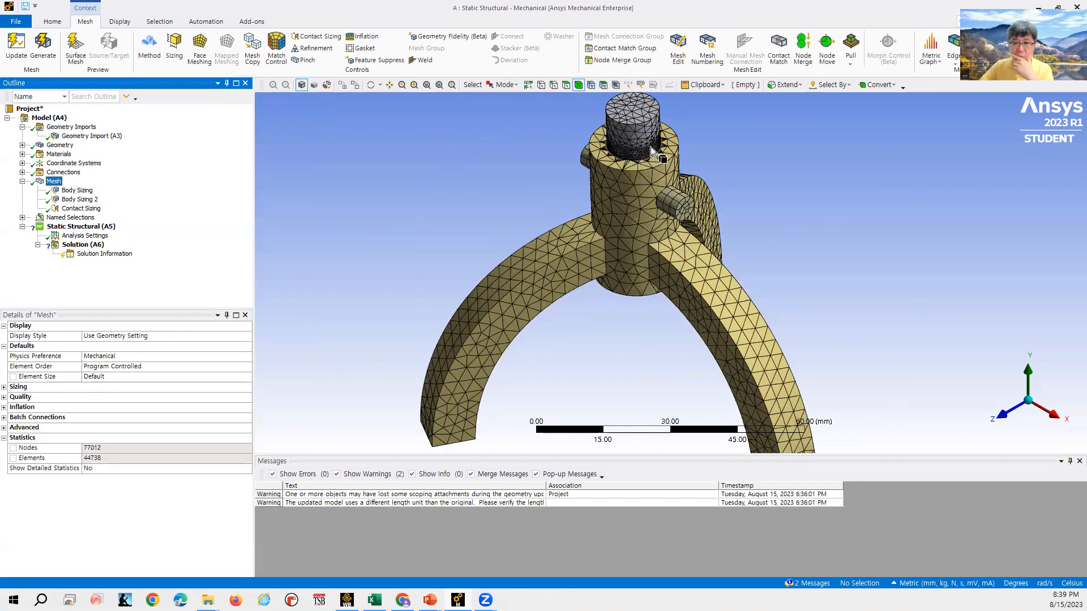
pyautogui.scroll(1, 651, 133)
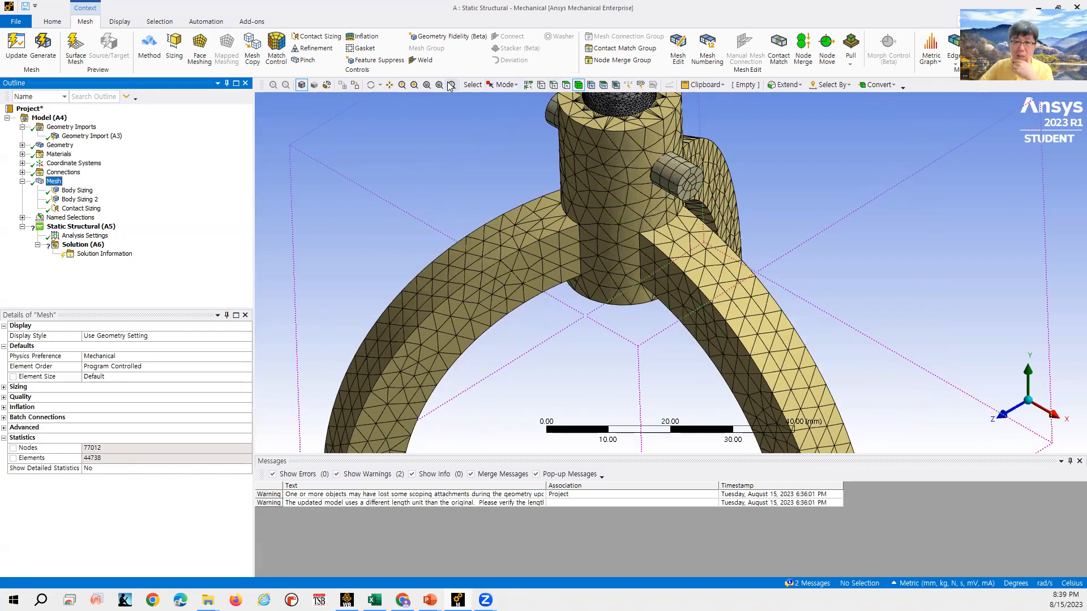
pyautogui.click(390, 84)
pyautogui.moveTo(594, 150); pyautogui.dragTo(641, 195)
pyautogui.scroll(2, 643, 188)
pyautogui.scroll(3, 603, 209)
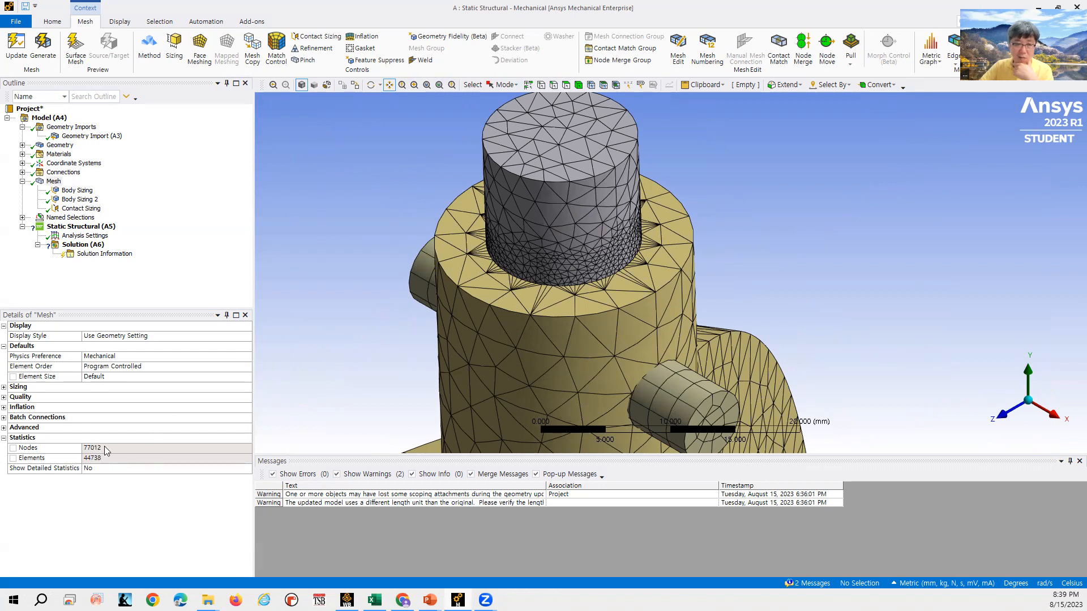
pyautogui.scroll(-2, 439, 238)
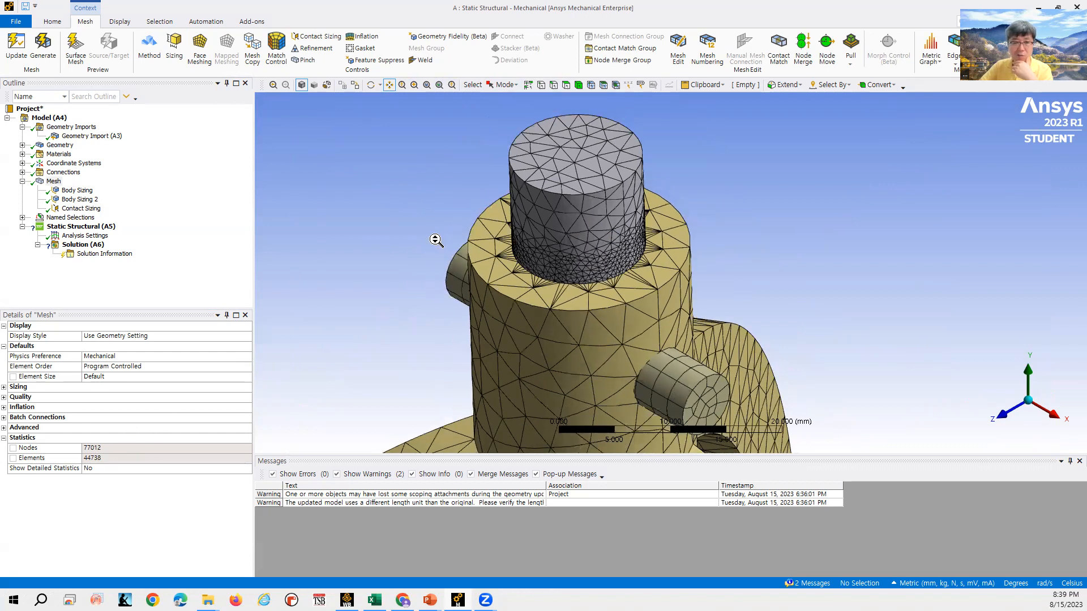
pyautogui.scroll(-1, 436, 240)
pyautogui.scroll(-1, 309, 224)
# - Rescope the Contact Sizing to the chair_holder No Separation contact region and remesh
pyautogui.click(82, 209)
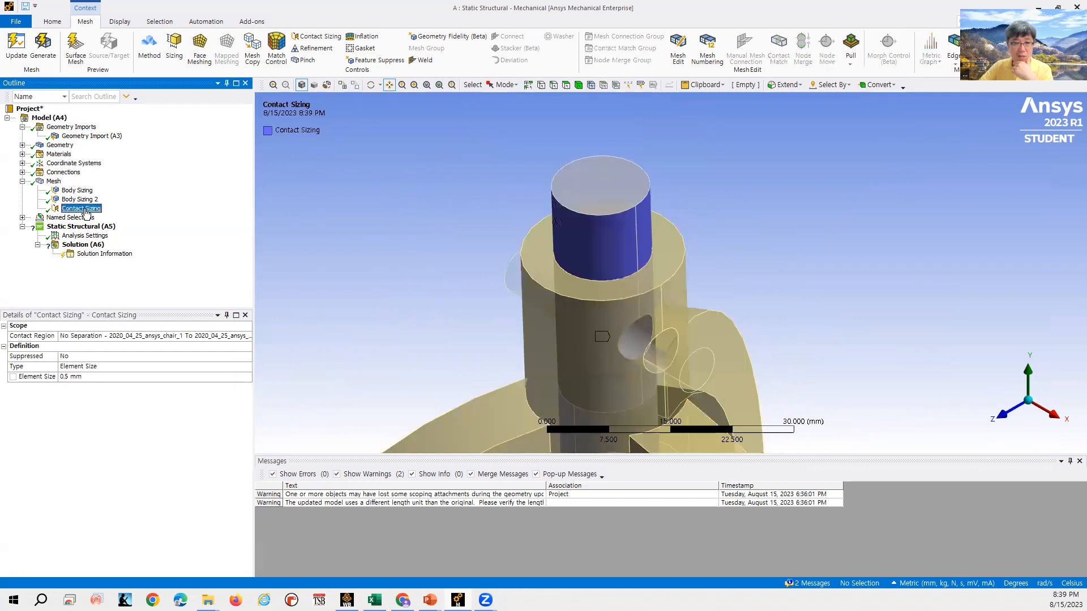
pyautogui.click(170, 336)
pyautogui.click(247, 336)
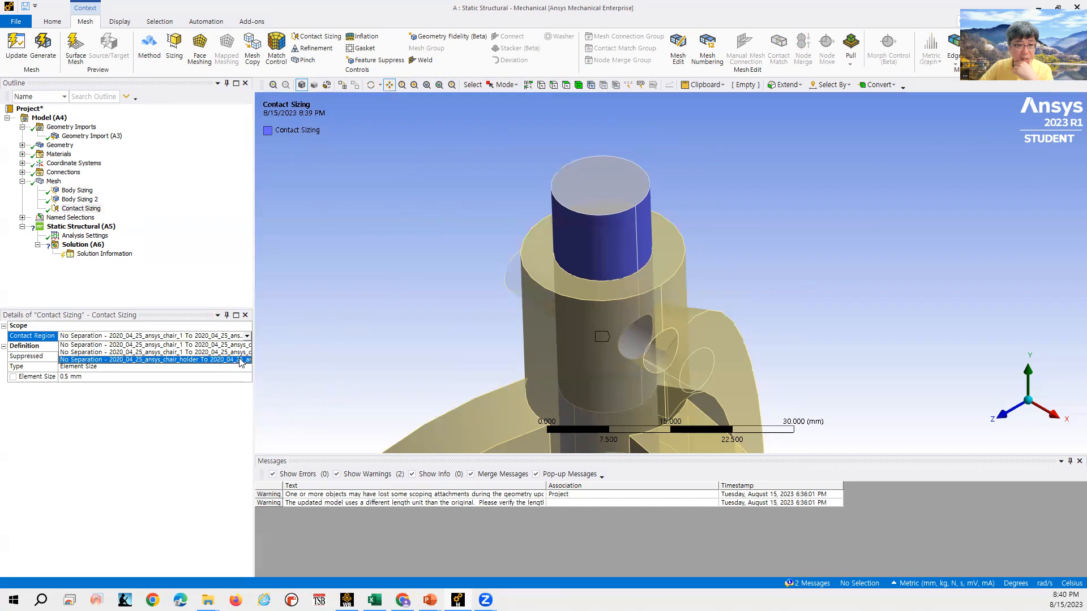
pyautogui.click(241, 360)
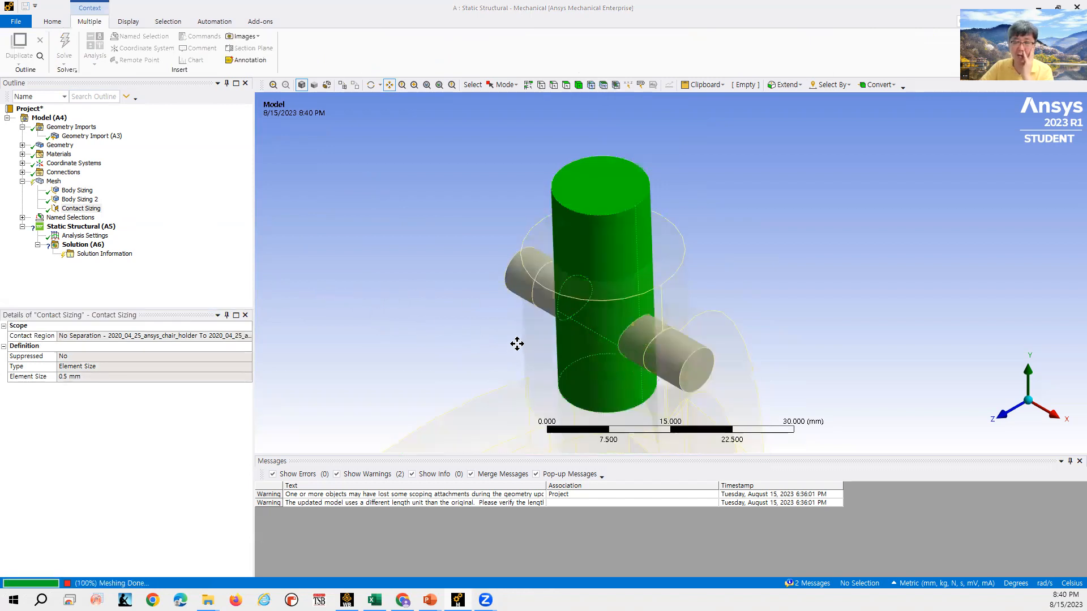
# - Inspect the updated mesh around the holder and pins at several zoom levels
pyautogui.click(53, 182)
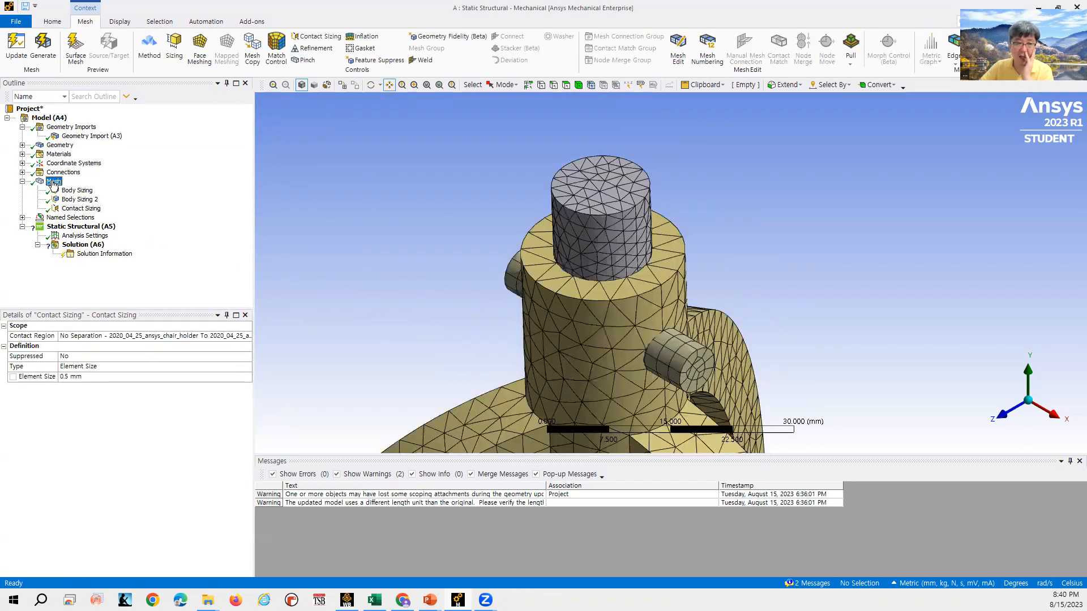
pyautogui.scroll(-1, 659, 336)
pyautogui.scroll(4, 659, 337)
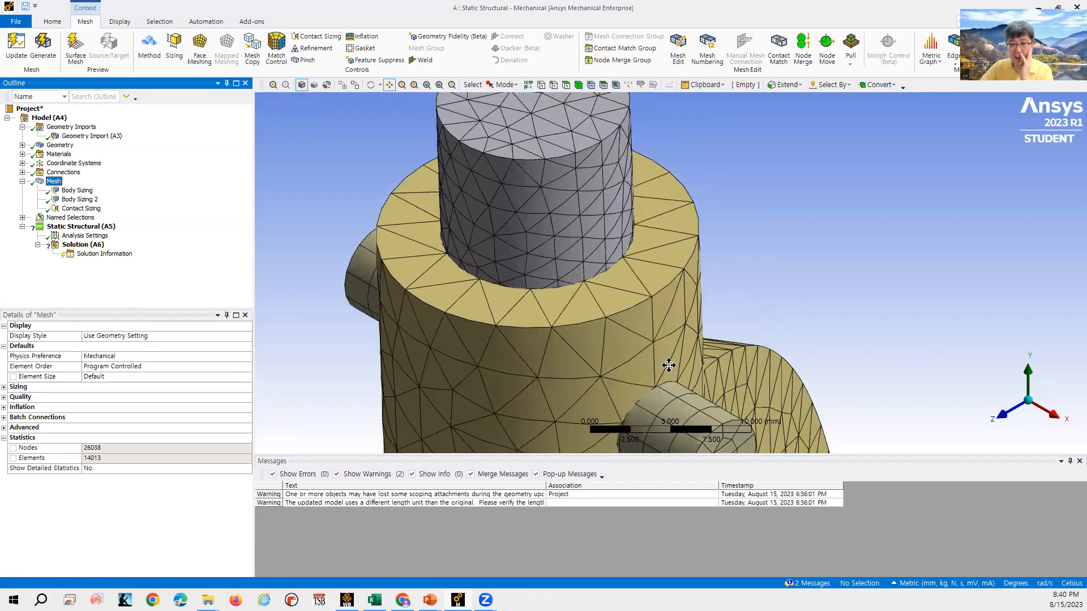
pyautogui.scroll(-4, 669, 346)
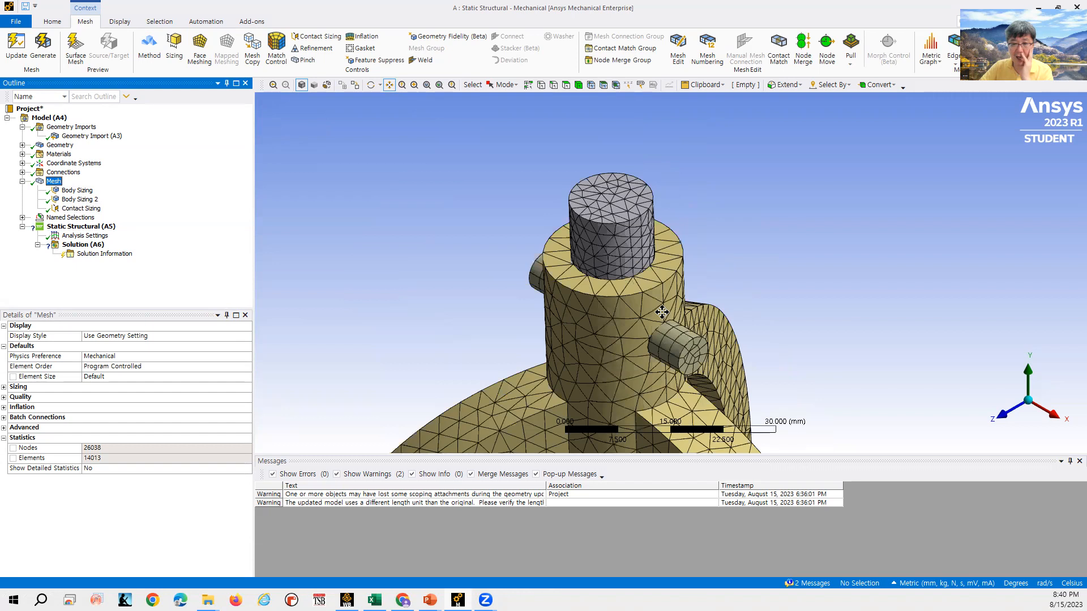
pyautogui.scroll(-1, 686, 346)
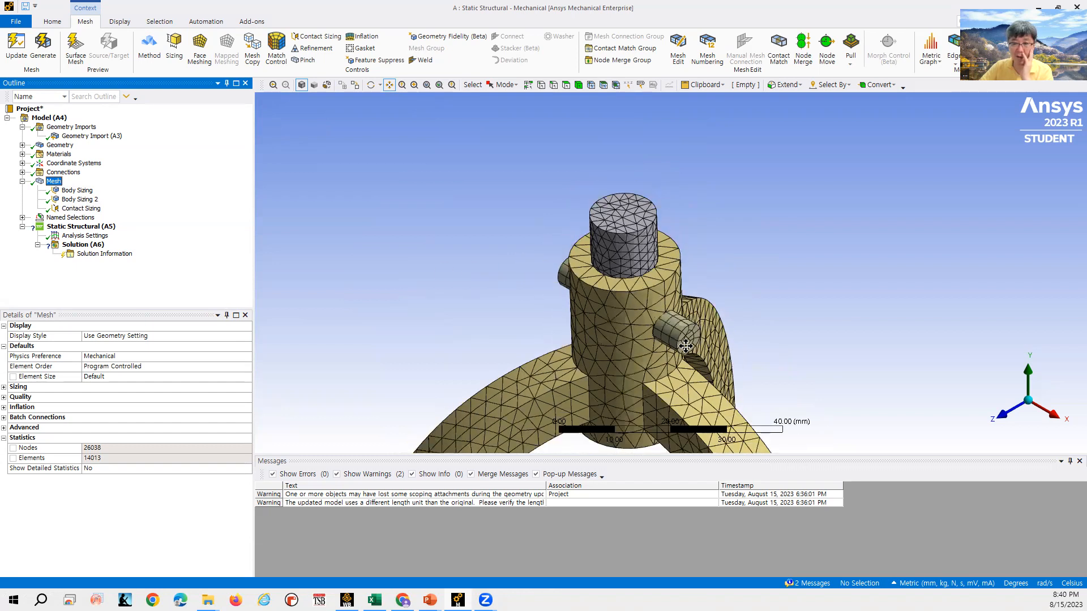
pyautogui.scroll(-1, 685, 346)
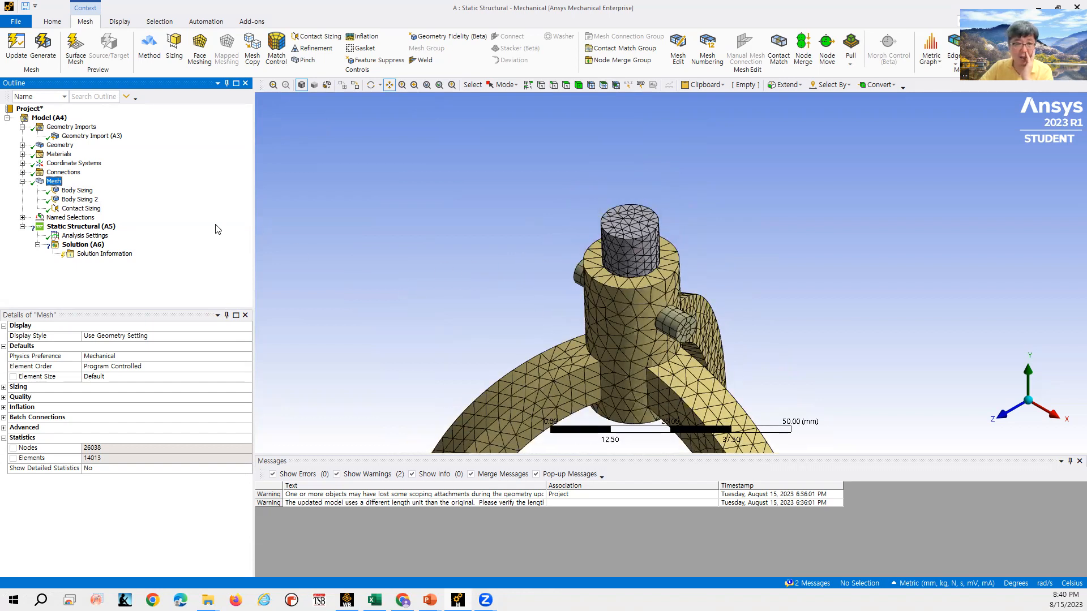
# - Hide the chair_1 body and zoom in on the mesh of the holder and pins
pyautogui.click(23, 145)
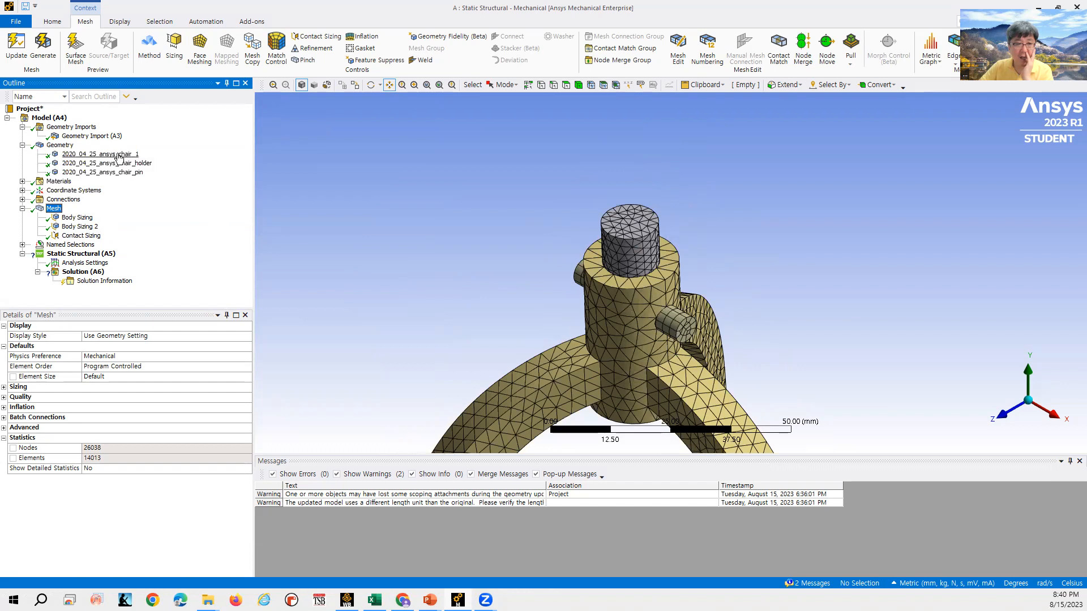
pyautogui.click(119, 154)
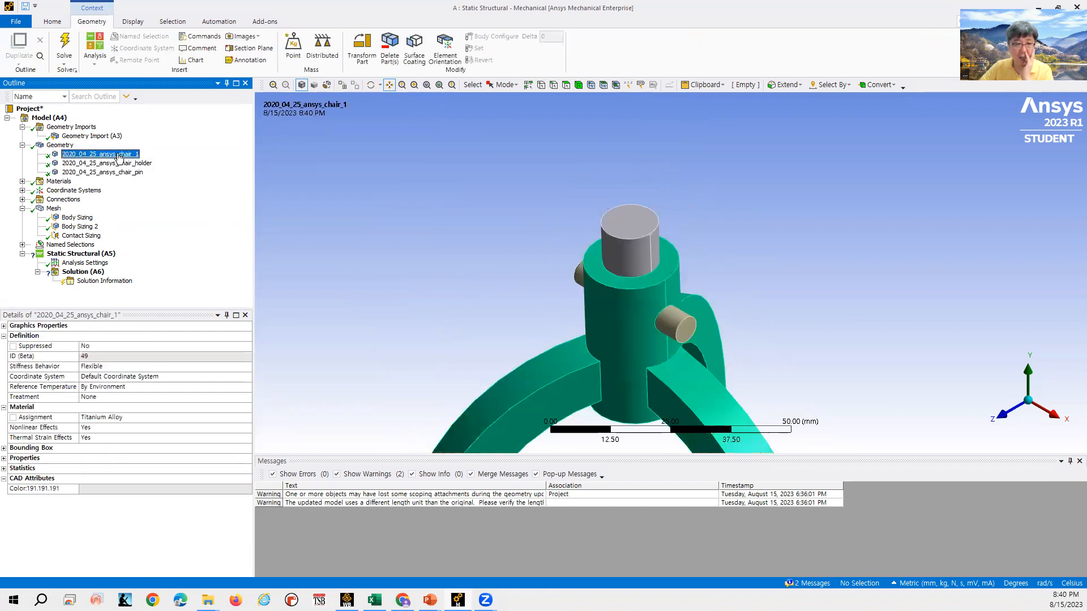
pyautogui.rightClick(119, 158)
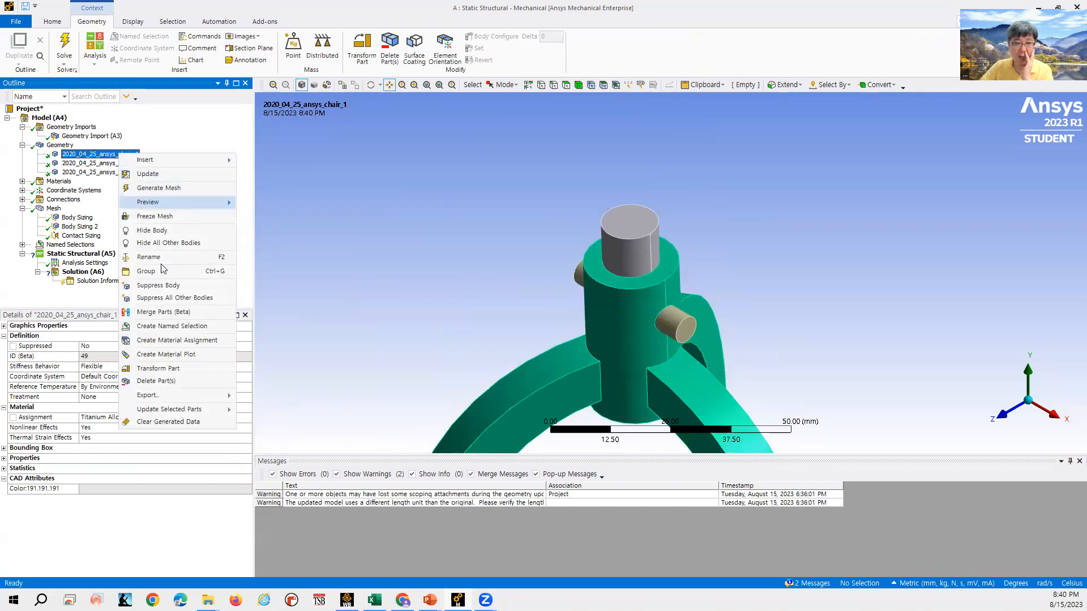
pyautogui.click(158, 232)
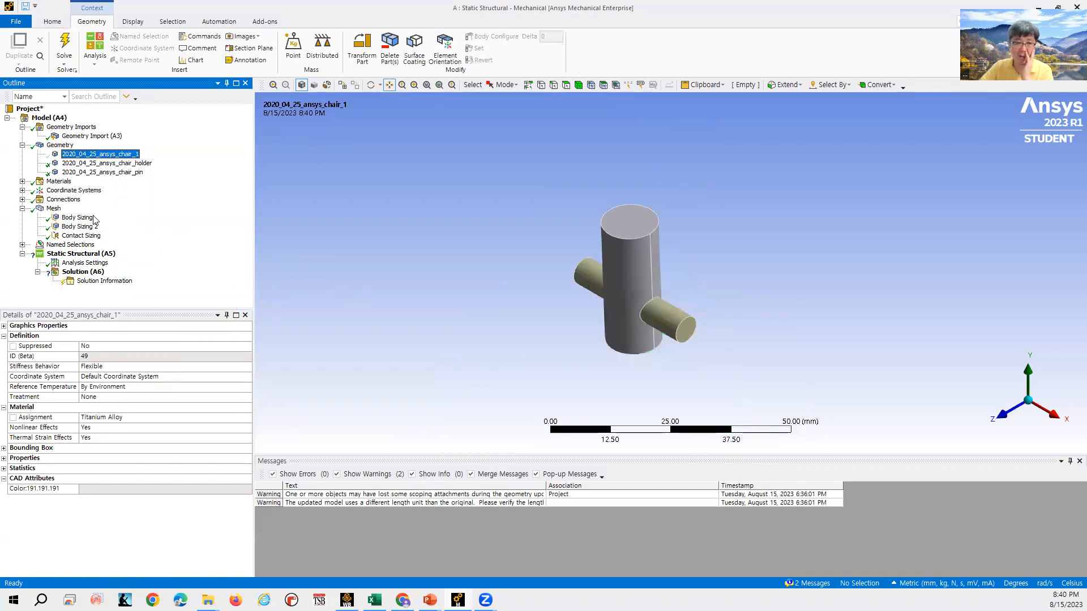
pyautogui.click(59, 211)
pyautogui.scroll(5, 662, 307)
pyautogui.scroll(2, 632, 334)
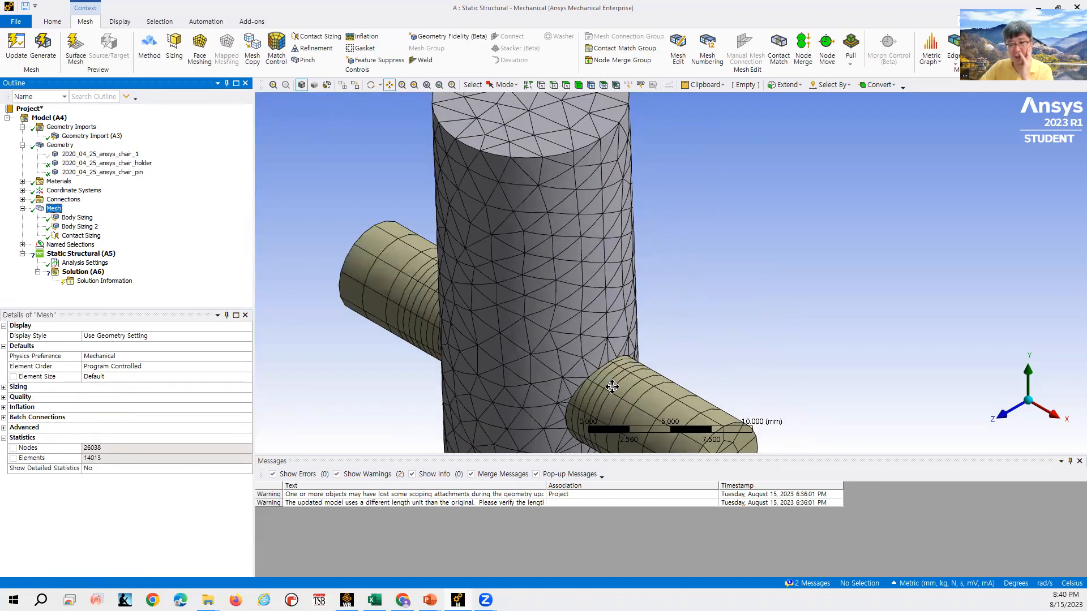
pyautogui.scroll(-4, 601, 376)
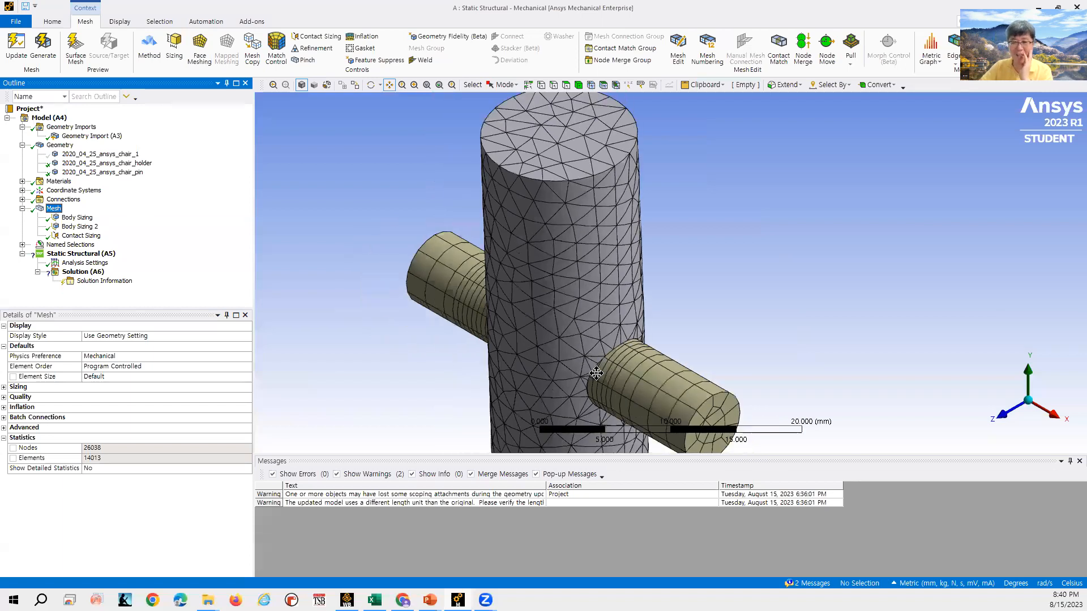
pyautogui.scroll(-1, 597, 373)
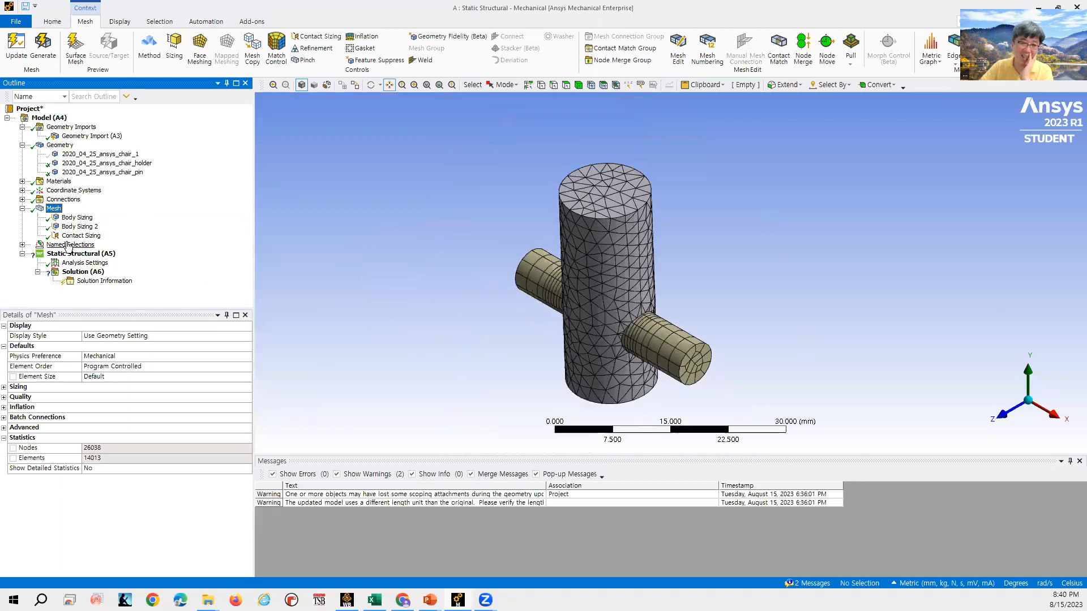
# - Show all bodies again and zoom out to view the whole meshed assembly
pyautogui.rightClick(444, 185)
pyautogui.click(484, 233)
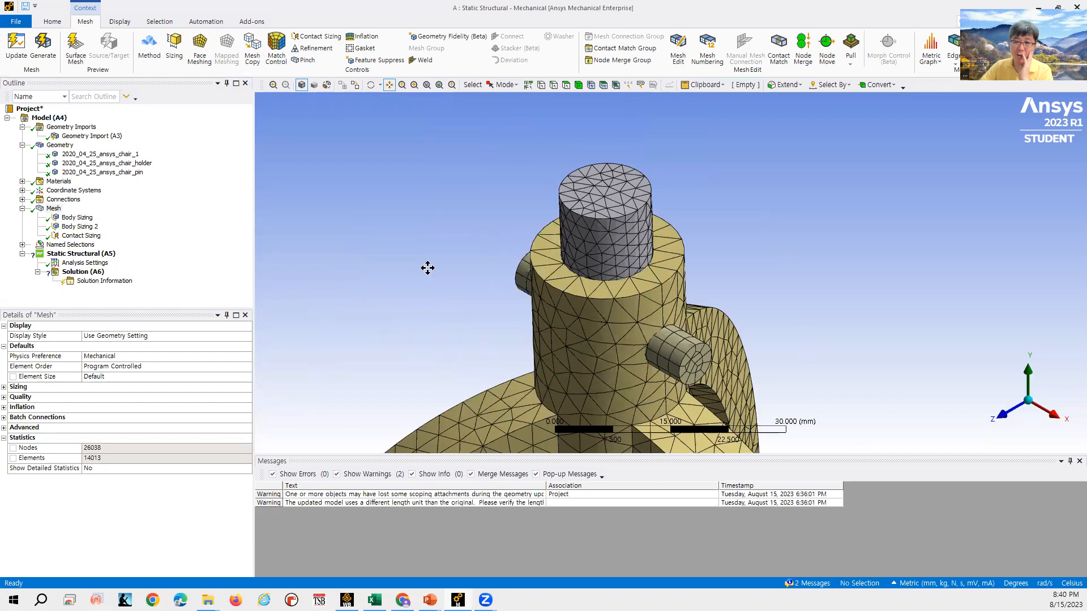
pyautogui.scroll(1, 555, 321)
pyautogui.scroll(-4, 555, 322)
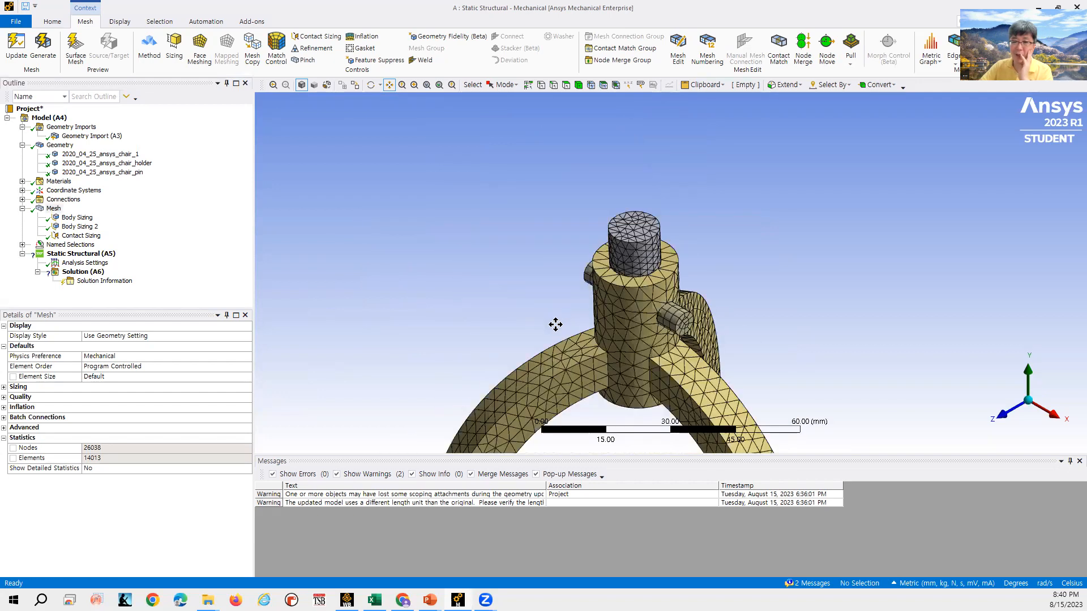
# - Insert a Refinement mesh control on the Mesh and scope it to the pin's cylindrical face
pyautogui.scroll(3, 623, 411)
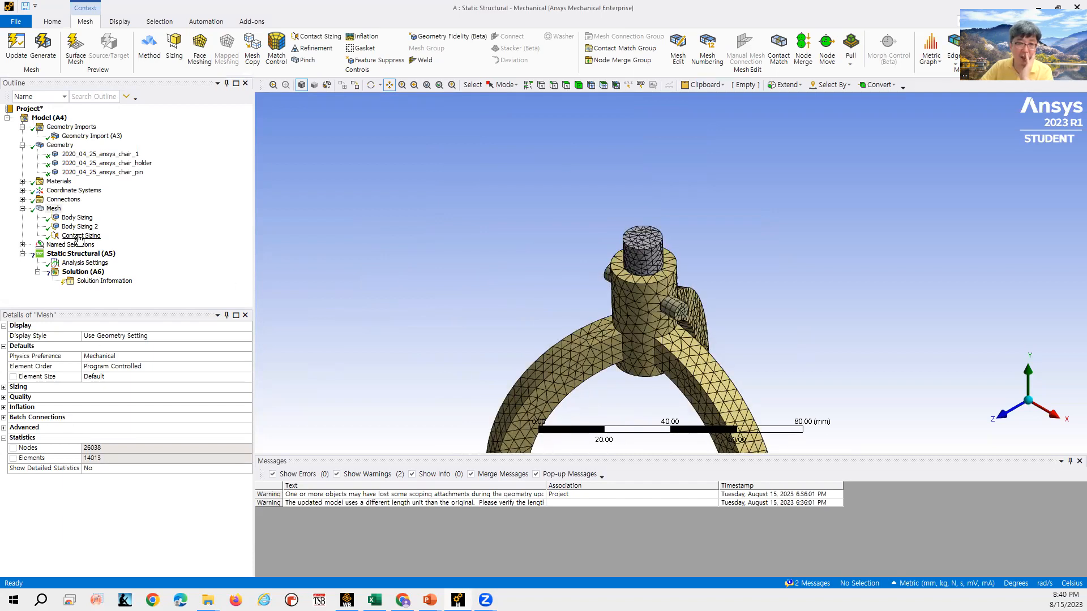
pyautogui.rightClick(58, 213)
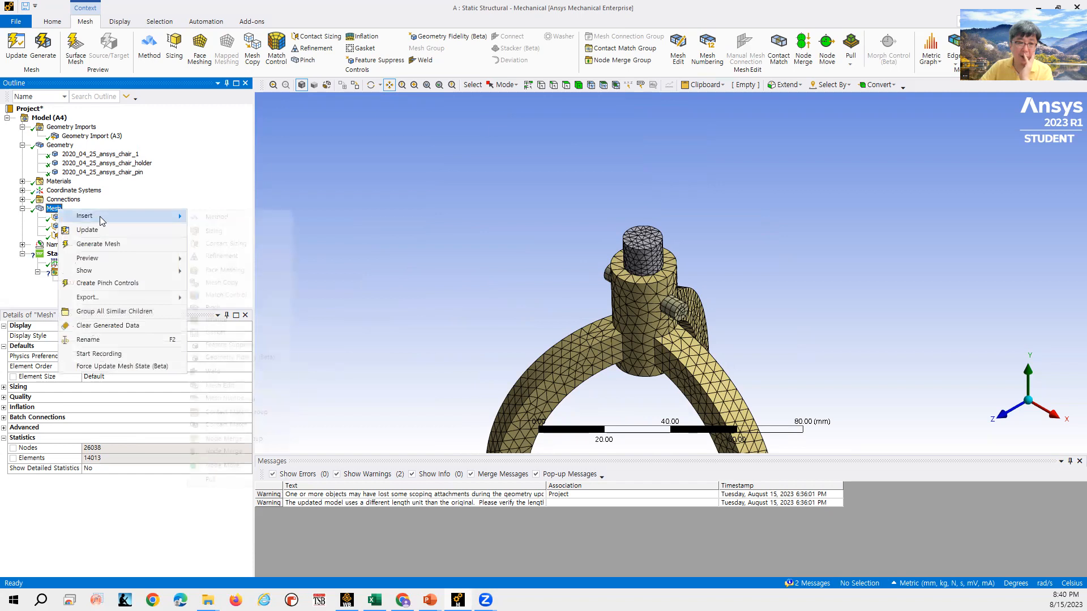
pyautogui.moveTo(100, 216)
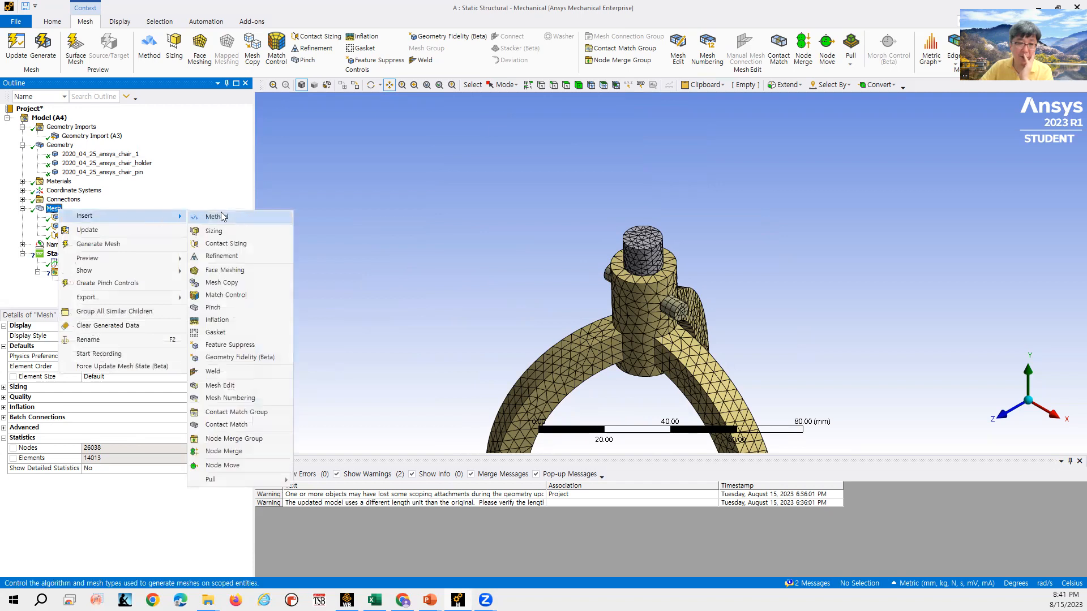
pyautogui.click(238, 255)
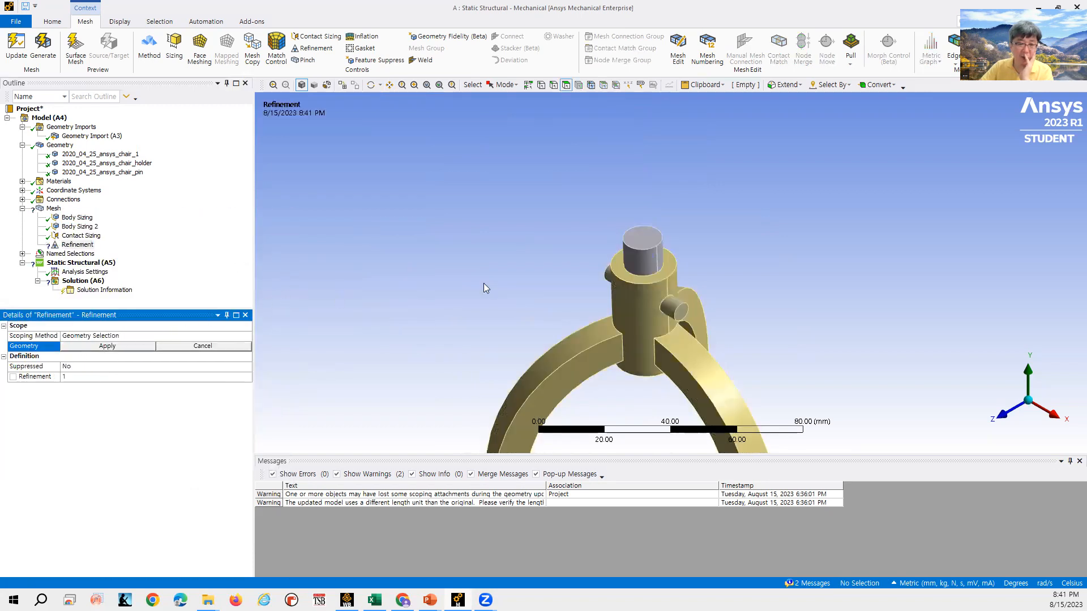
pyautogui.click(681, 310)
pyautogui.click(556, 88)
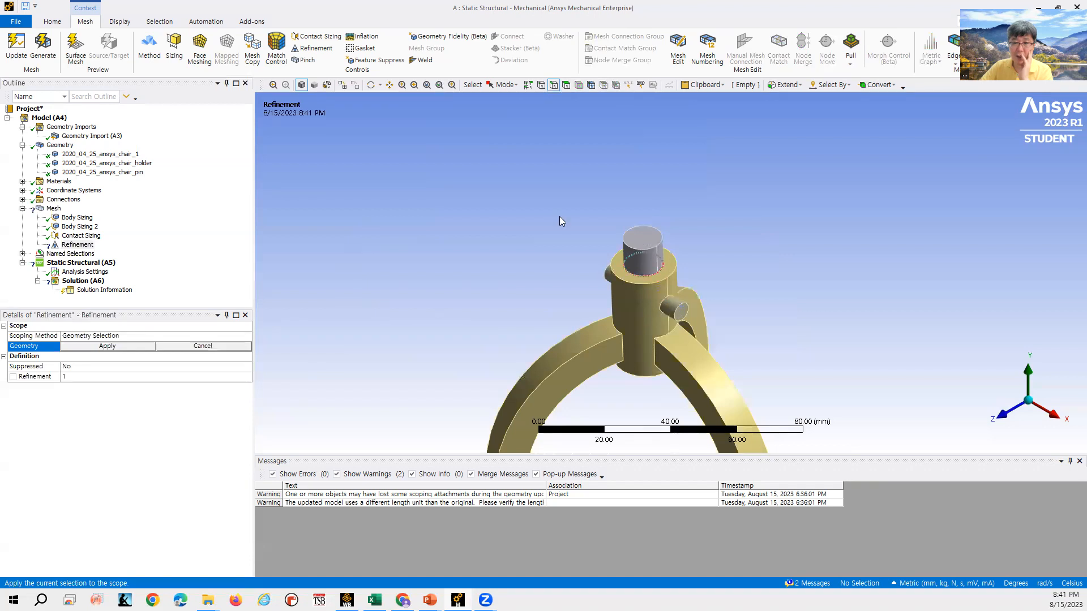
pyautogui.click(568, 88)
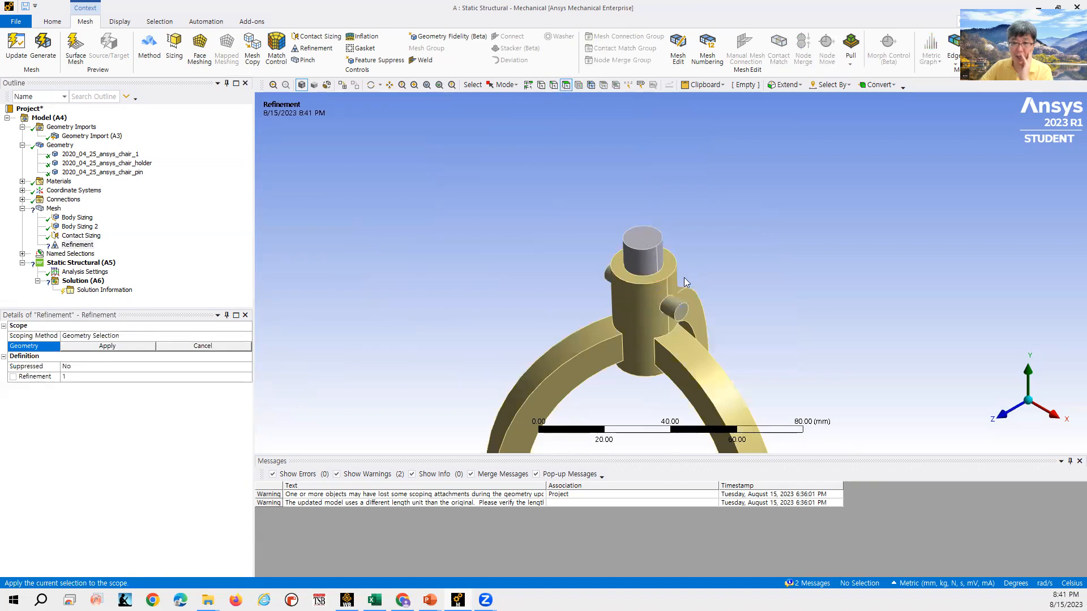
pyautogui.click(672, 303)
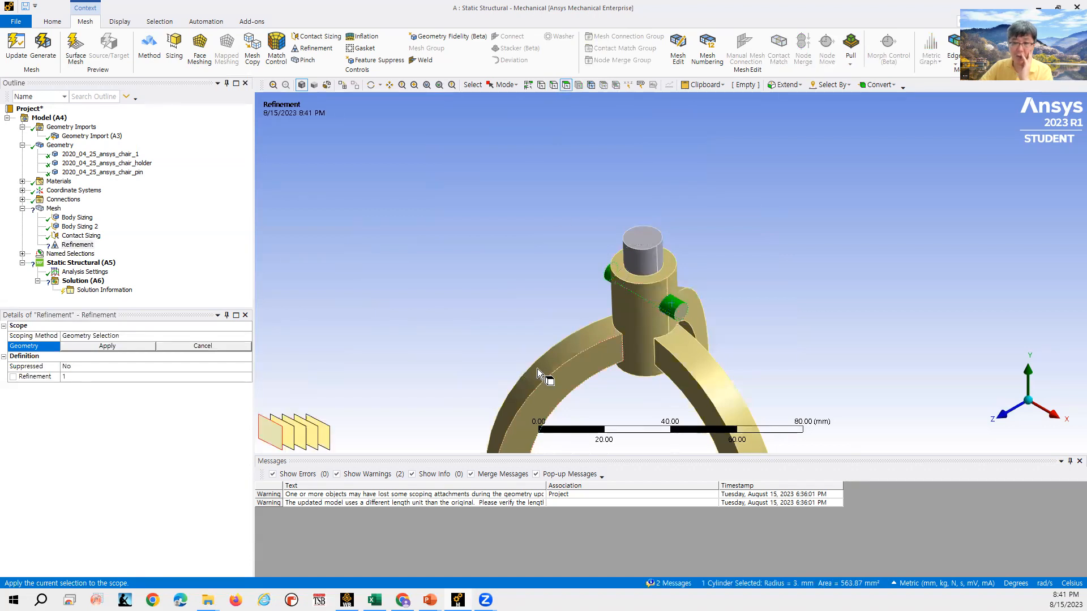
pyautogui.click(137, 347)
pyautogui.click(121, 378)
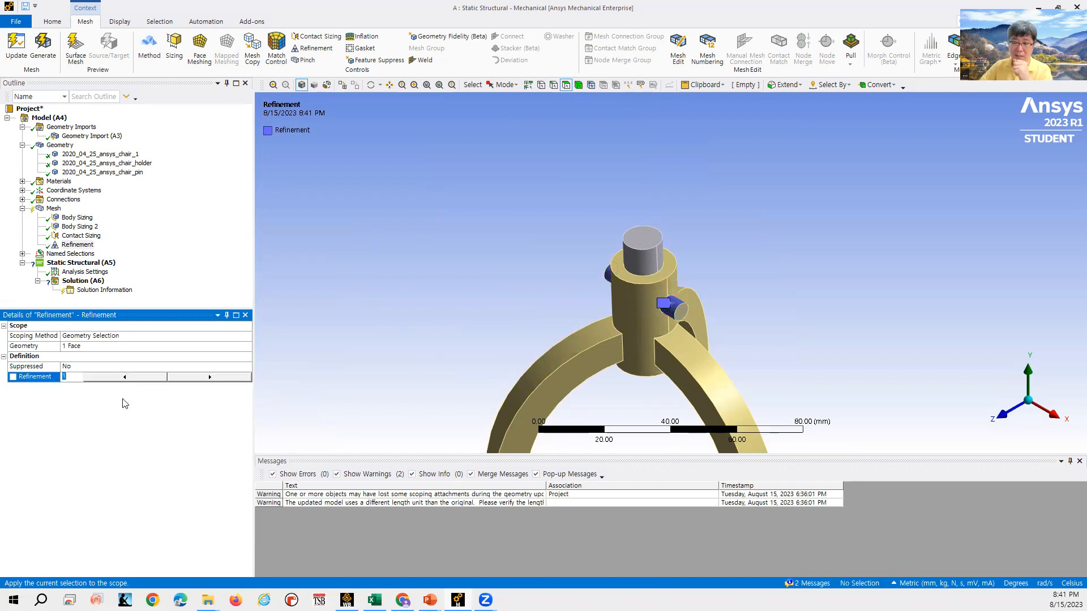
# - Switch to the lecture slides and page through the Local Mesh sizing, contact sizing and refinement slides
pyautogui.click(430, 600)
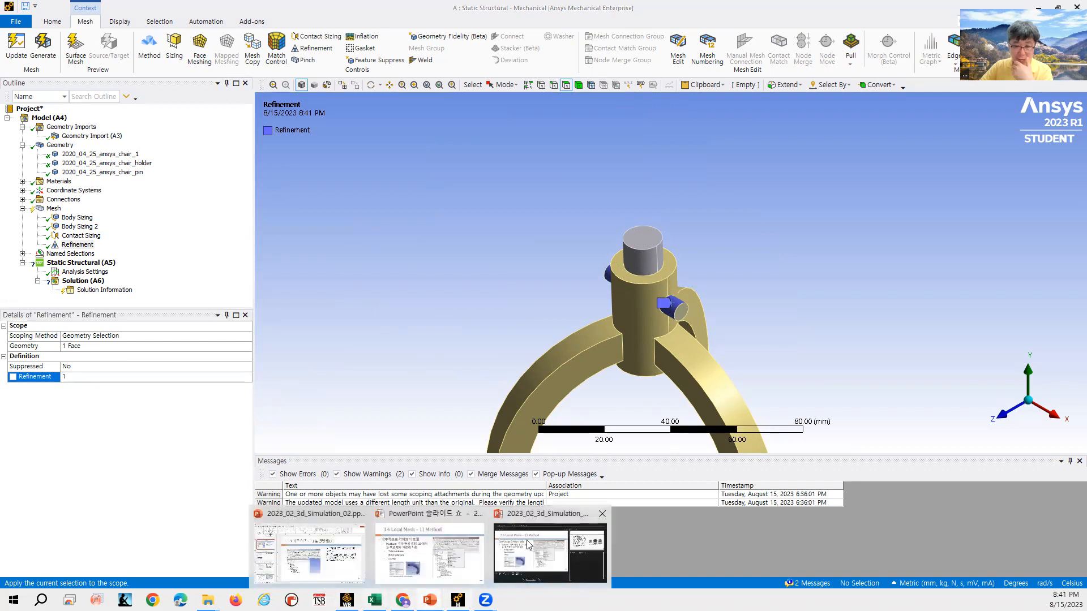
pyautogui.click(428, 543)
pyautogui.click(347, 285)
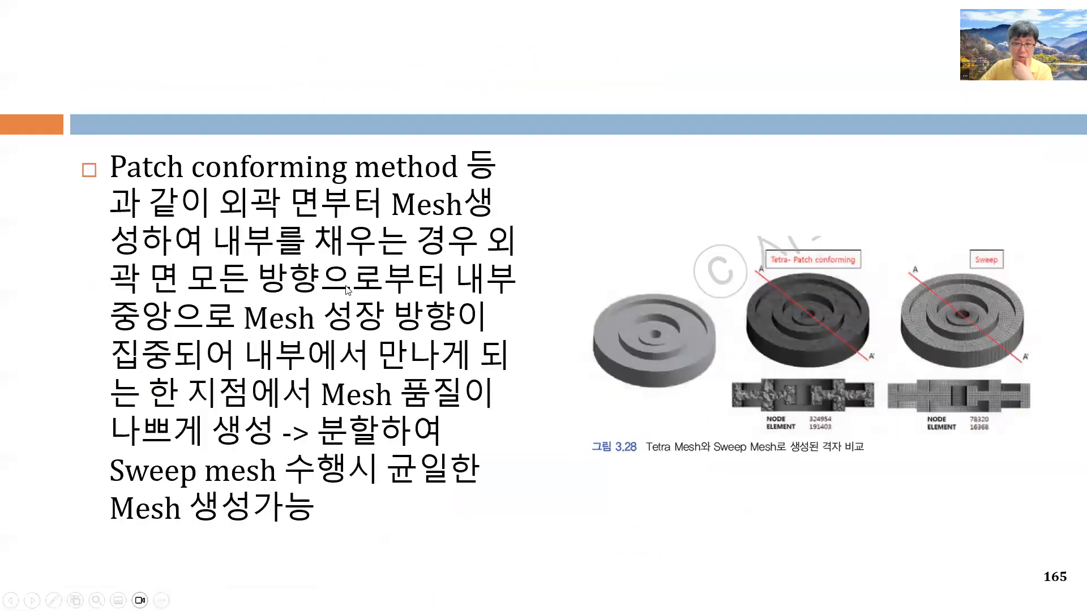
pyautogui.click(342, 283)
pyautogui.click(343, 282)
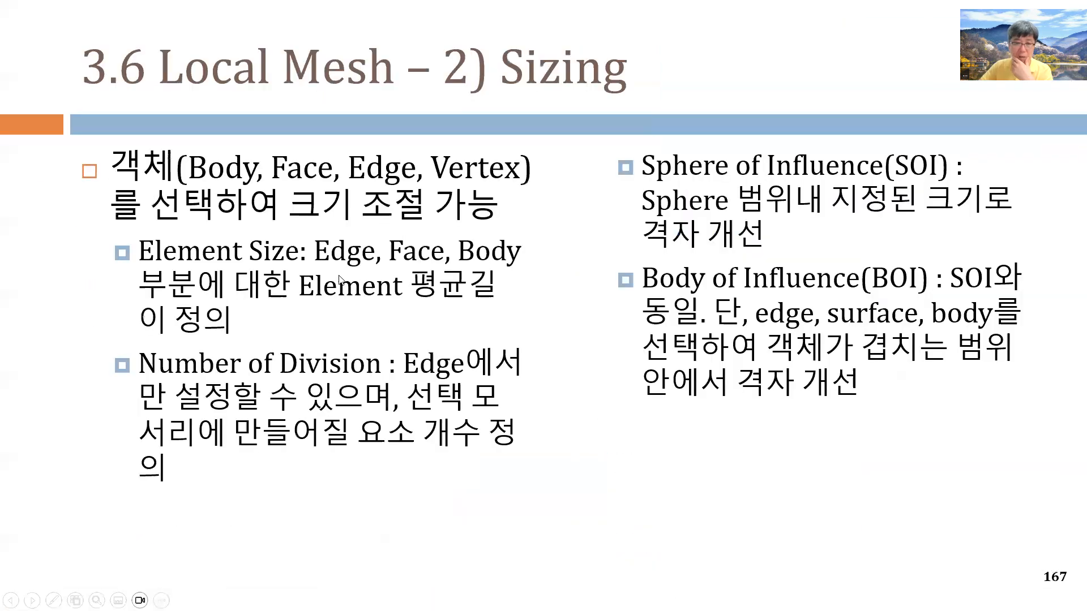
pyautogui.click(341, 279)
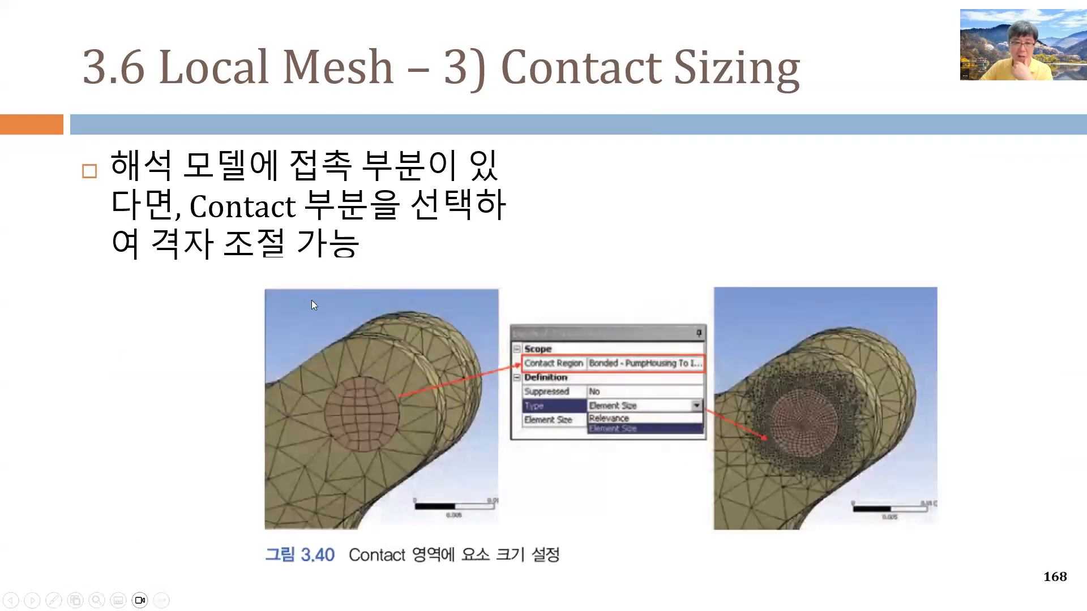
pyautogui.click(369, 316)
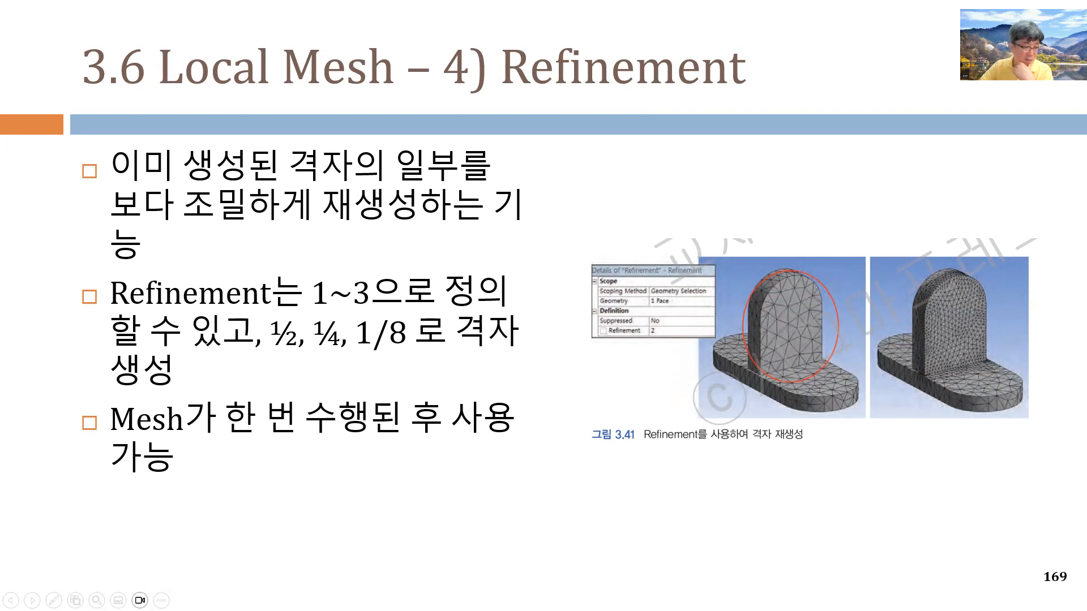
pyautogui.hotkey('alt', 'Tab')
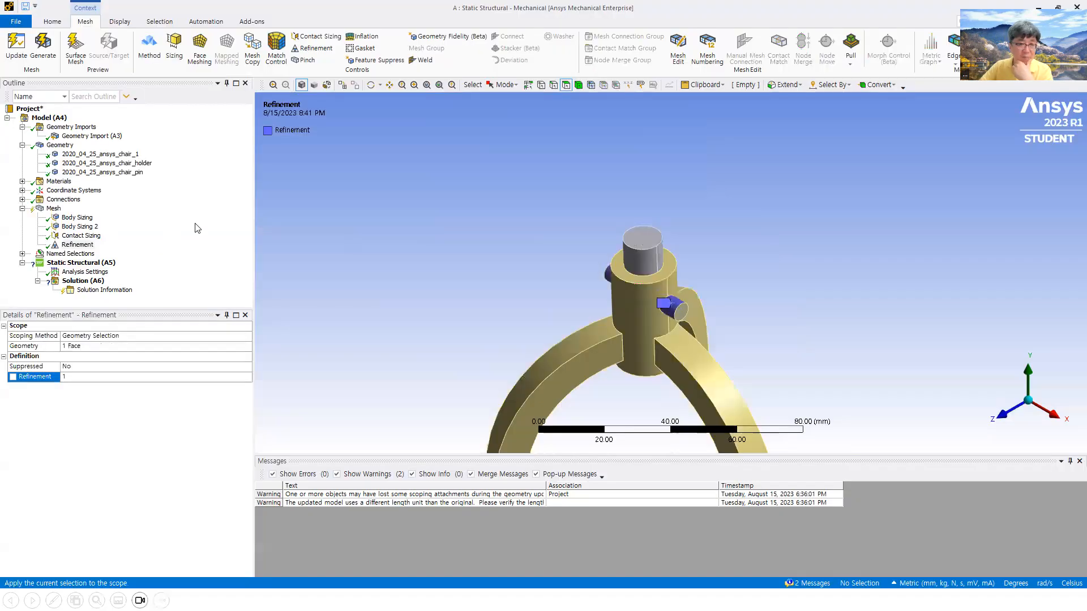
# - Set the Refinement level to 3 and regenerate the mesh
pyautogui.click(85, 377)
pyautogui.write('3')
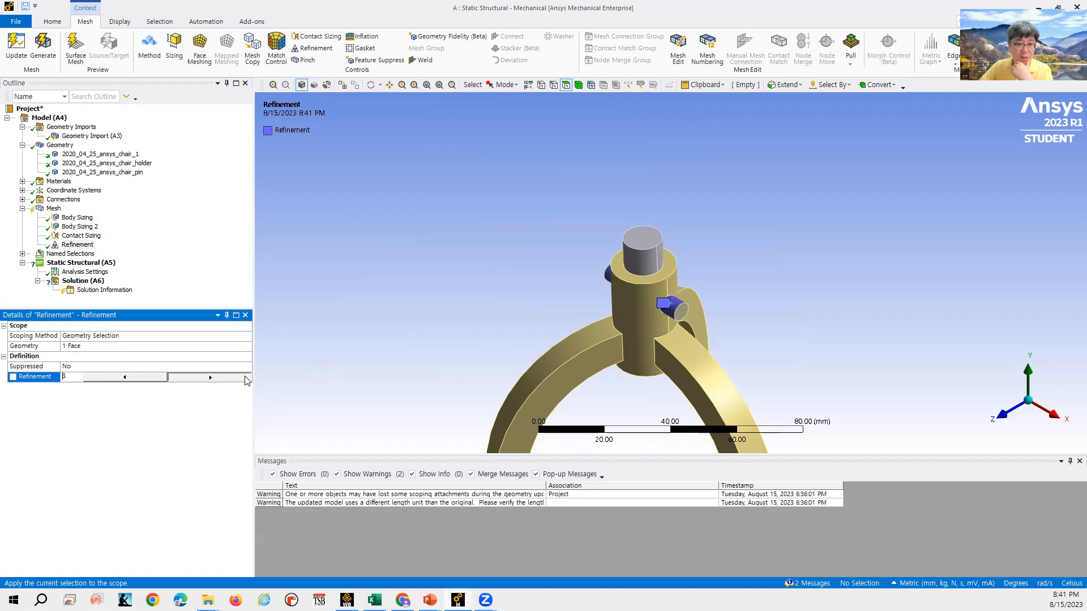
pyautogui.rightClick(52, 209)
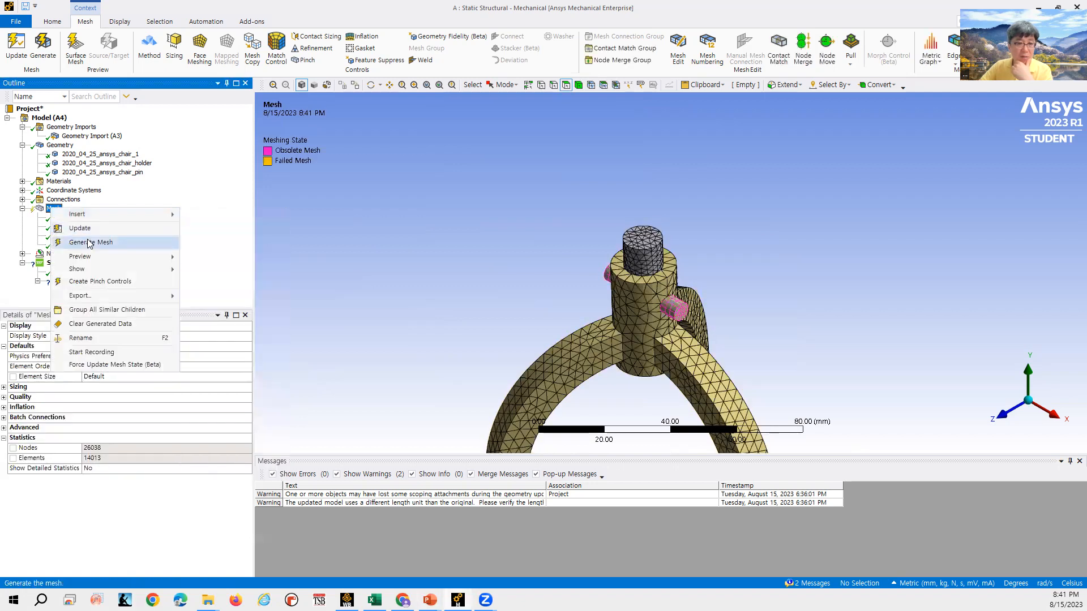
pyautogui.click(89, 244)
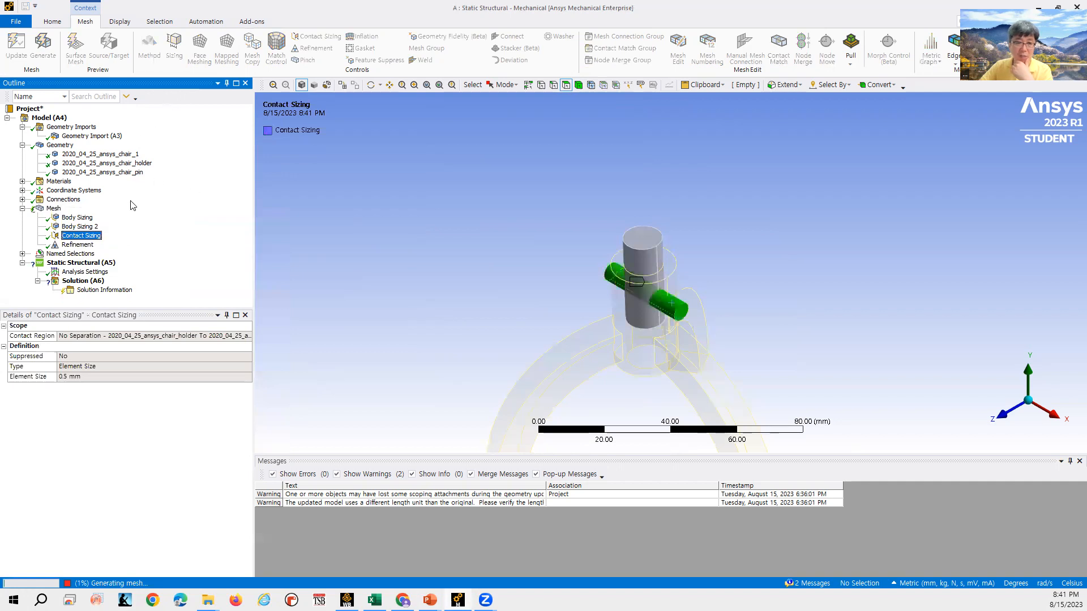
pyautogui.click(54, 209)
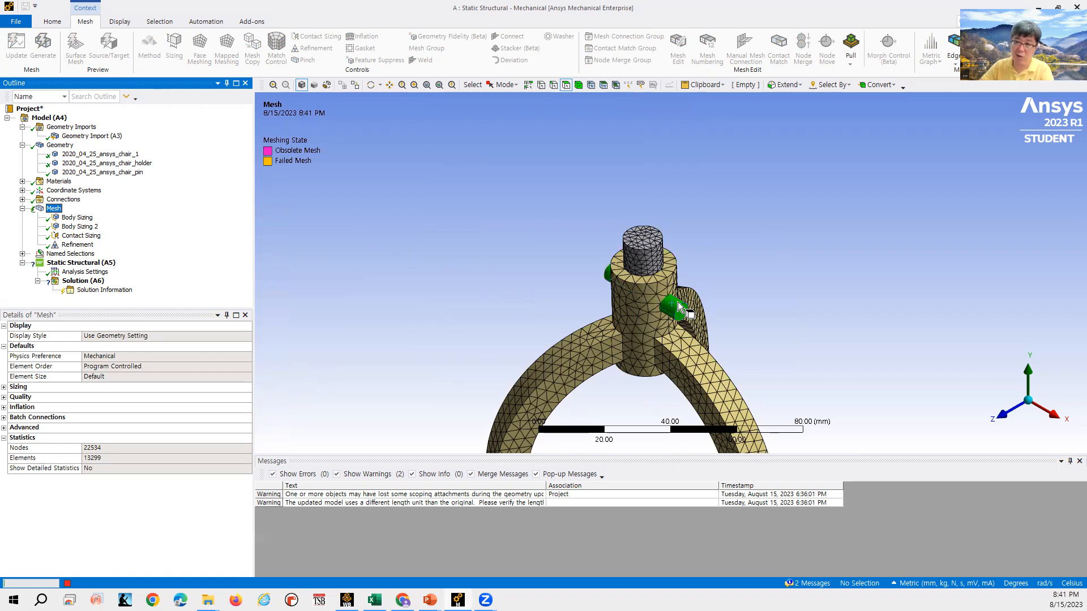
# - Zoom in to inspect the refined mesh on the pin faces of the assembly
pyautogui.scroll(4, 677, 304)
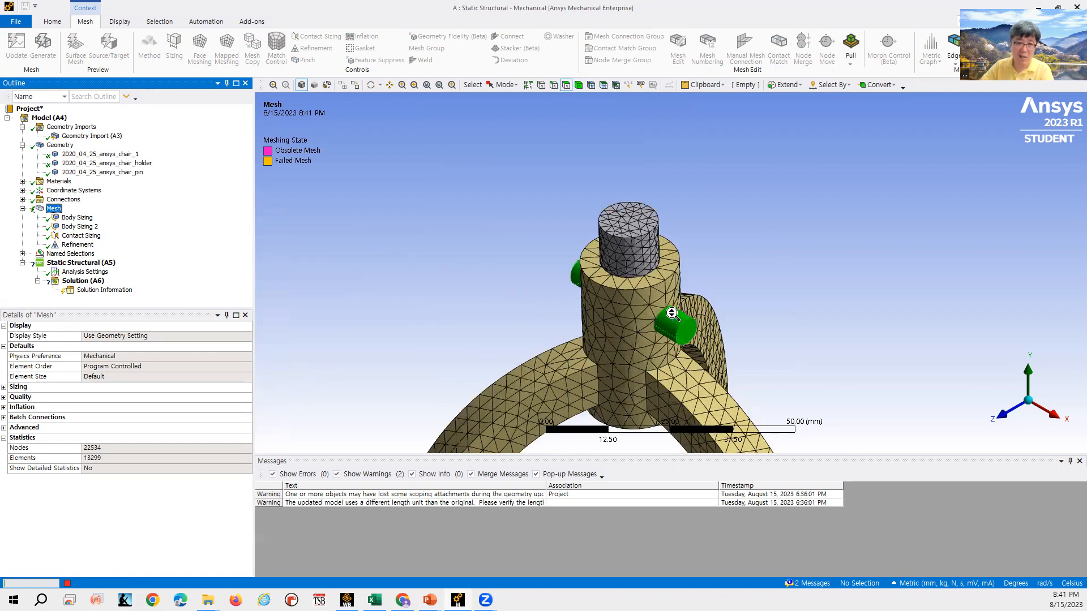
pyautogui.scroll(1, 672, 313)
pyautogui.scroll(2, 682, 356)
pyautogui.scroll(2, 683, 356)
pyautogui.scroll(-5, 687, 367)
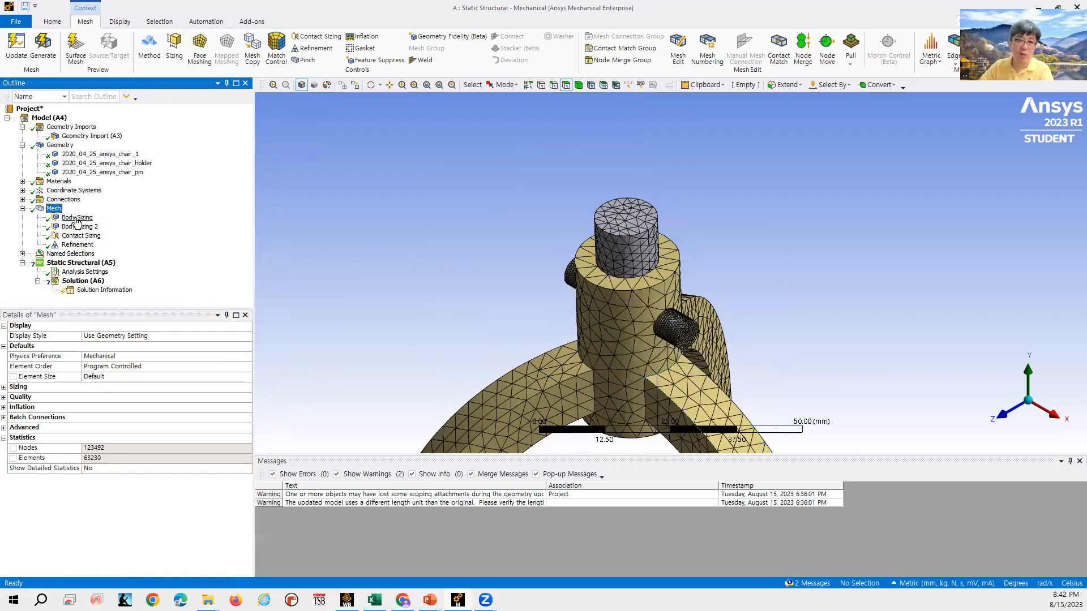
pyautogui.rightClick(55, 209)
pyautogui.moveTo(174, 205)
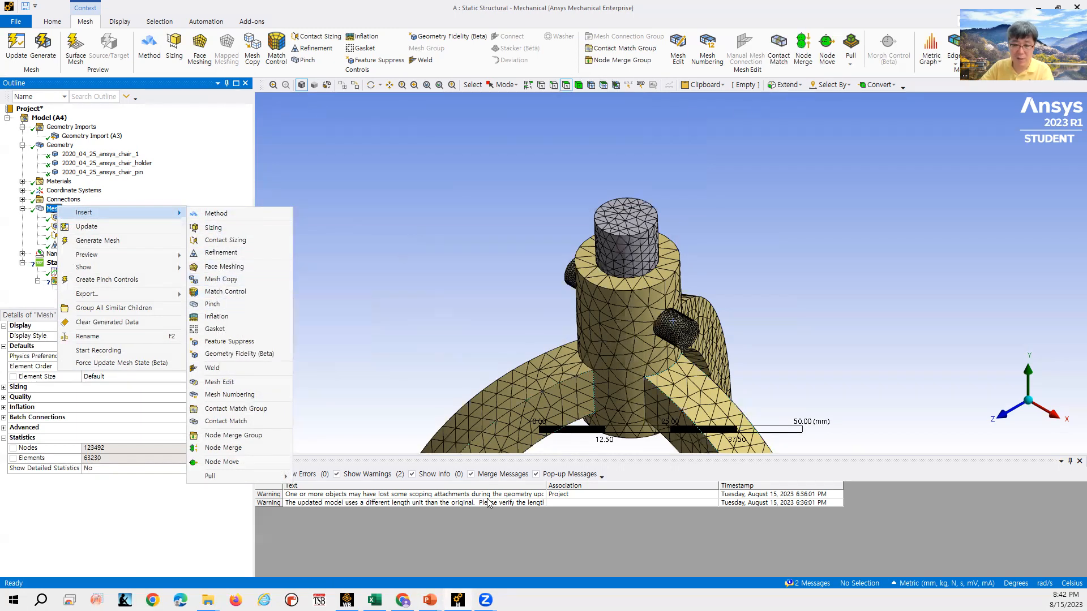
# - Switch to the lecture slides and page back to the Local Mesh Method slide
pyautogui.moveTo(430, 600)
pyautogui.click(456, 572)
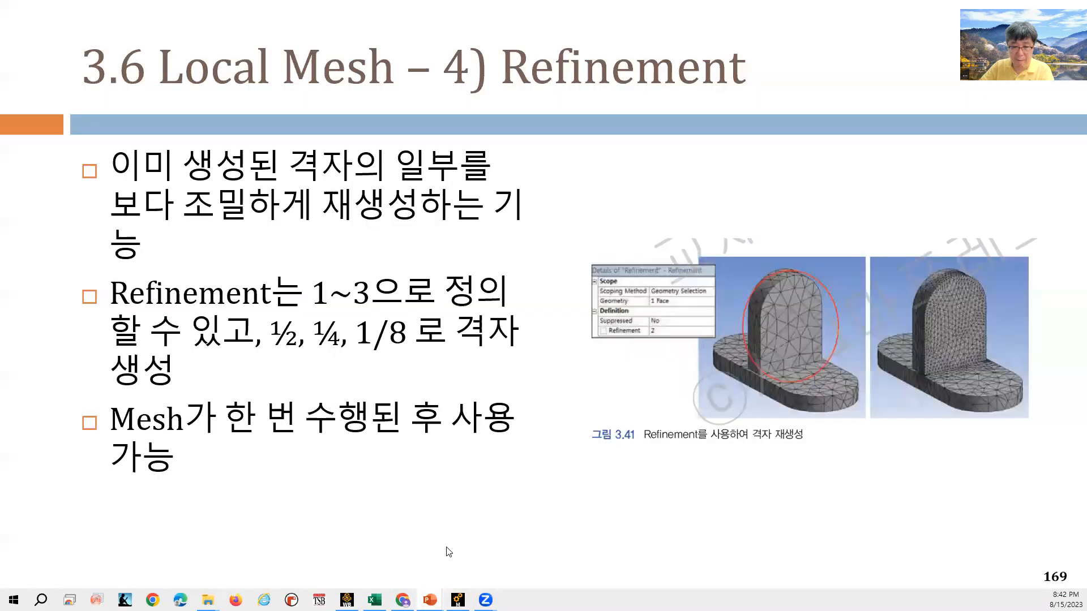
pyautogui.press('Left')
pyautogui.press('Left')
pyautogui.press('Left')
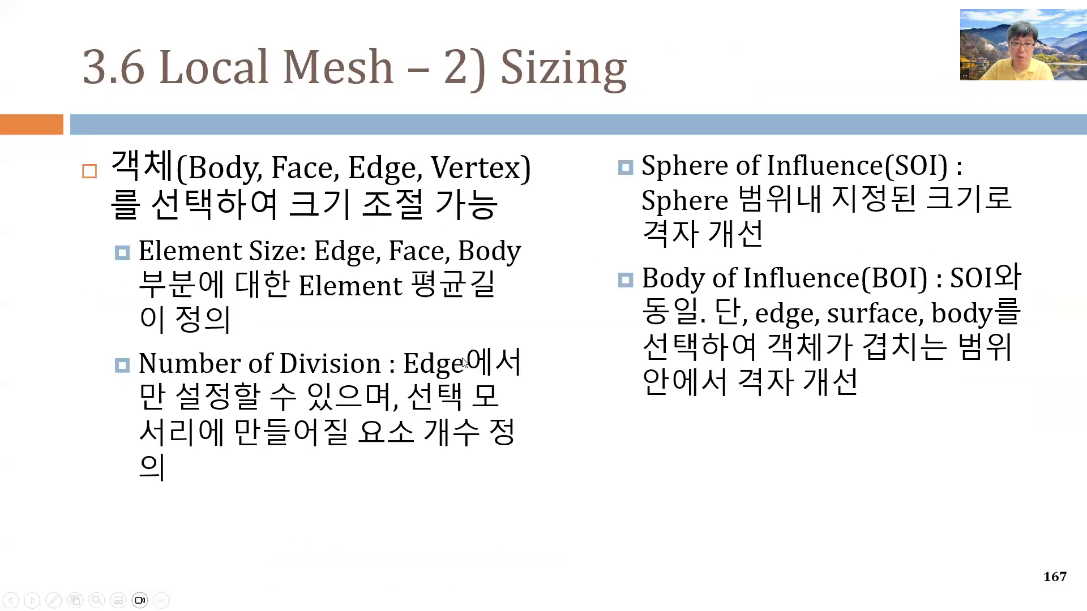
pyautogui.press('Left')
pyautogui.press('Left')
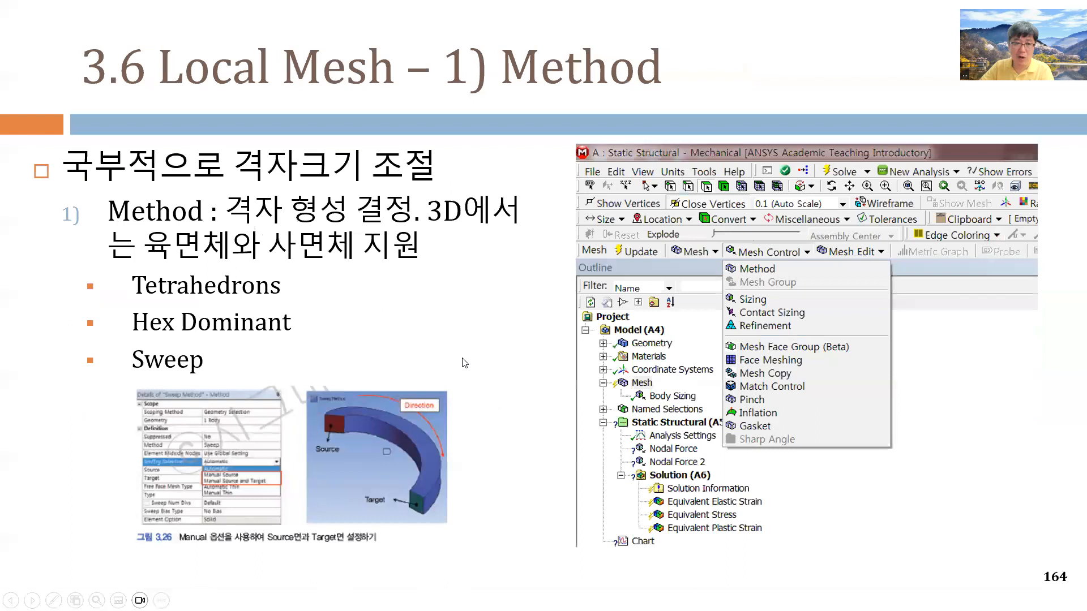
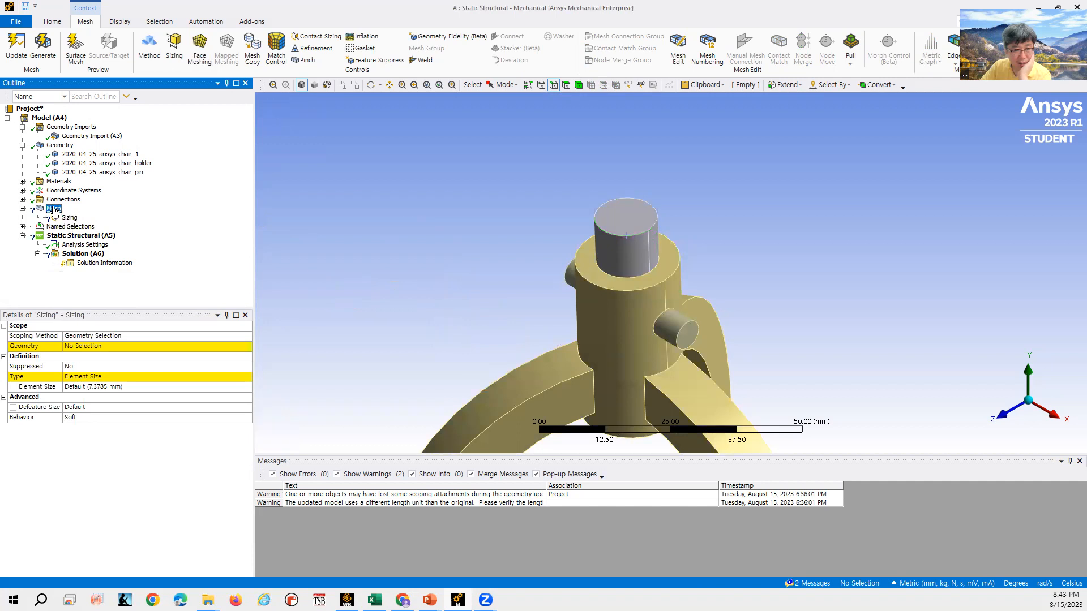
# - Delete the unscoped Sizing control from the mesh tree
pyautogui.rightClick(54, 208)
pyautogui.moveTo(79, 215)
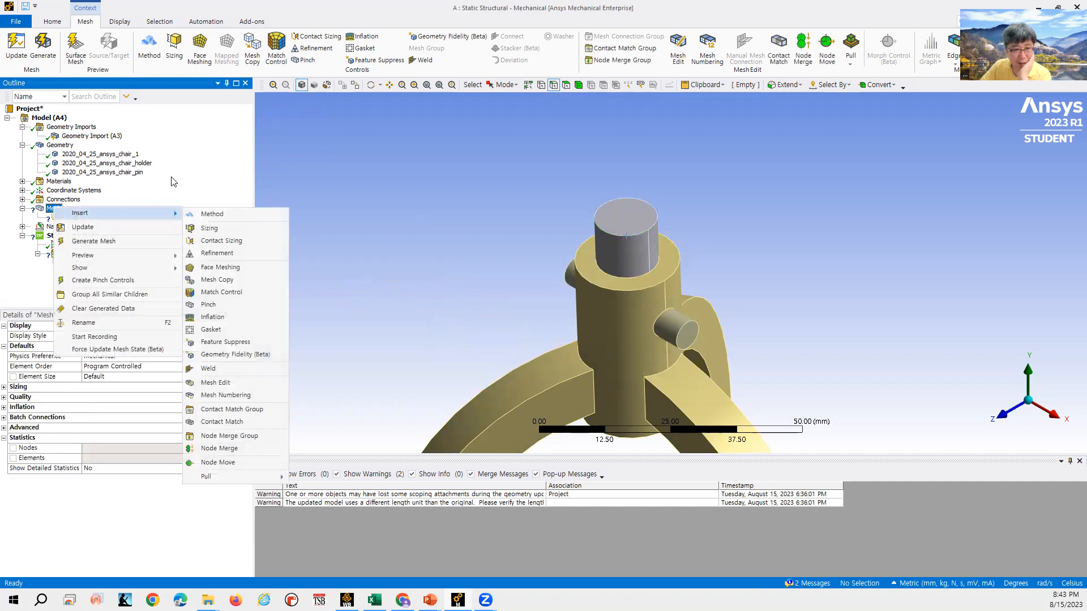
pyautogui.click(183, 195)
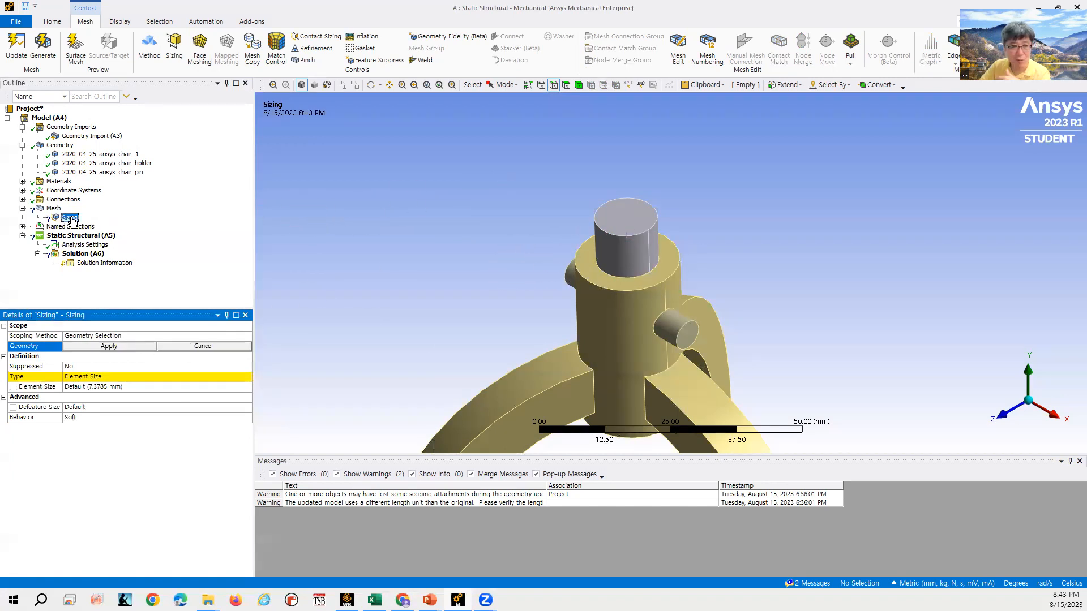
pyautogui.press('Delete')
pyautogui.press('Return')
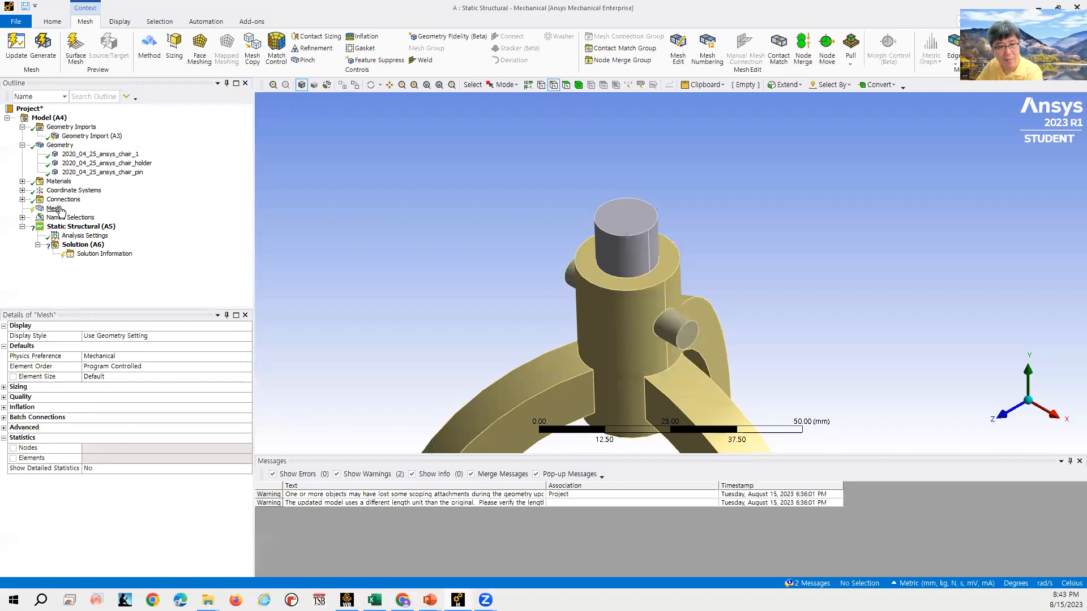
# - Generate the mesh of the assembly without local sizing
pyautogui.click(56, 203)
pyautogui.click(56, 210)
pyautogui.rightClick(57, 213)
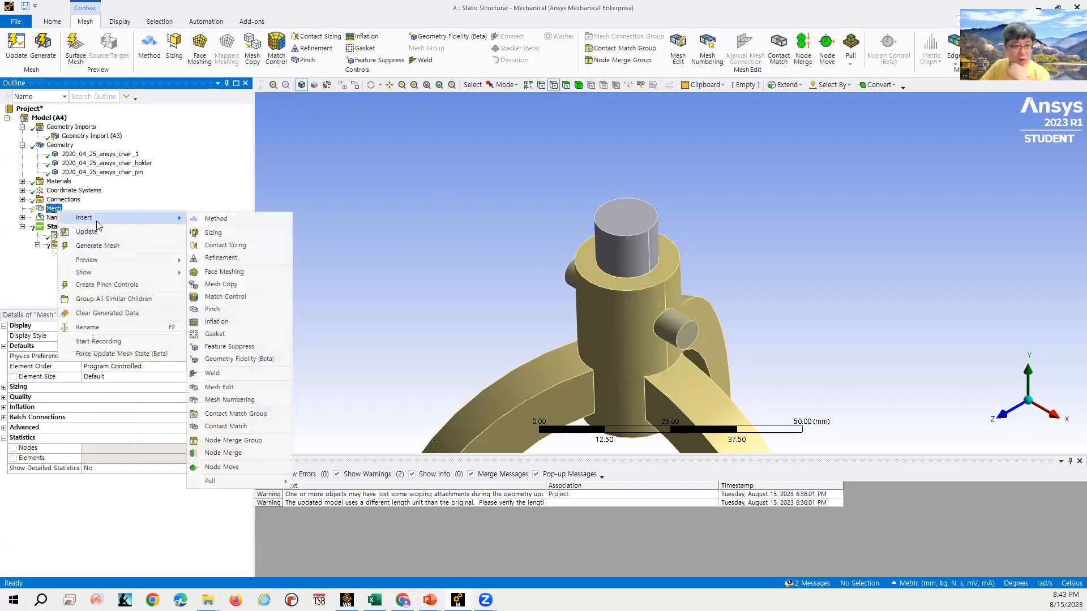
pyautogui.click(94, 247)
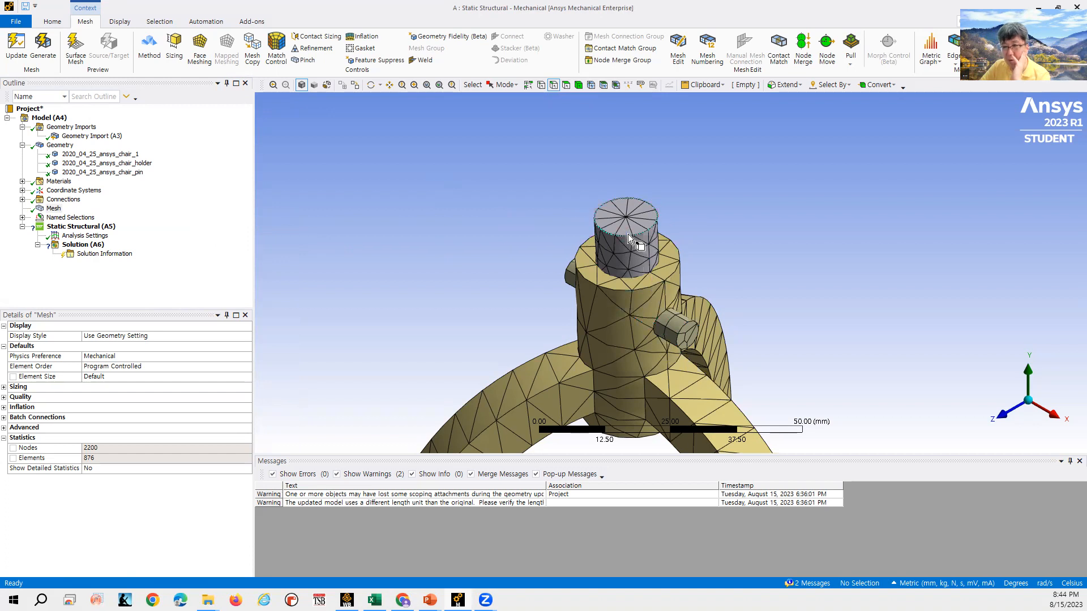
# - Insert a Sizing control scoped to the circular end edge of the horizontal pin
pyautogui.scroll(-2, 682, 346)
pyautogui.scroll(3, 672, 342)
pyautogui.scroll(3, 699, 372)
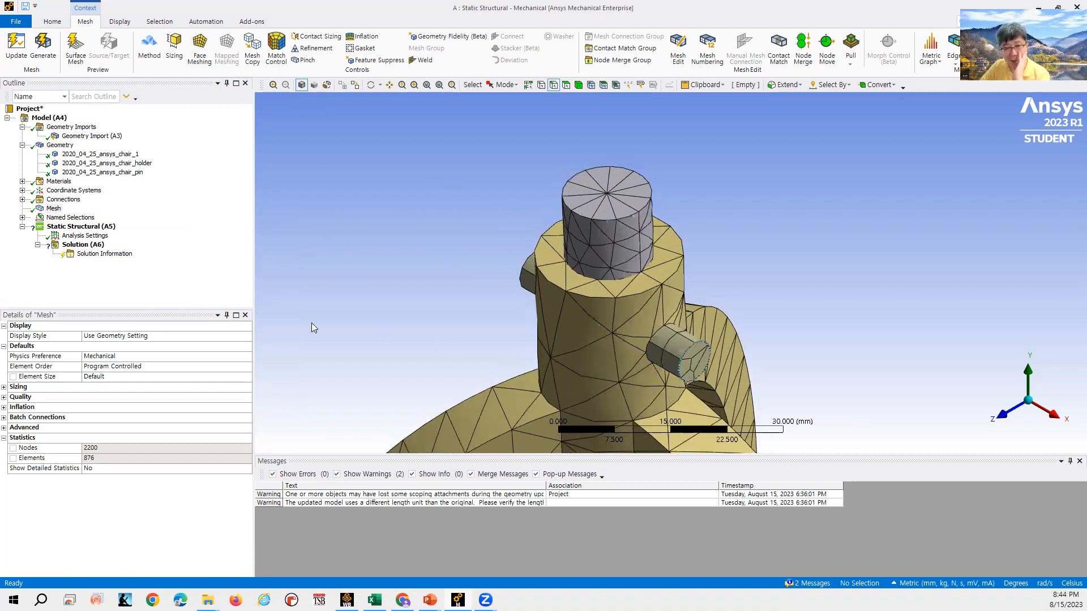
pyautogui.rightClick(54, 209)
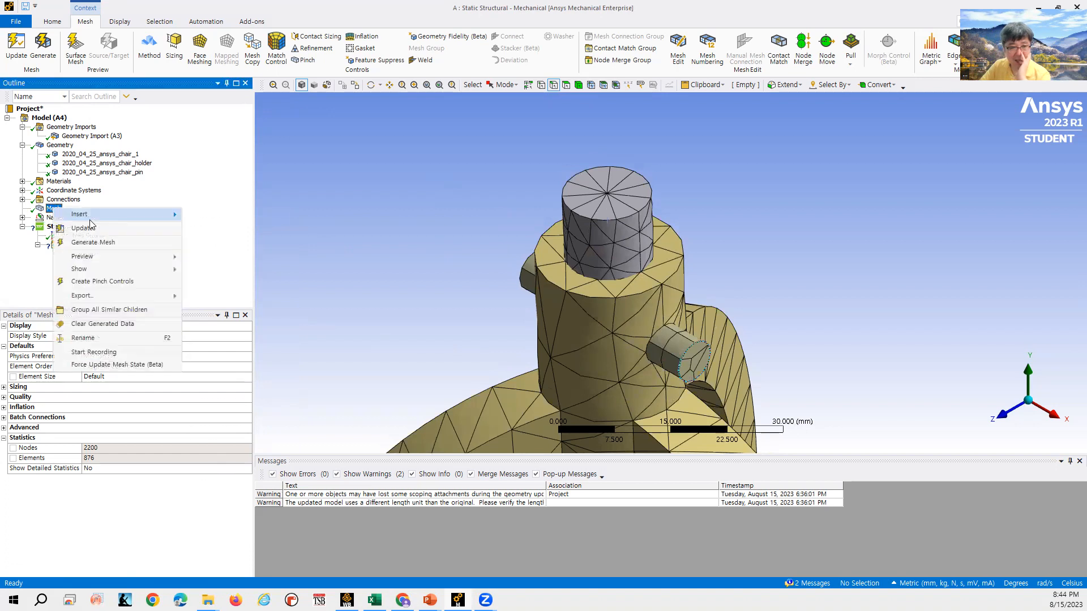
pyautogui.moveTo(166, 214)
pyautogui.click(212, 232)
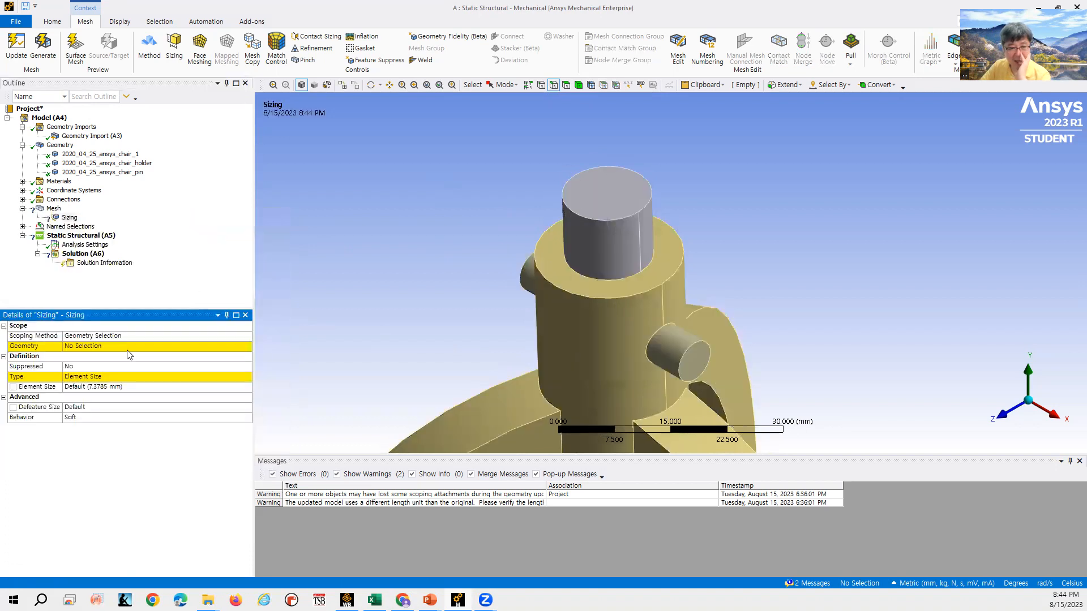
pyautogui.click(553, 86)
pyautogui.click(681, 358)
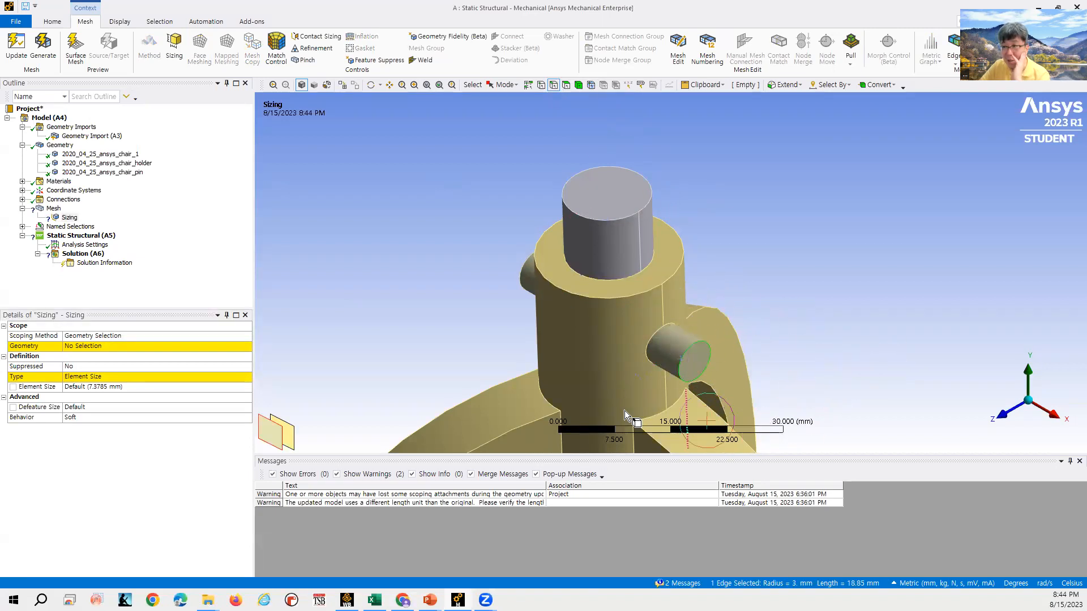
pyautogui.click(80, 346)
pyautogui.click(84, 346)
# - Set the edge sizing type to Number of Divisions with 9 divisions
pyautogui.click(127, 376)
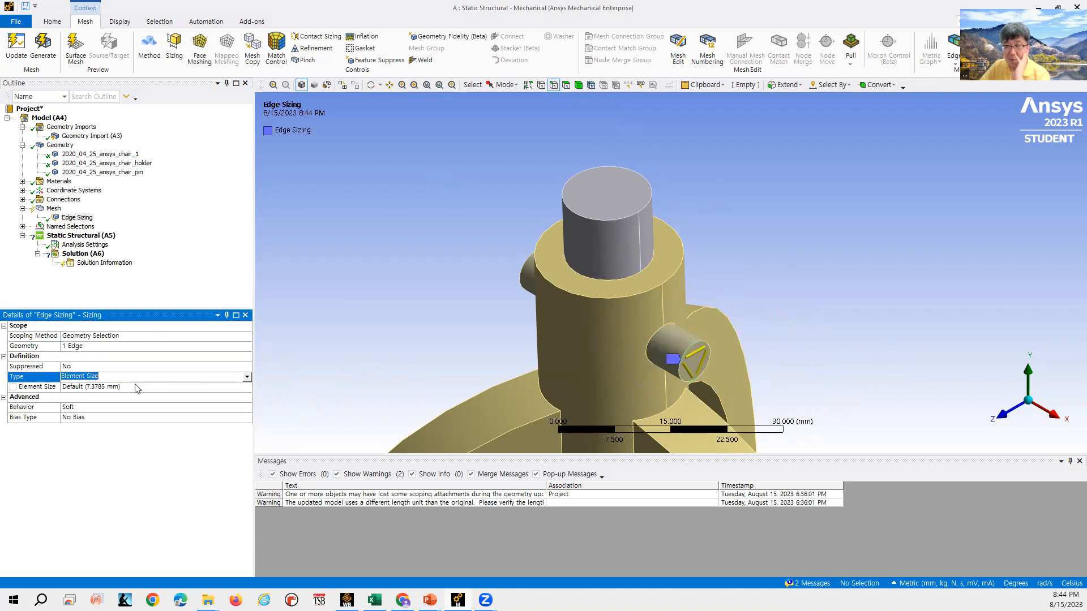
pyautogui.click(247, 377)
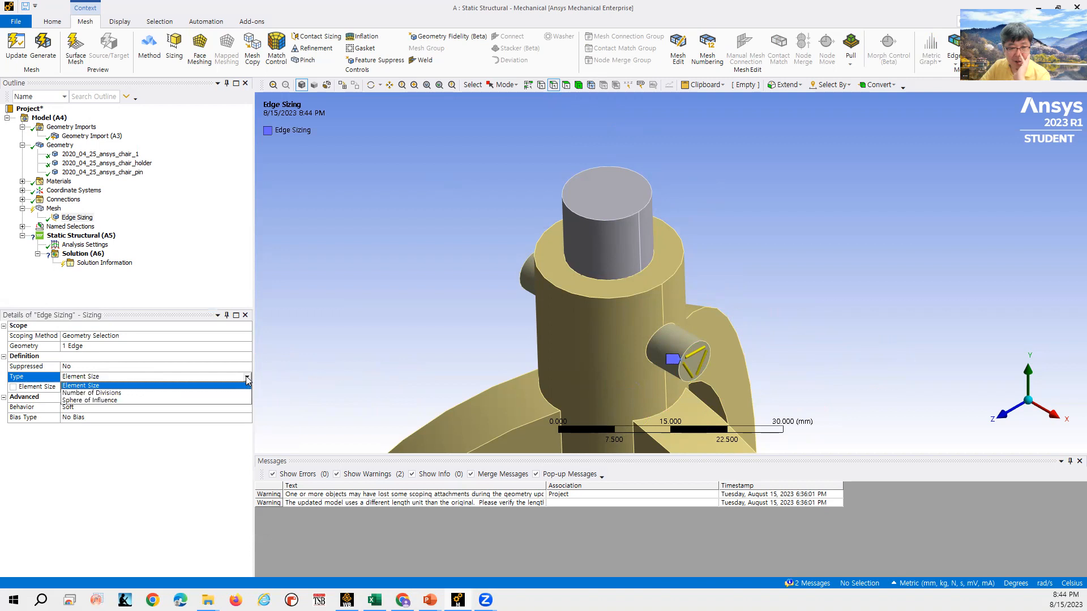
pyautogui.click(187, 393)
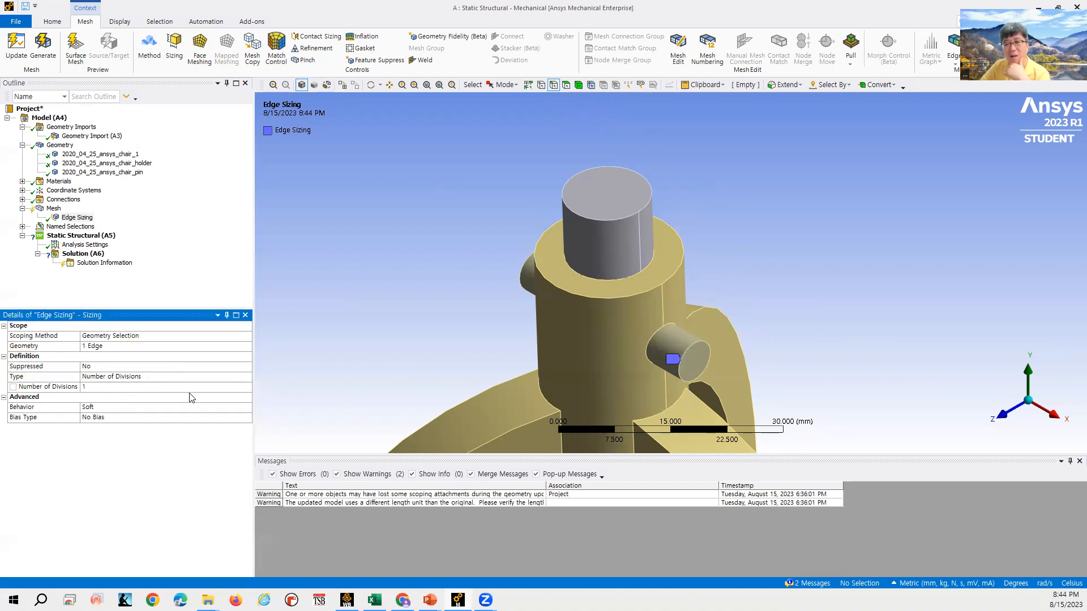
pyautogui.click(128, 387)
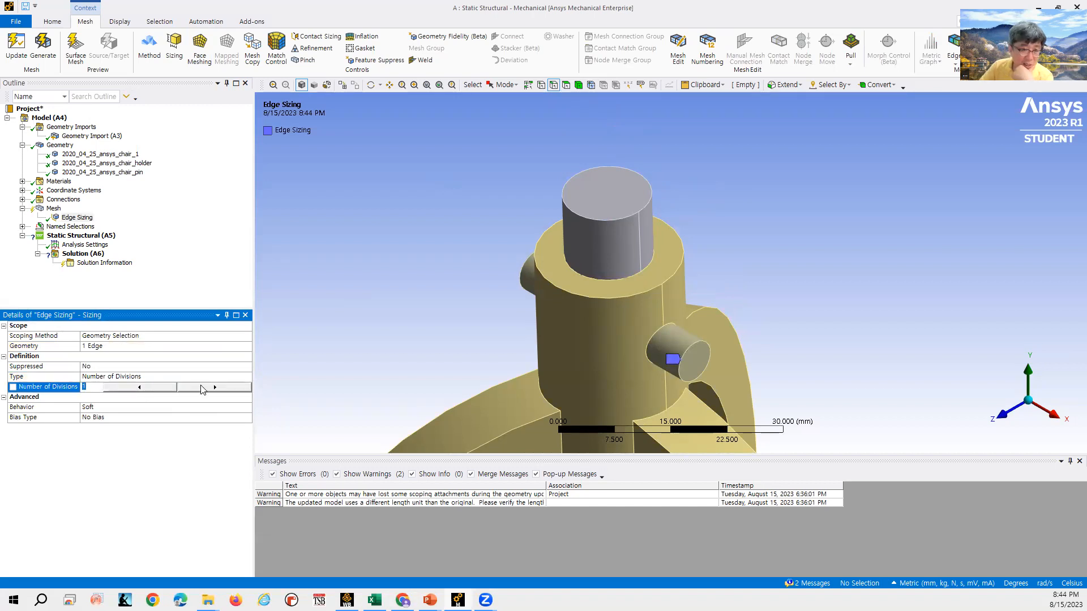
pyautogui.click(220, 388)
pyautogui.click(220, 387)
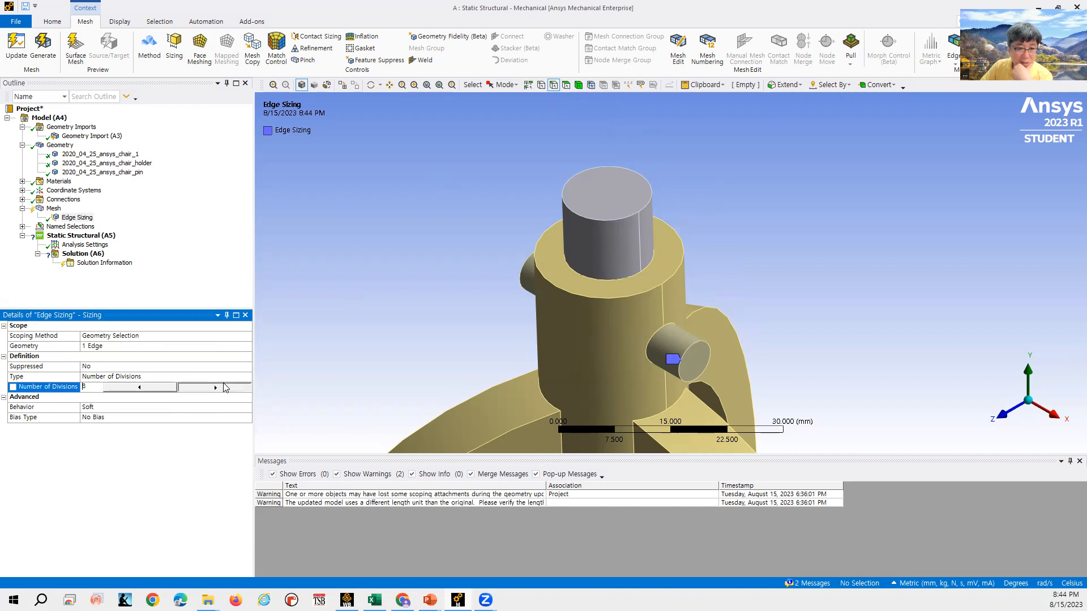
pyautogui.doubleClick(225, 382)
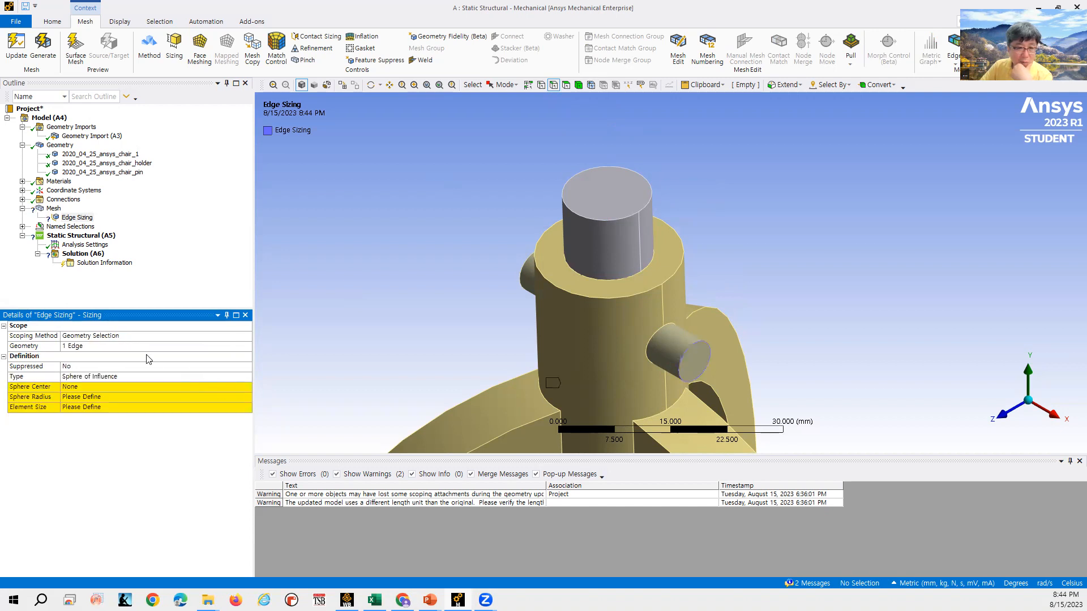
pyautogui.click(77, 218)
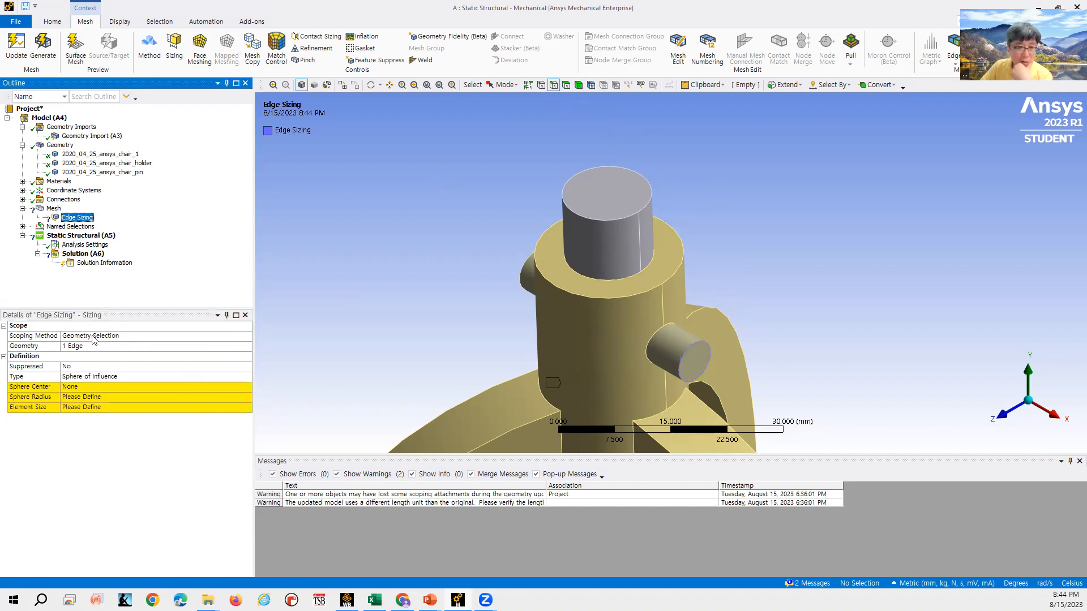
pyautogui.click(56, 209)
pyautogui.click(74, 219)
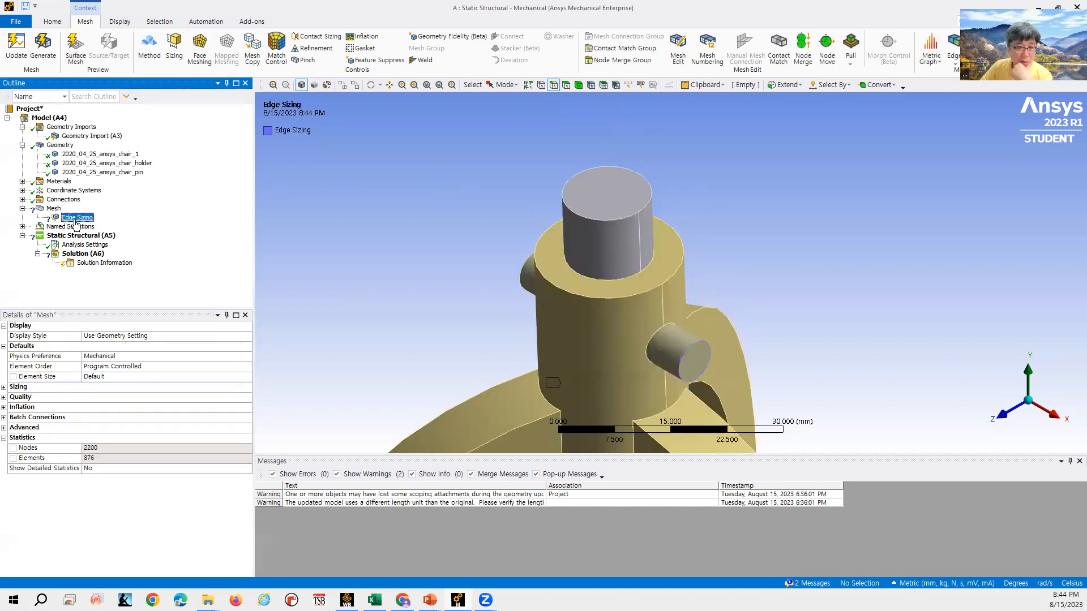
pyautogui.click(109, 378)
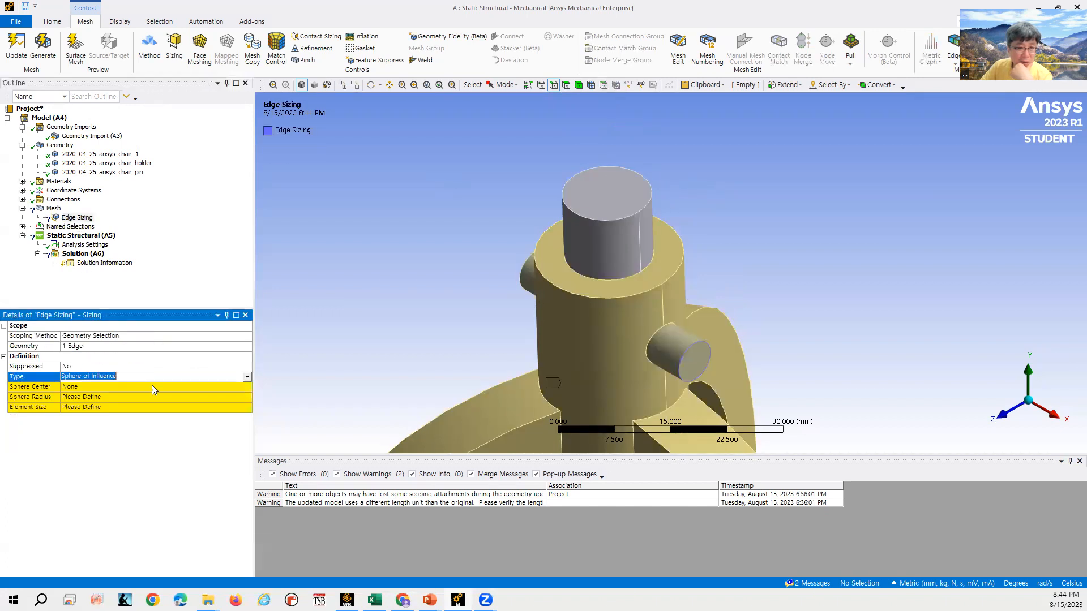
pyautogui.click(248, 377)
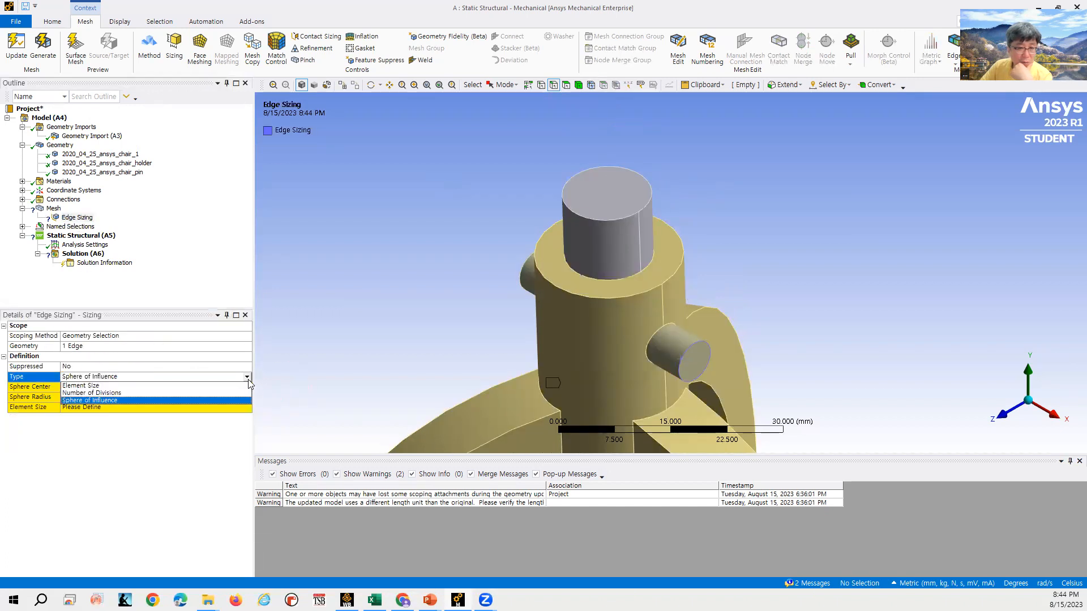
pyautogui.click(207, 393)
pyautogui.click(117, 389)
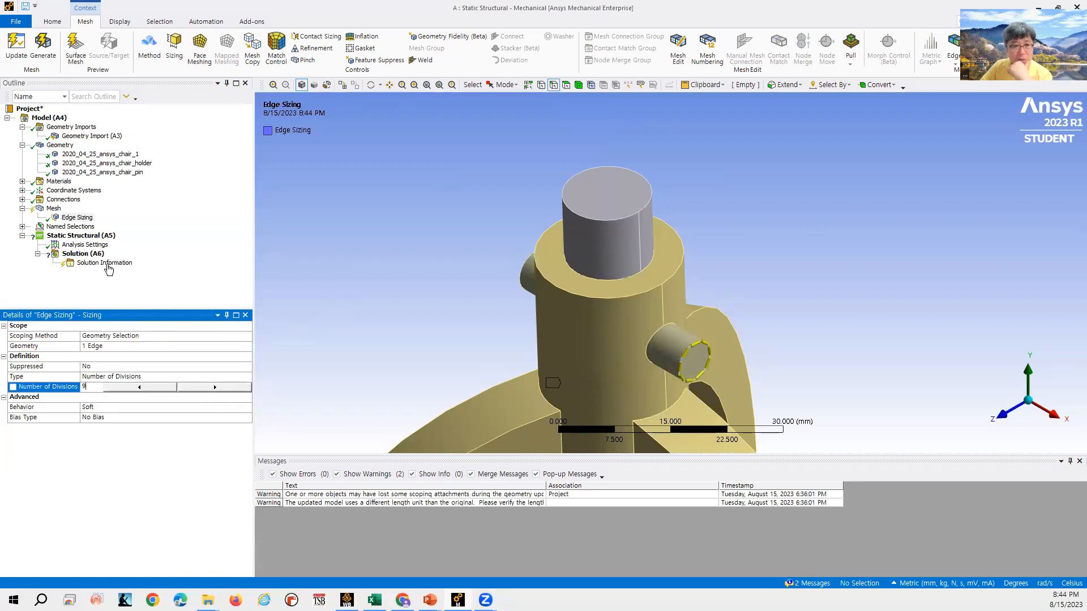
# - Update the mesh to apply the edge sizing
pyautogui.click(79, 218)
pyautogui.rightClick(80, 219)
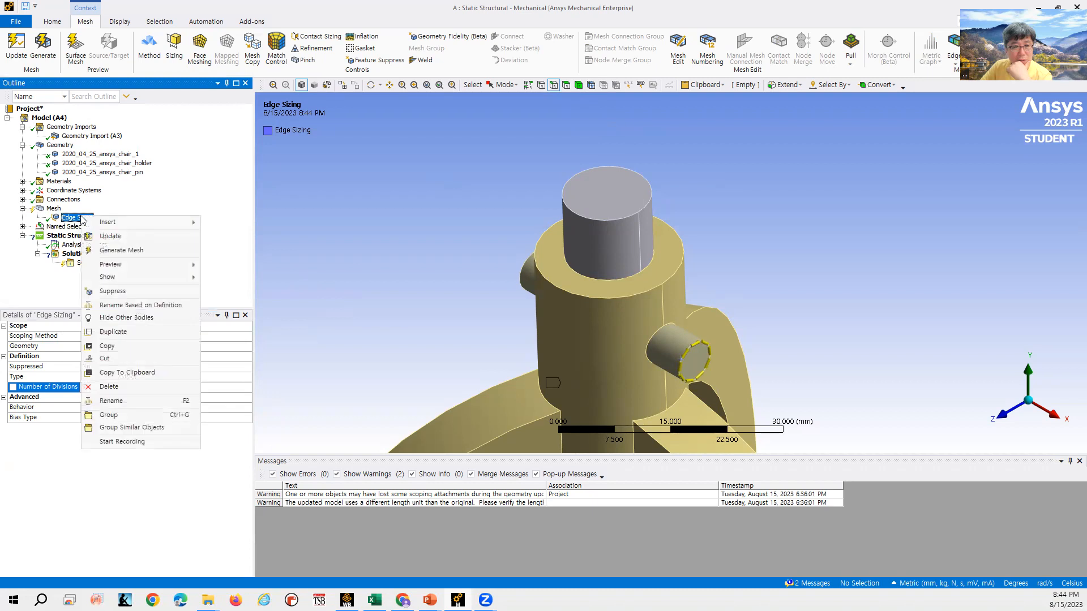
pyautogui.click(113, 242)
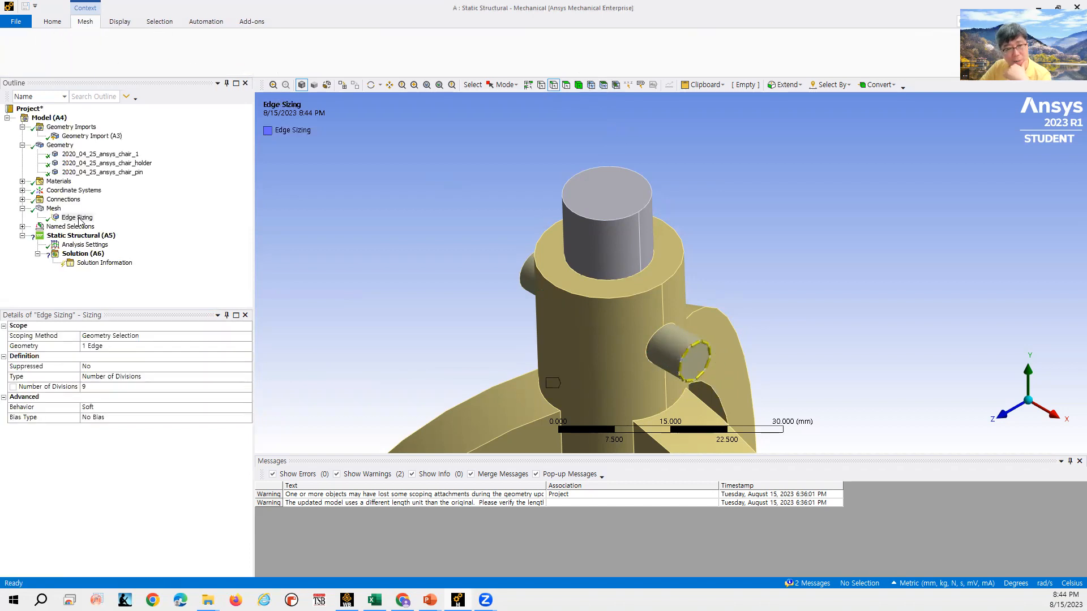
# - Select the mesh and zoom in to inspect the element divisions around the pin end edge
pyautogui.click(56, 209)
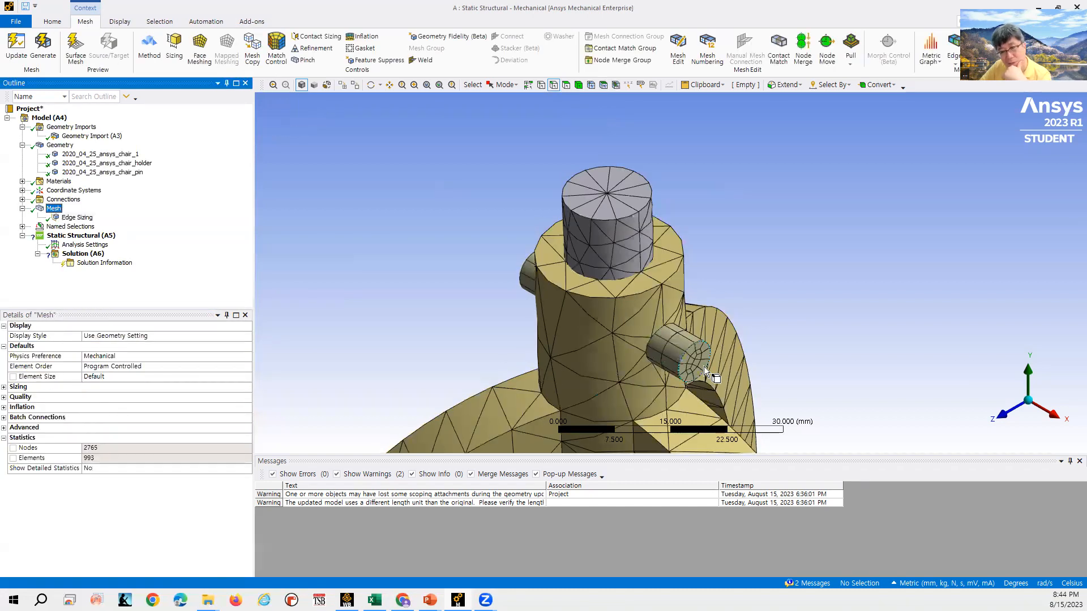
pyautogui.scroll(-3, 703, 366)
pyautogui.scroll(5, 703, 360)
pyautogui.scroll(1, 748, 416)
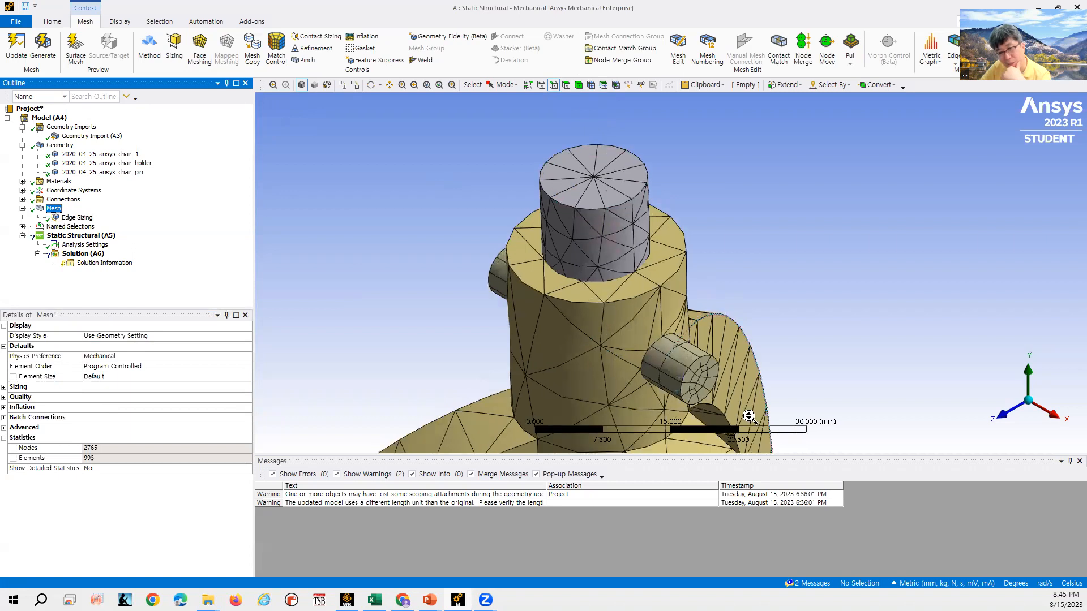
pyautogui.scroll(1, 749, 416)
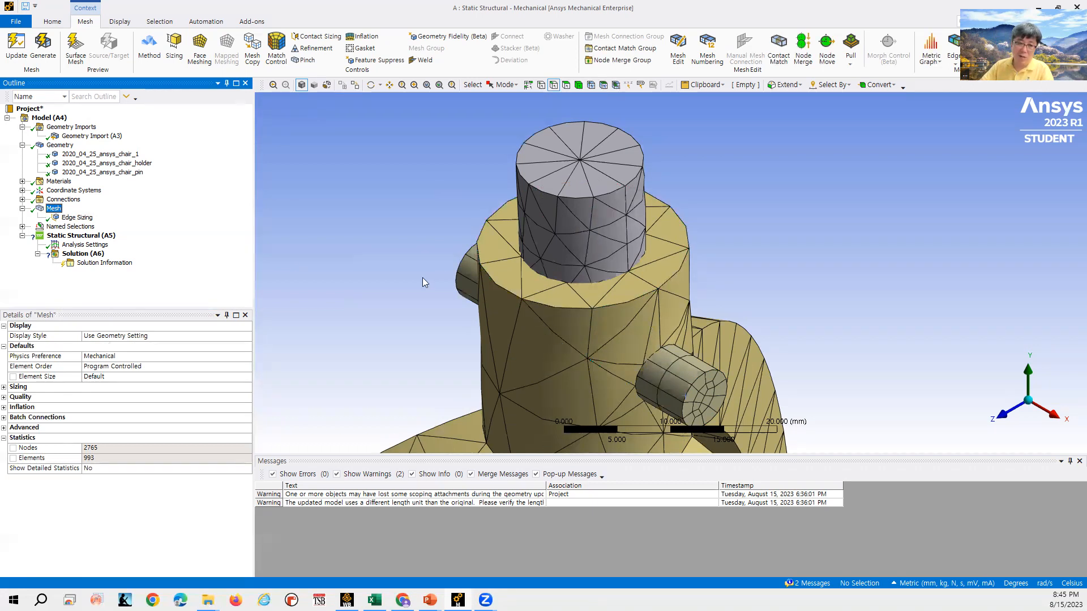
# - Change the edge sizing type to Sphere of Influence and rescope it to the circular edge where the top cylinder meets the holder
pyautogui.click(79, 218)
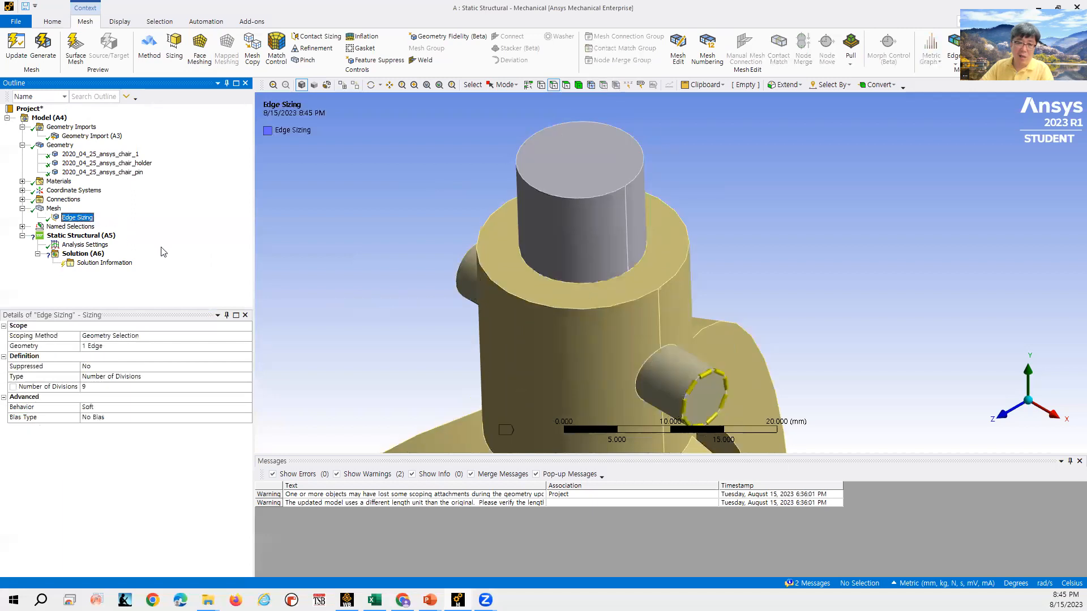
pyautogui.click(158, 376)
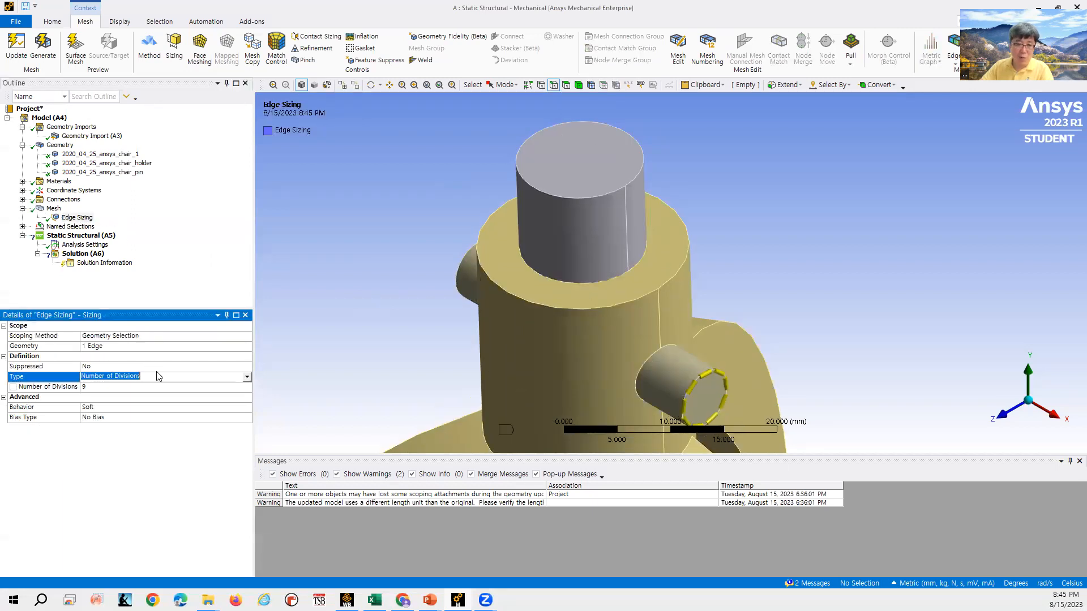
pyautogui.click(246, 377)
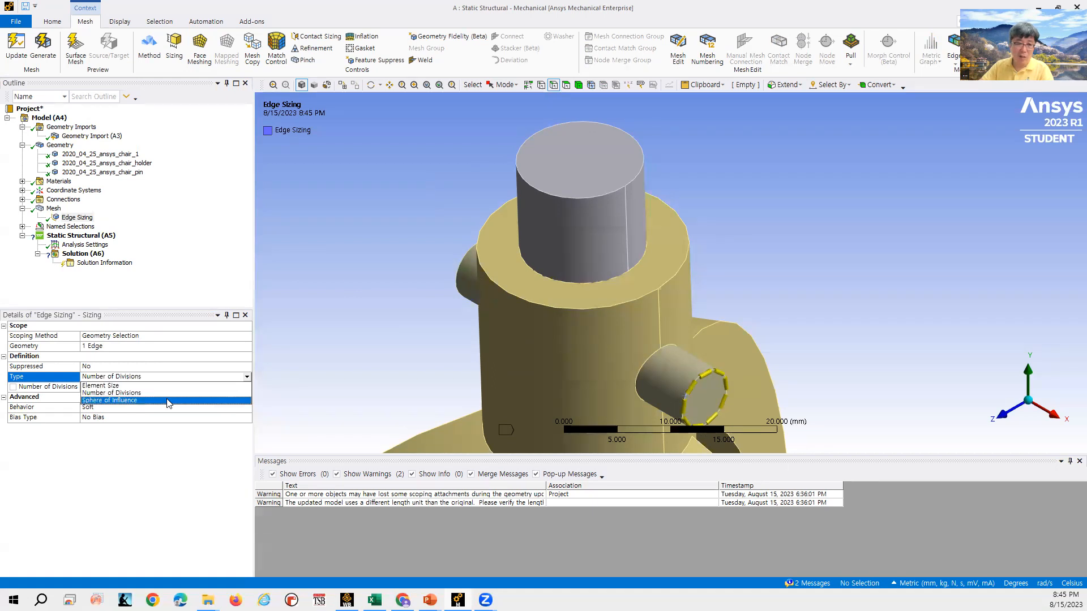
pyautogui.click(125, 400)
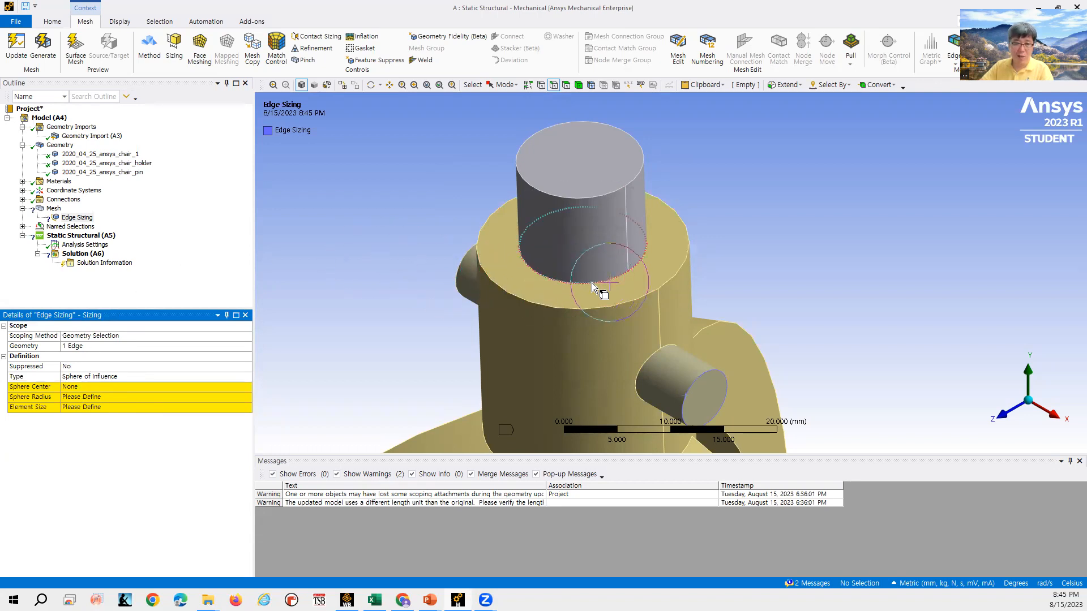
pyautogui.click(96, 348)
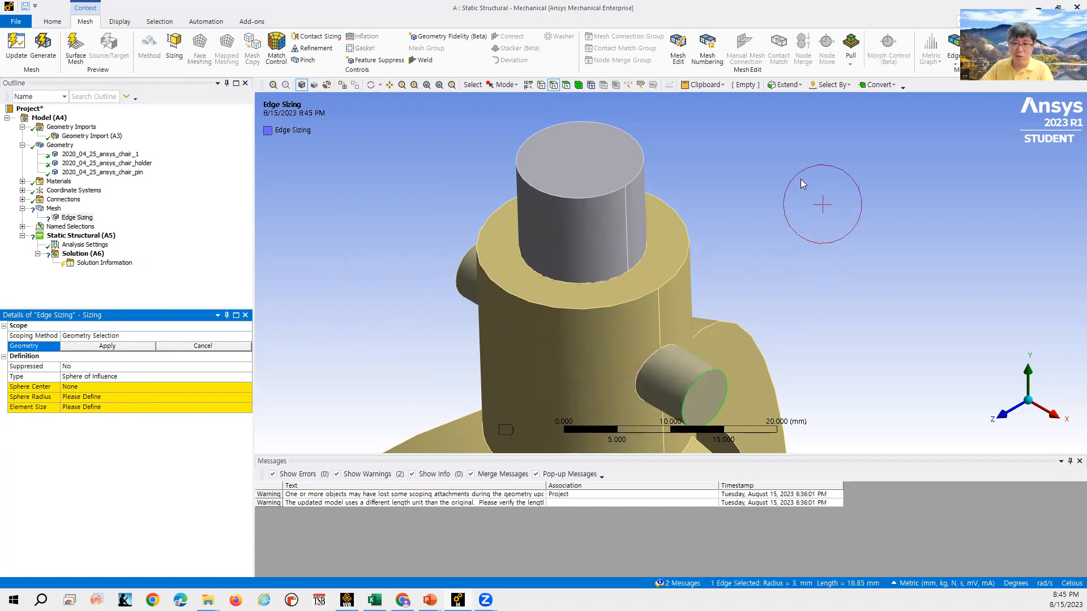
pyautogui.click(541, 84)
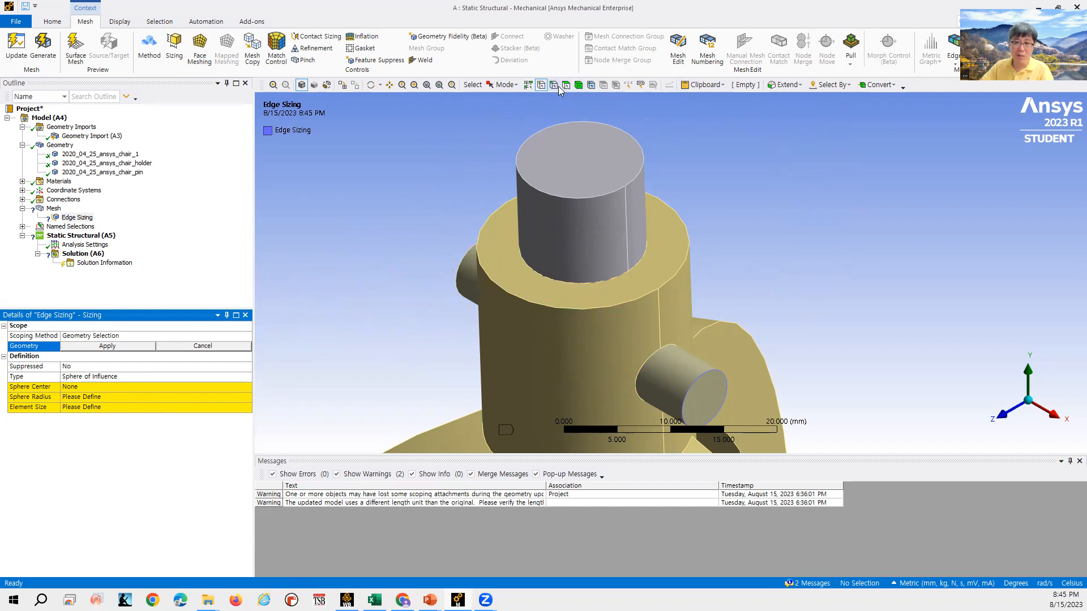
pyautogui.click(576, 287)
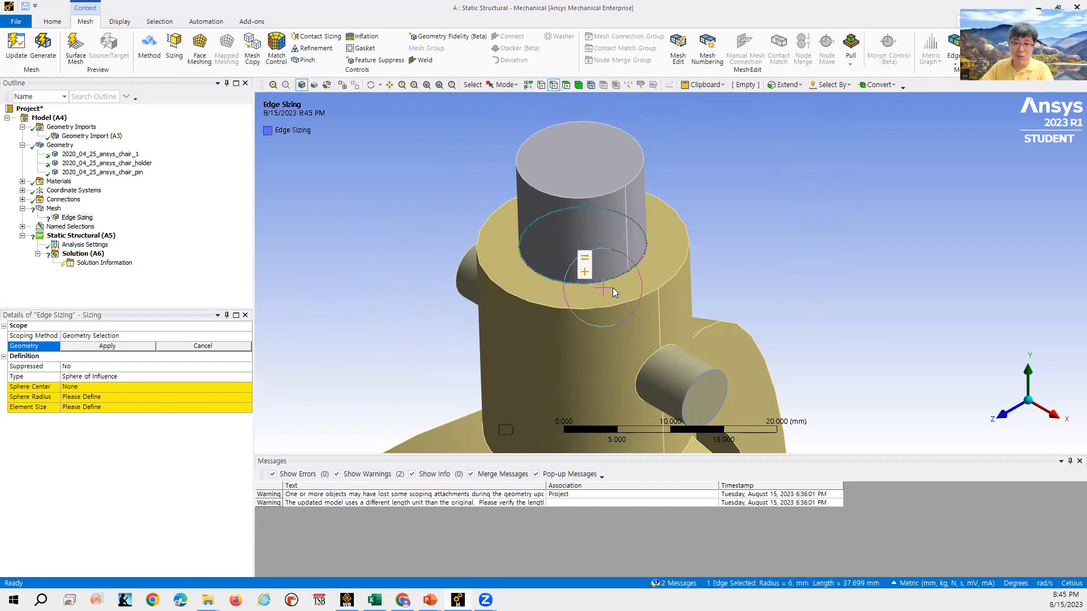
pyautogui.click(107, 346)
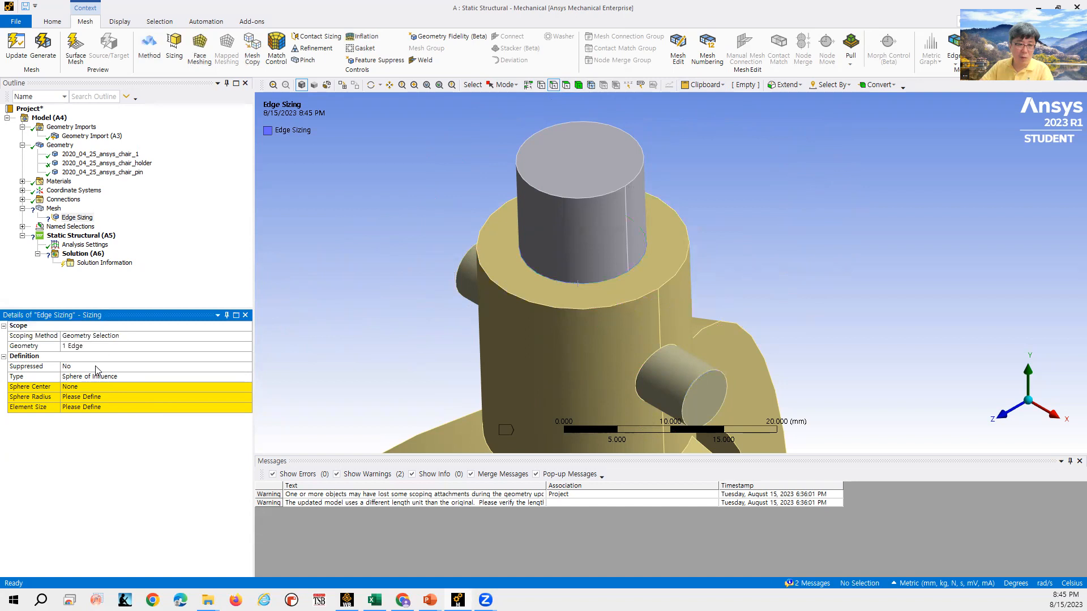
# - Set the edge sizing's sphere center to the Global Coordinate System
pyautogui.click(105, 386)
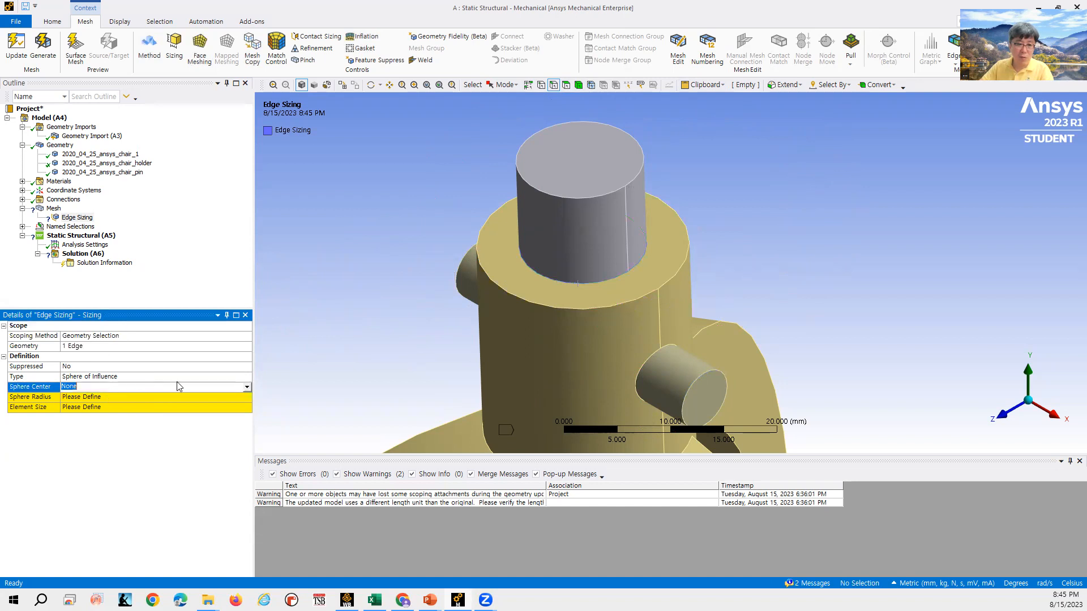
pyautogui.click(247, 388)
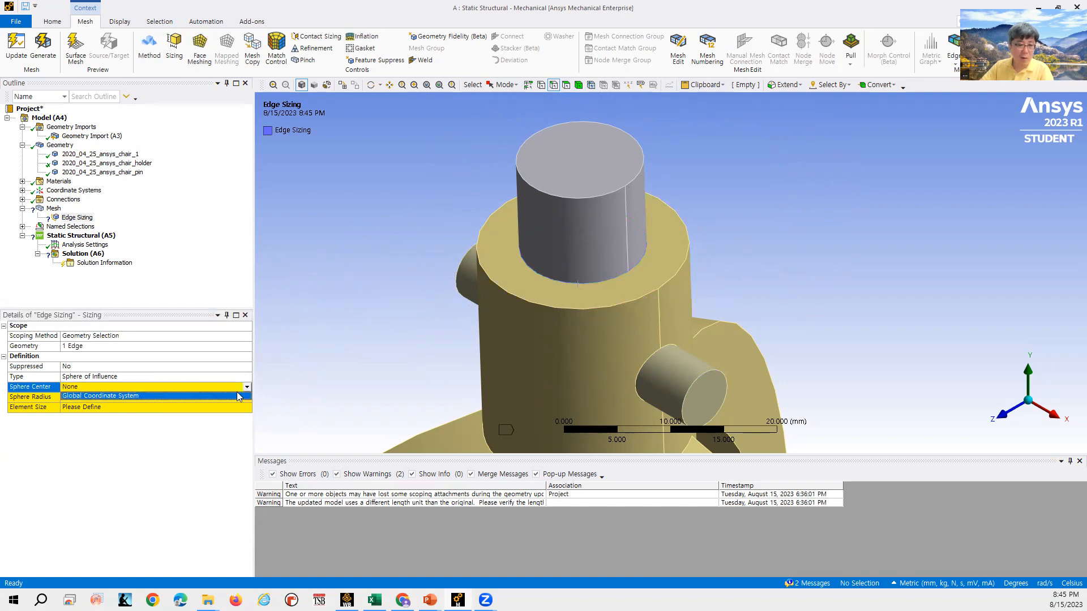
pyautogui.click(221, 396)
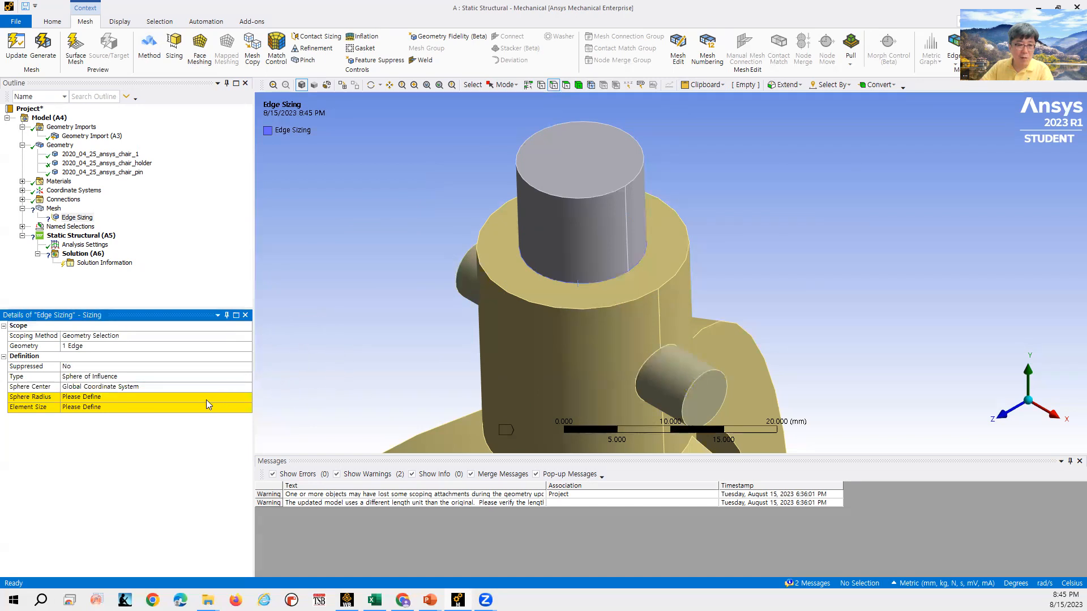
# - Set the sphere of influence radius to 3 mm
pyautogui.click(204, 399)
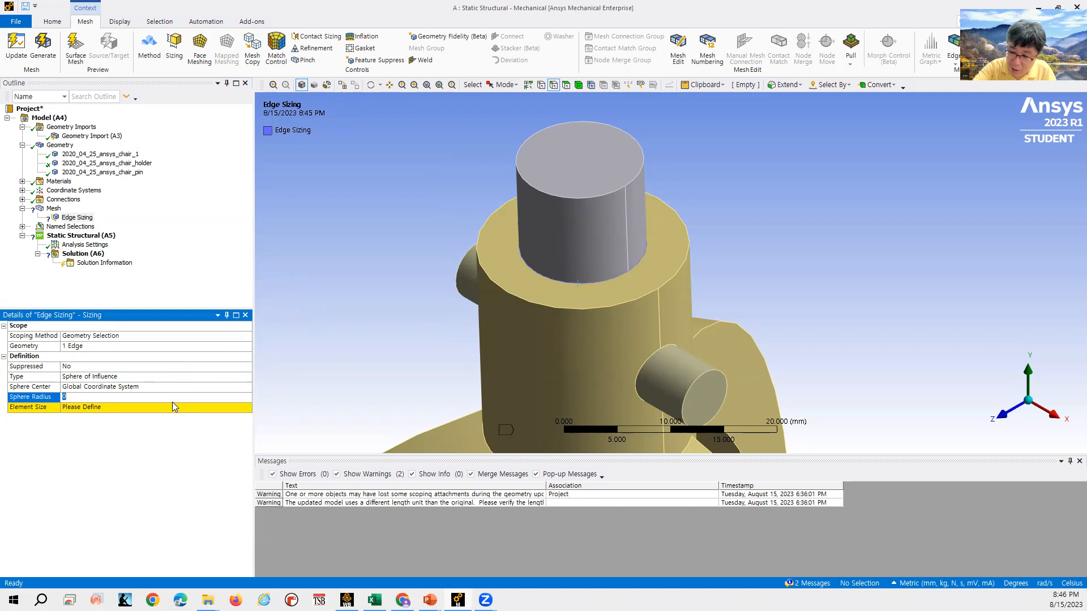
pyautogui.write('3')
pyautogui.press('Return')
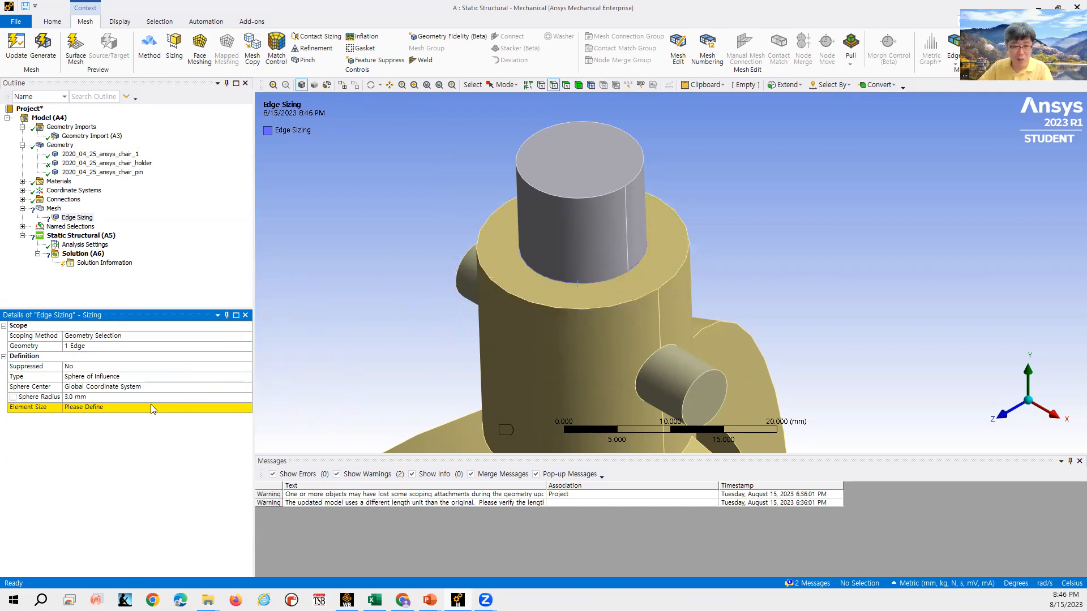
# - Set the sphere of influence element size to 0.5 mm
pyautogui.click(152, 407)
pyautogui.click(154, 438)
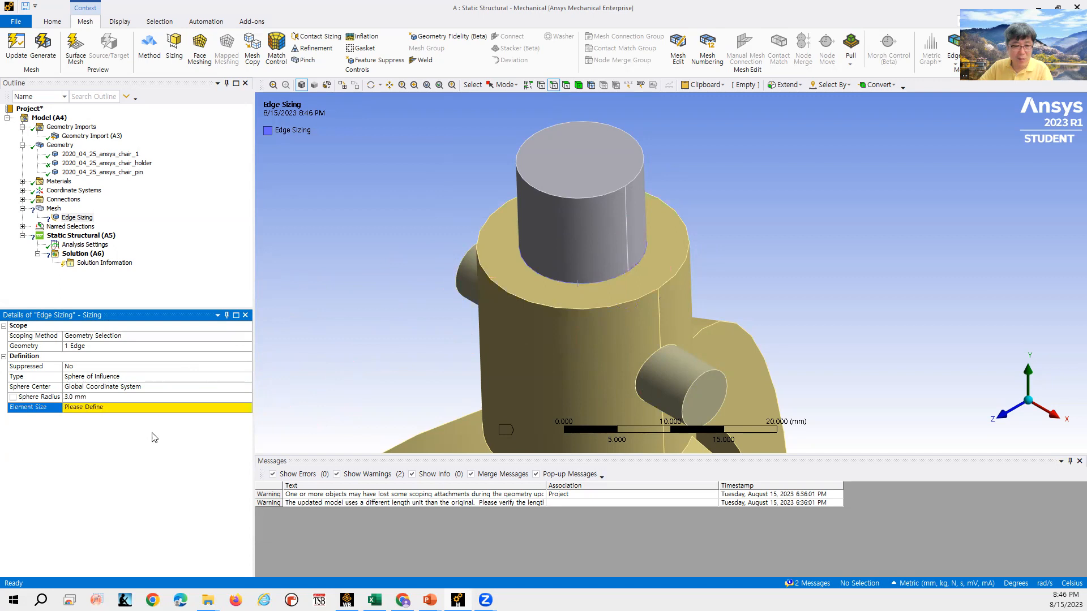
pyautogui.click(157, 407)
pyautogui.write('0.5')
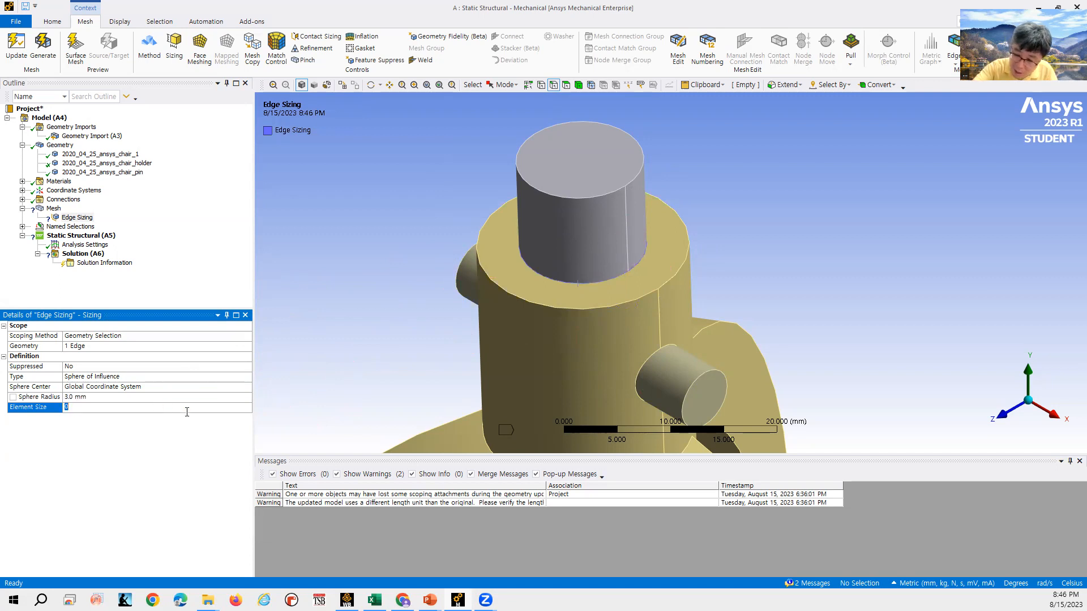
pyautogui.press('Return')
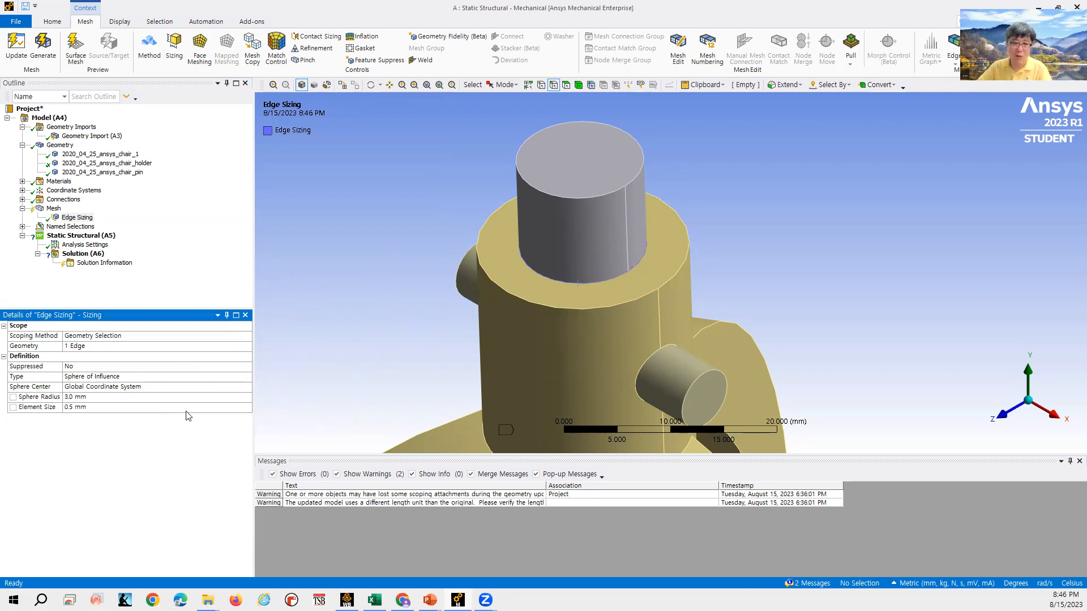
# - Update the mesh with the sphere of influence sizing applied
pyautogui.click(54, 209)
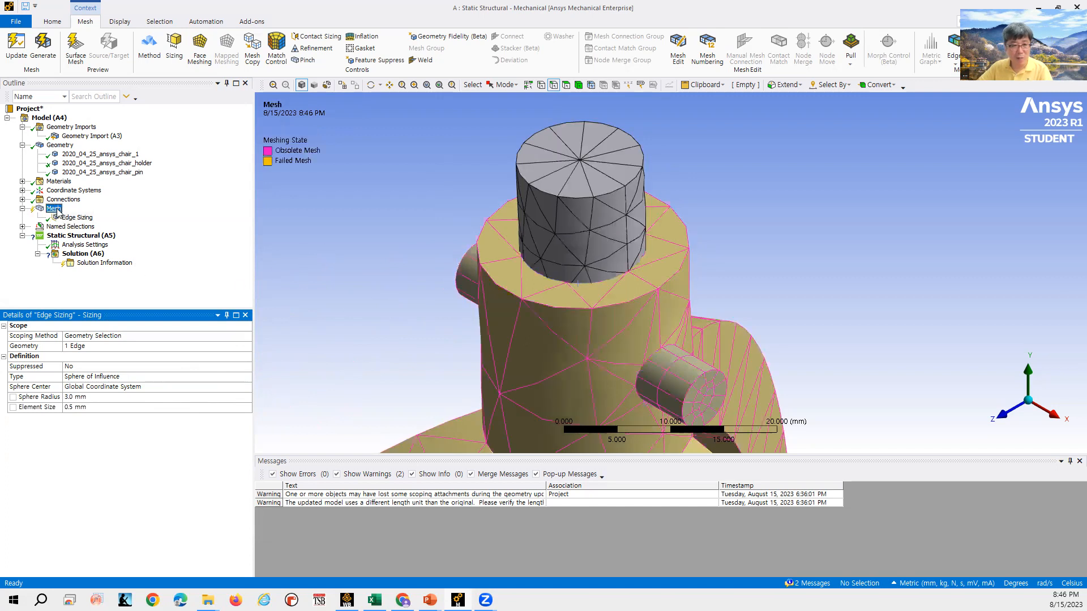
pyautogui.rightClick(54, 209)
pyautogui.click(85, 230)
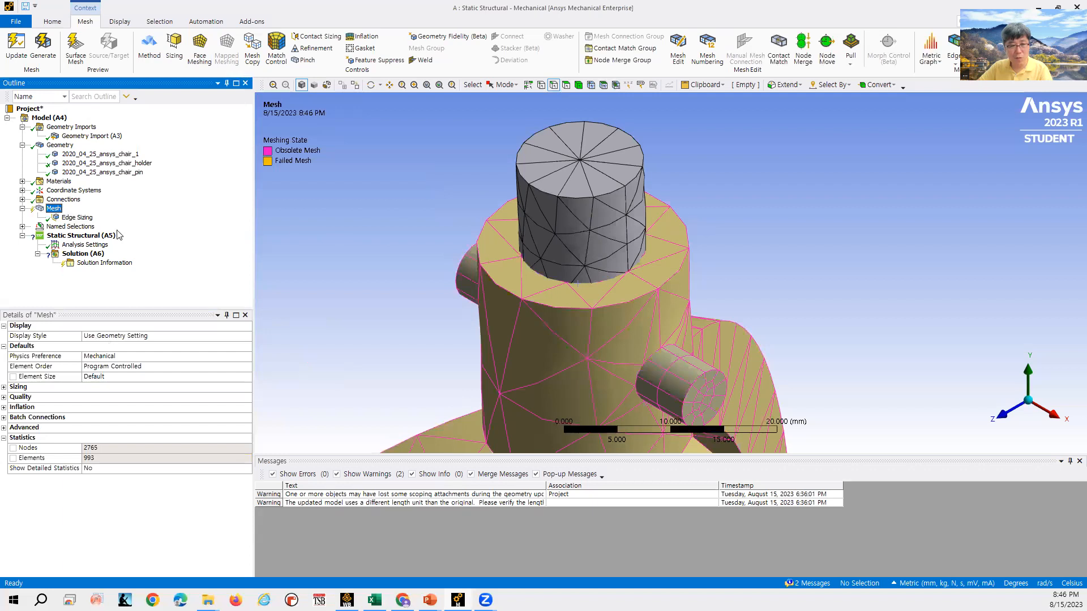
# - Review the mesh statistics and the sphere of influence sizing settings
pyautogui.click(75, 218)
pyautogui.click(54, 209)
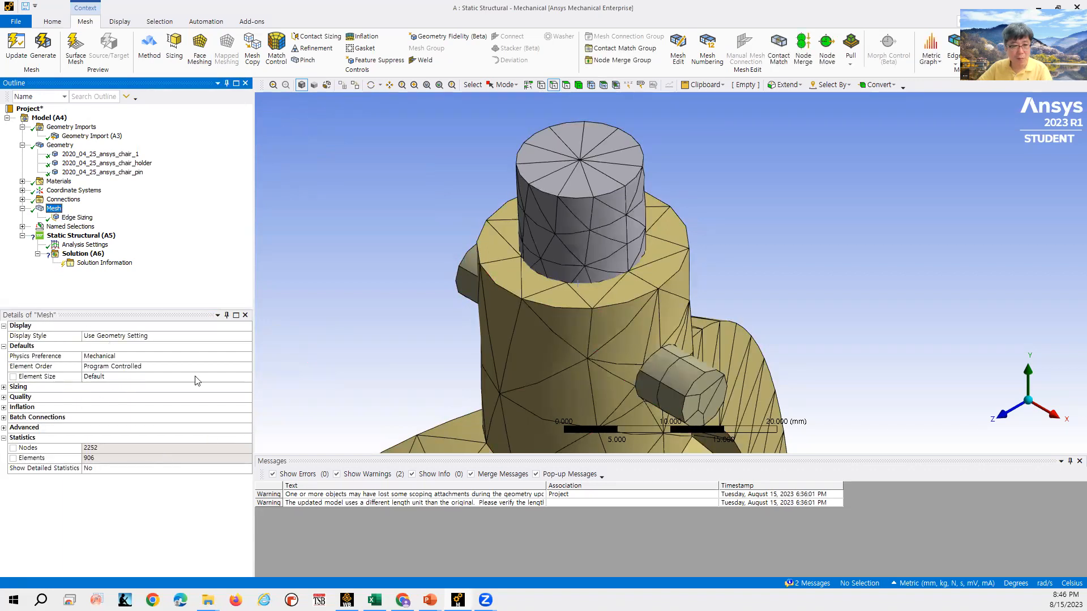
pyautogui.click(77, 218)
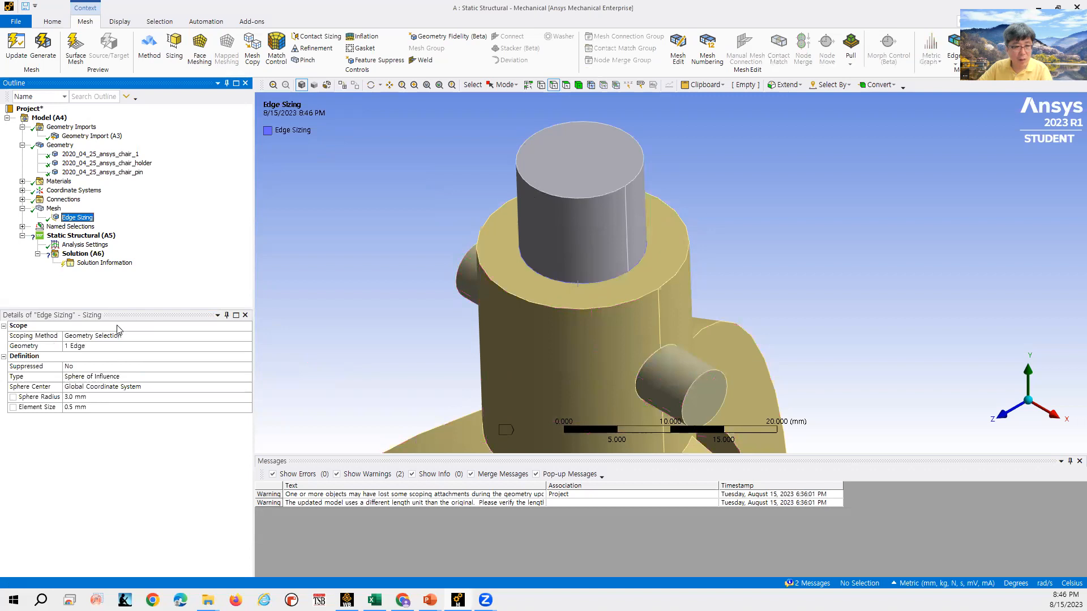
pyautogui.click(129, 376)
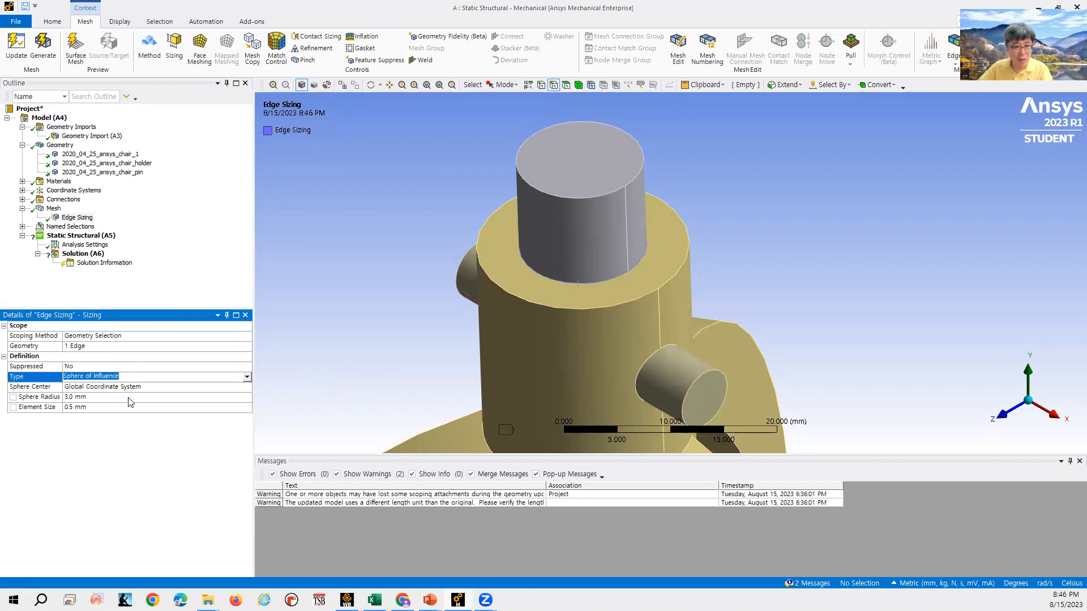
pyautogui.click(129, 398)
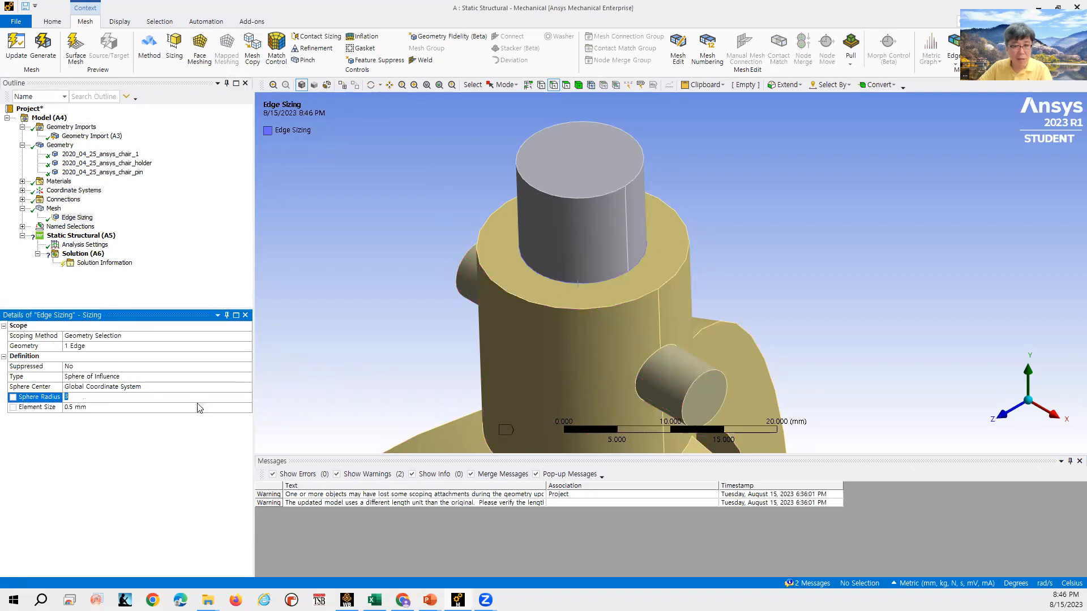
pyautogui.click(78, 218)
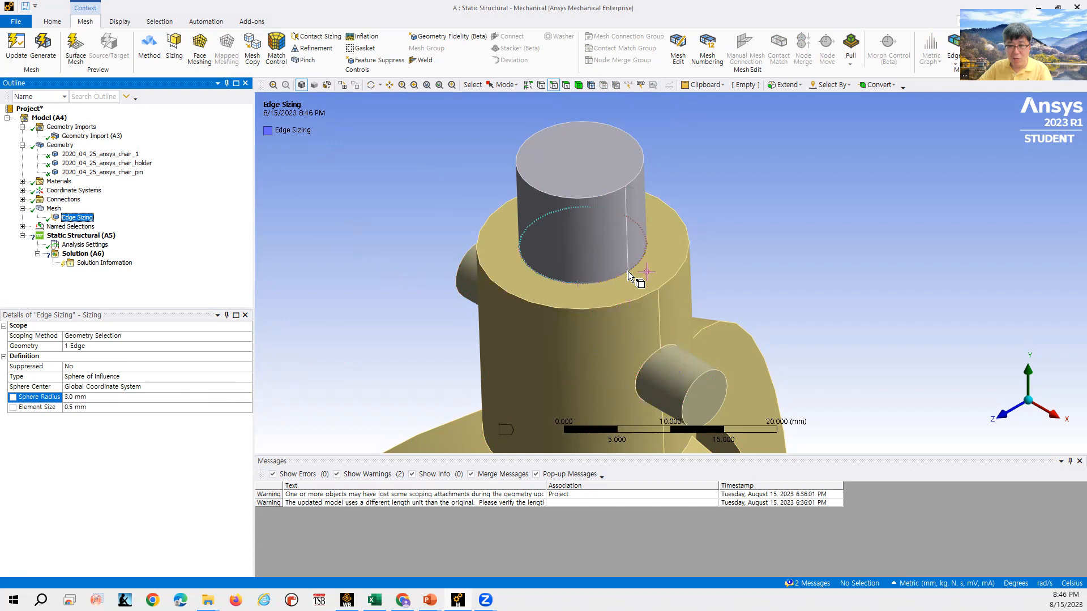
# - Rescope the sizing to the vertex where the holder cylinder meets the chair legs
pyautogui.scroll(-4, 627, 271)
pyautogui.moveTo(589, 378)
pyautogui.mouseDown(button='middle')
pyautogui.moveTo(578, 391)
pyautogui.moveTo(599, 379)
pyautogui.mouseUp(button='middle')
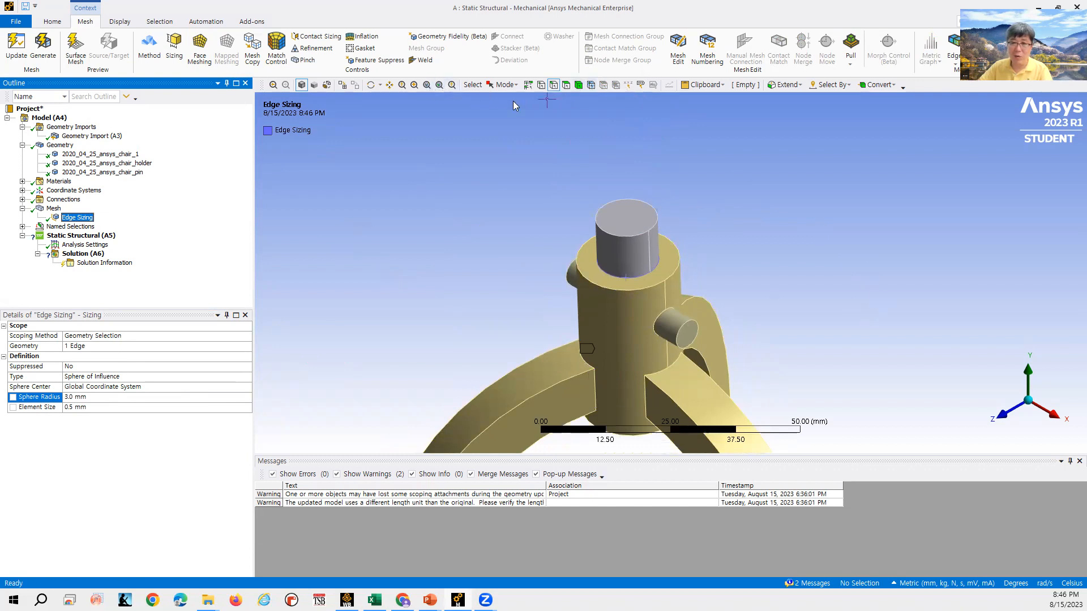
pyautogui.click(390, 85)
pyautogui.moveTo(629, 317); pyautogui.dragTo(593, 202)
pyautogui.click(77, 218)
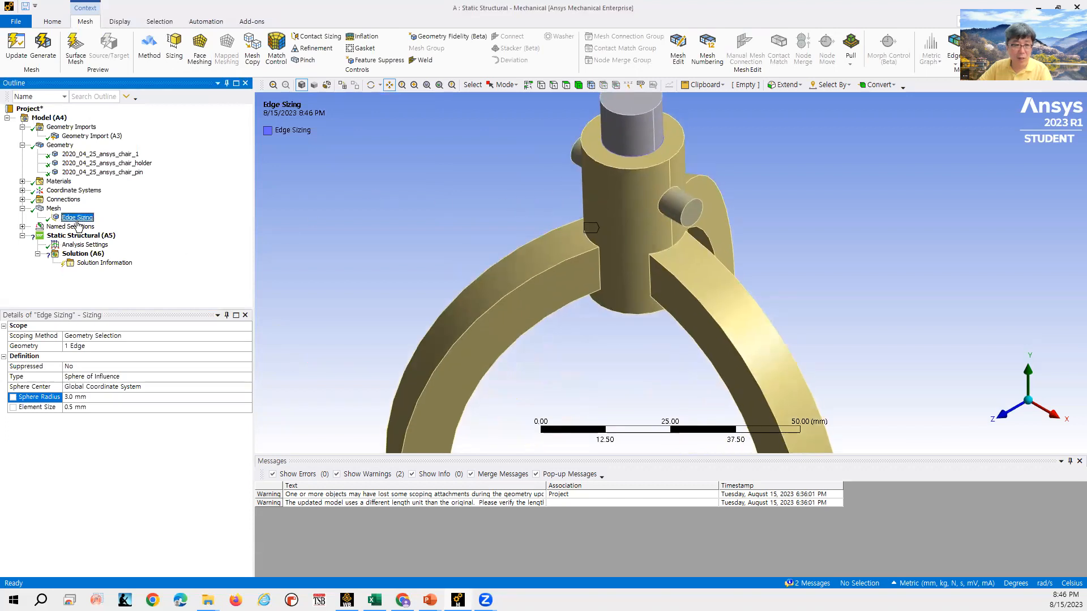
pyautogui.click(106, 346)
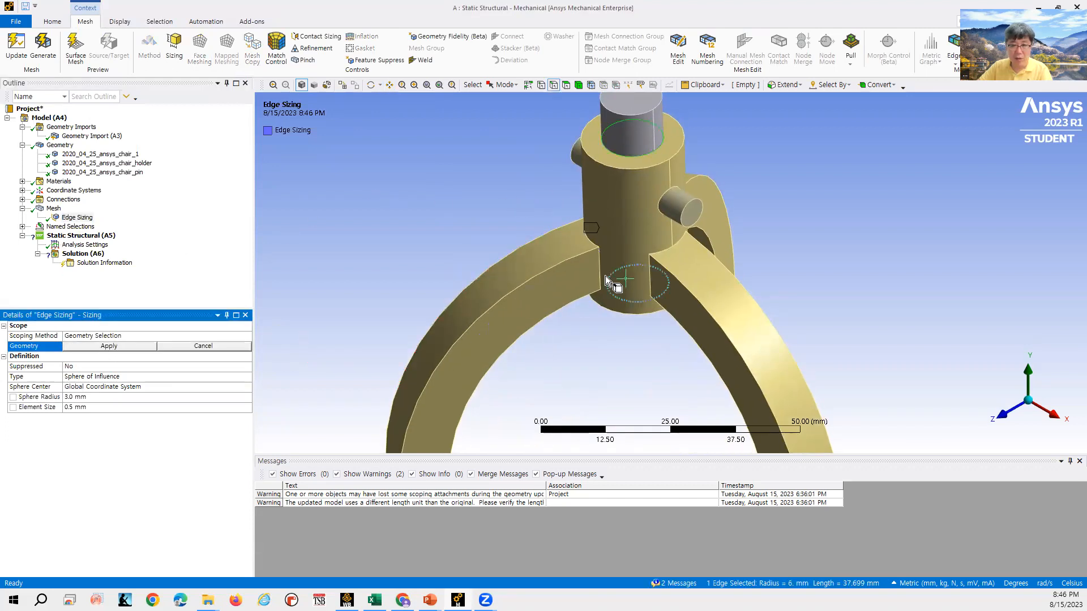
pyautogui.scroll(3, 606, 249)
pyautogui.hotkey('ctrl', 'f')
pyautogui.click(562, 235)
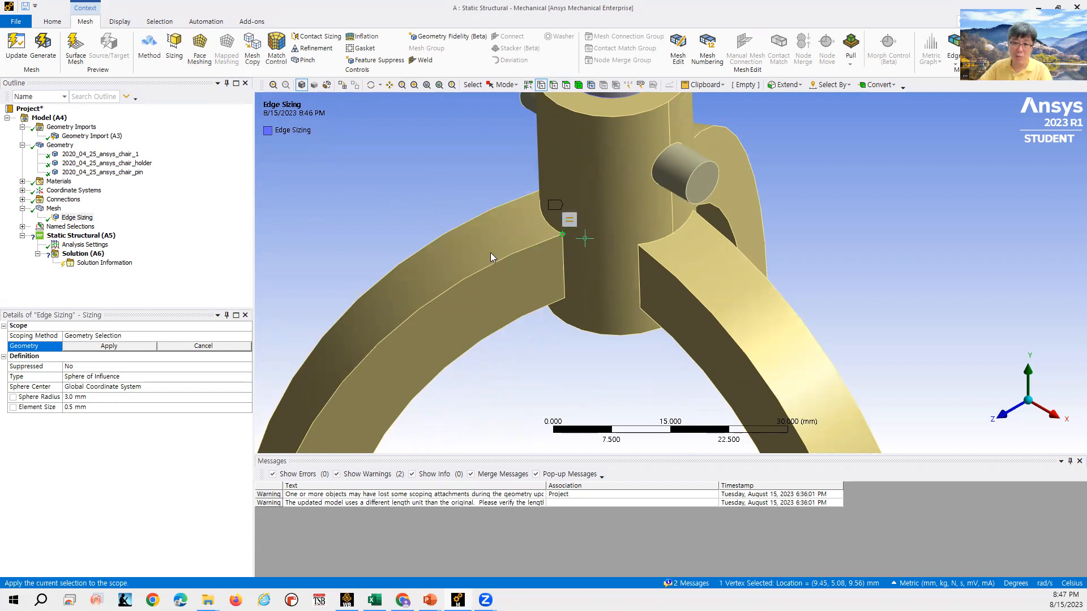
pyautogui.click(128, 347)
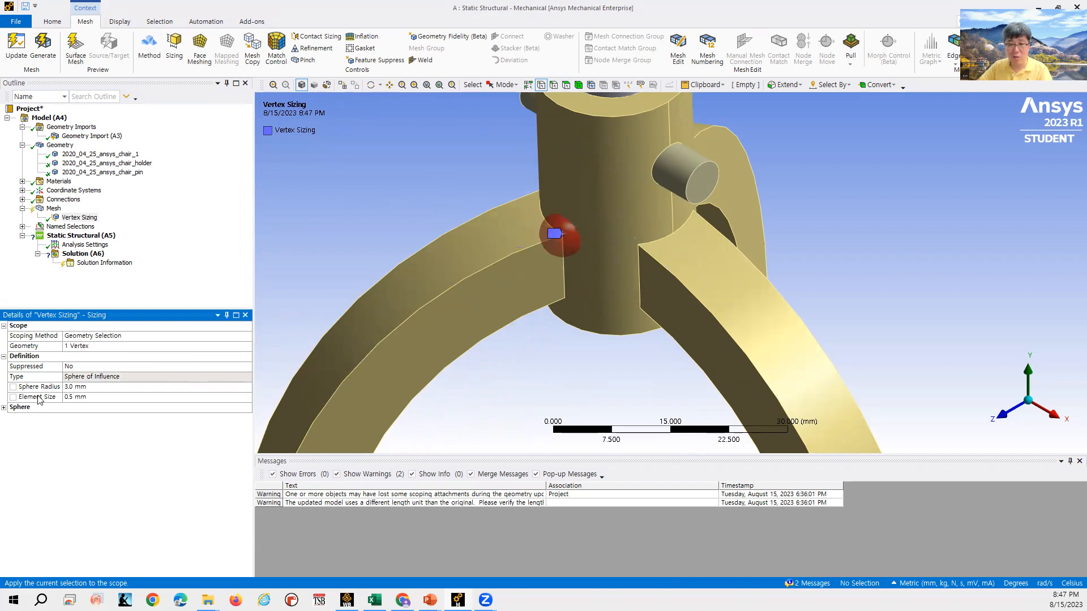
# - Set the vertex sizing sphere radius to 5 mm and element size to 0.5 mm
pyautogui.click(83, 388)
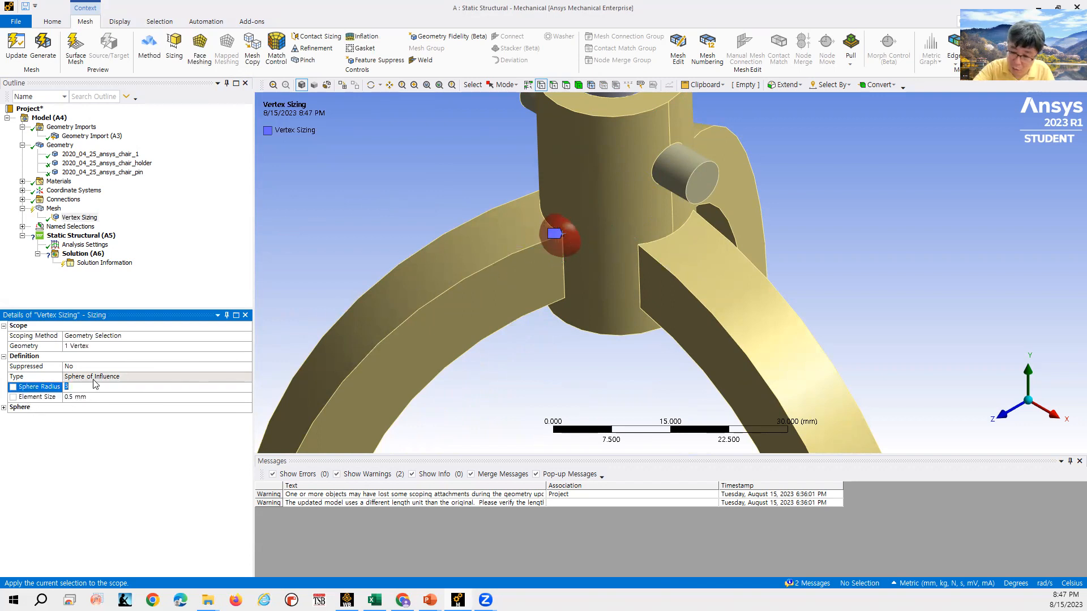
pyautogui.write('5')
pyautogui.press('Return')
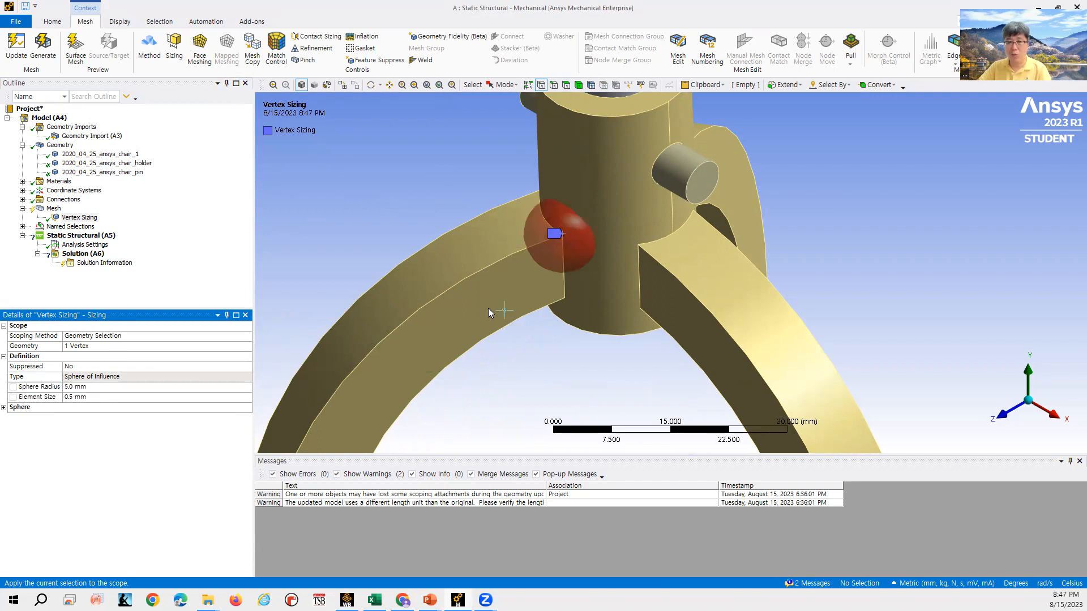
pyautogui.click(93, 397)
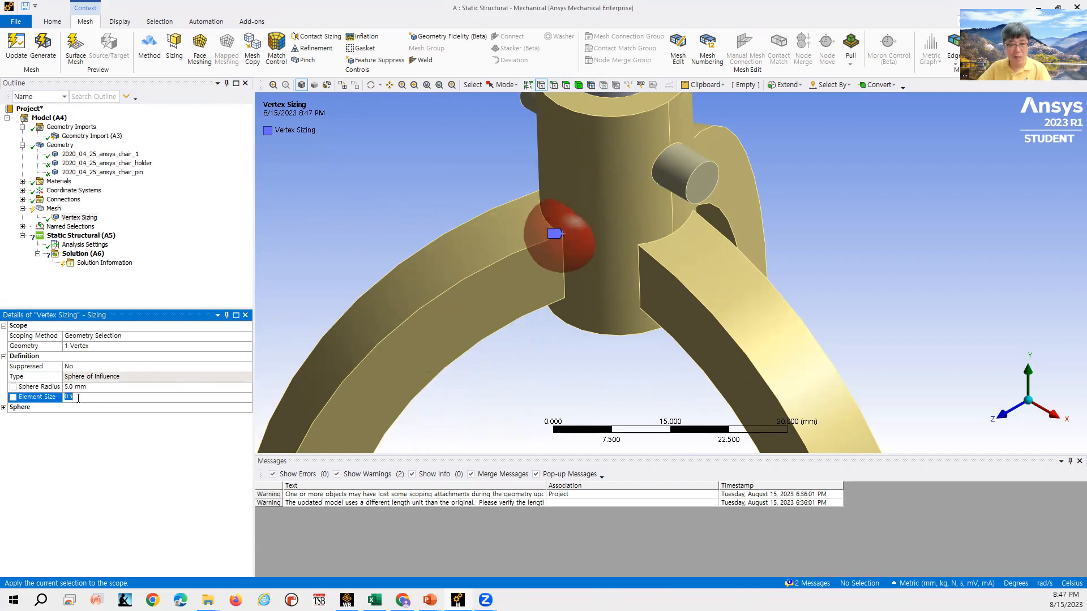
pyautogui.press('BackSpace')
pyautogui.press('BackSpace')
pyautogui.write('.5')
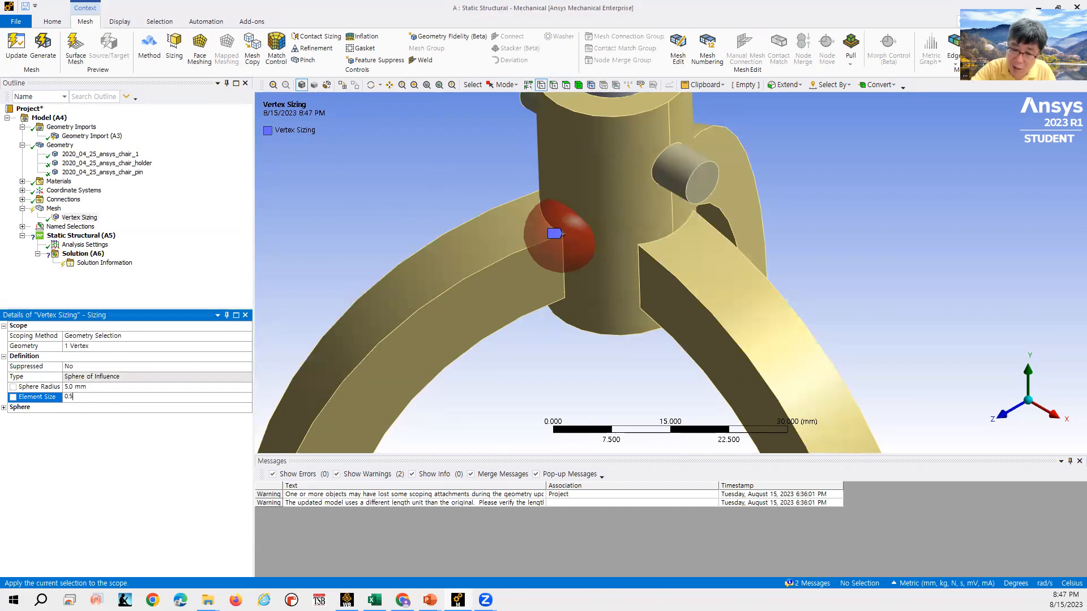
# - Update the mesh and zoom in on the refined region around the vertex
pyautogui.click(54, 209)
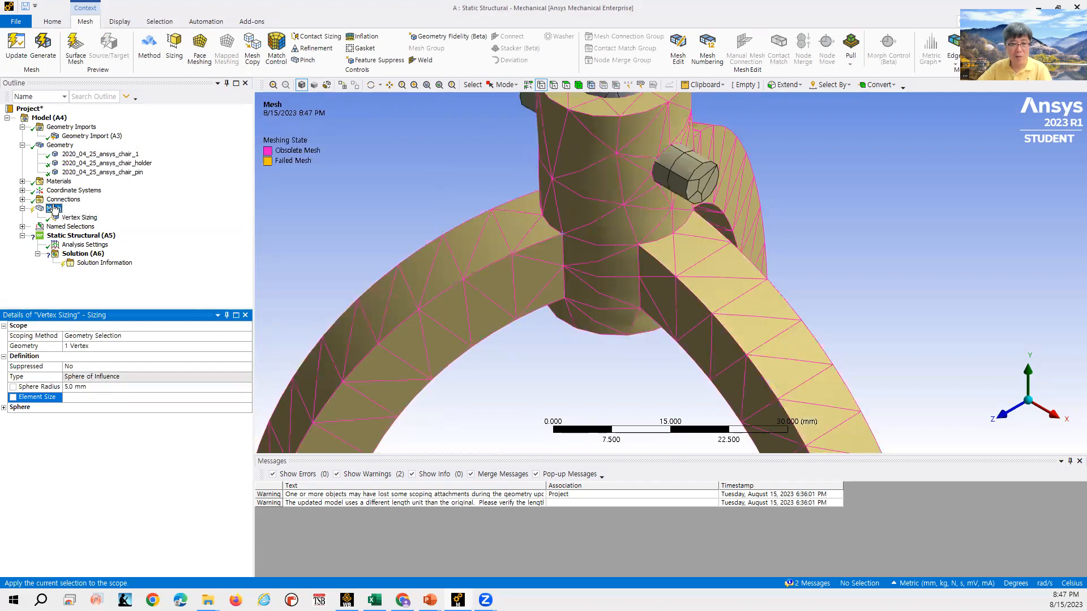
pyautogui.rightClick(55, 209)
pyautogui.click(83, 229)
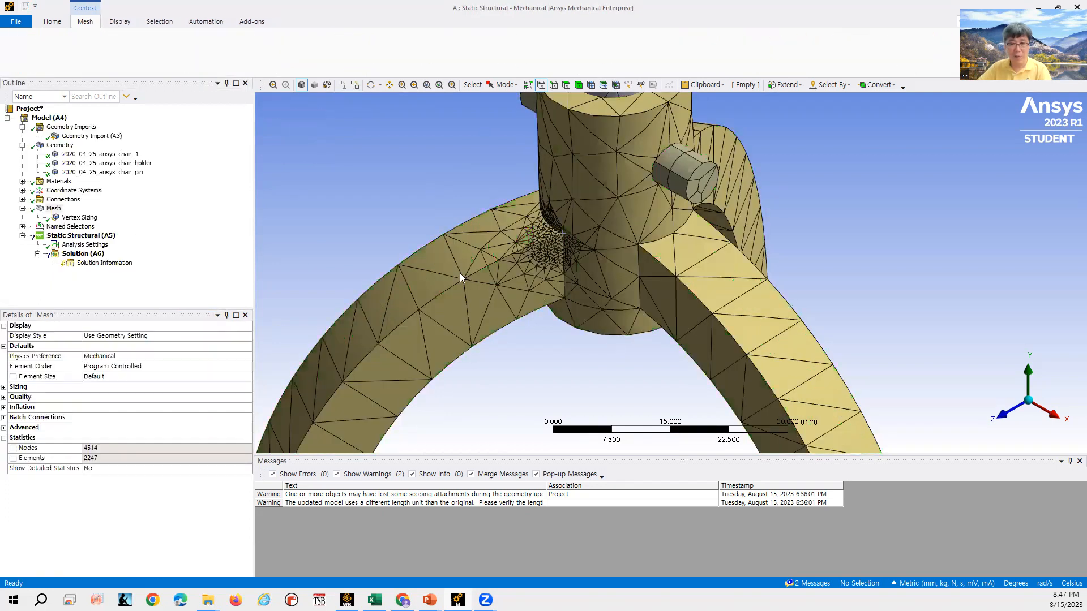
pyautogui.scroll(5, 567, 225)
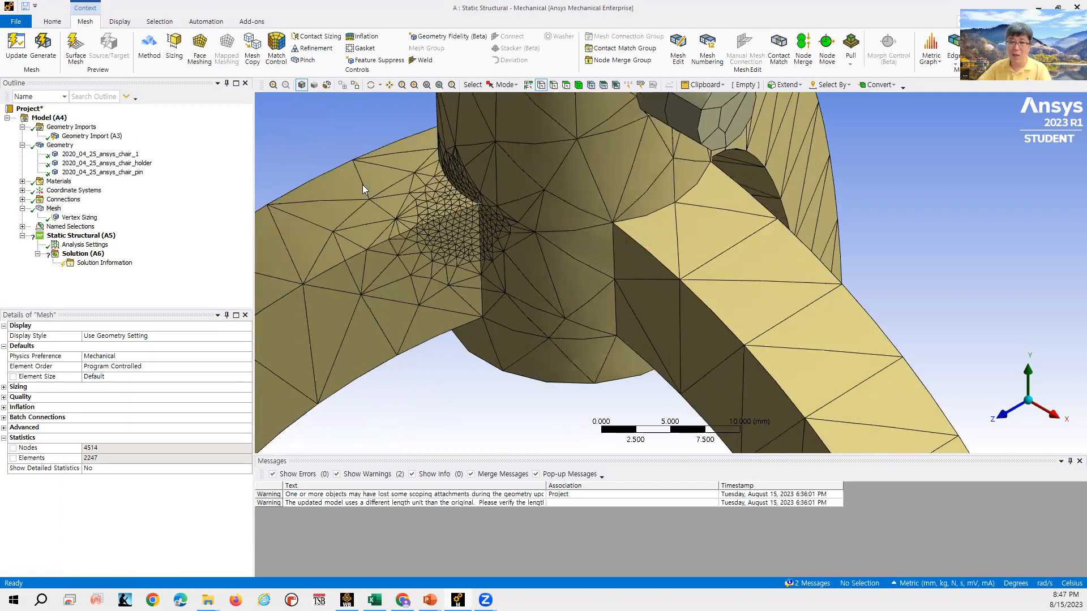
# - Insert a mesh refinement on the top face of the chair leg with refinement level 3
pyautogui.rightClick(54, 208)
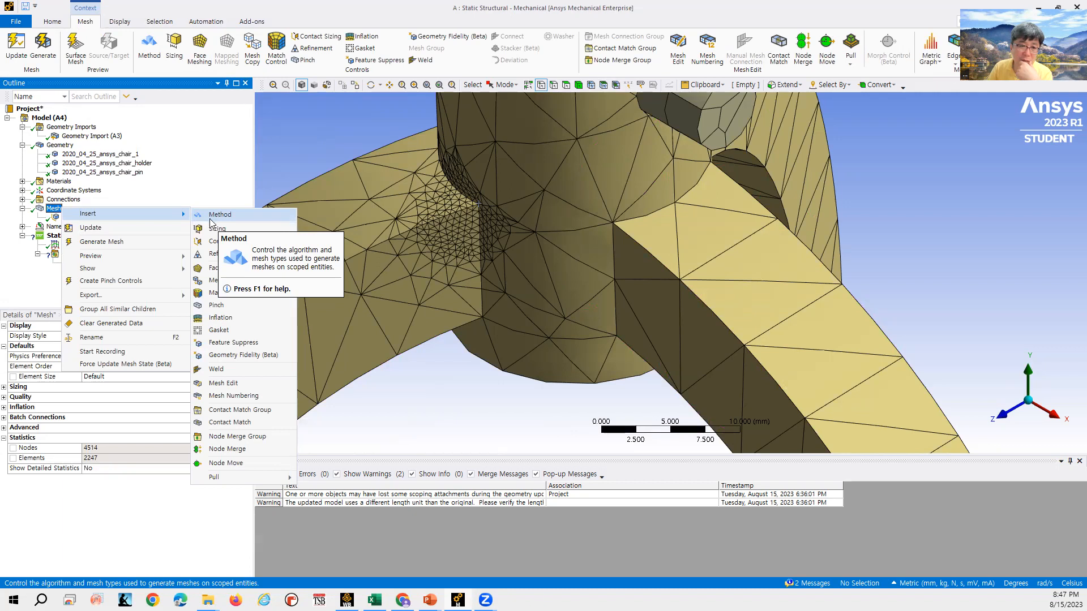
pyautogui.click(56, 218)
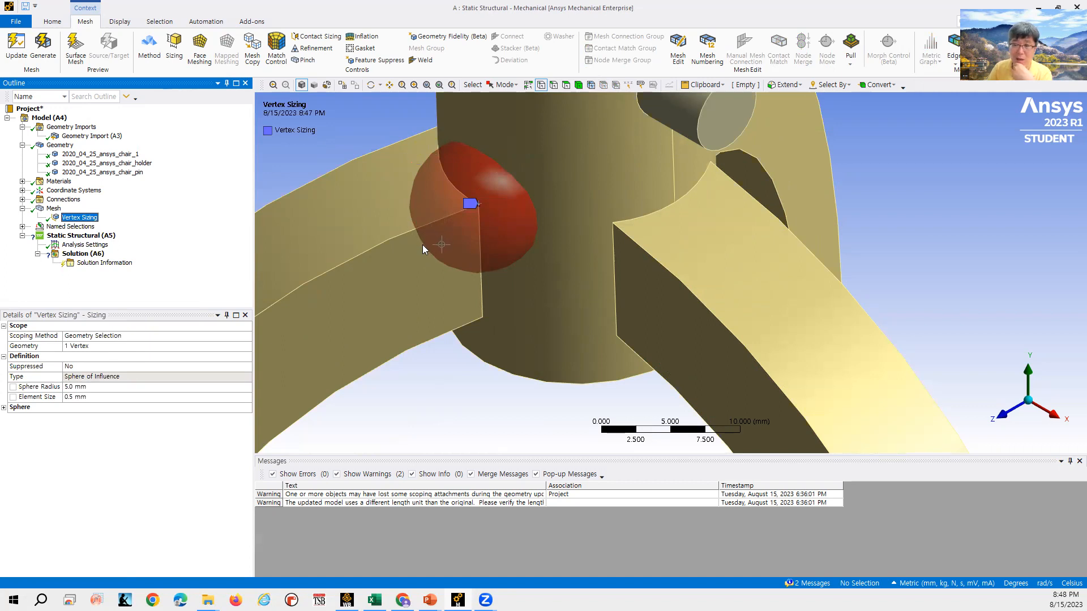
pyautogui.click(54, 209)
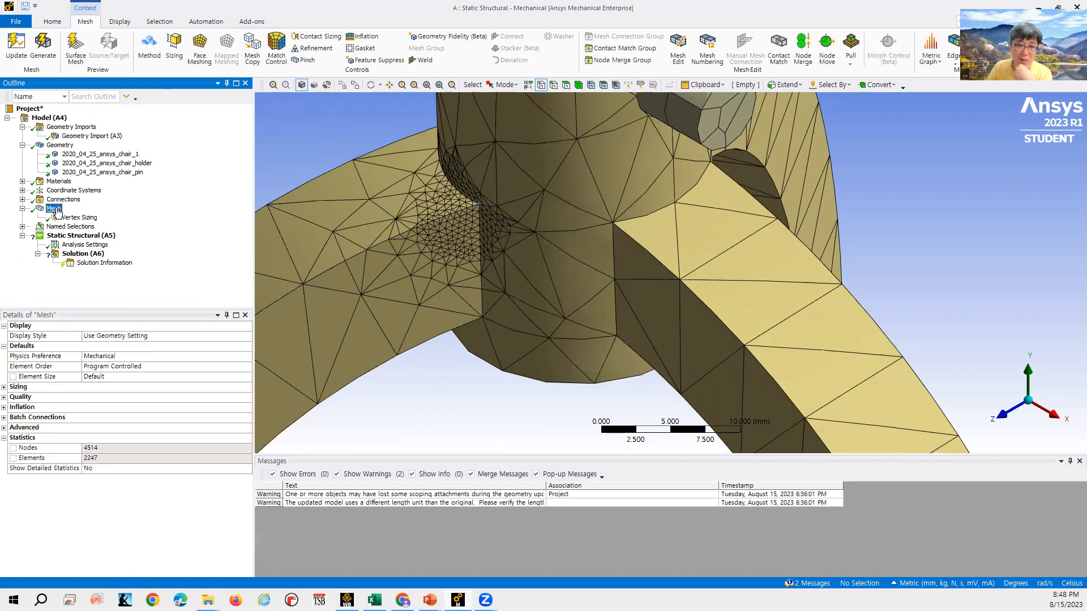
pyautogui.rightClick(57, 210)
pyautogui.moveTo(94, 214)
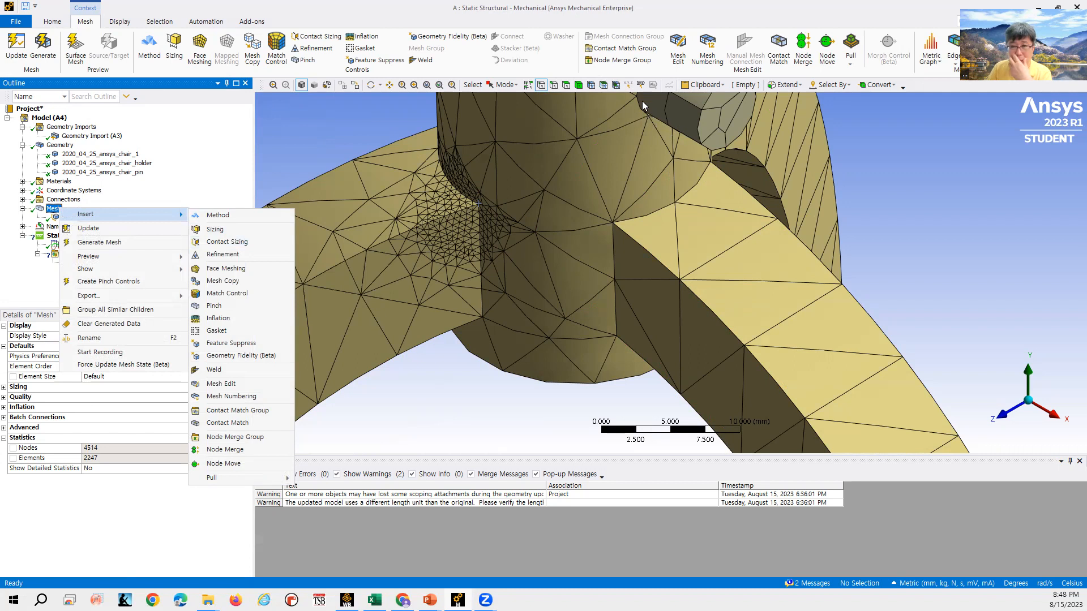
pyautogui.click(229, 255)
pyautogui.click(740, 272)
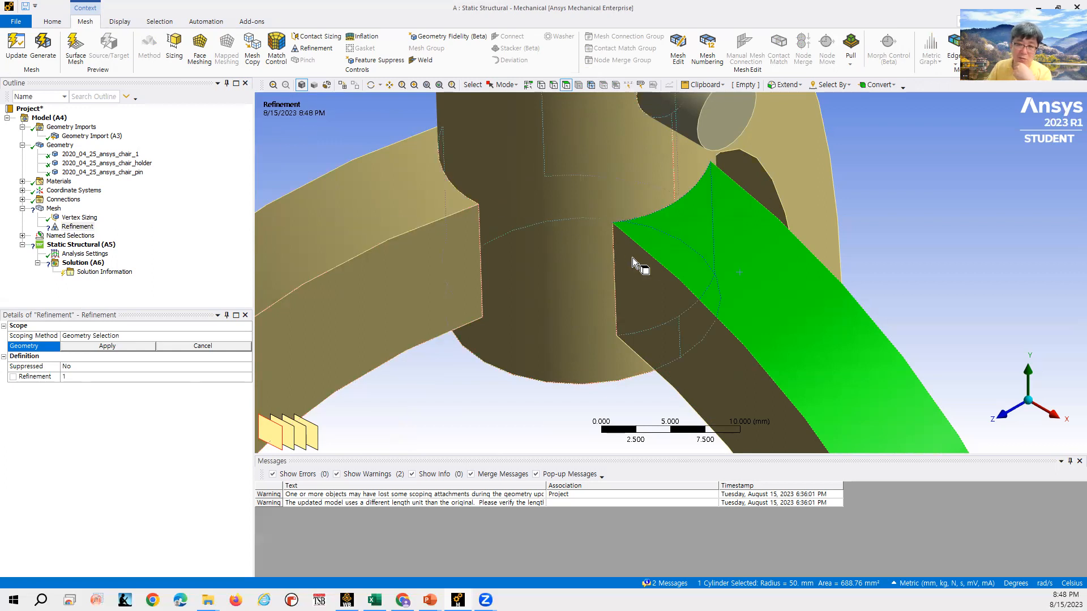
pyautogui.click(116, 377)
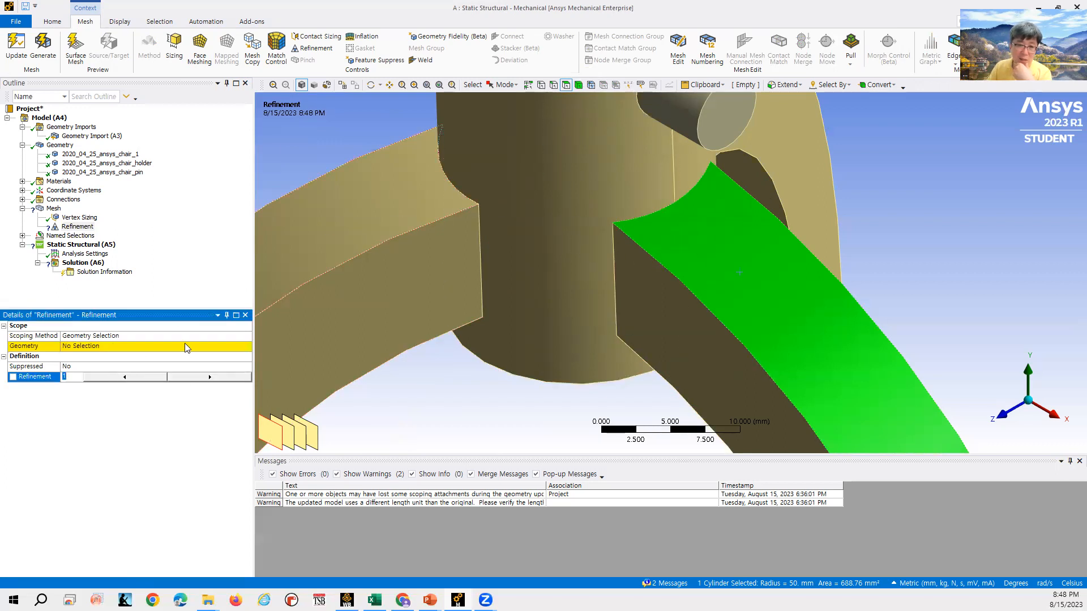
pyautogui.click(145, 344)
pyautogui.click(211, 378)
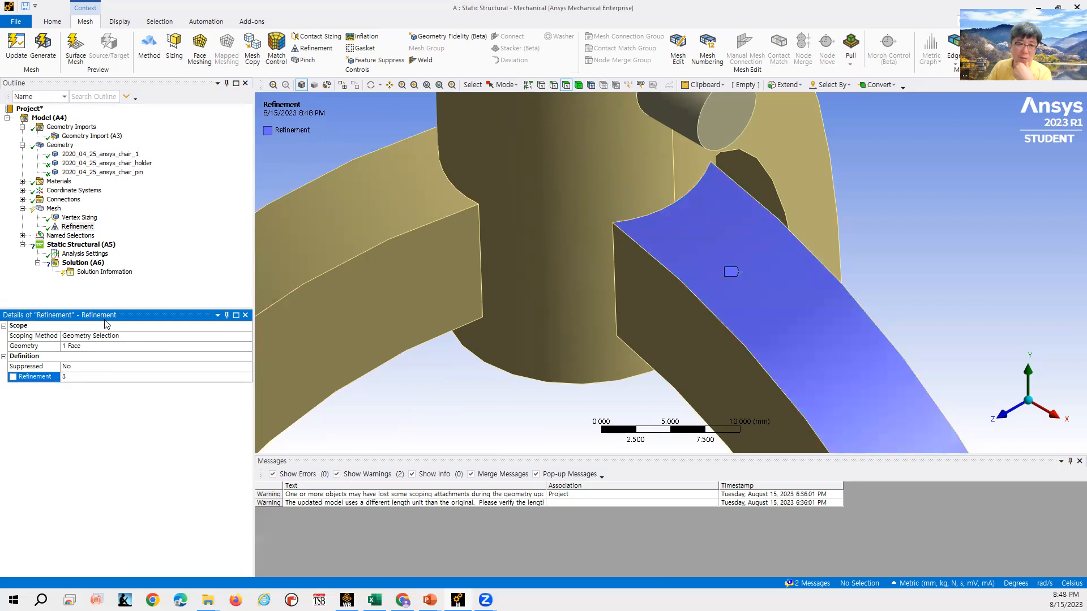
# - Update the mesh so the face refinement on the chair leg is applied
pyautogui.click(52, 209)
pyautogui.rightClick(53, 209)
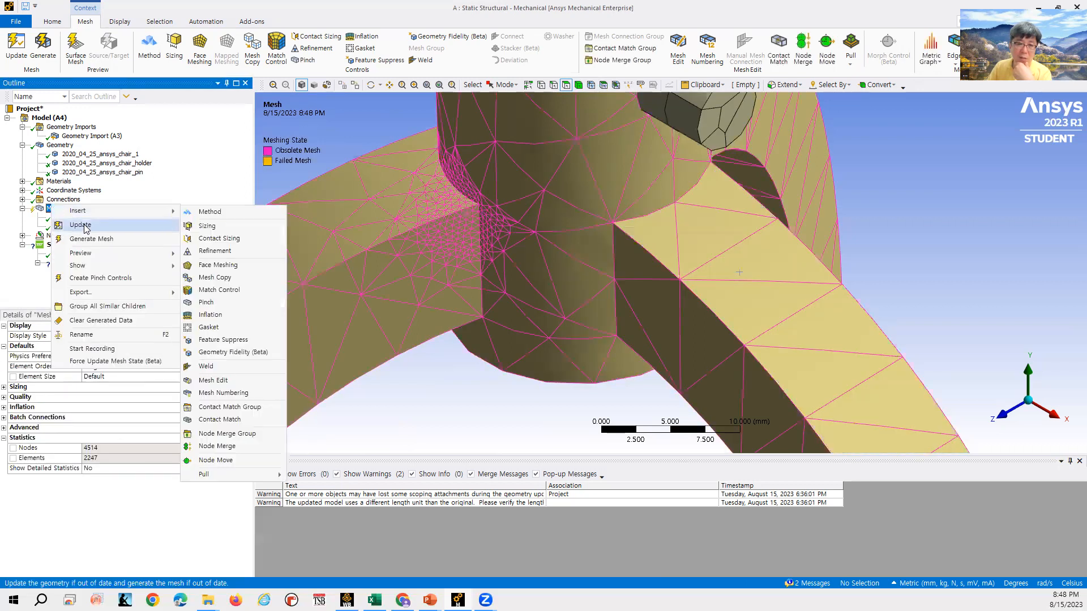
pyautogui.click(199, 251)
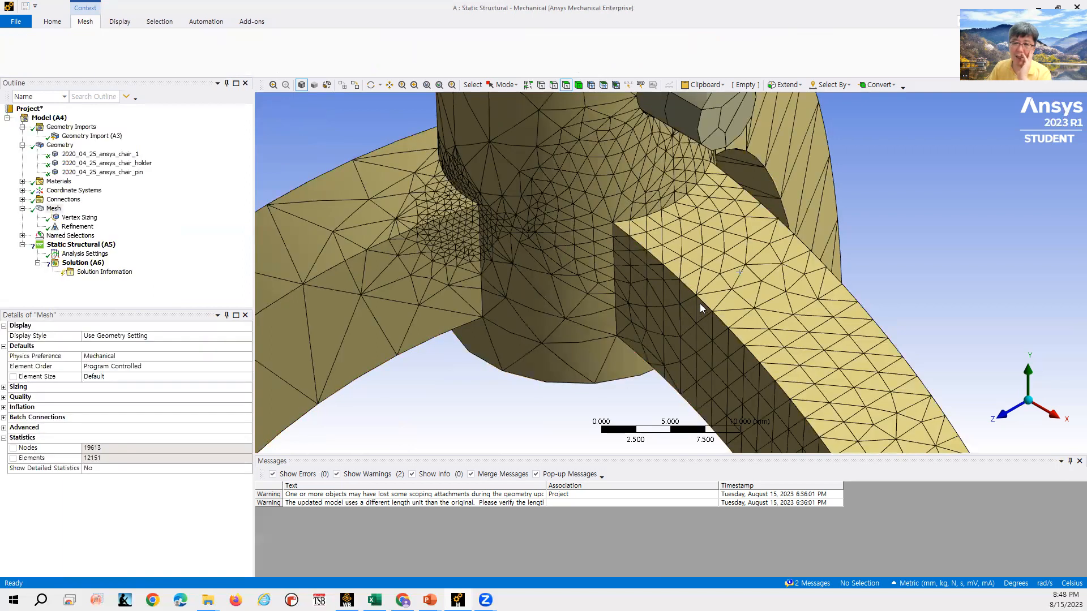
# - Zoom and rotate the view to inspect the refined mesh on the chair leg and around the holder
pyautogui.scroll(-3, 891, 273)
pyautogui.scroll(-4, 893, 272)
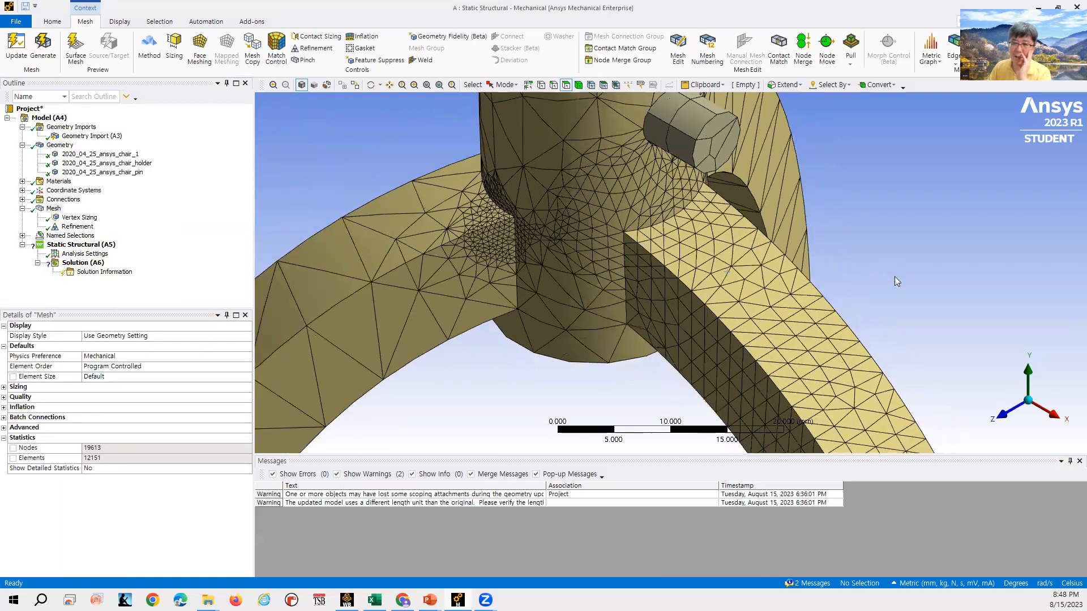
pyautogui.scroll(-2, 885, 296)
pyautogui.moveTo(728, 352); pyautogui.dragTo(681, 298, button='middle')
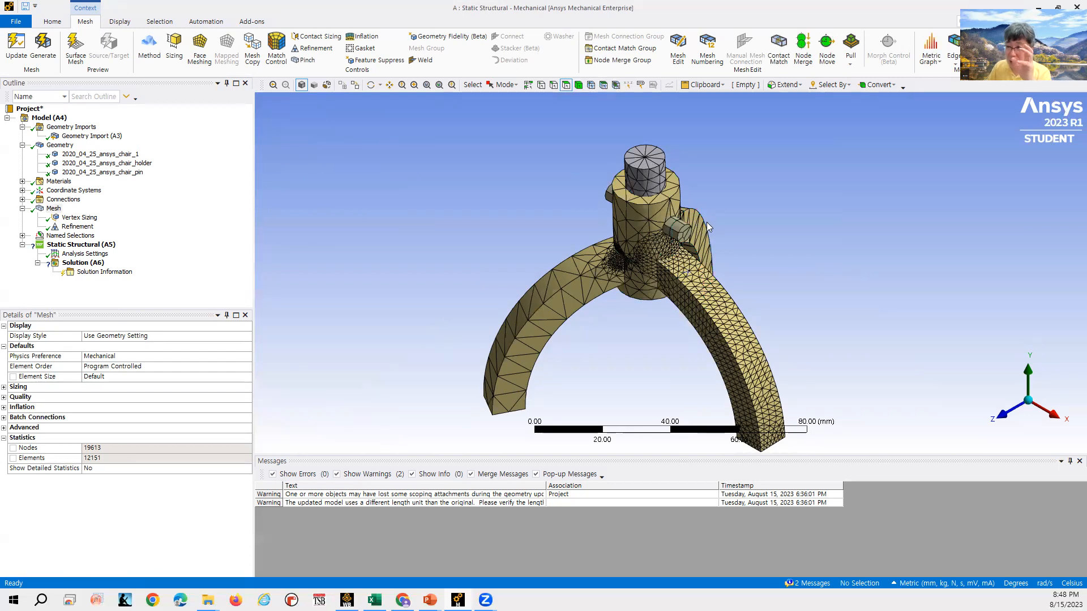
pyautogui.scroll(1, 624, 256)
pyautogui.scroll(6, 624, 256)
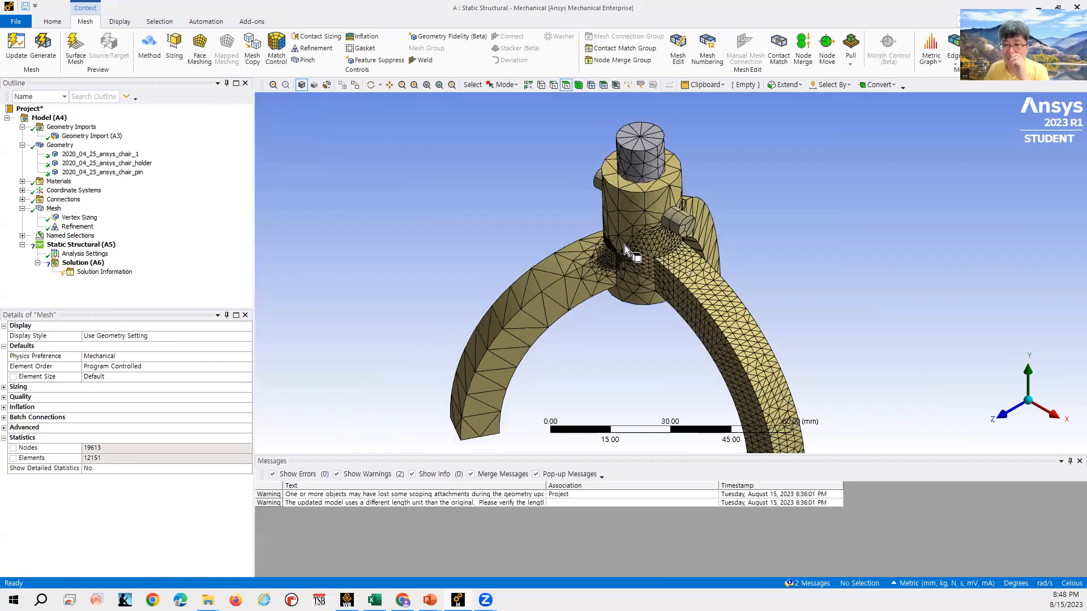
pyautogui.scroll(1, 643, 247)
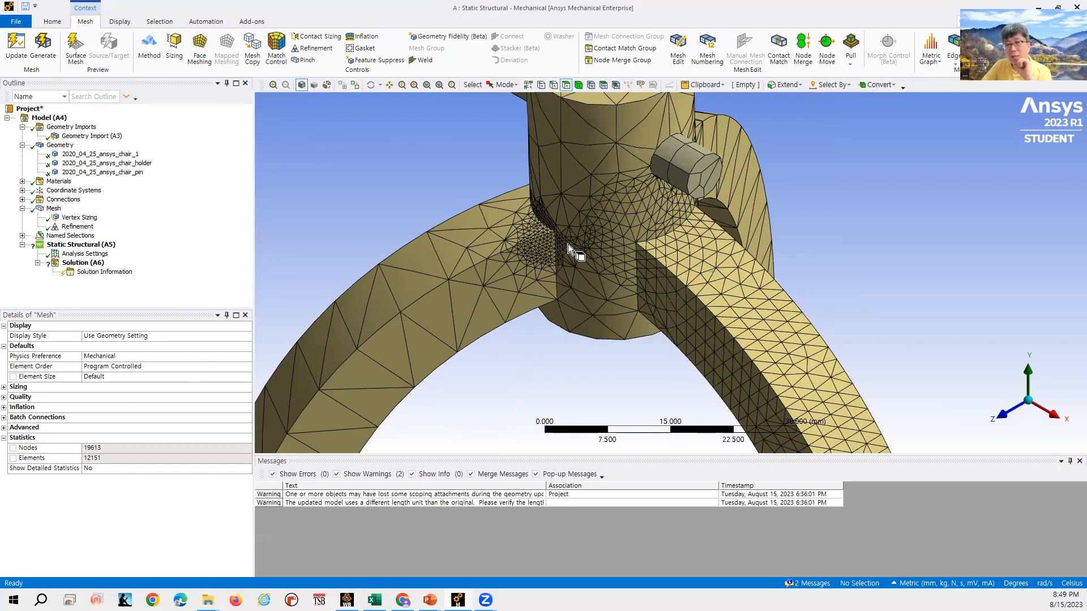
pyautogui.scroll(-3, 555, 232)
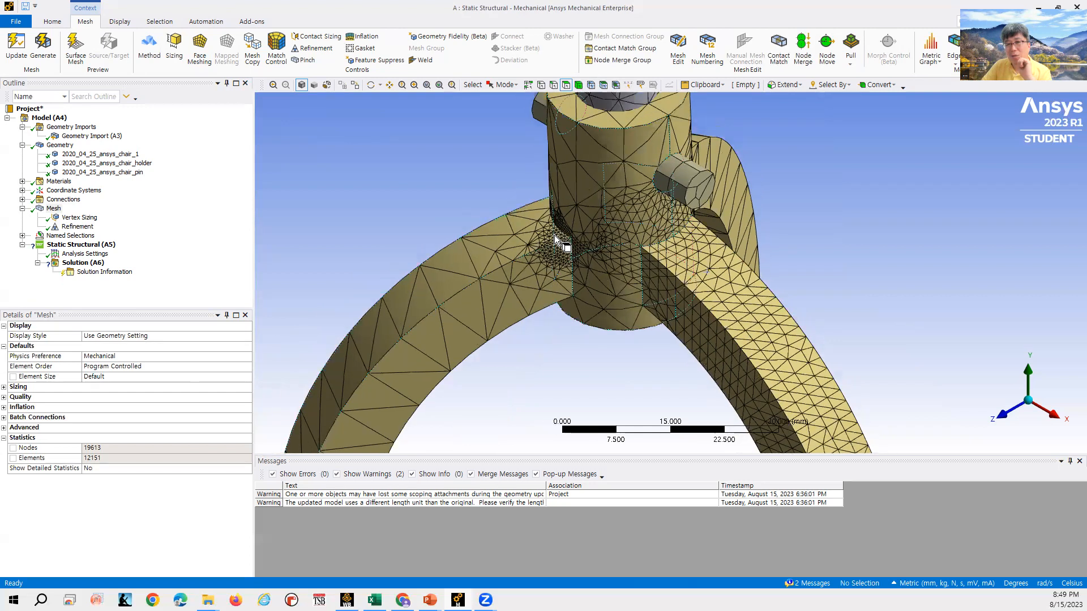
pyautogui.rightClick(57, 201)
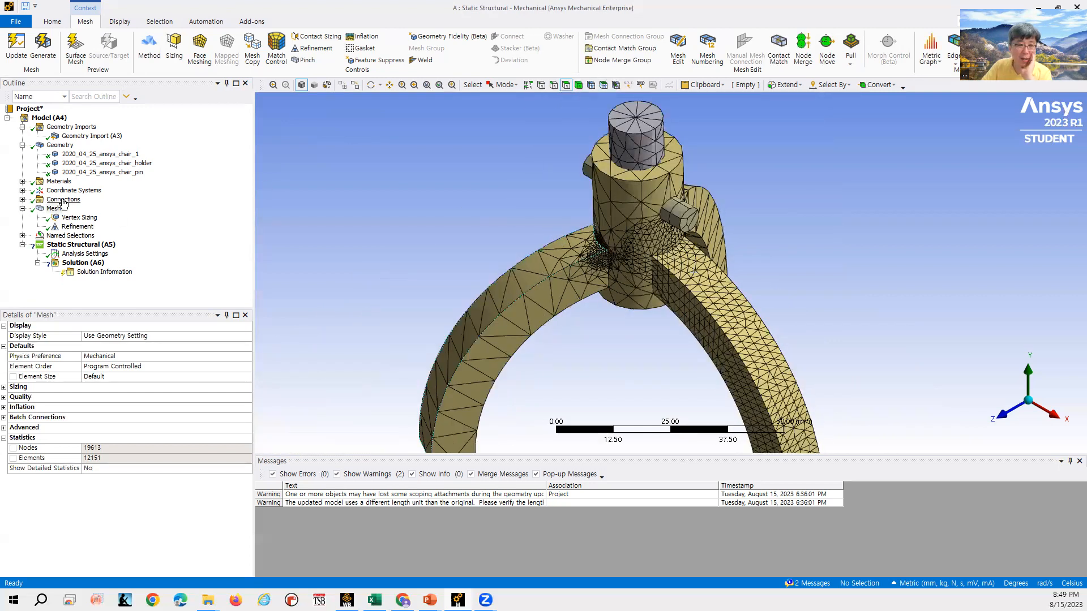
pyautogui.rightClick(52, 209)
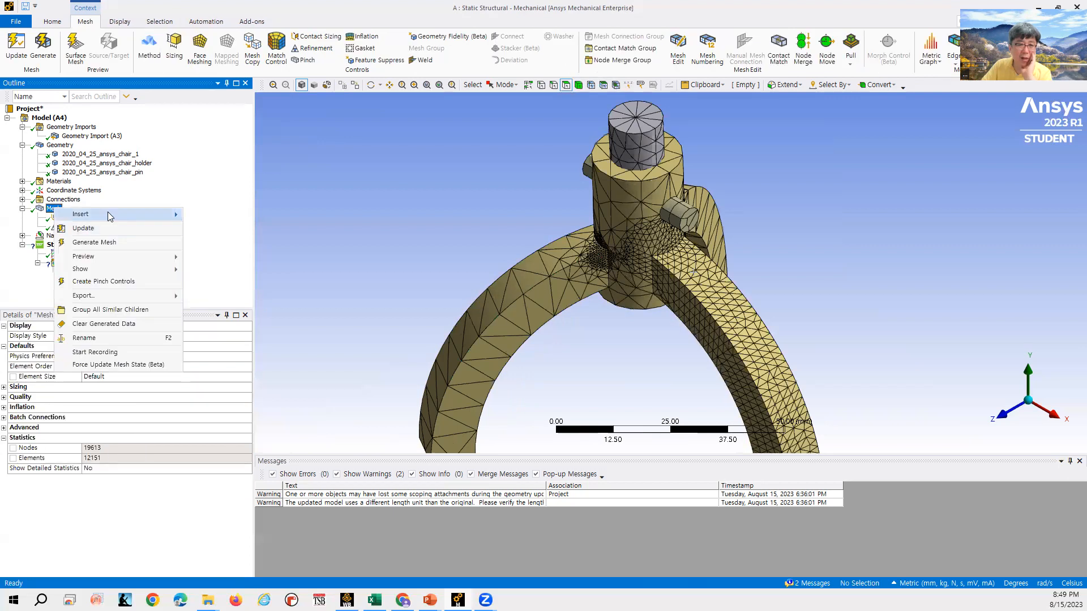
pyautogui.moveTo(107, 214)
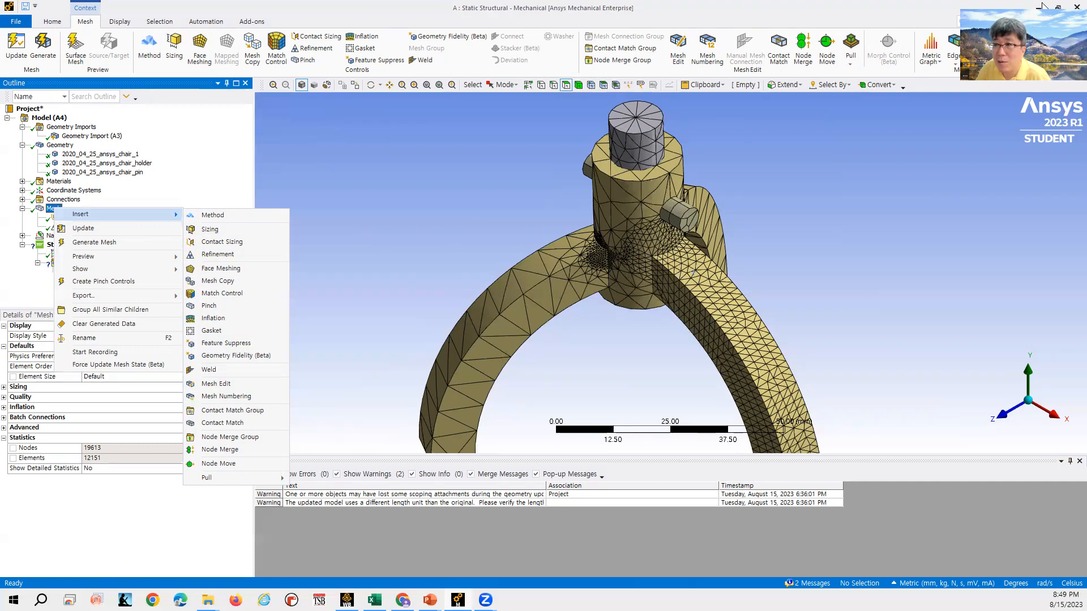
pyautogui.press('Escape')
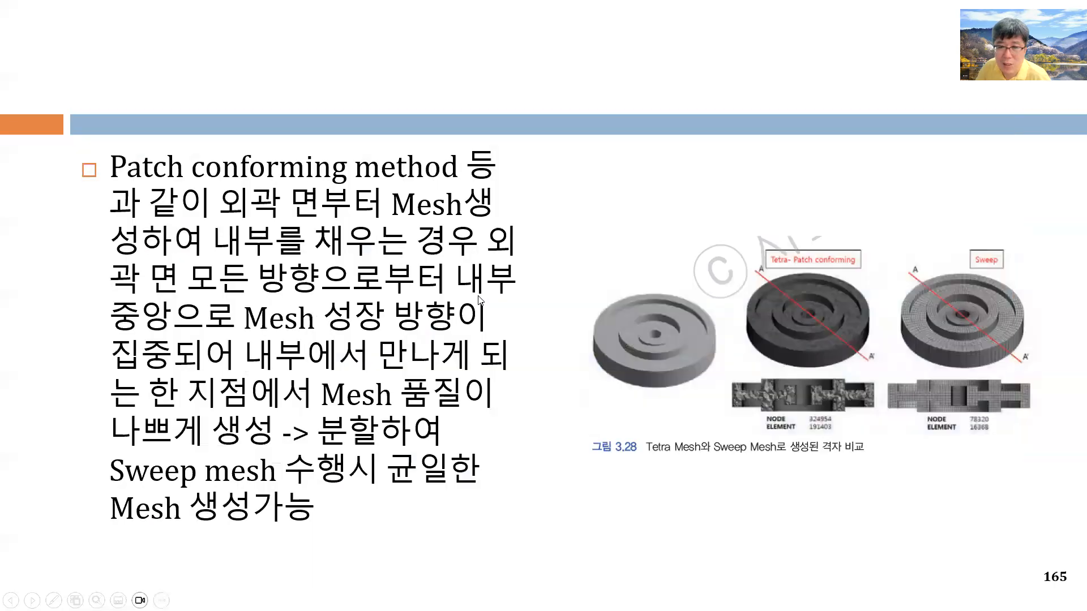
pyautogui.press('Right')
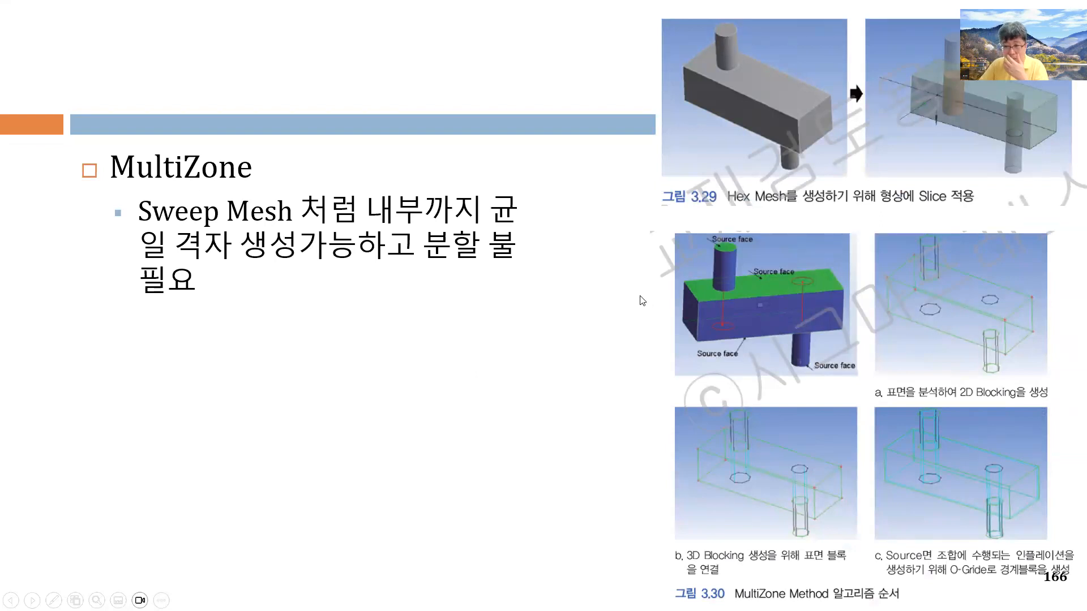
pyautogui.press('Right')
pyautogui.press('Left')
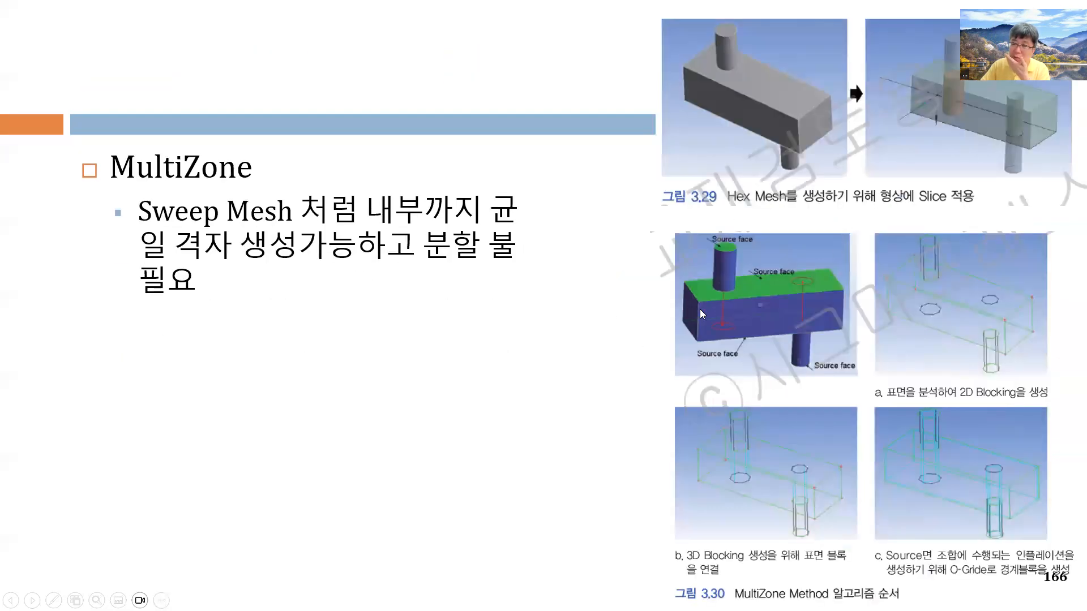